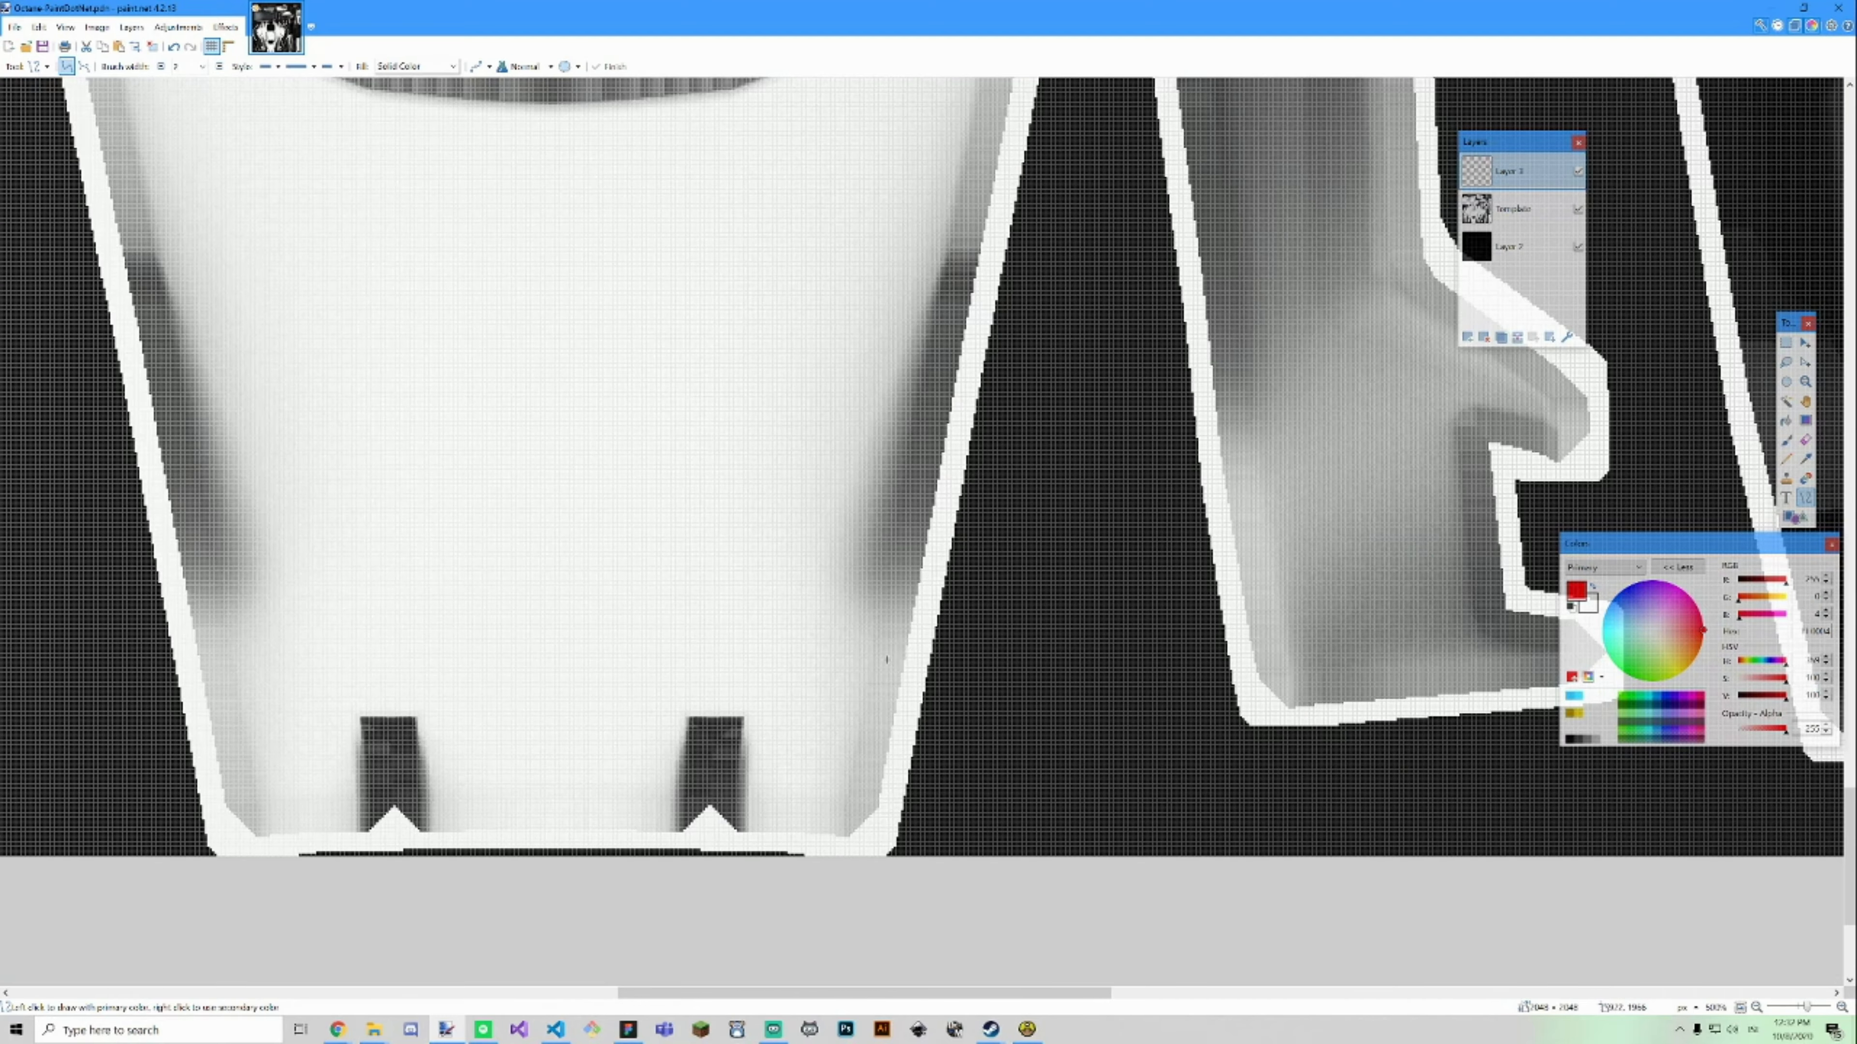
# Trace the hood panel's lower right-hand side edge with a straight red line about 480 pixels long, starting at the bottom corner.
pyautogui.scroll(-3, 997, 393)
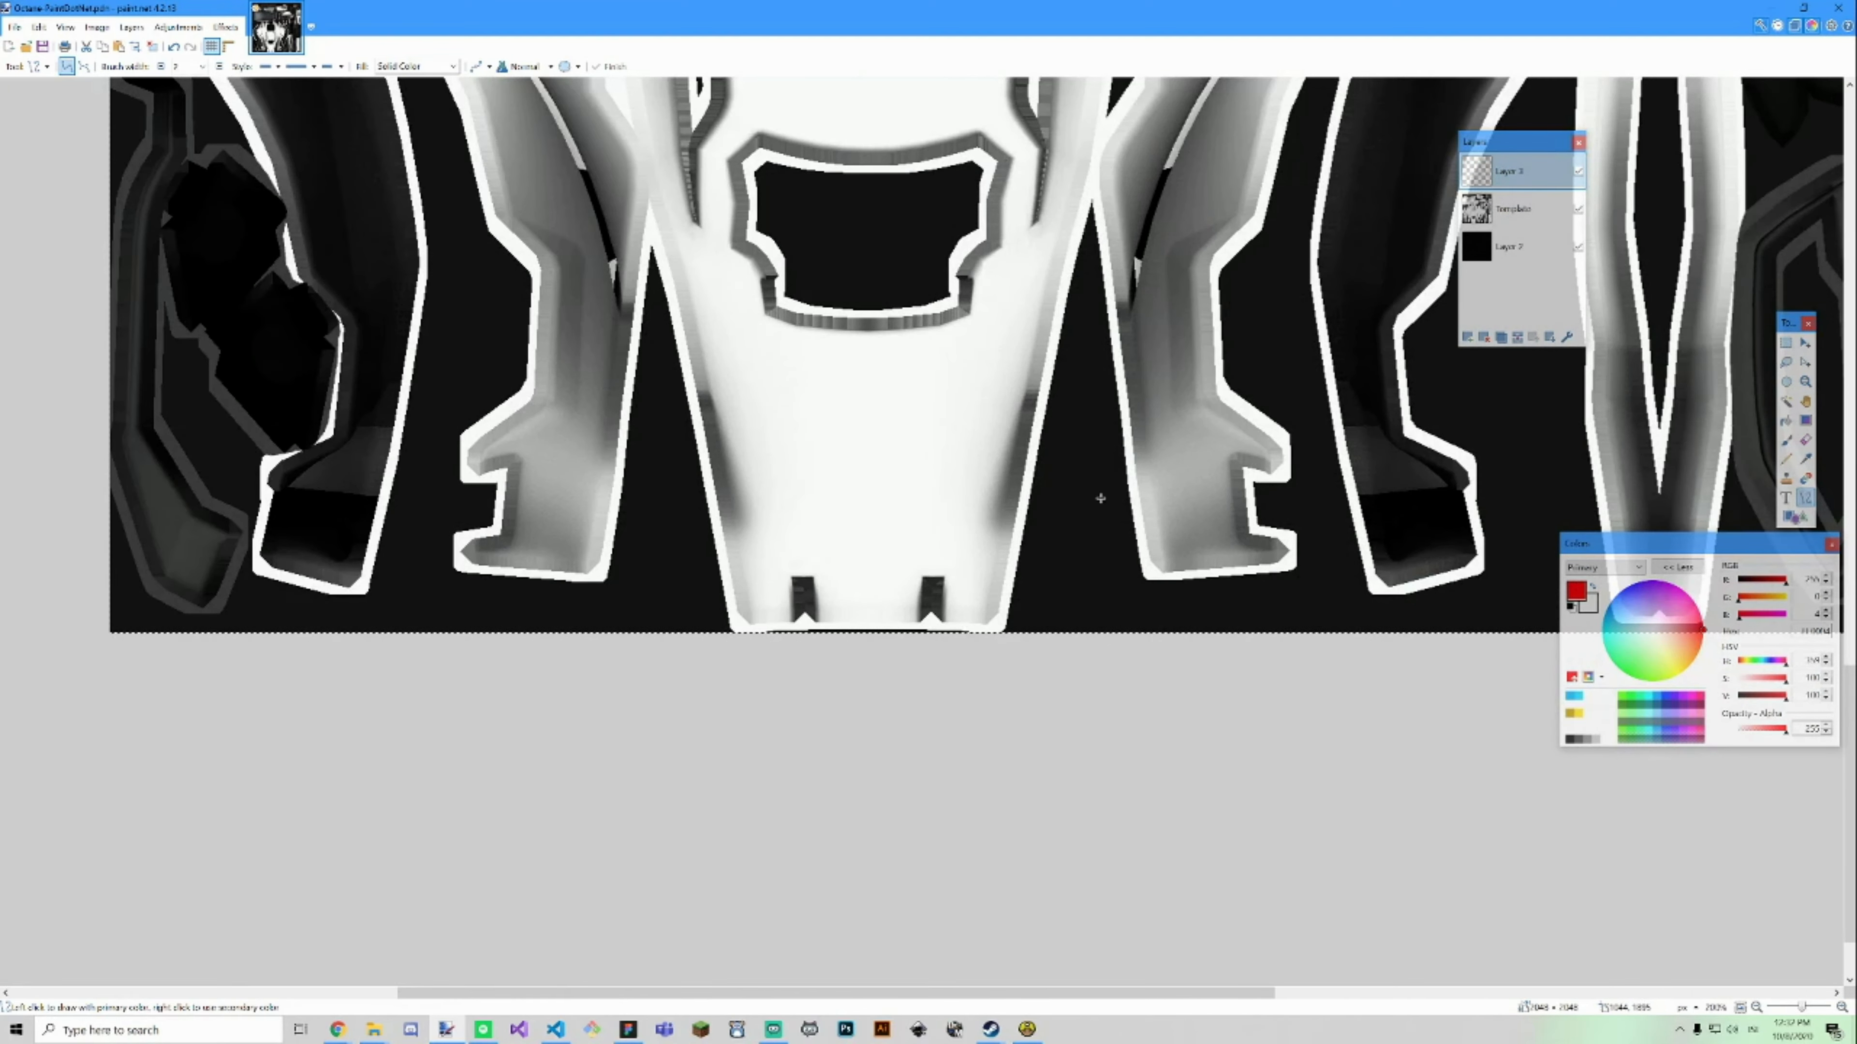
pyautogui.scroll(3, 977, 630)
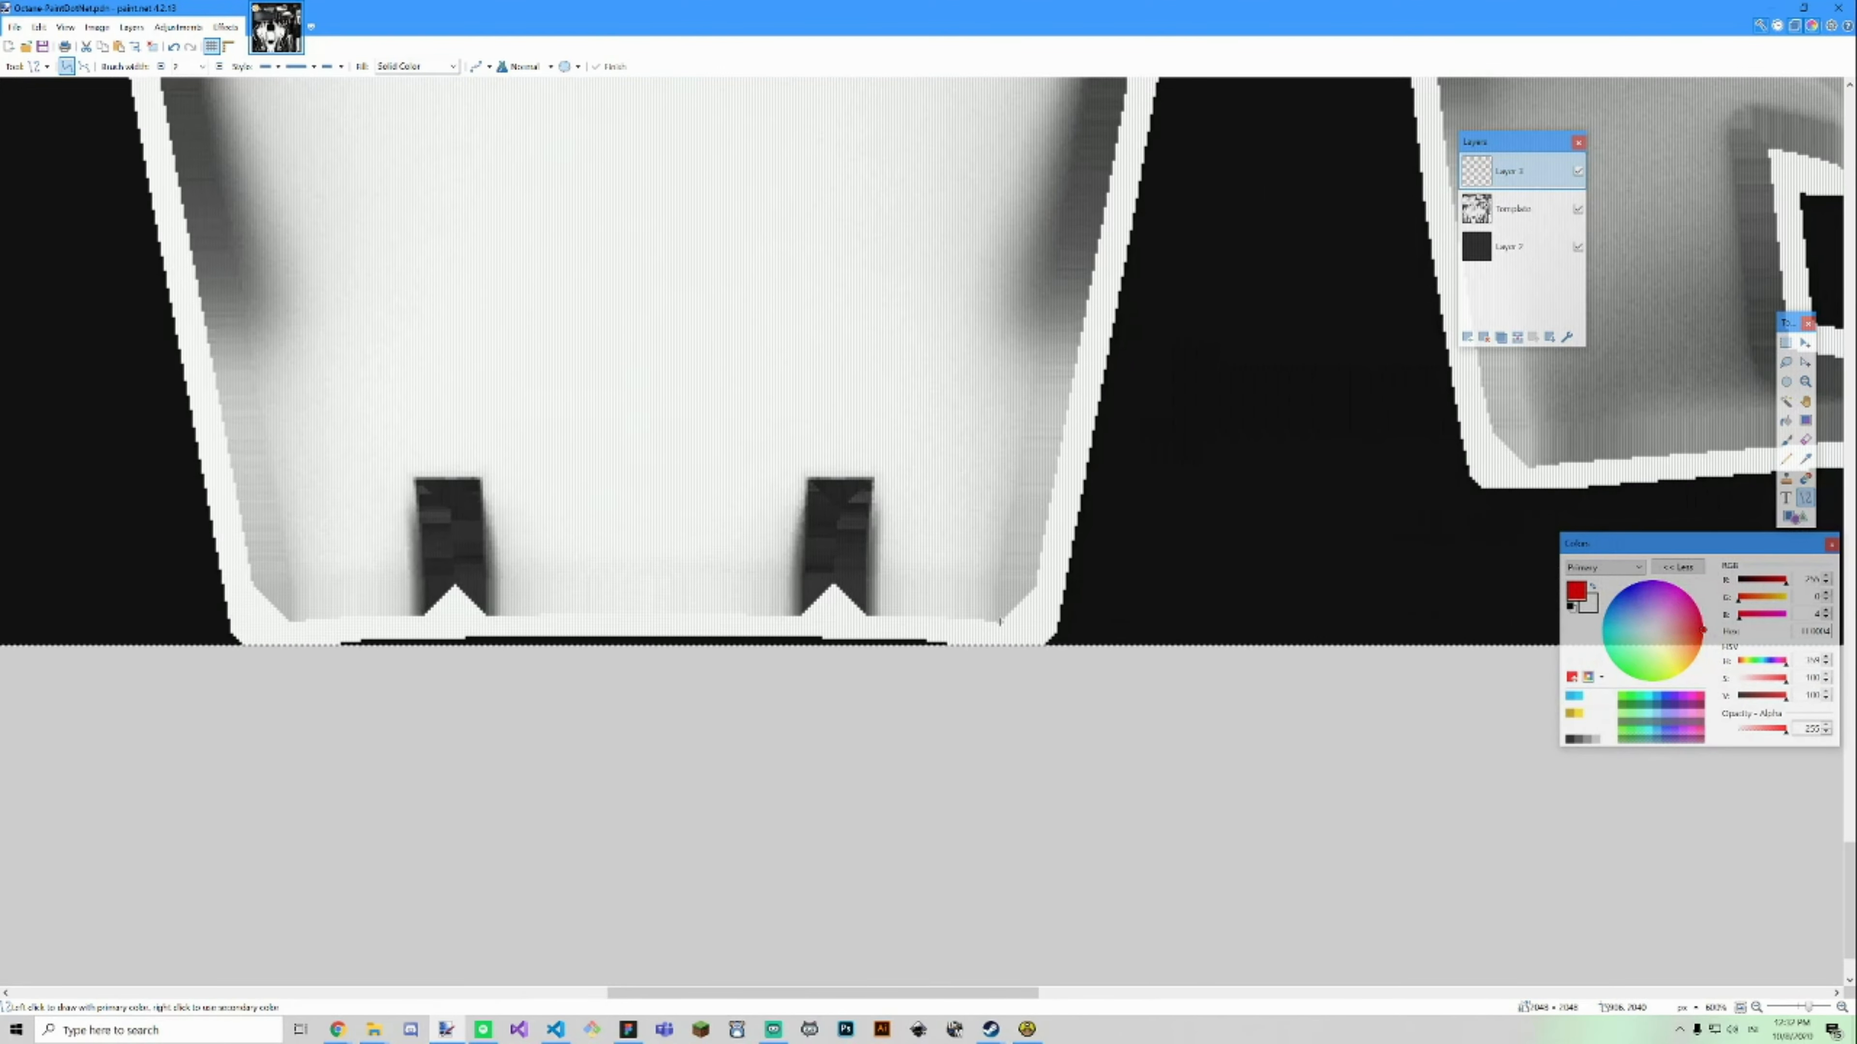
pyautogui.scroll(-3, 999, 622)
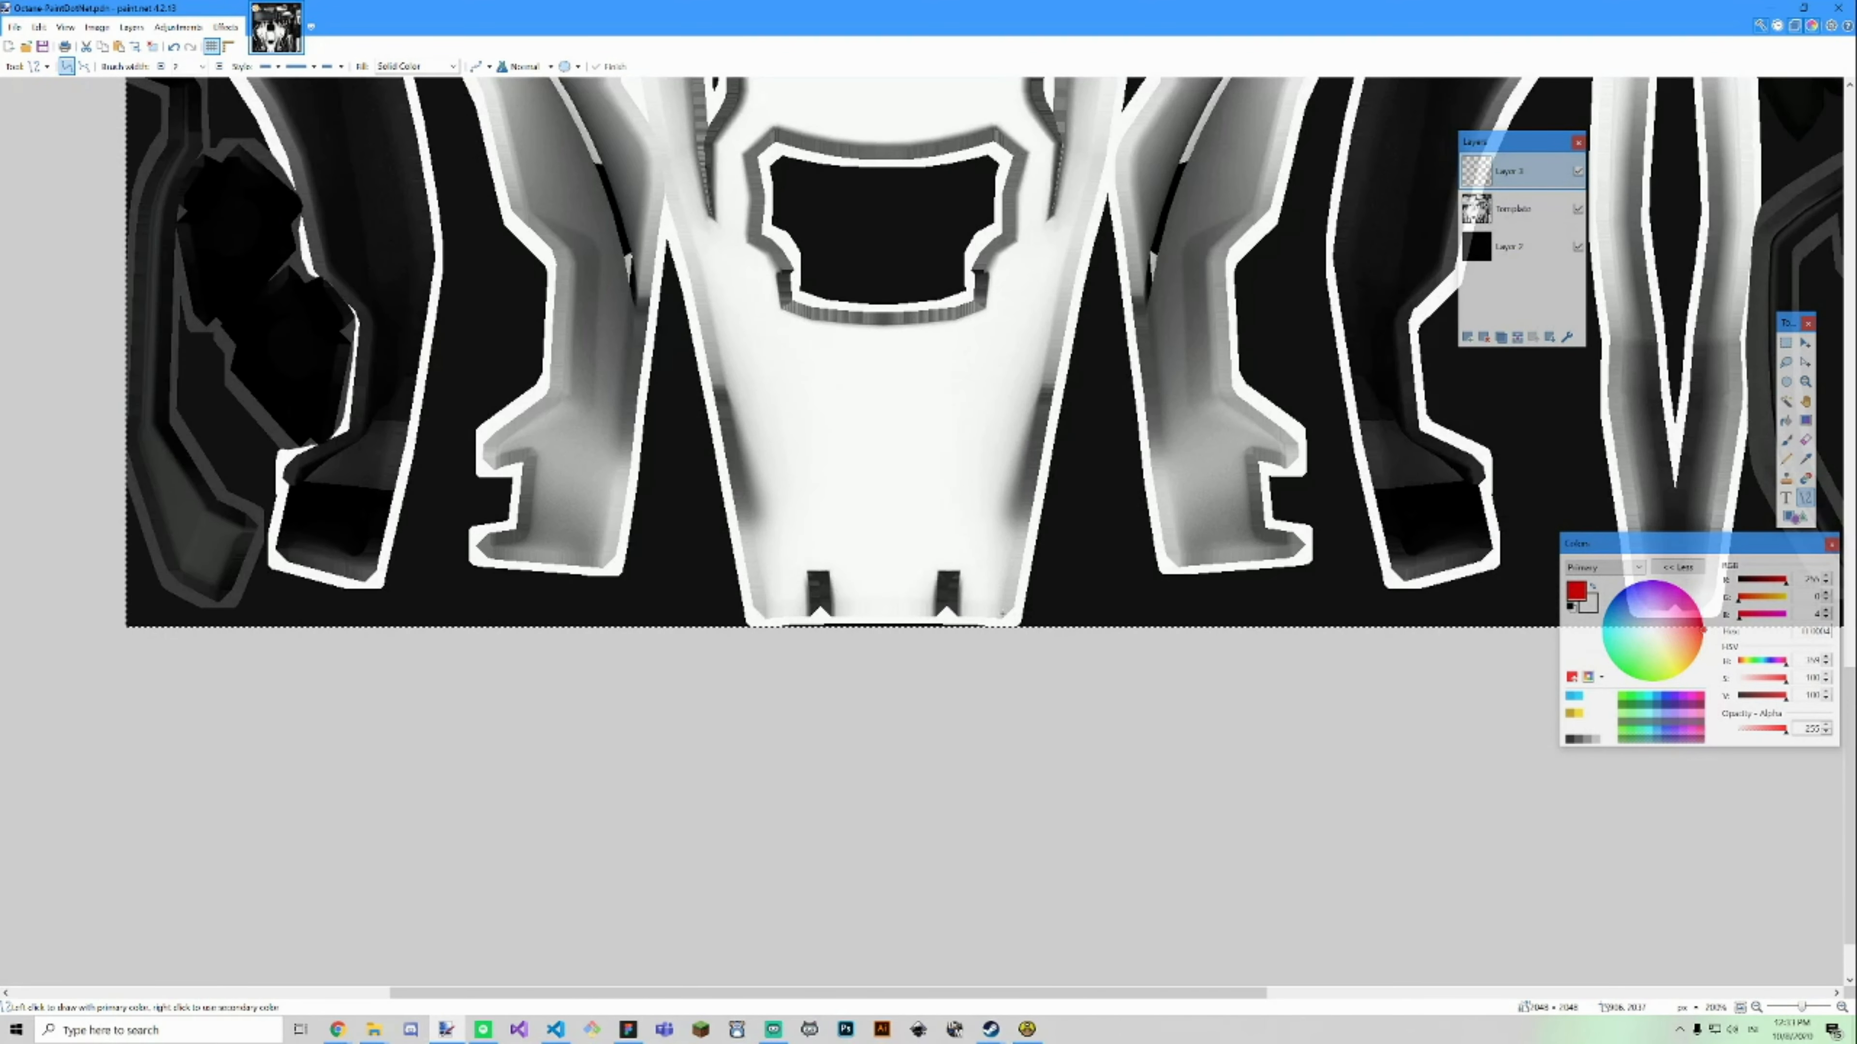
pyautogui.scroll(3, 1012, 618)
pyautogui.moveTo(986, 619)
pyautogui.mouseDown()
pyautogui.moveTo(1014, 599)
pyautogui.moveTo(1148, 103)
pyautogui.moveTo(1228, 147)
pyautogui.moveTo(1224, 211)
pyautogui.mouseUp()
pyautogui.scroll(5, 1169, 117)
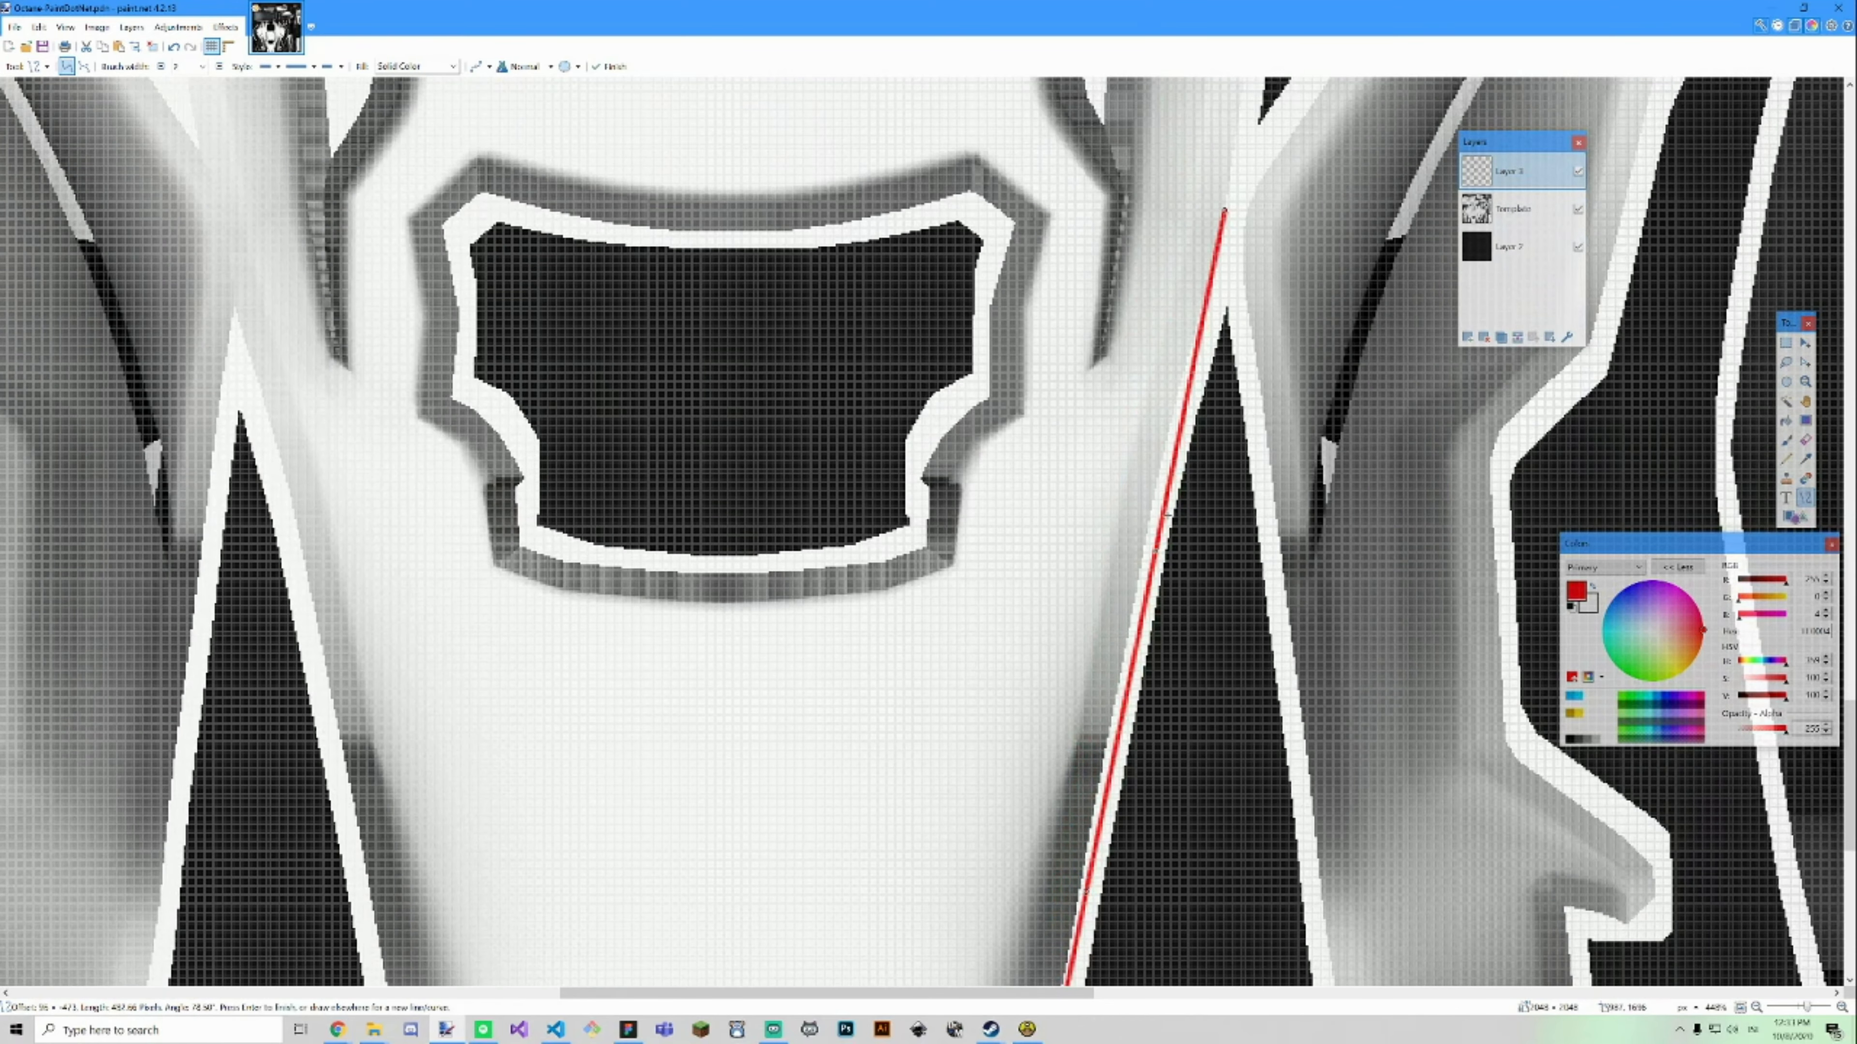
pyautogui.scroll(-1, 1099, 677)
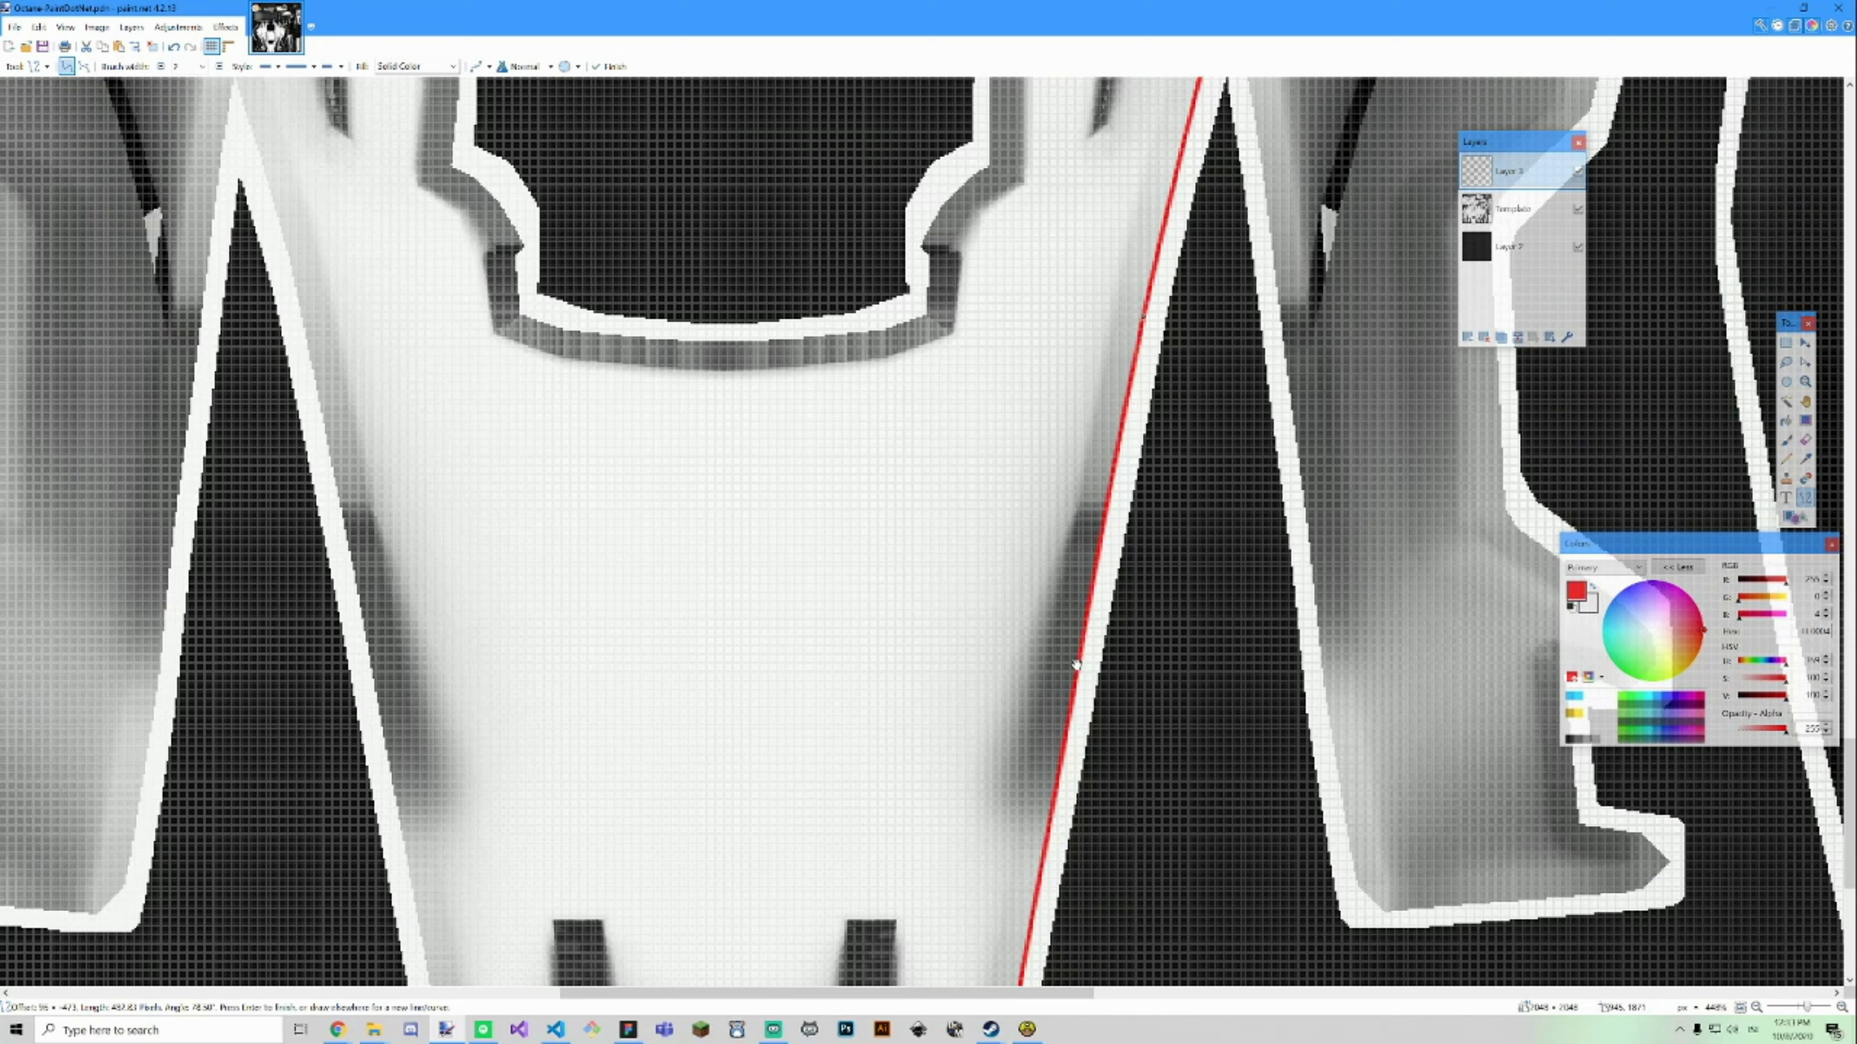
pyautogui.scroll(-2, 1079, 664)
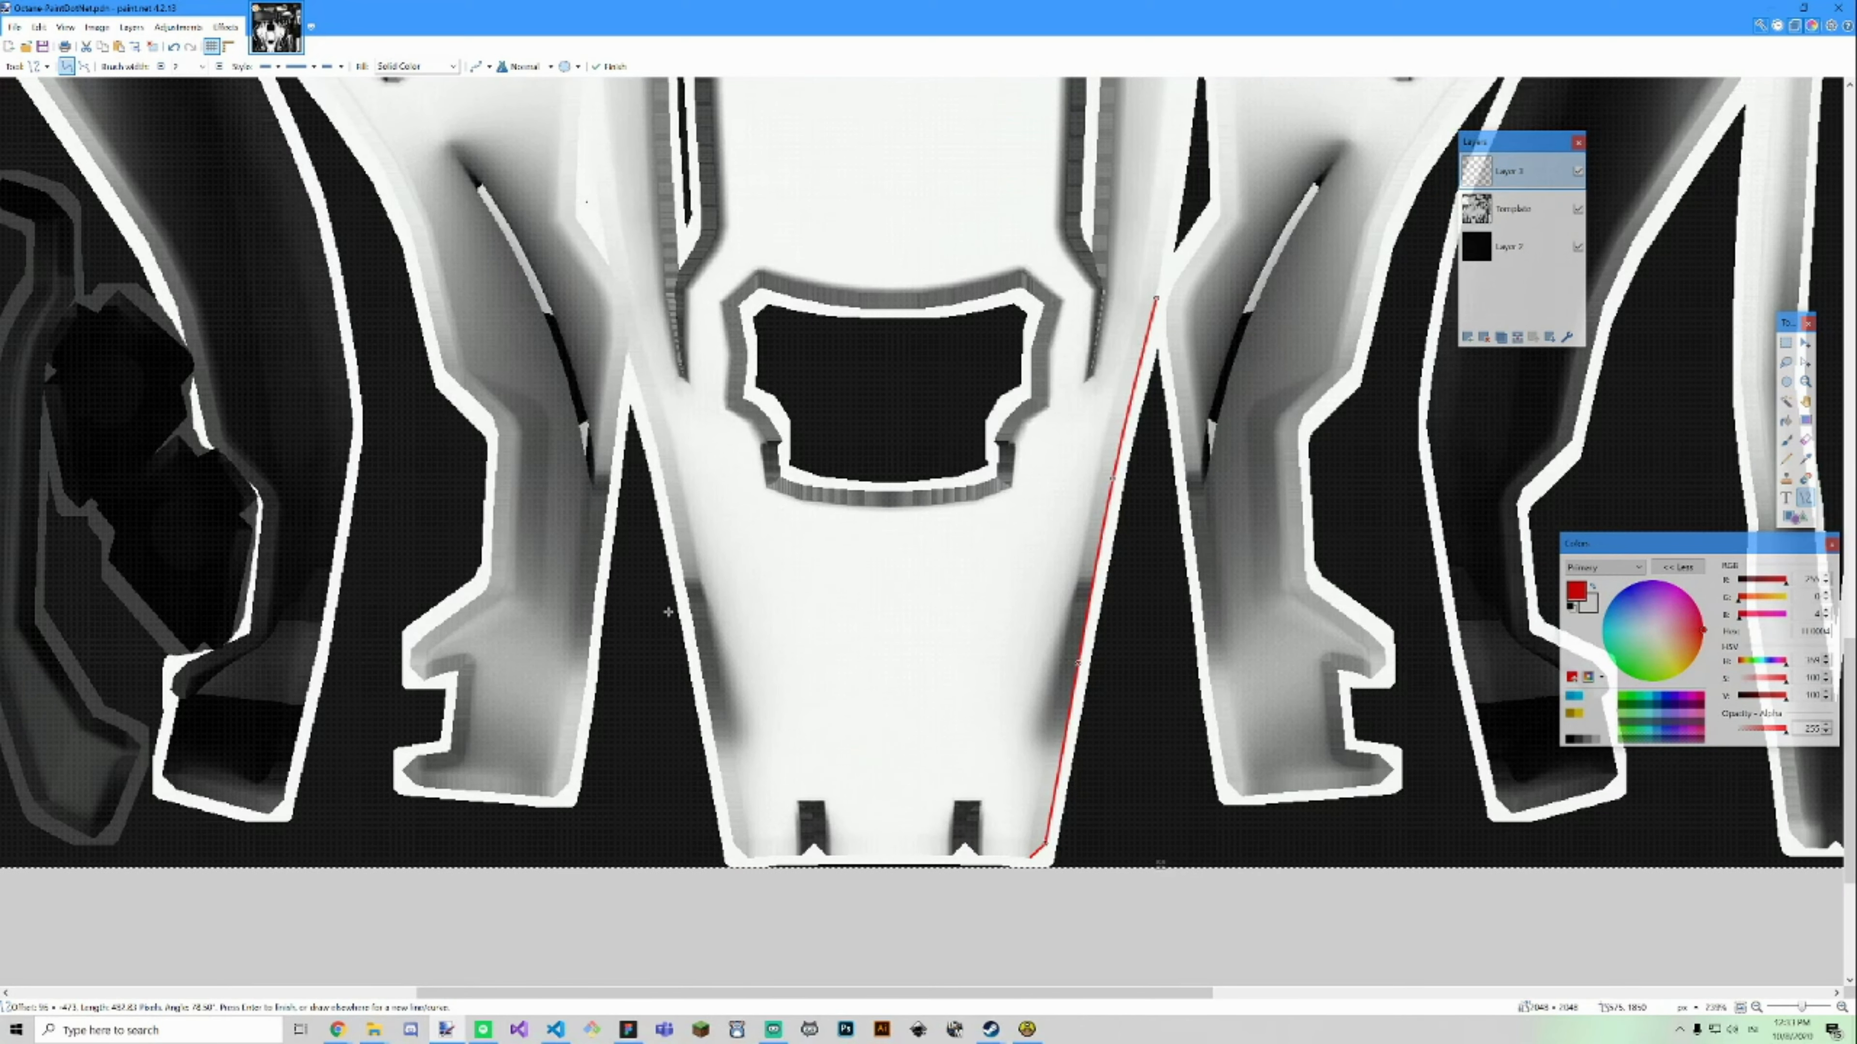
pyautogui.scroll(-2, 905, 457)
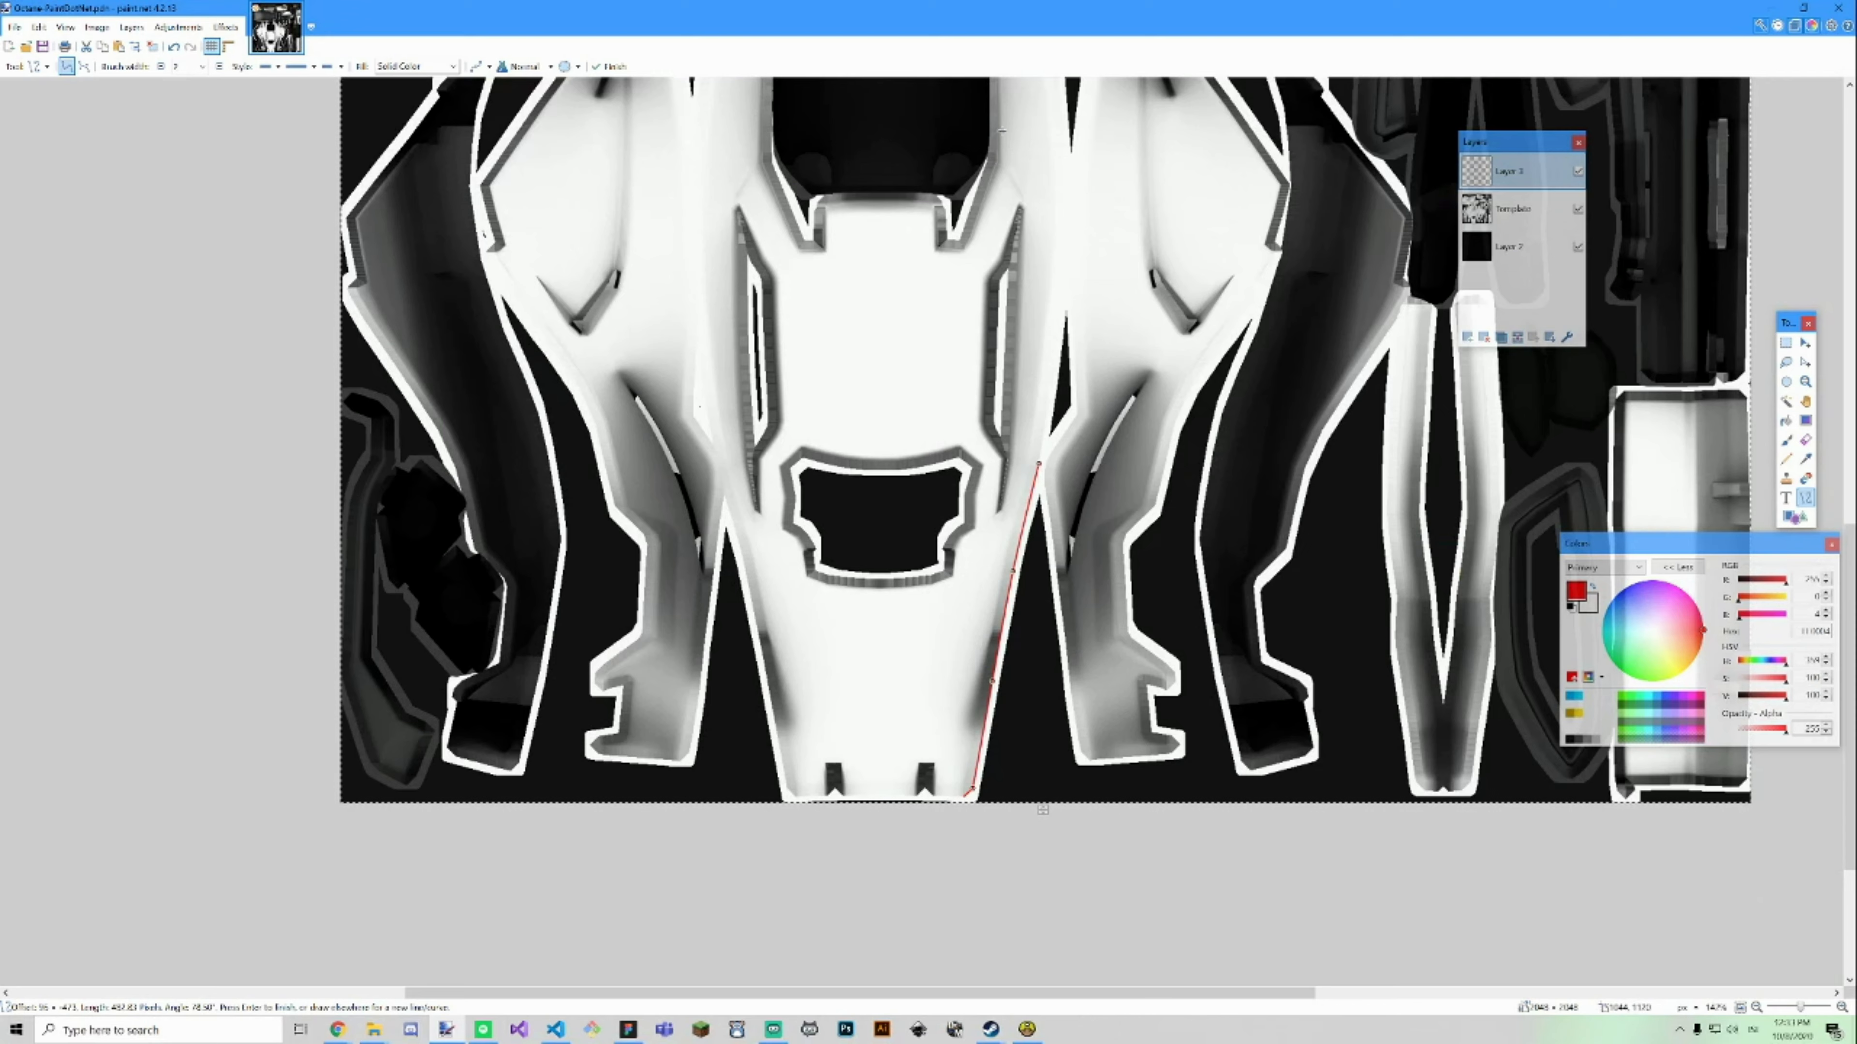
pyautogui.scroll(3, 815, 517)
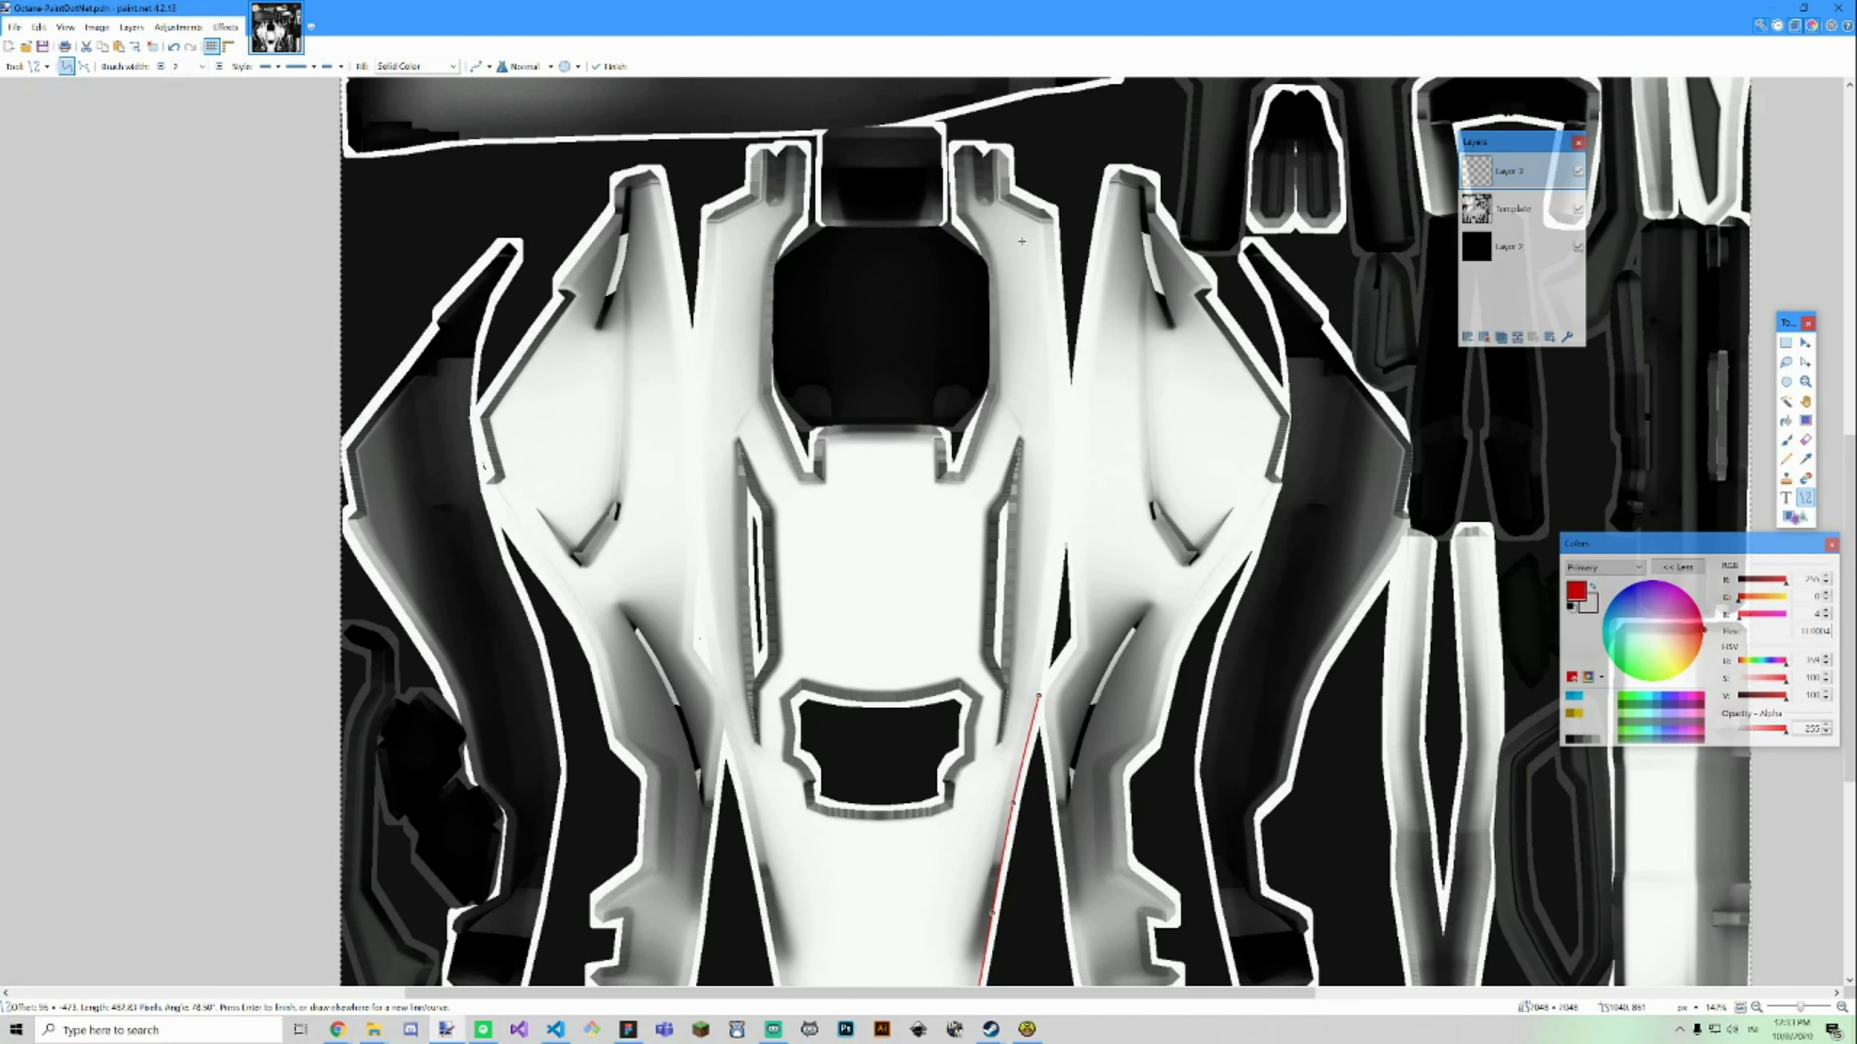
pyautogui.scroll(-2, 1072, 618)
pyautogui.scroll(2, 830, 741)
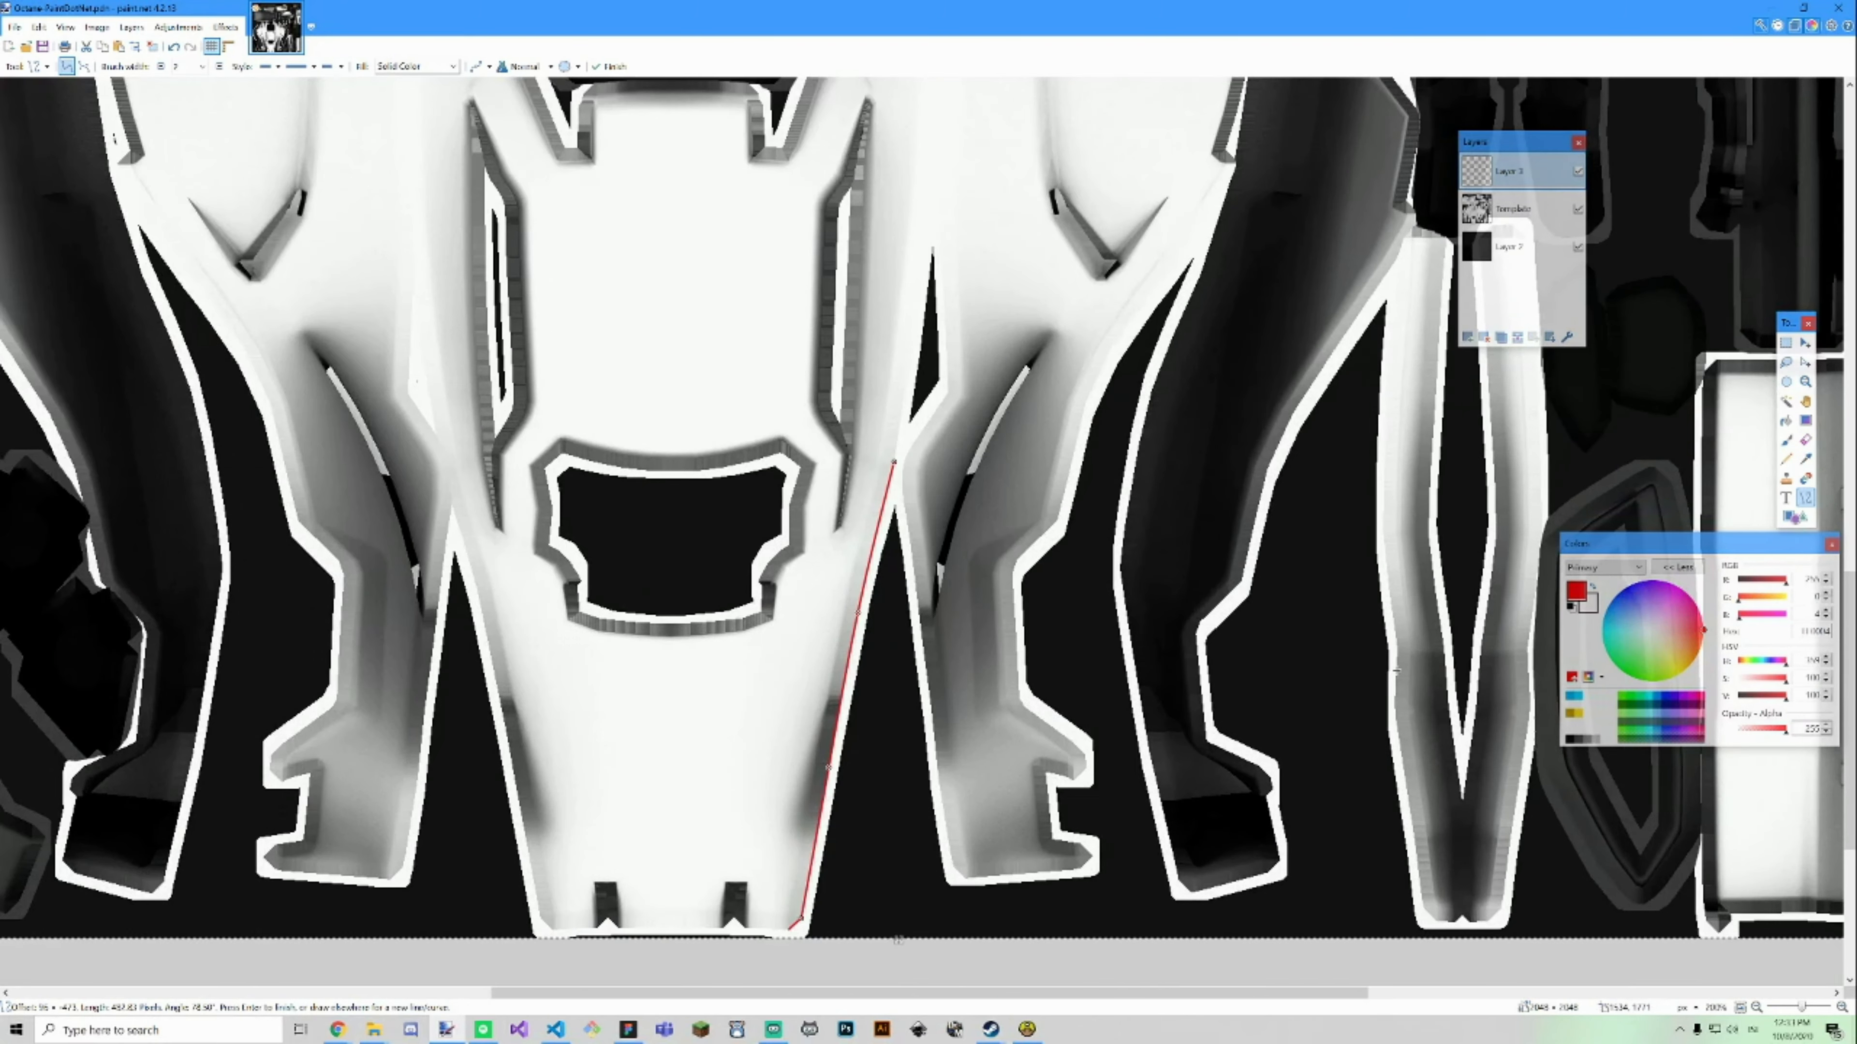
pyautogui.scroll(2, 820, 748)
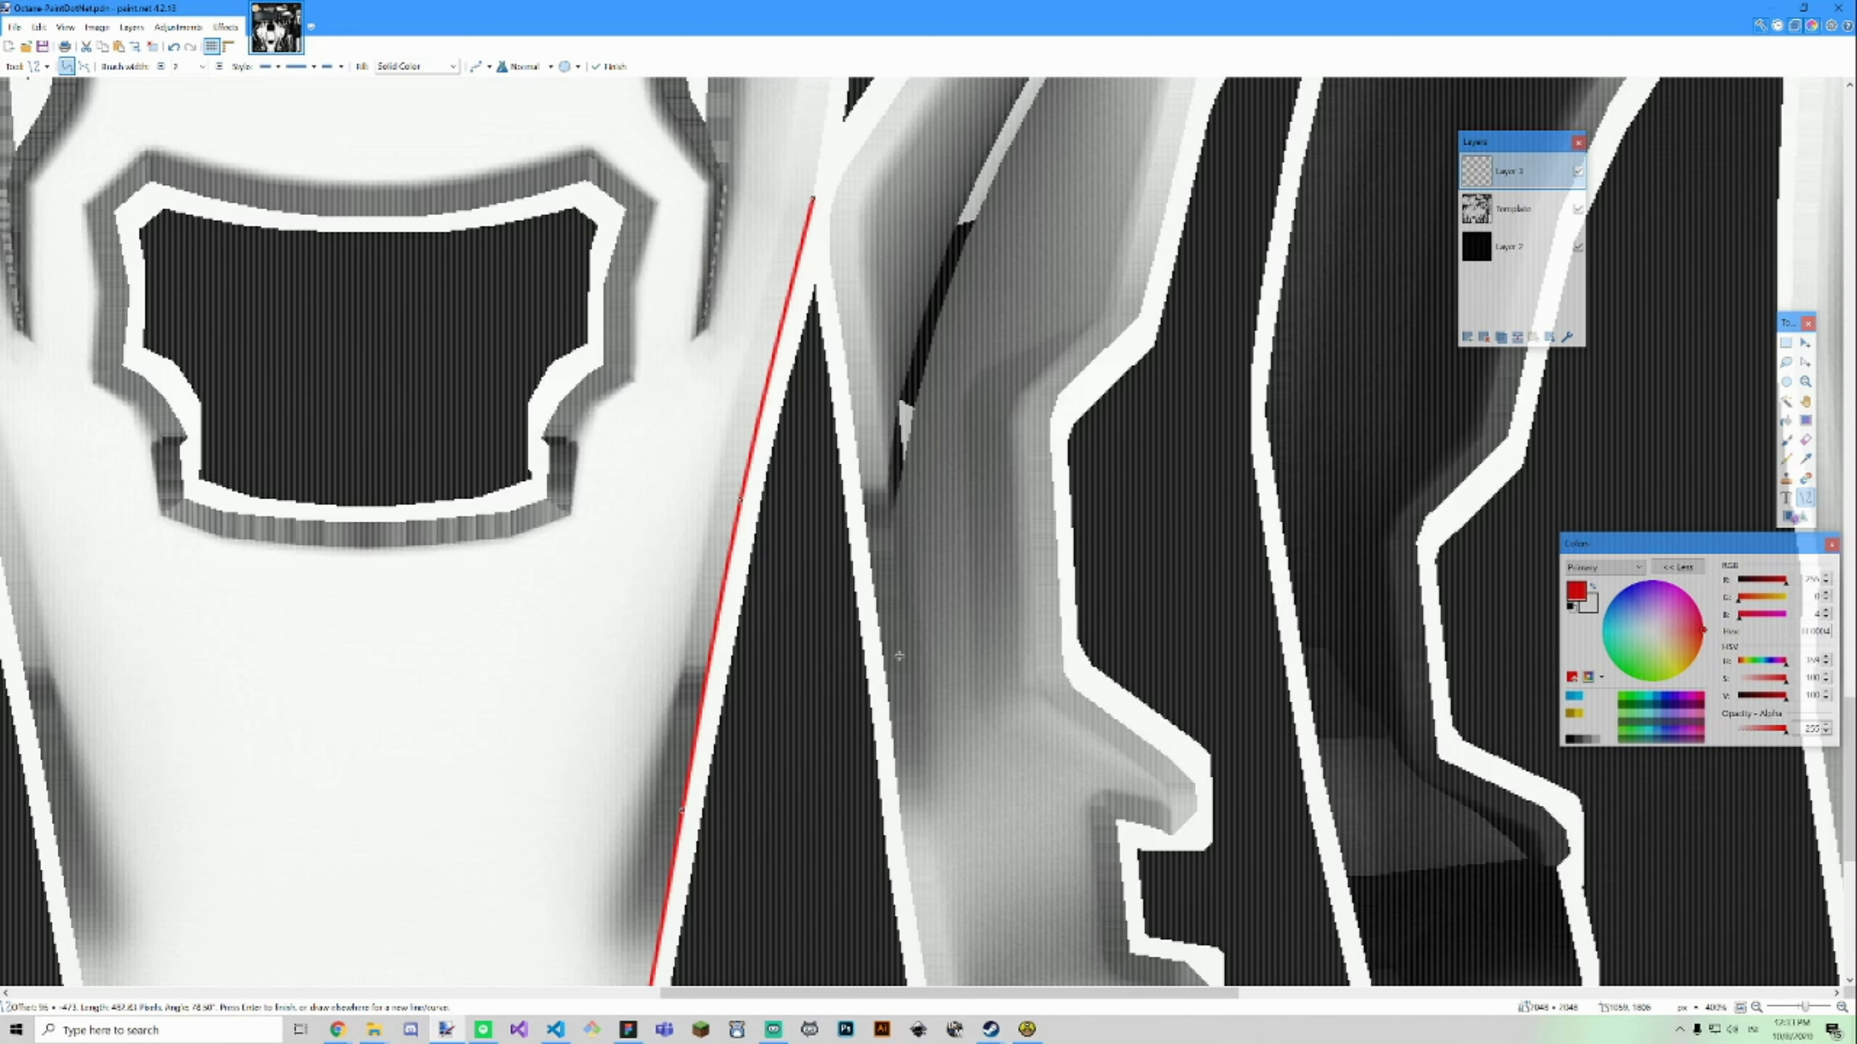
pyautogui.scroll(-3, 757, 702)
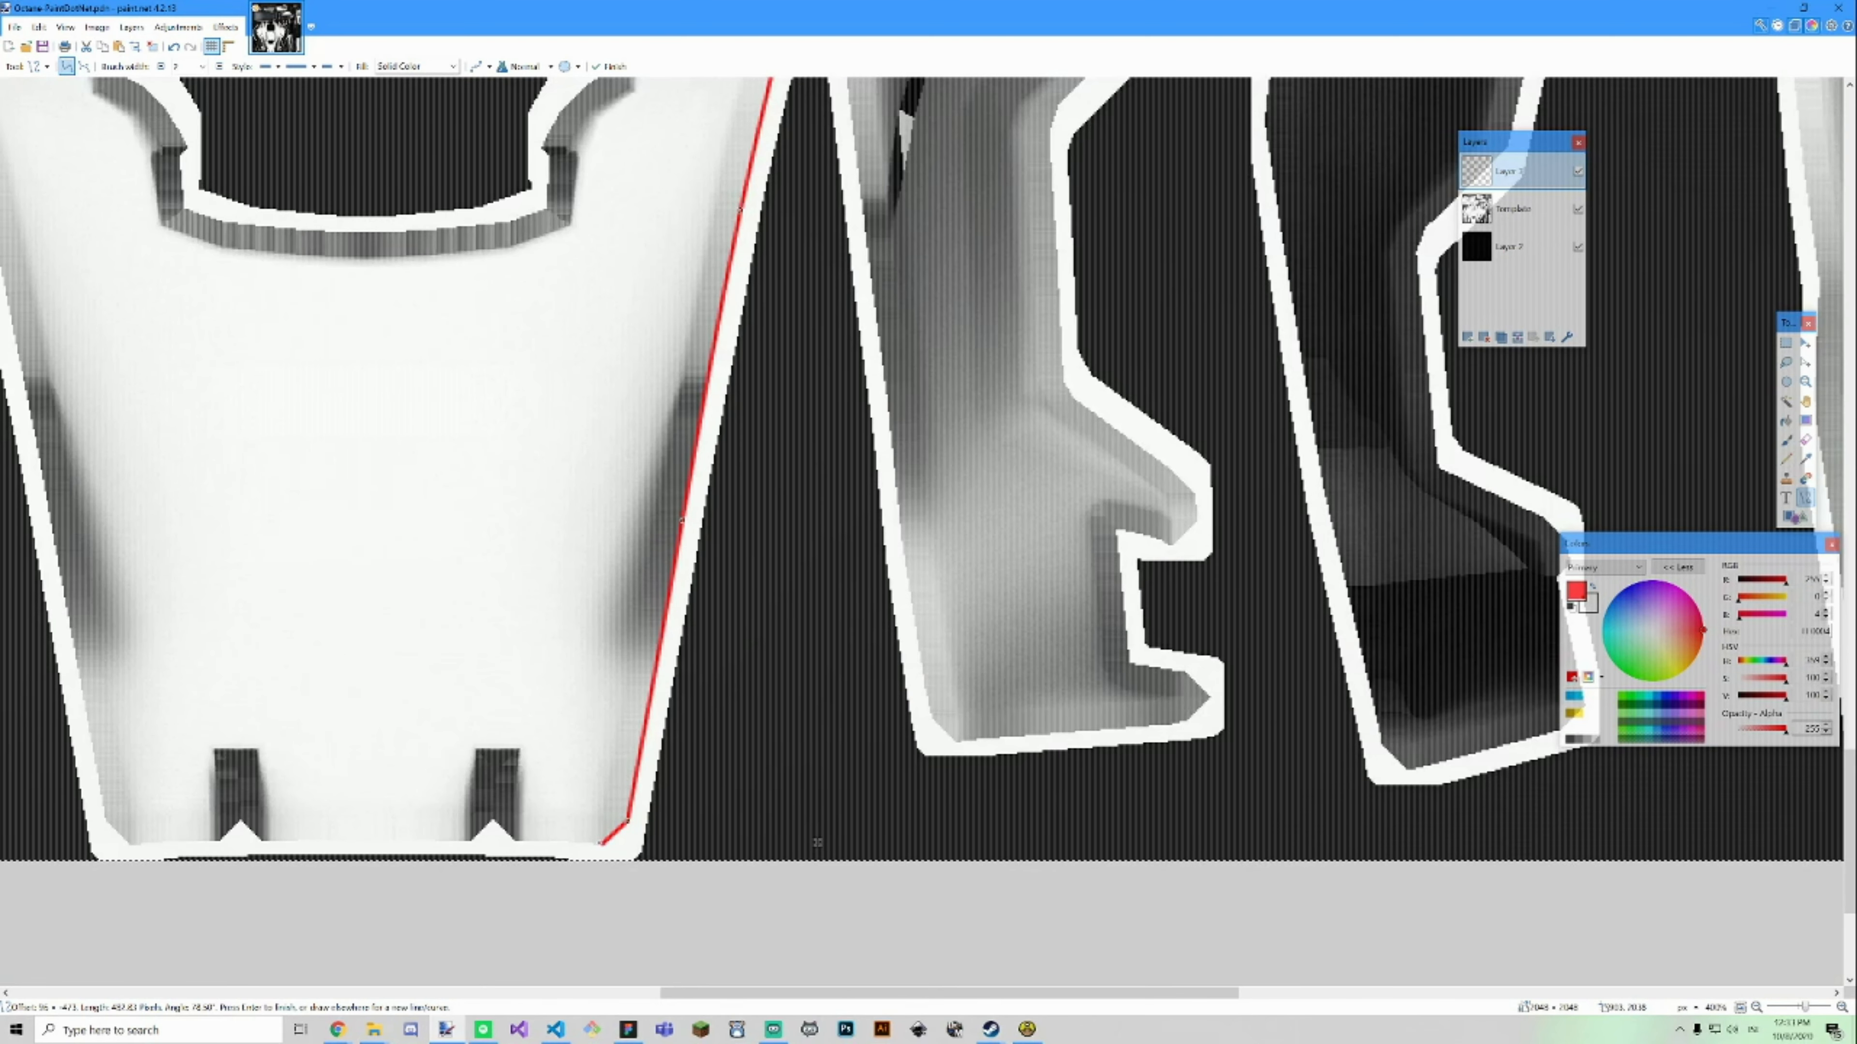
pyautogui.press('Return')
# Continue the red outline along the hood's bottom edge and around the three sides of the adjacent dark notch.
pyautogui.scroll(3, 517, 842)
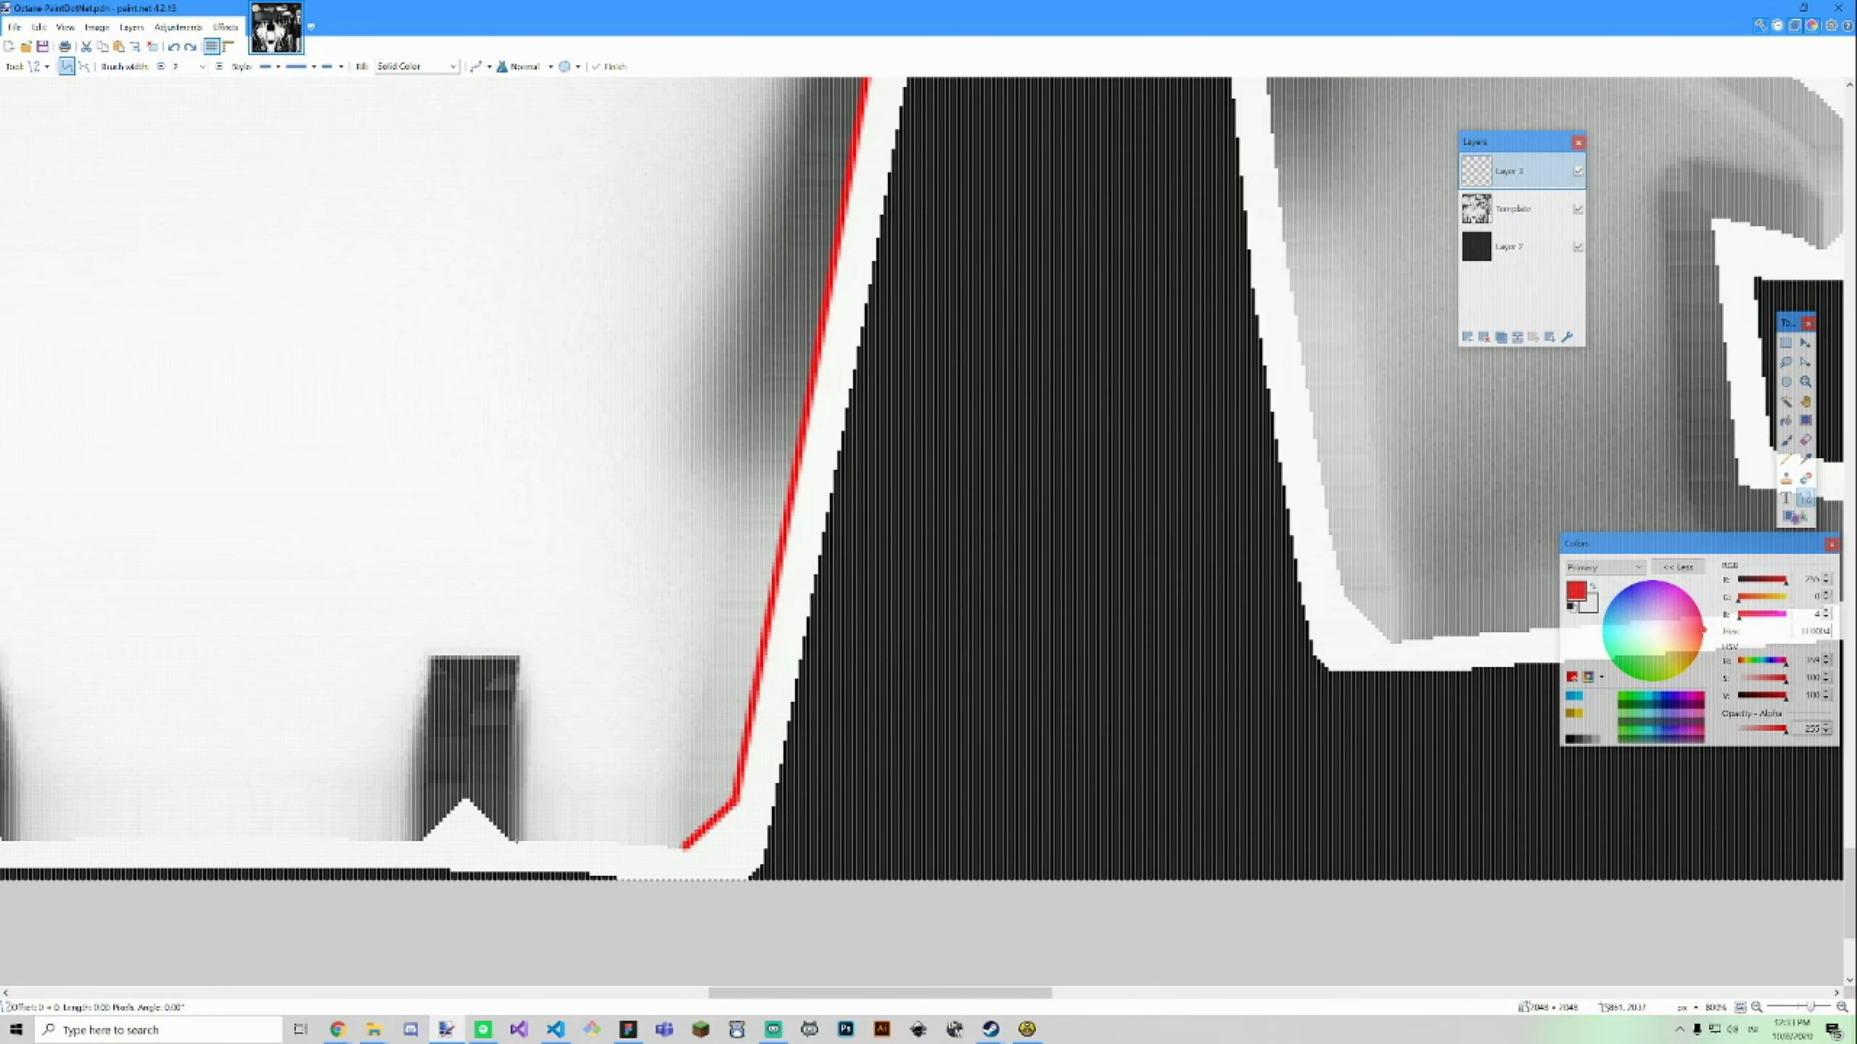
pyautogui.moveTo(518, 843); pyautogui.dragTo(684, 844)
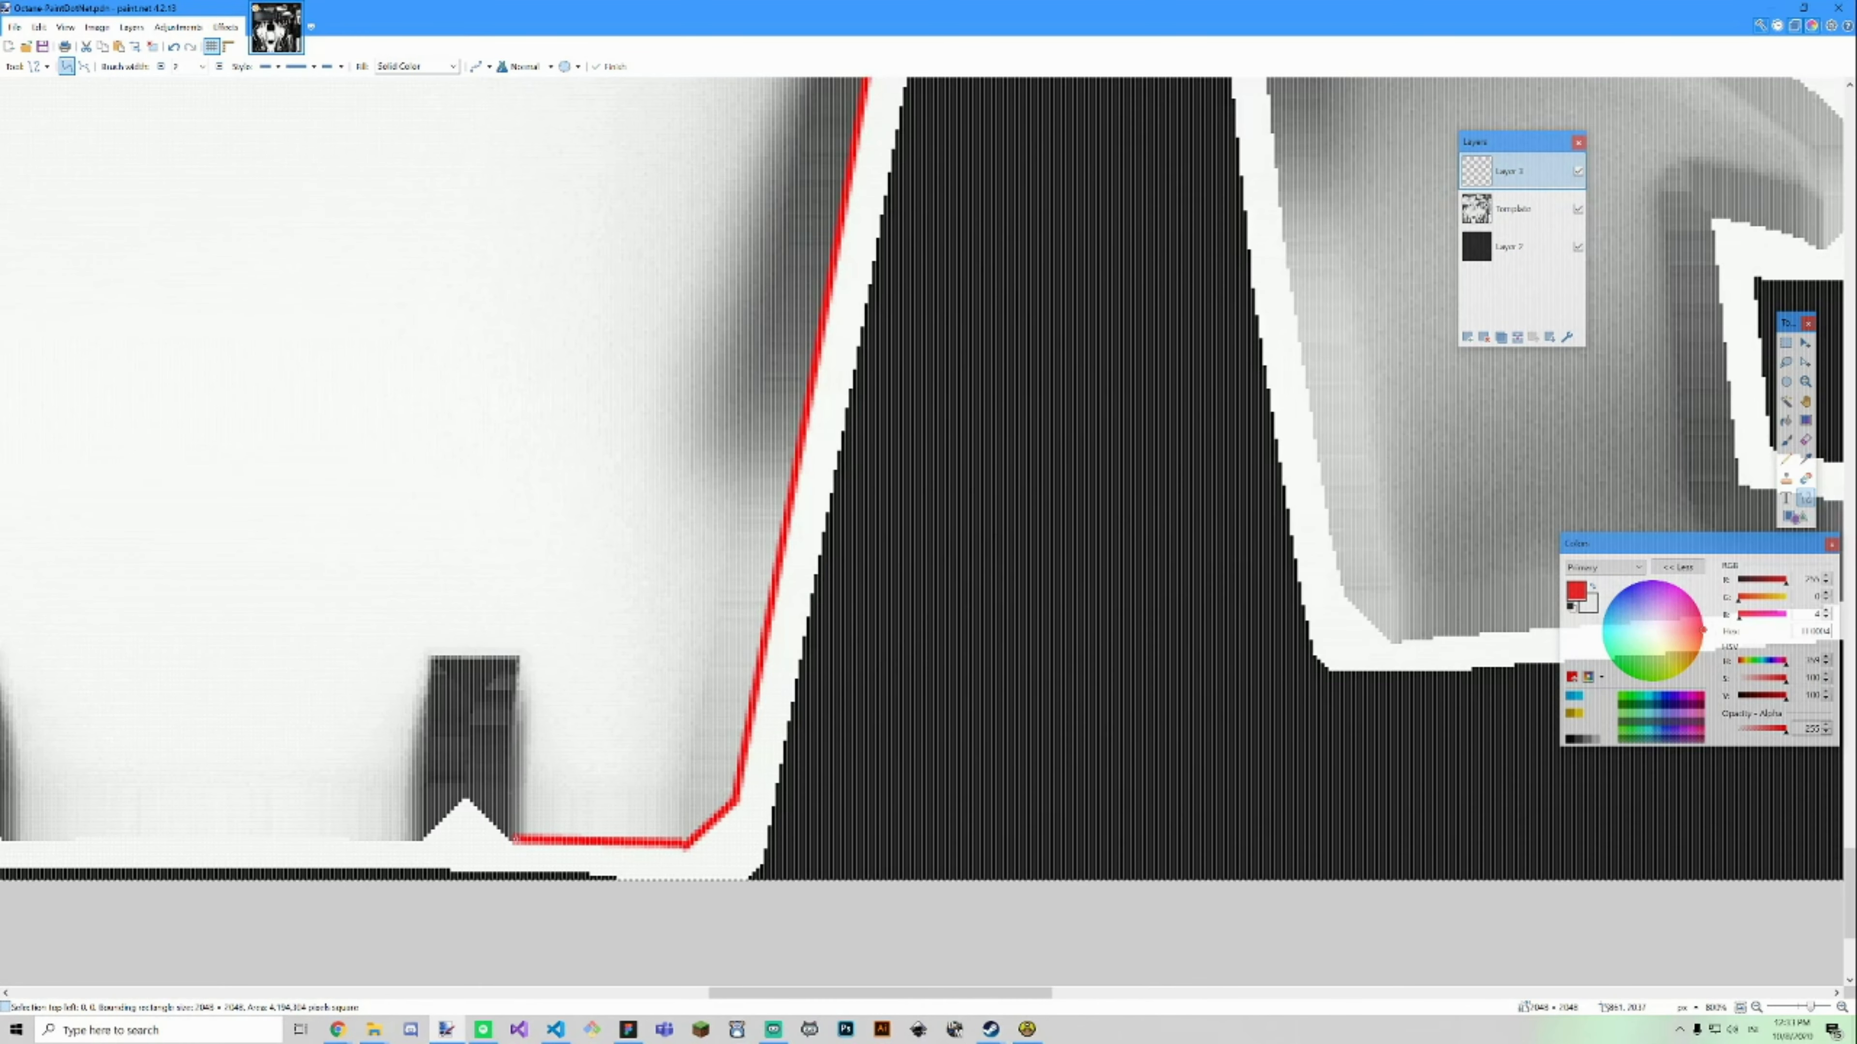
pyautogui.moveTo(516, 840)
pyautogui.mouseDown()
pyautogui.moveTo(519, 656)
pyautogui.moveTo(432, 657)
pyautogui.mouseUp()
pyautogui.press('Return')
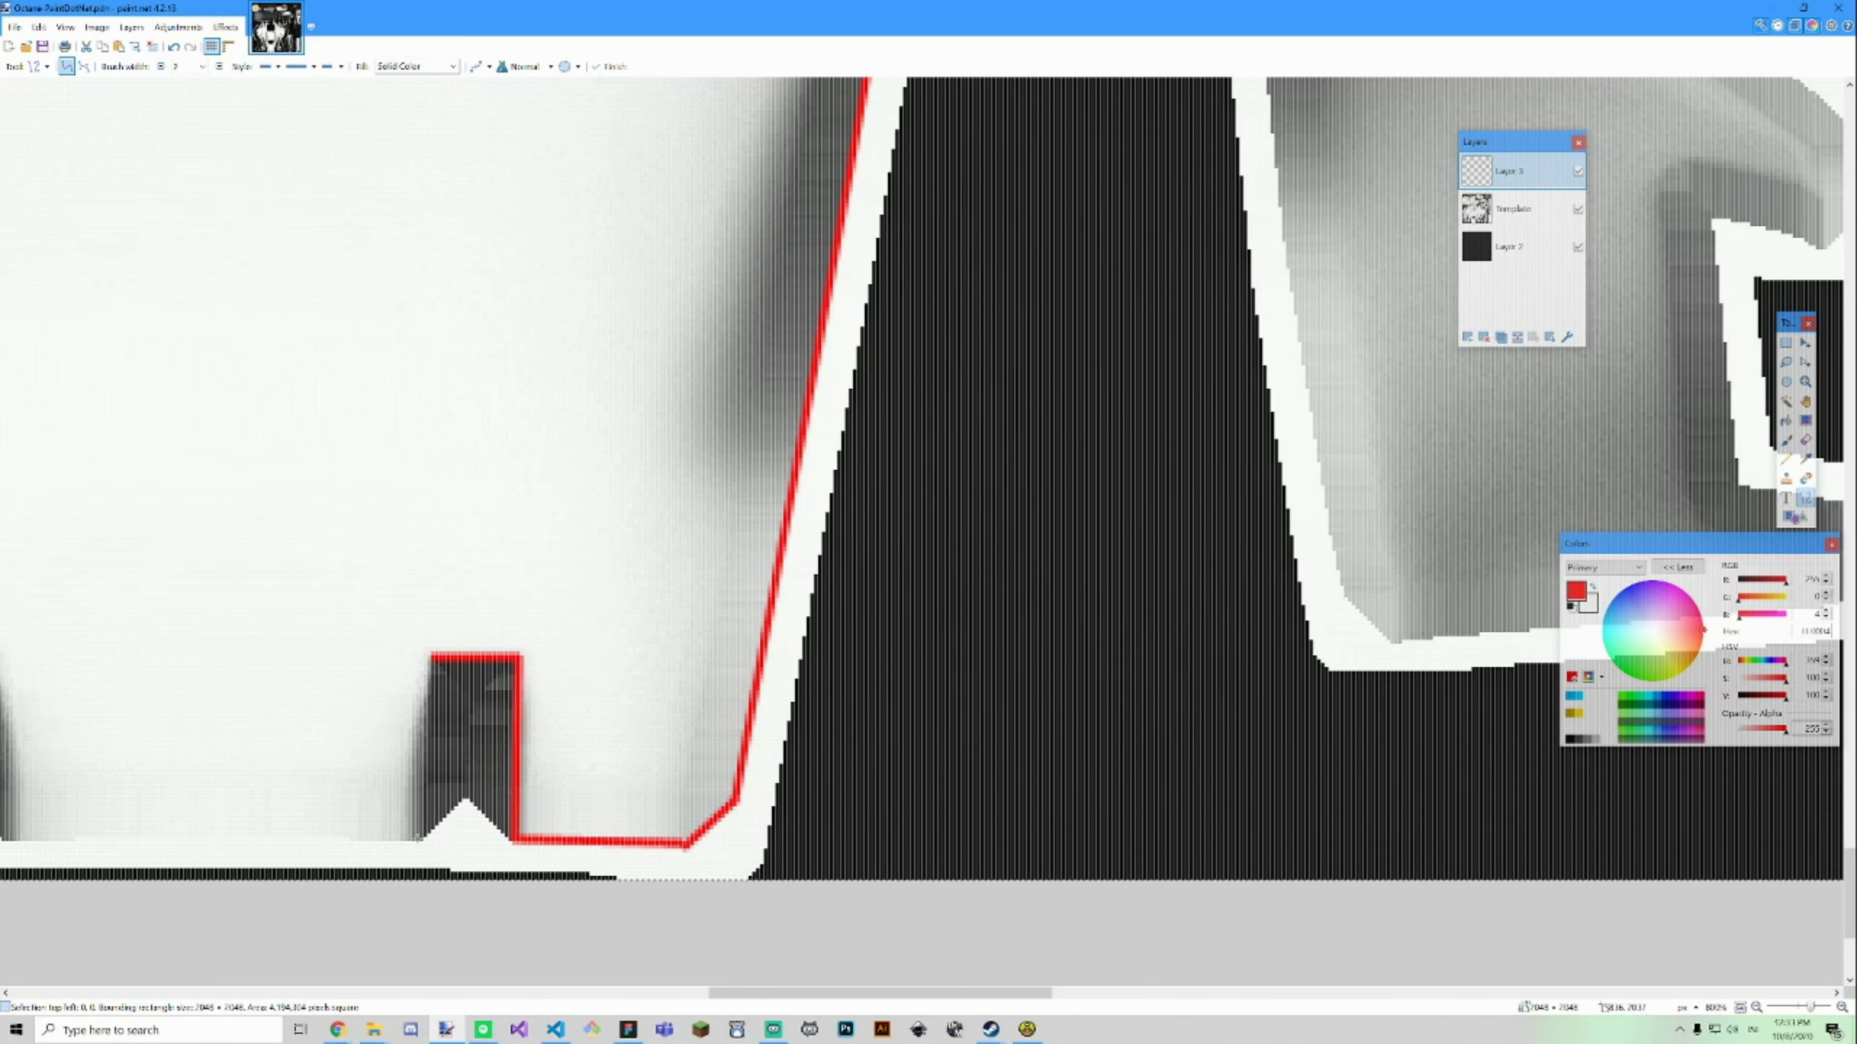
pyautogui.moveTo(418, 839); pyautogui.dragTo(431, 657)
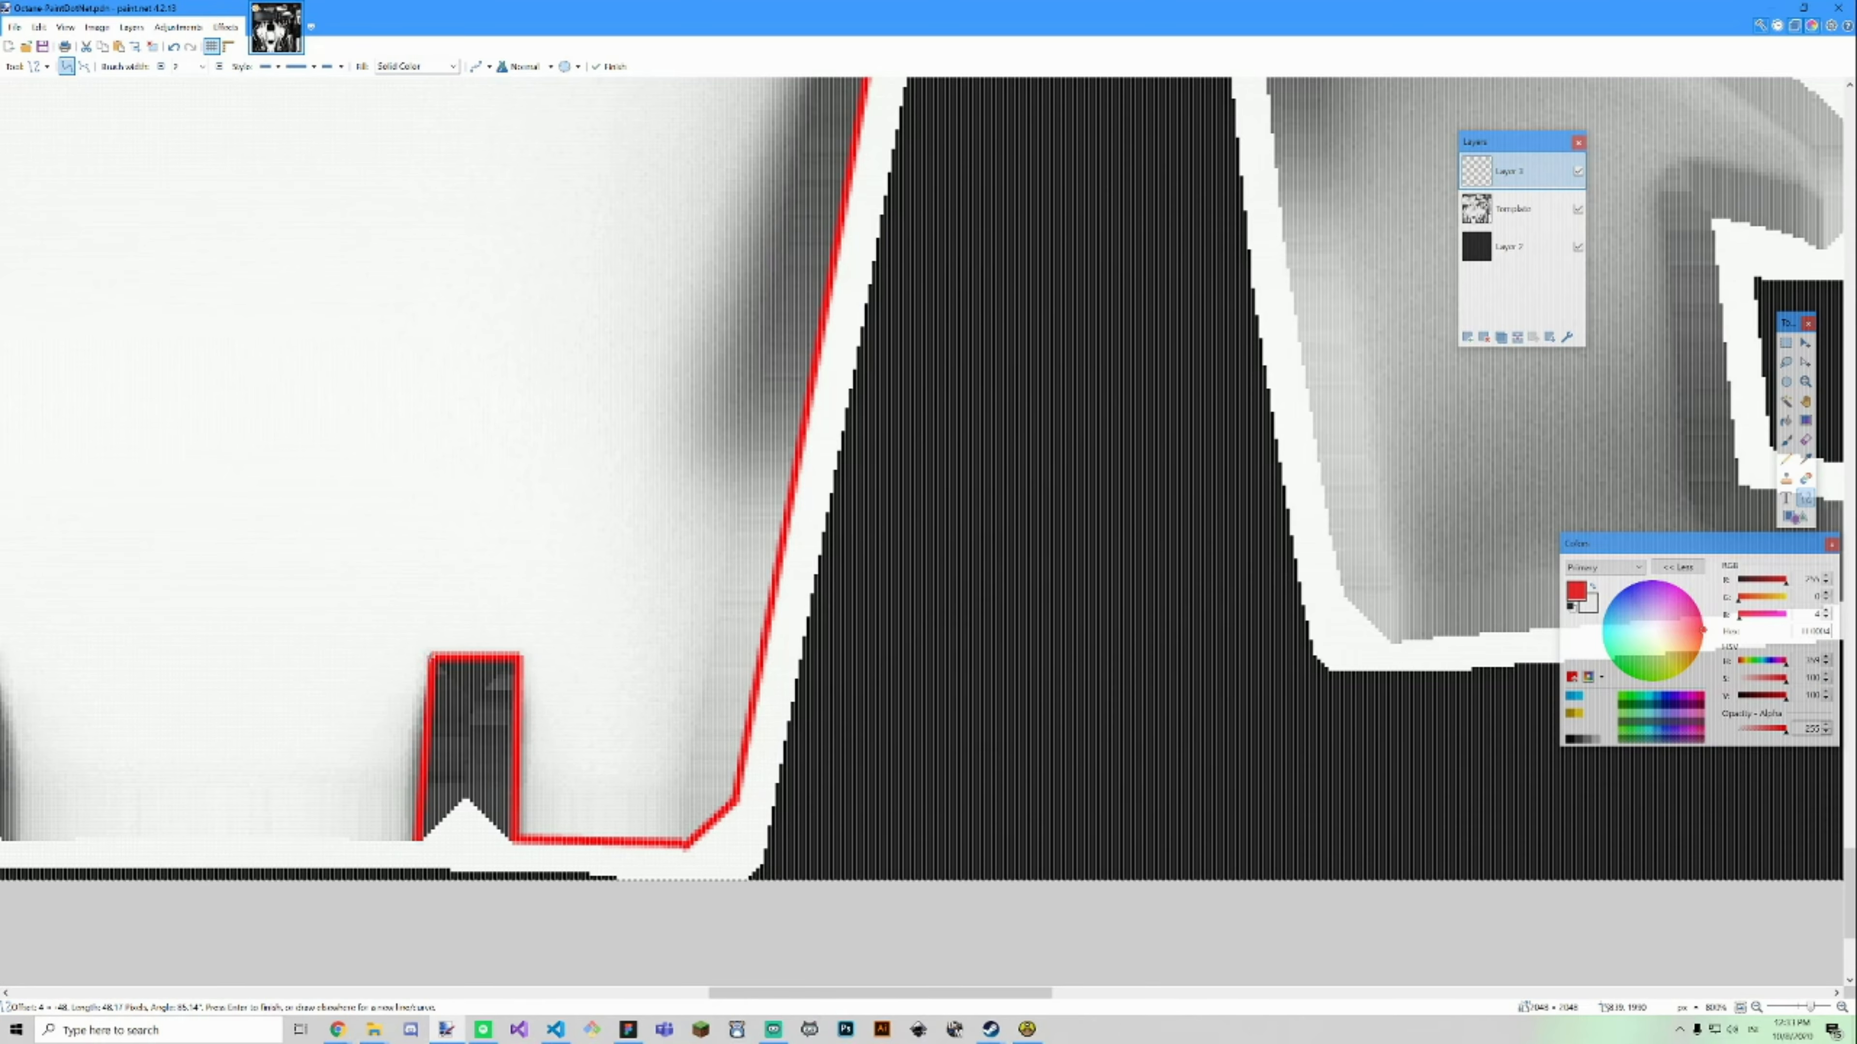
pyautogui.scroll(-12, 781, 477)
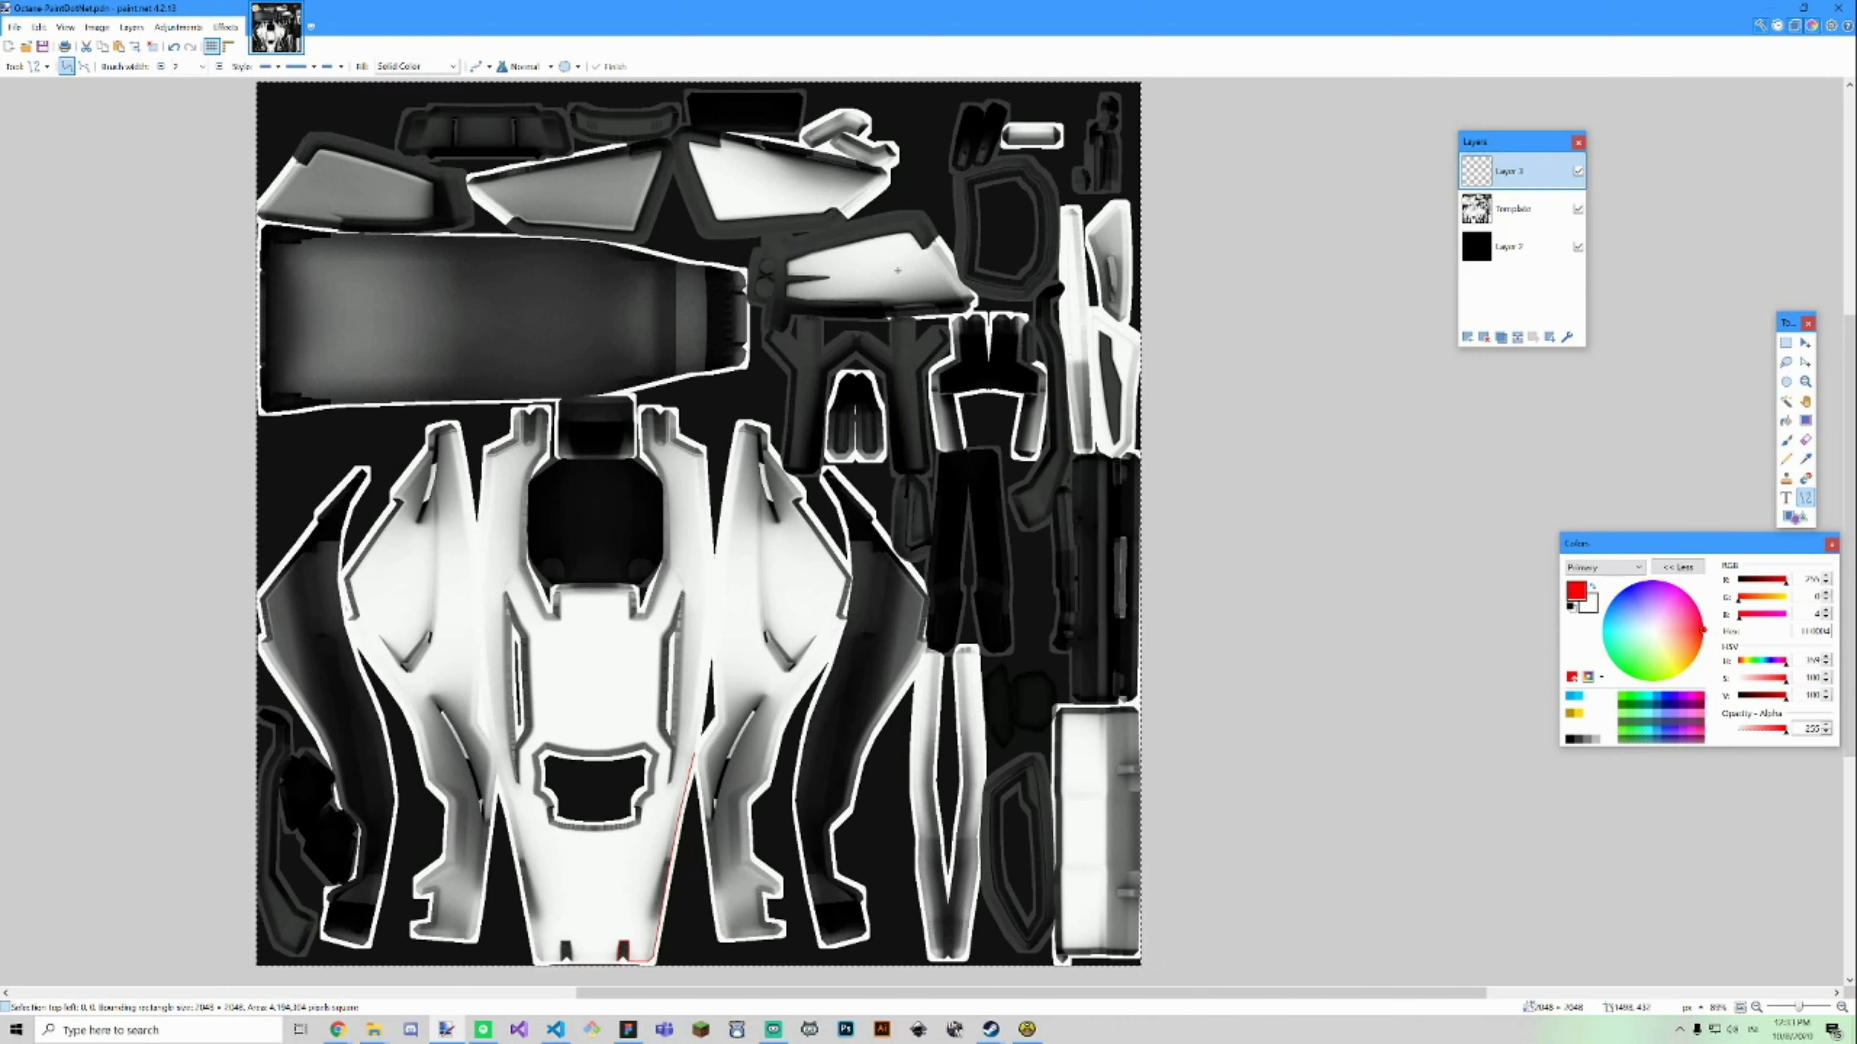
pyautogui.scroll(2, 880, 445)
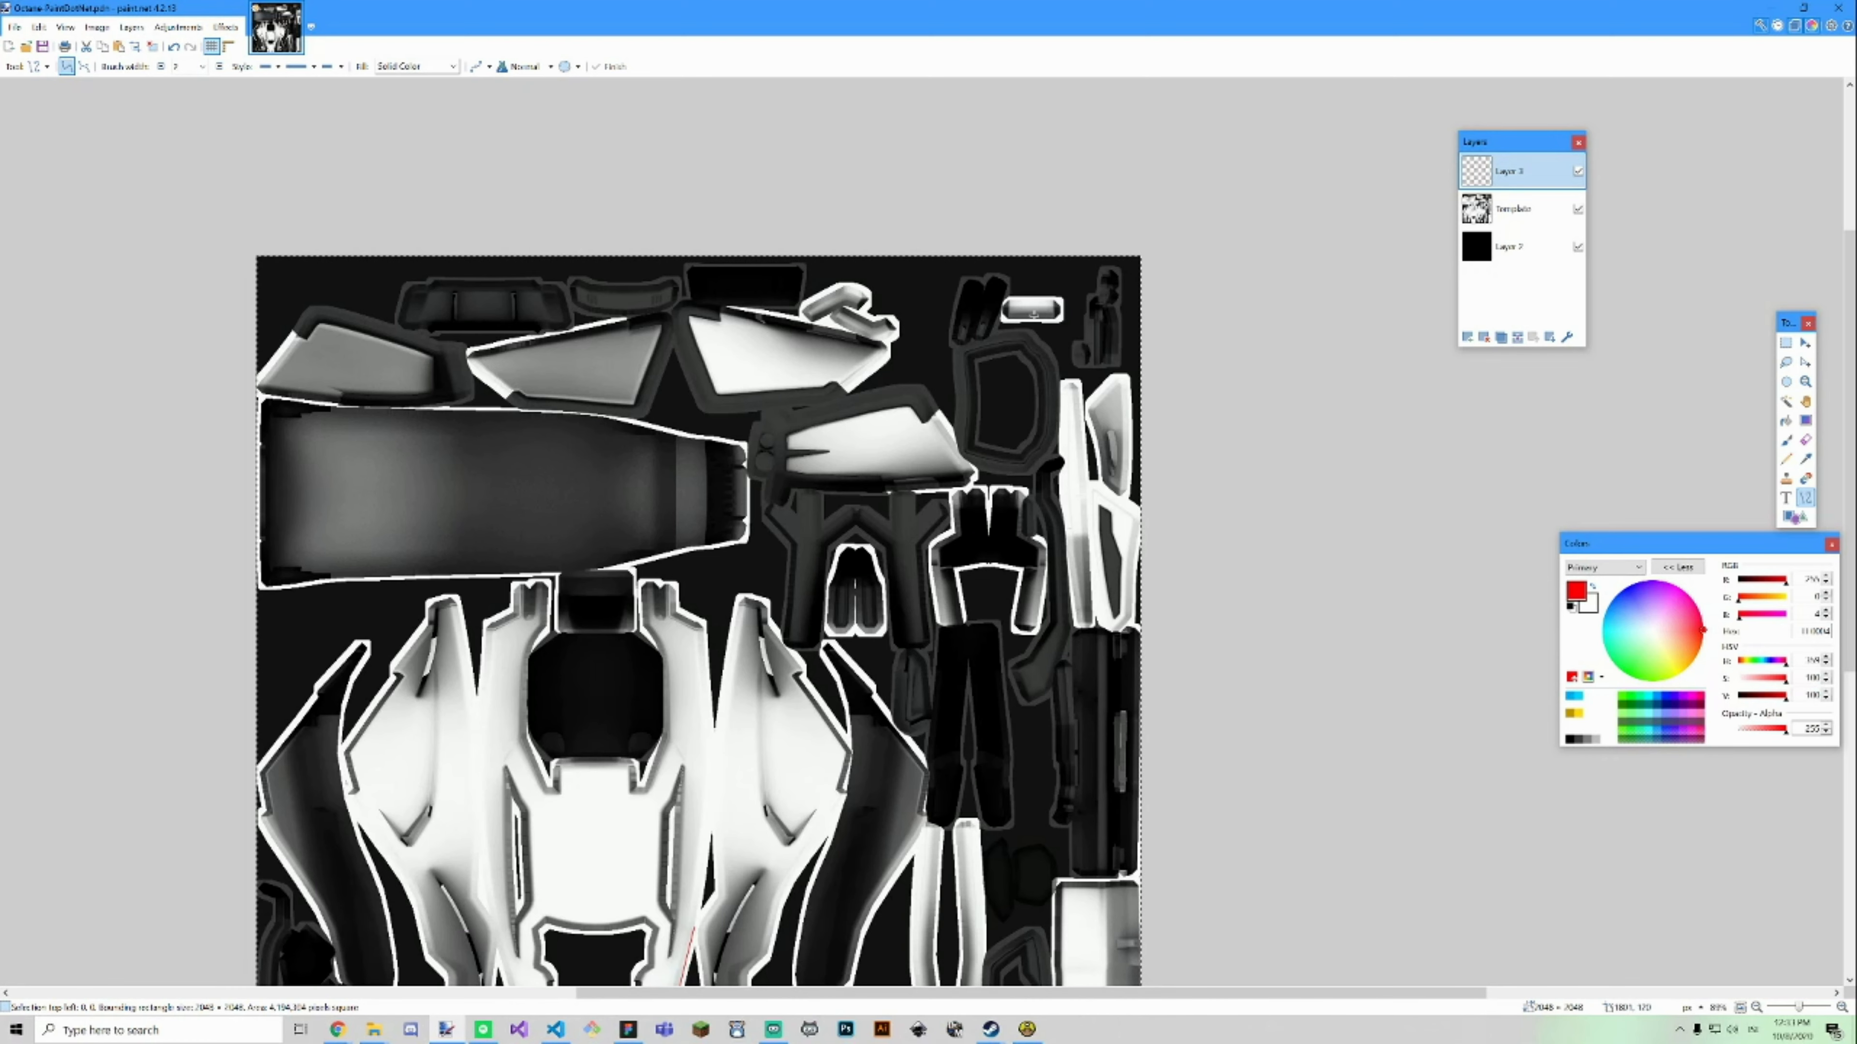
pyautogui.scroll(-3, 789, 401)
pyautogui.scroll(-2, 698, 523)
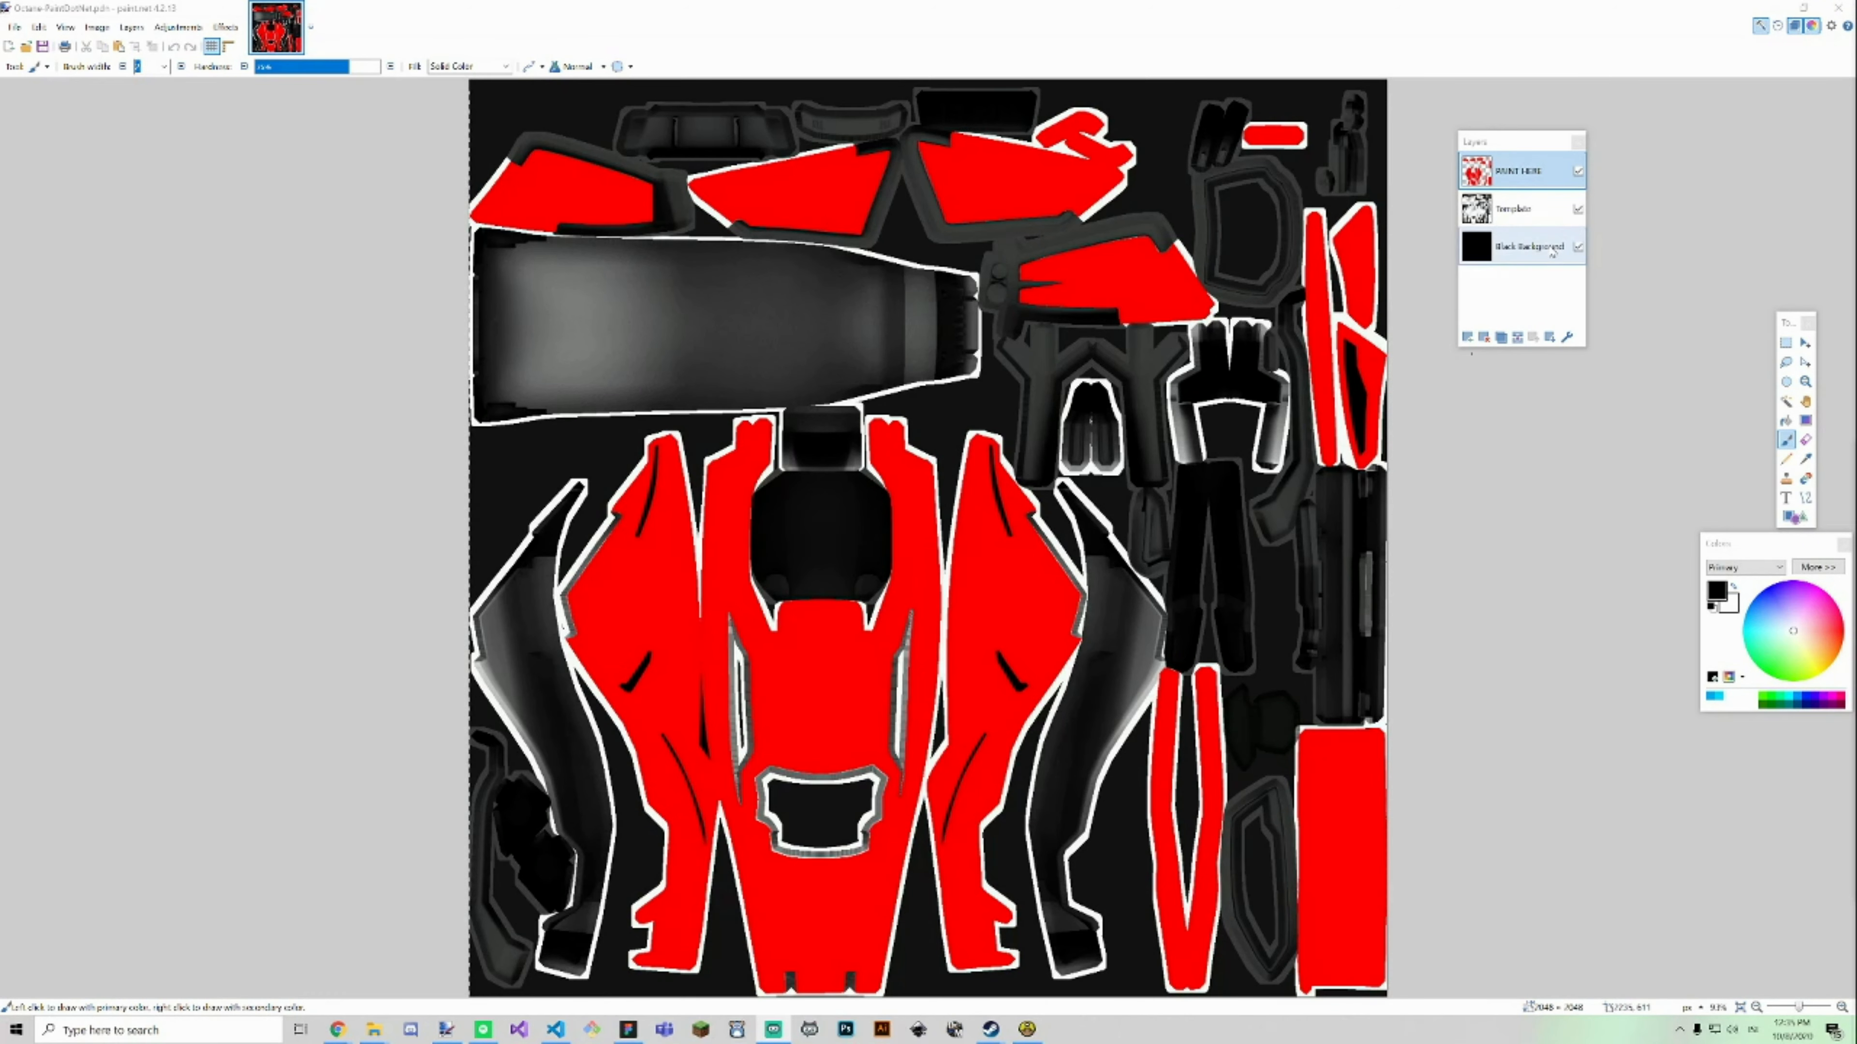
# Hide the Template layer to check the red areas against the black background, and show it again.
pyautogui.click(1577, 210)
pyautogui.scroll(-2, 1148, 540)
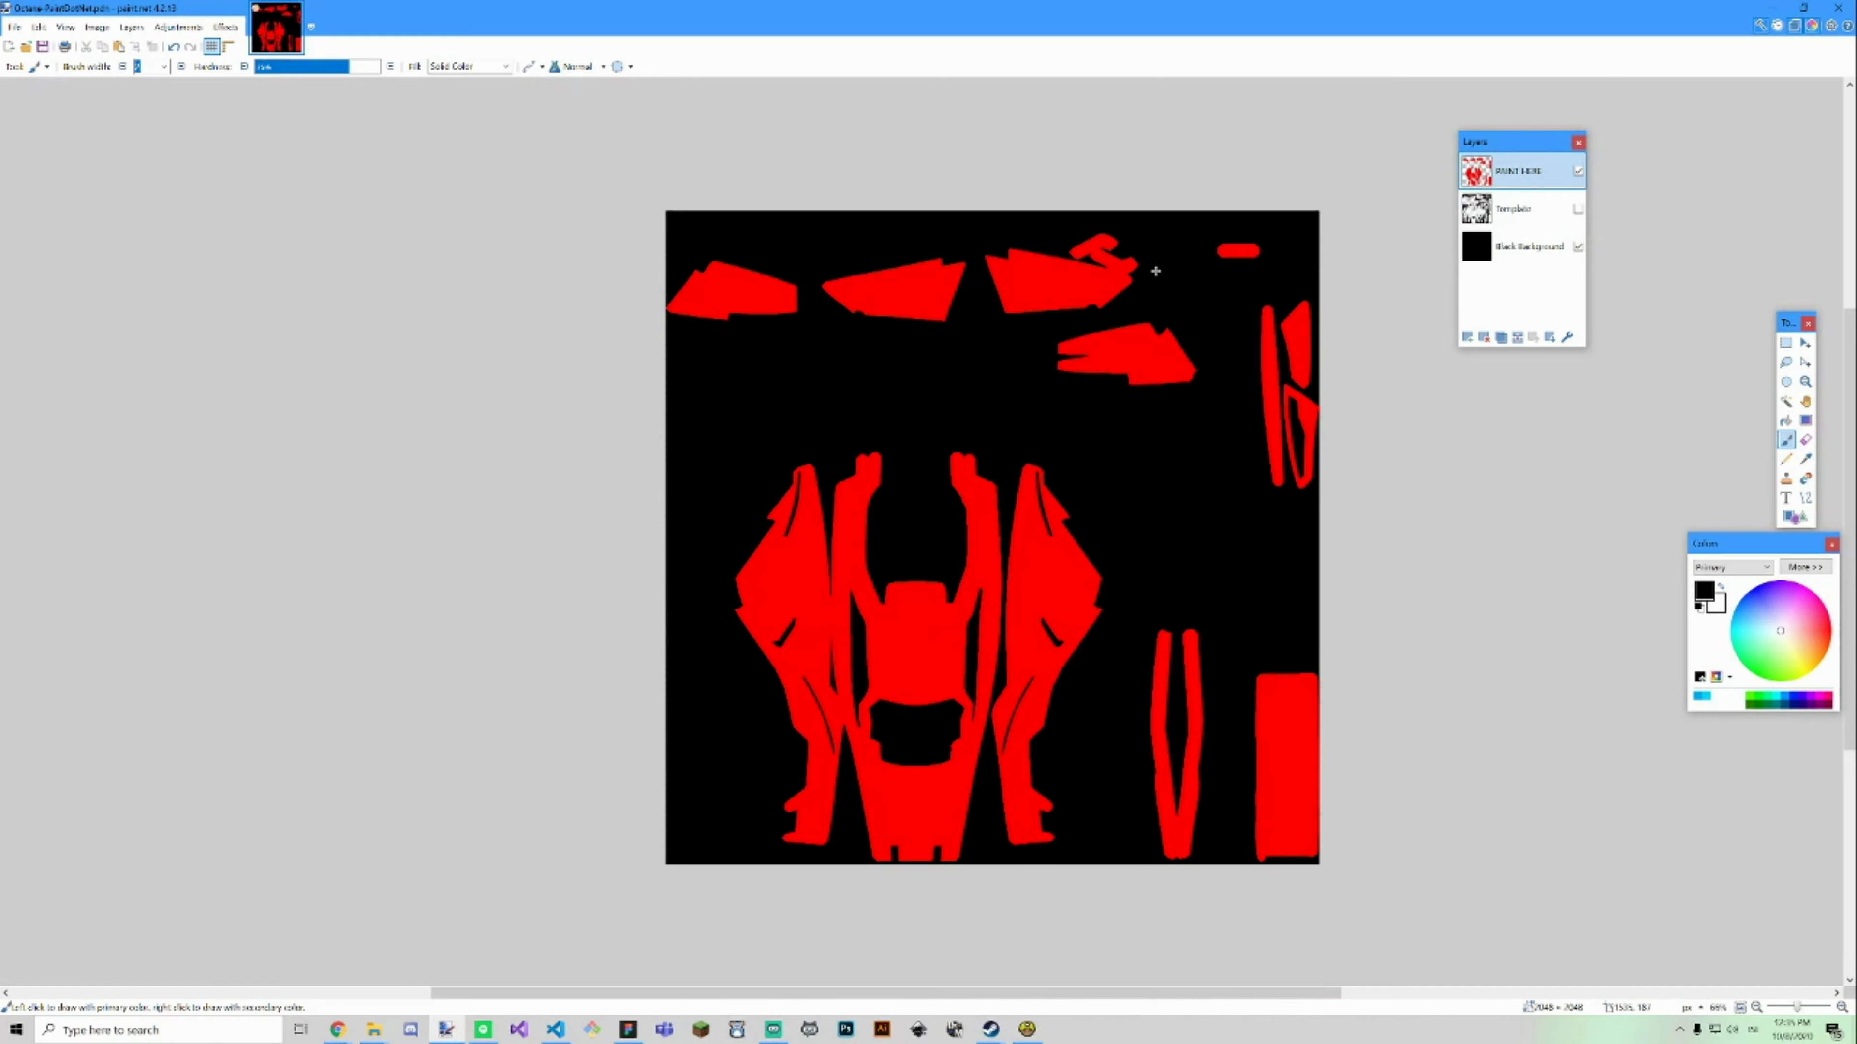
pyautogui.click(1577, 209)
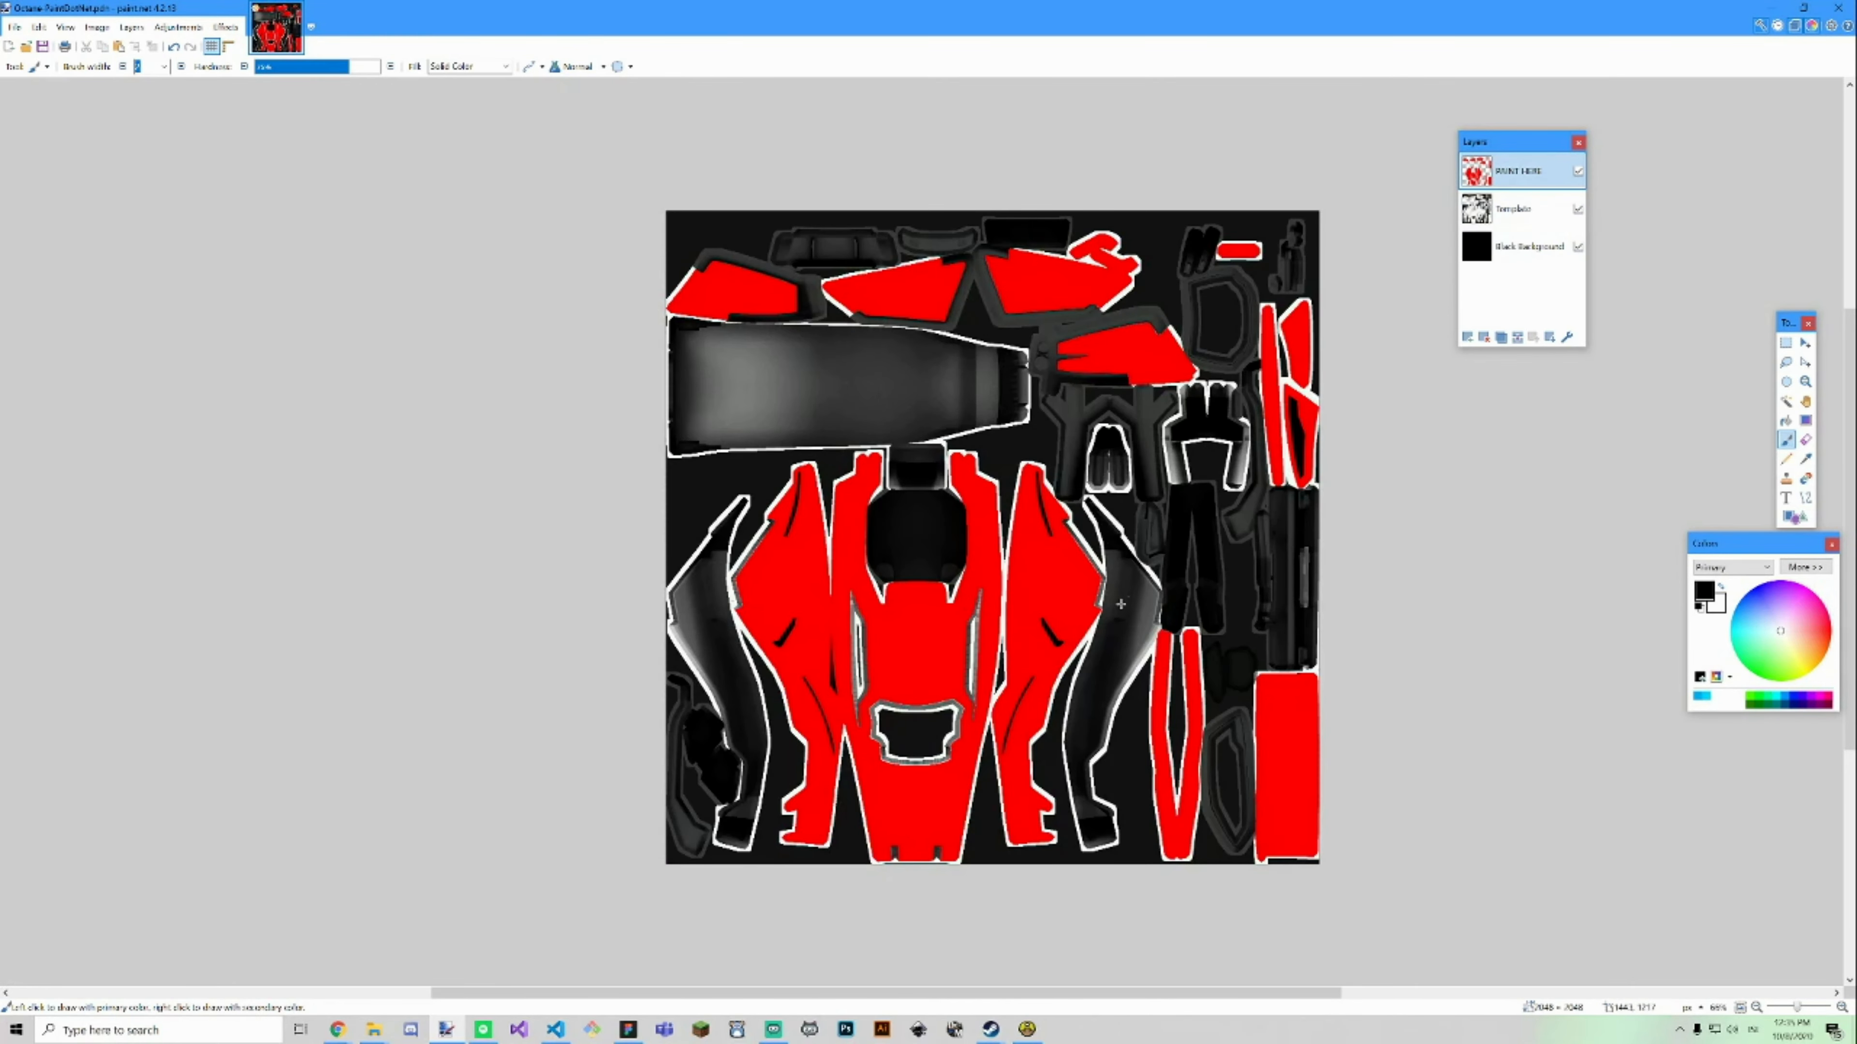
# Examine the red-filled body panels and the unpainted parts across the whole car template.
pyautogui.scroll(2, 976, 613)
pyautogui.scroll(1, 975, 613)
pyautogui.scroll(-5, 804, 586)
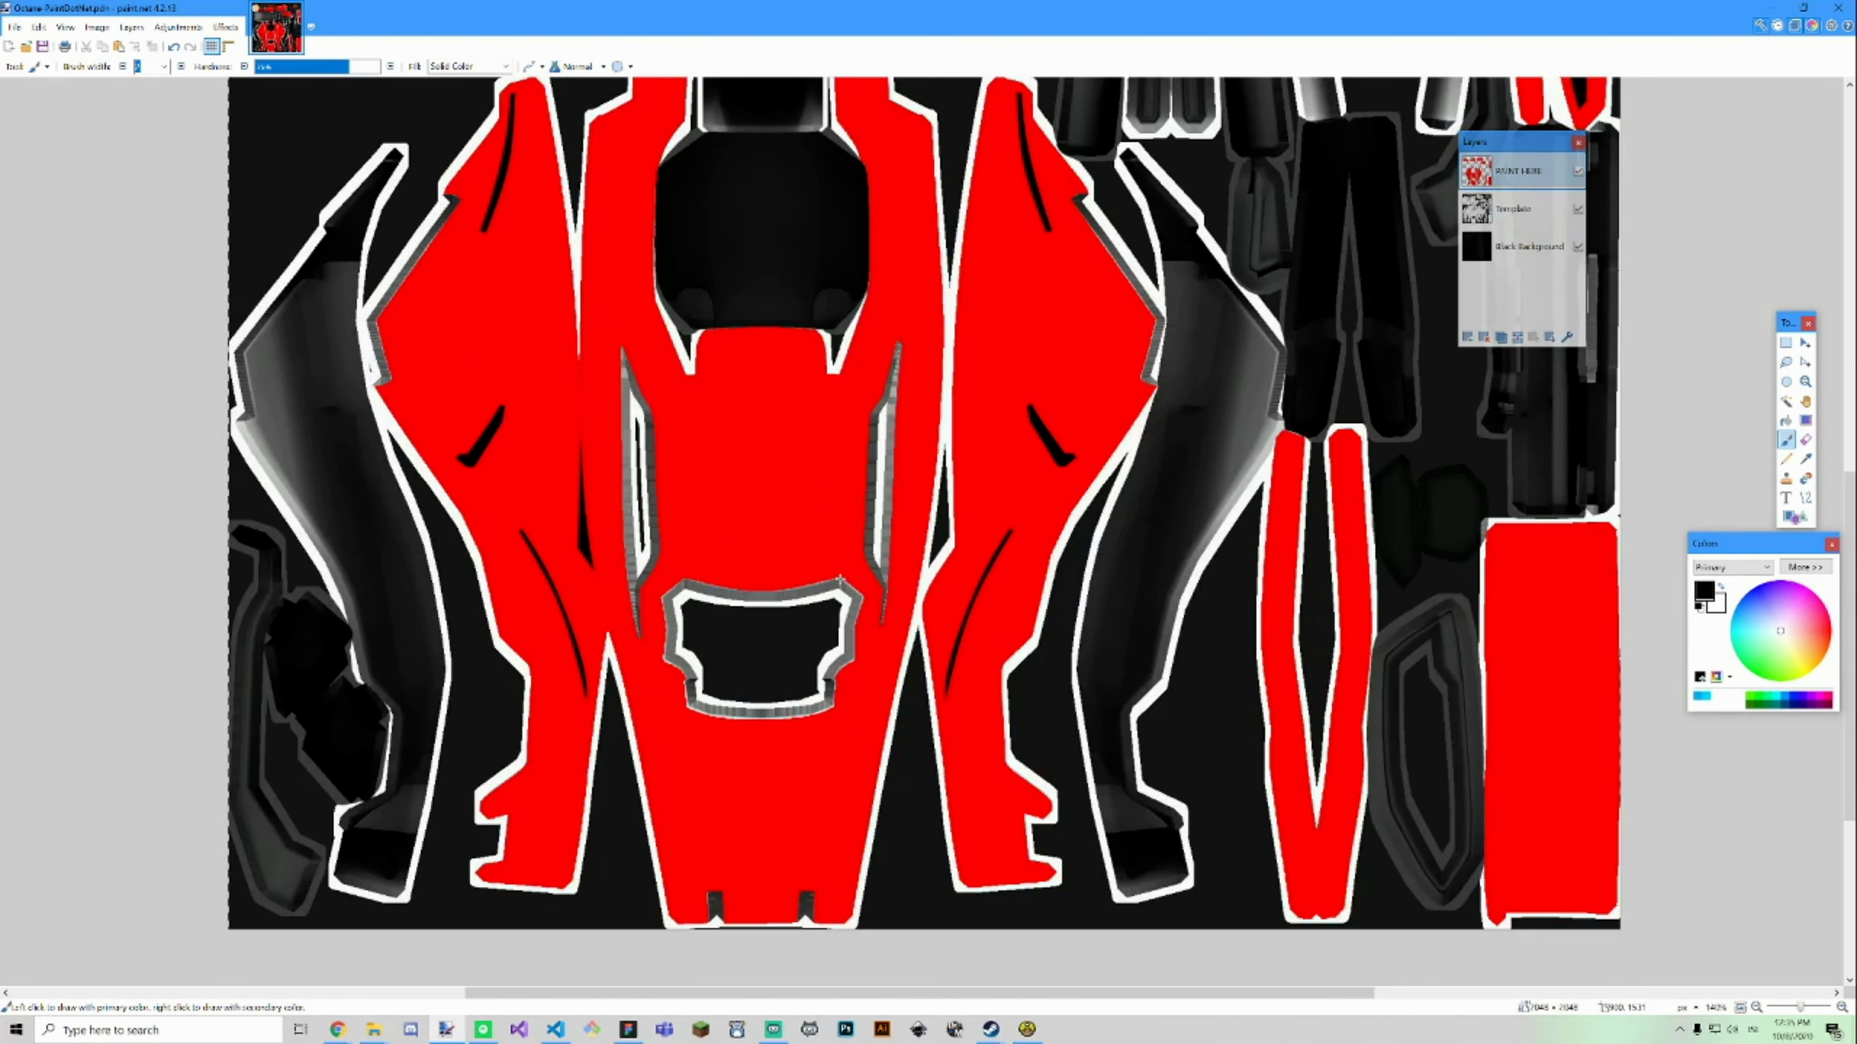
pyautogui.scroll(3, 533, 393)
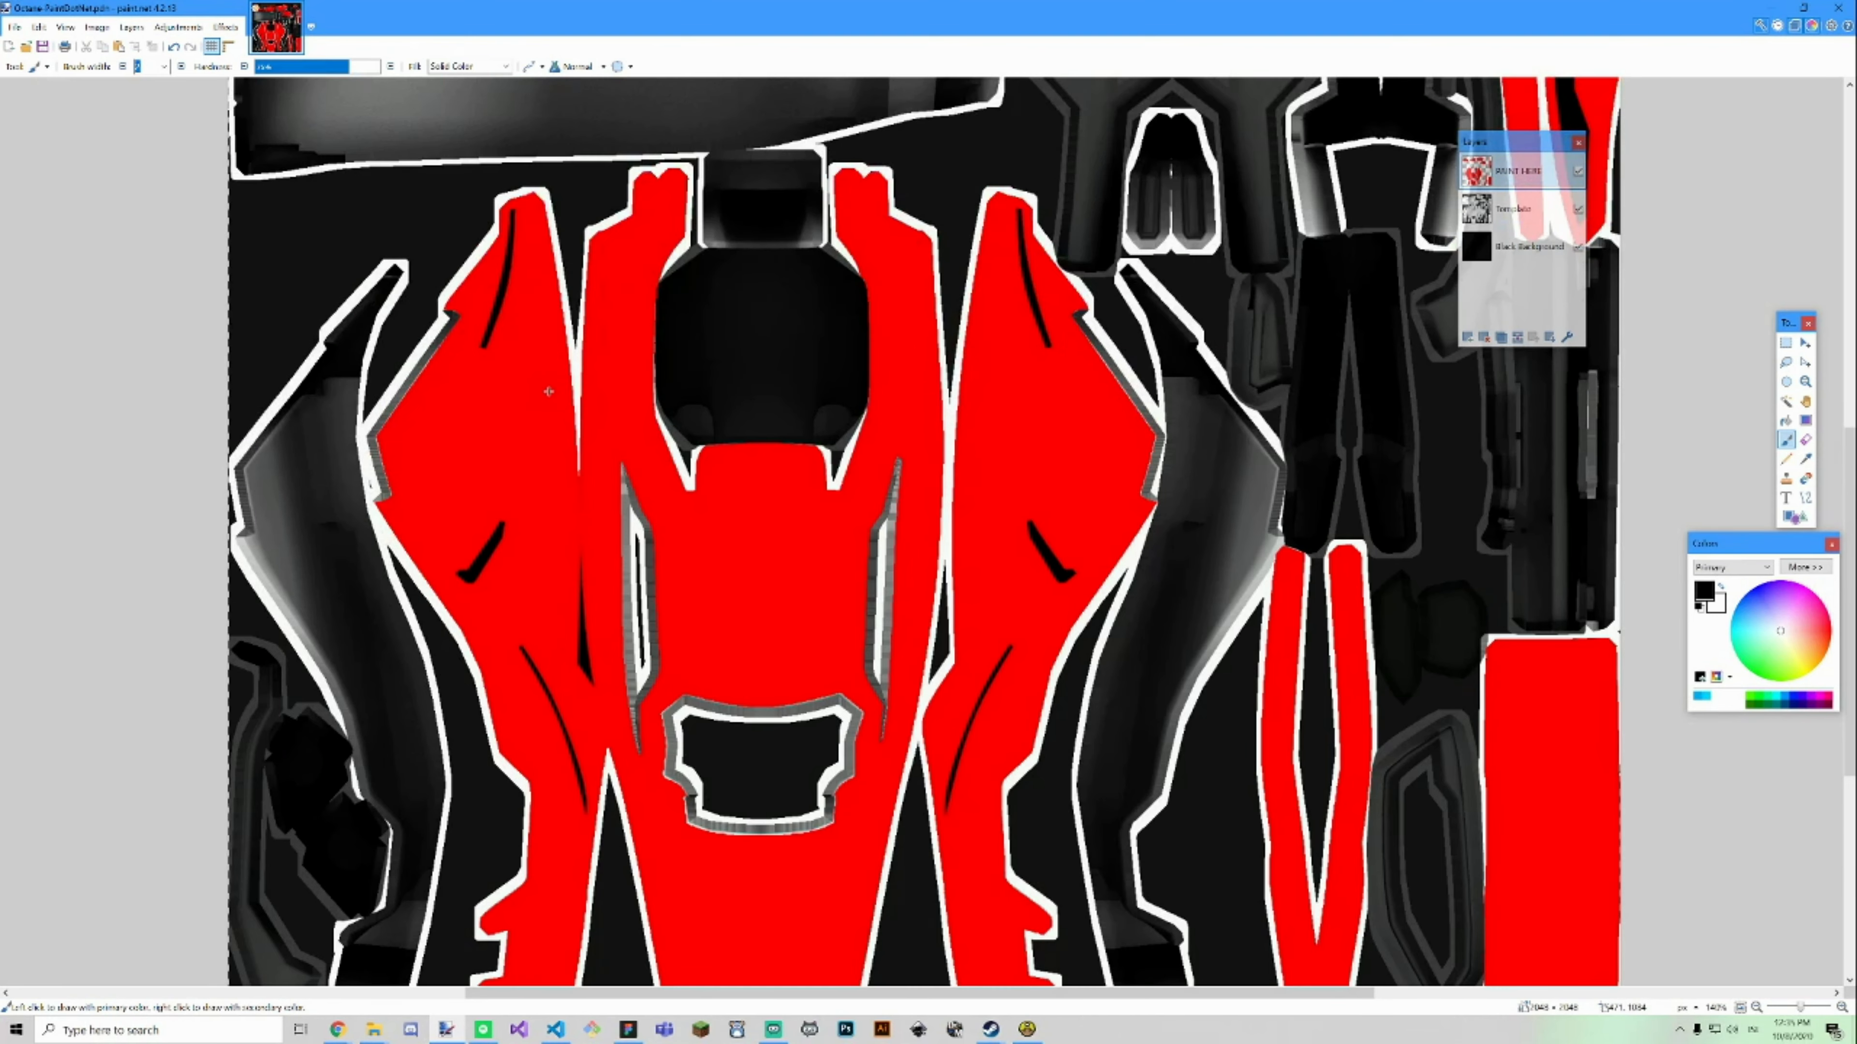
pyautogui.scroll(-2, 556, 395)
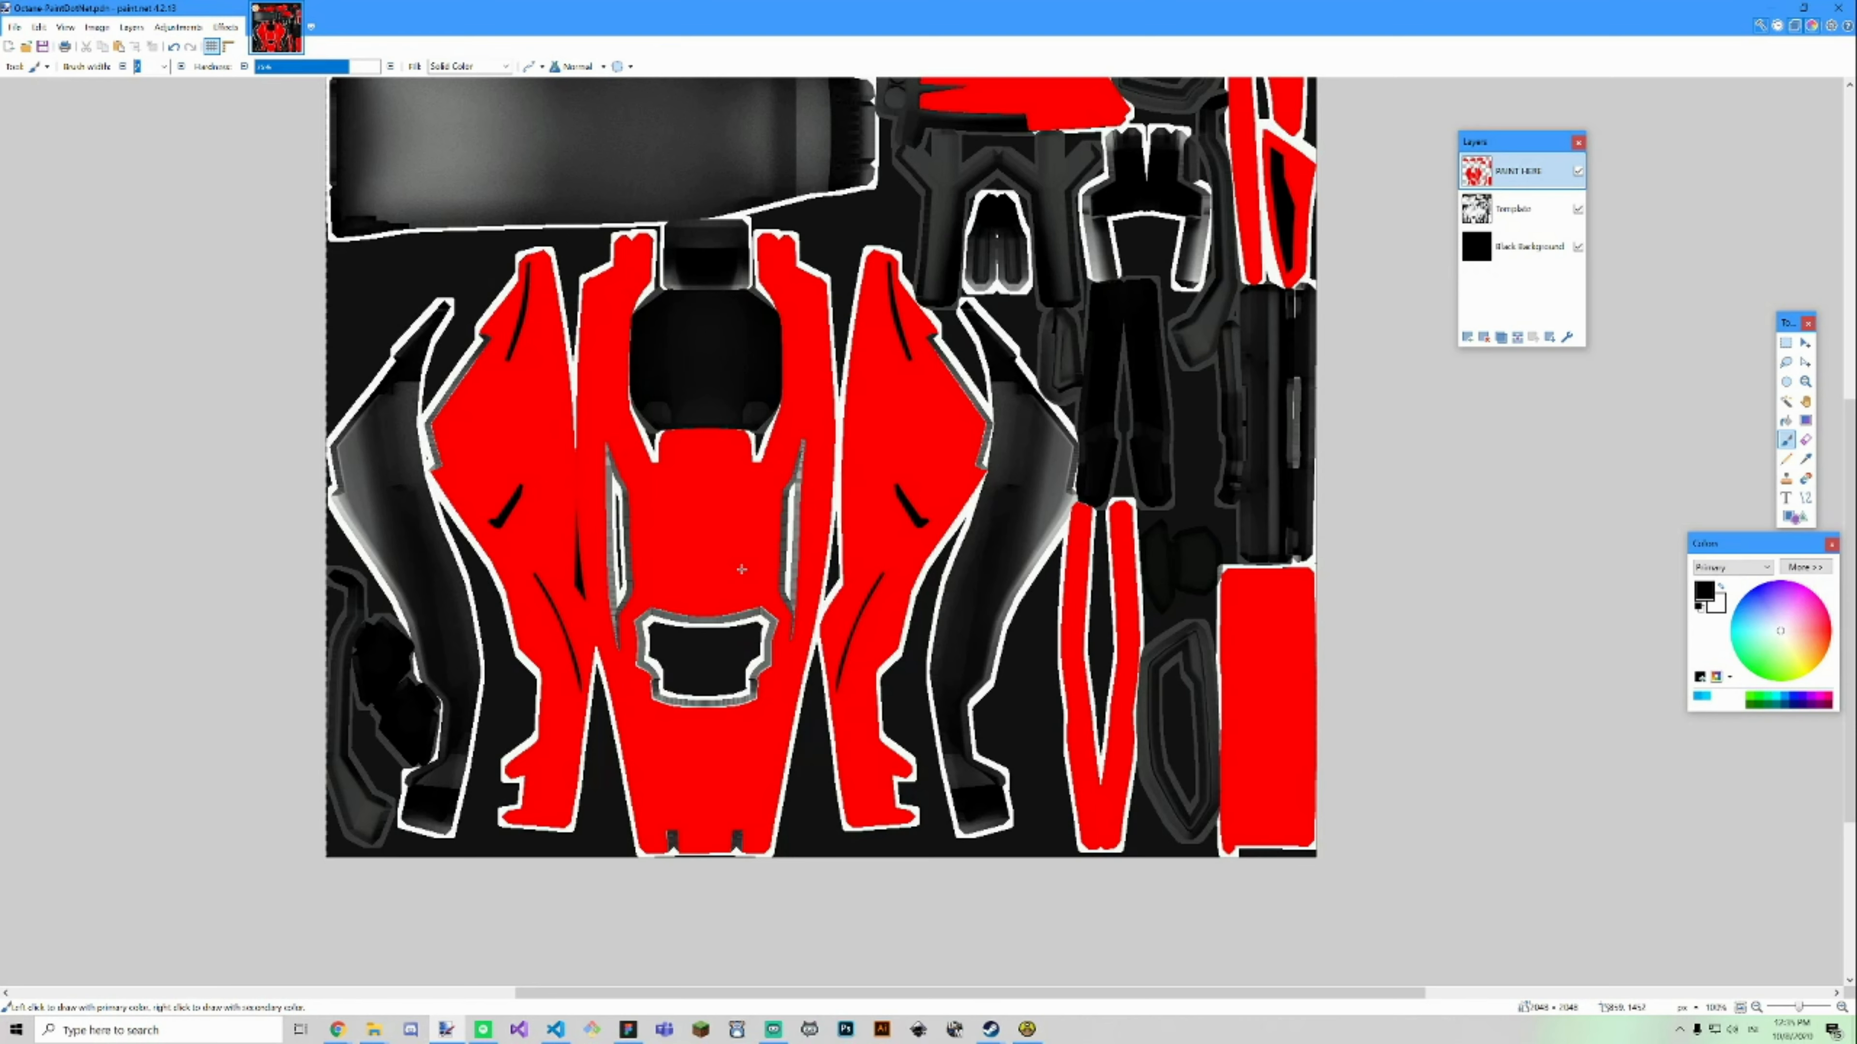
pyautogui.scroll(5, 760, 542)
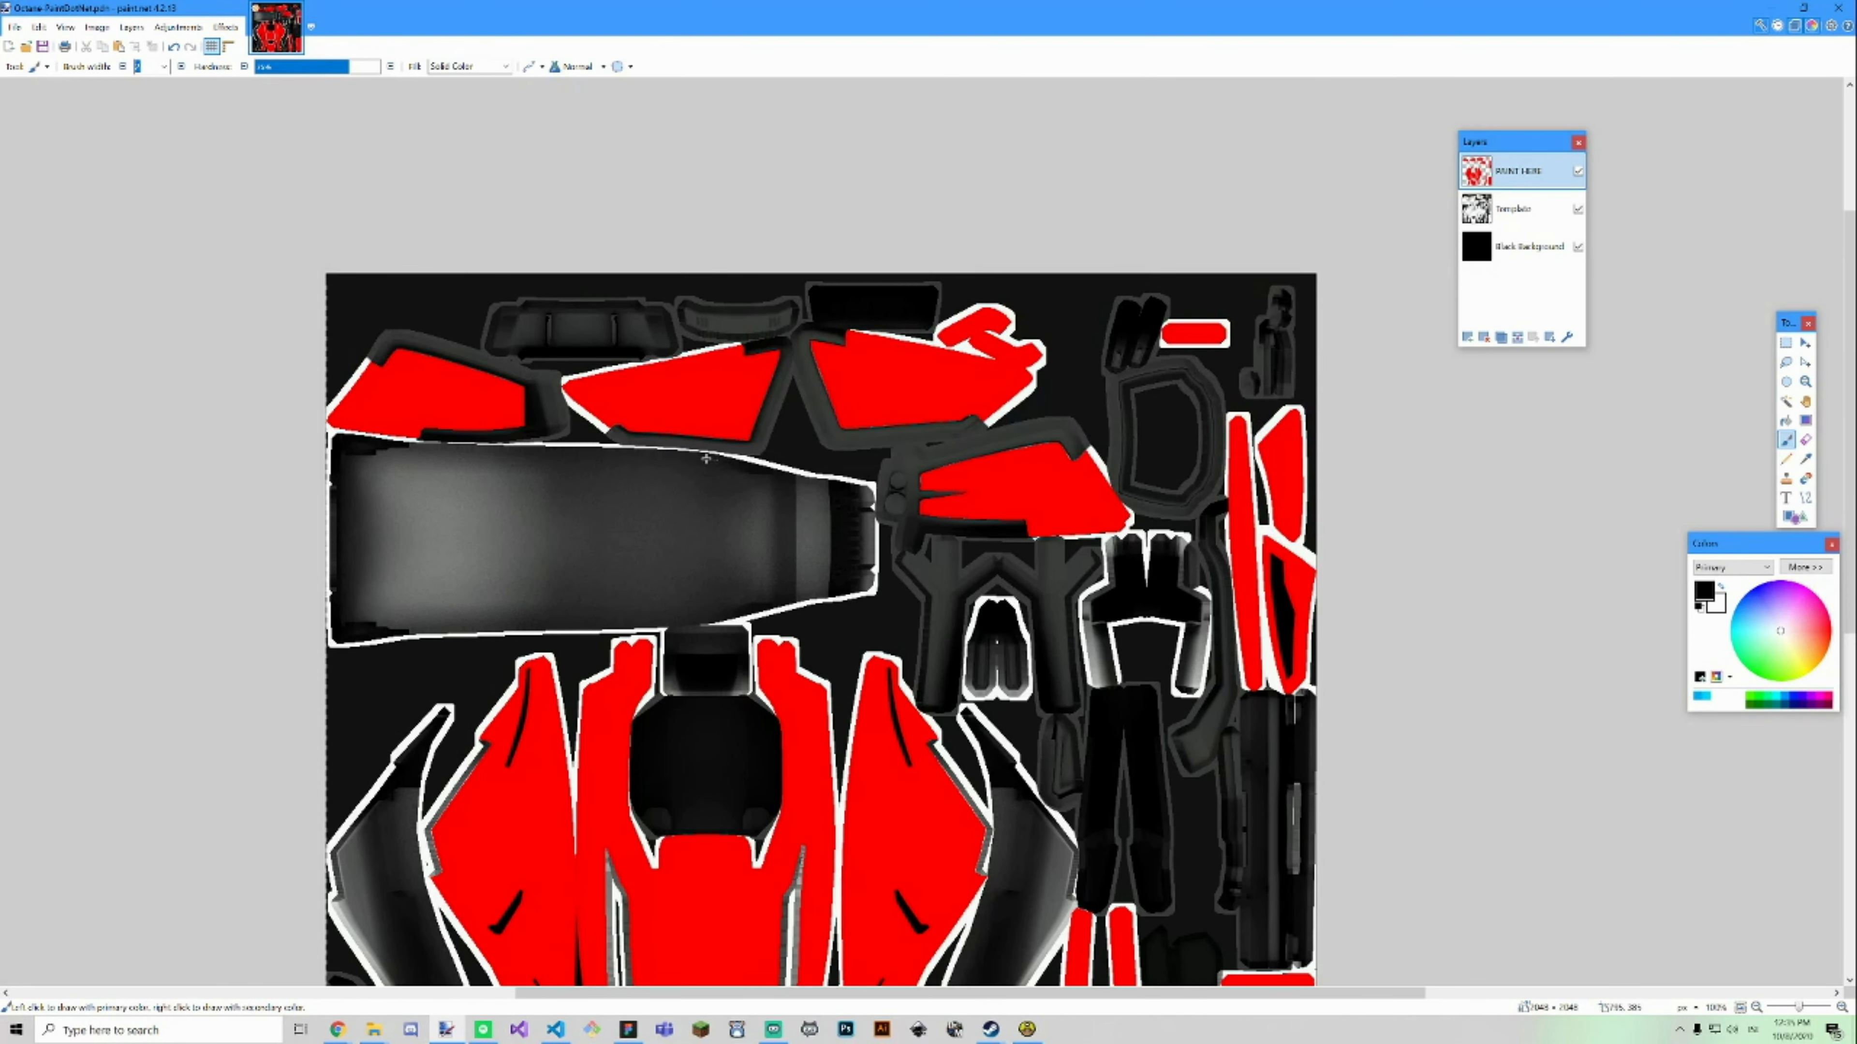
pyautogui.scroll(-5, 808, 378)
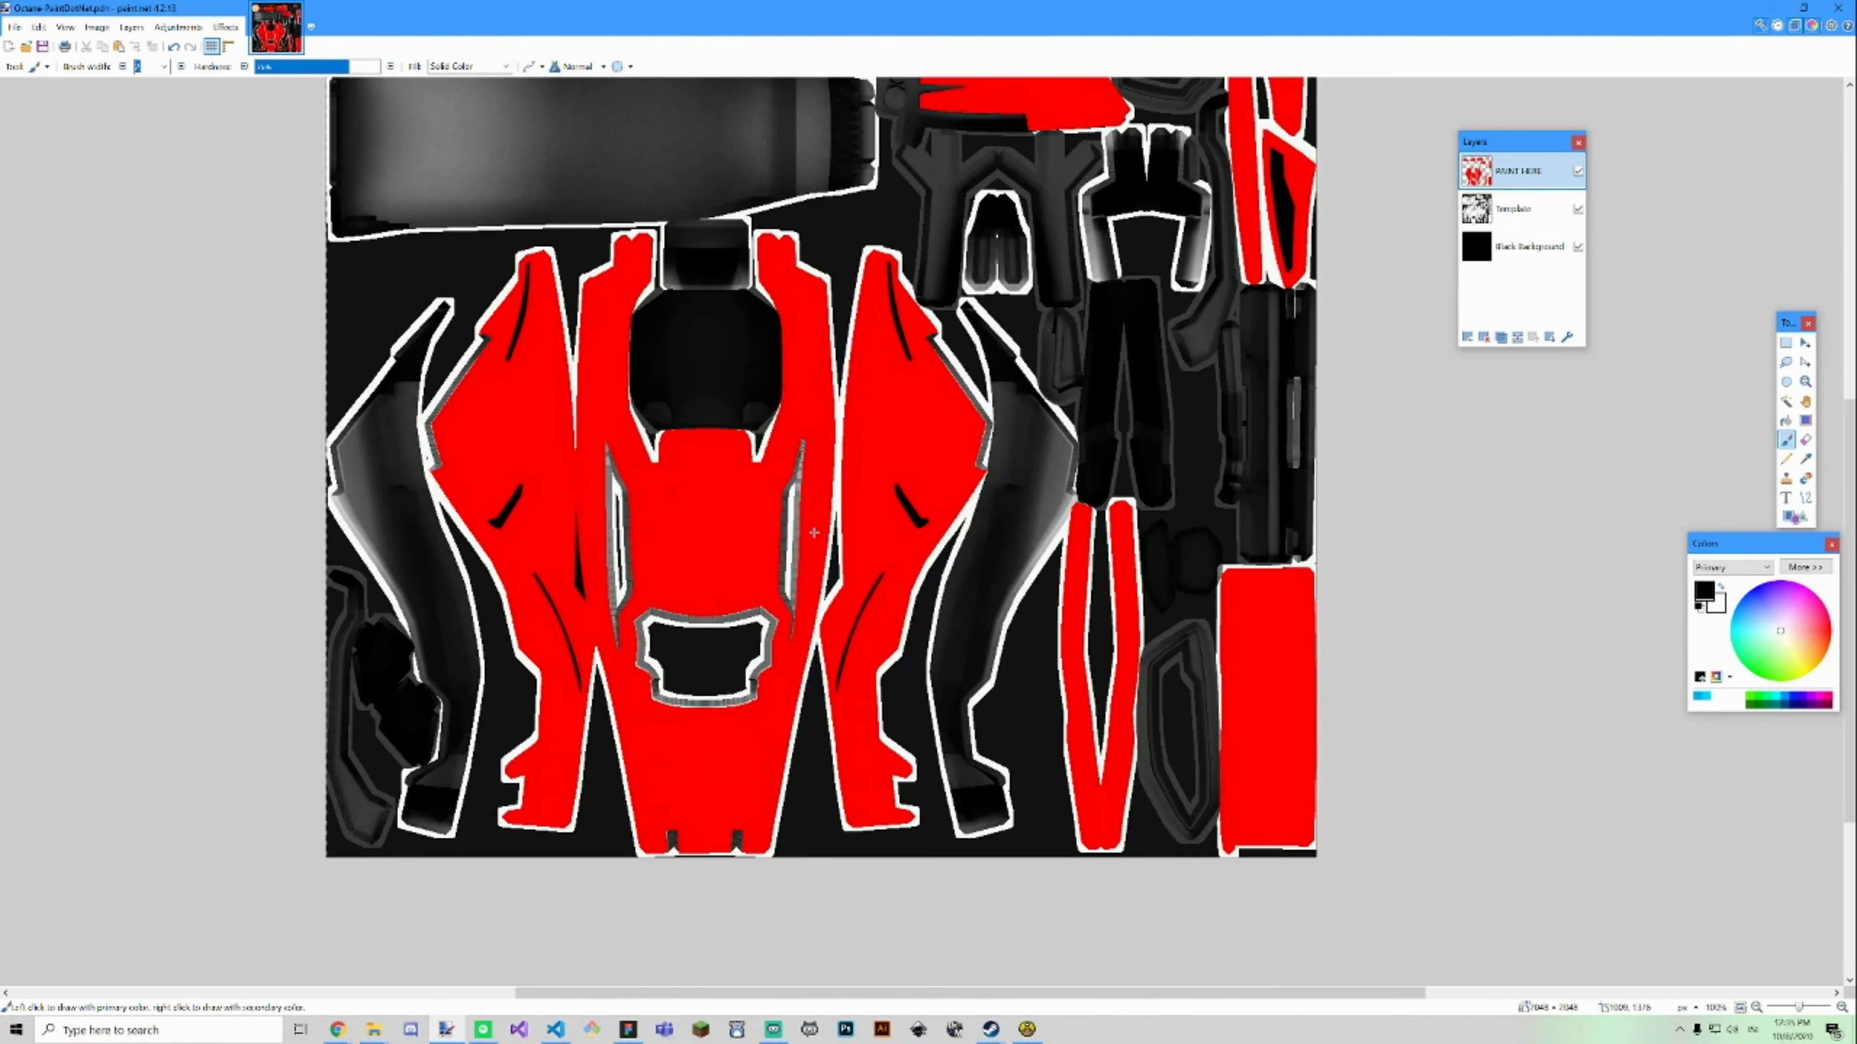
pyautogui.scroll(1, 1084, 535)
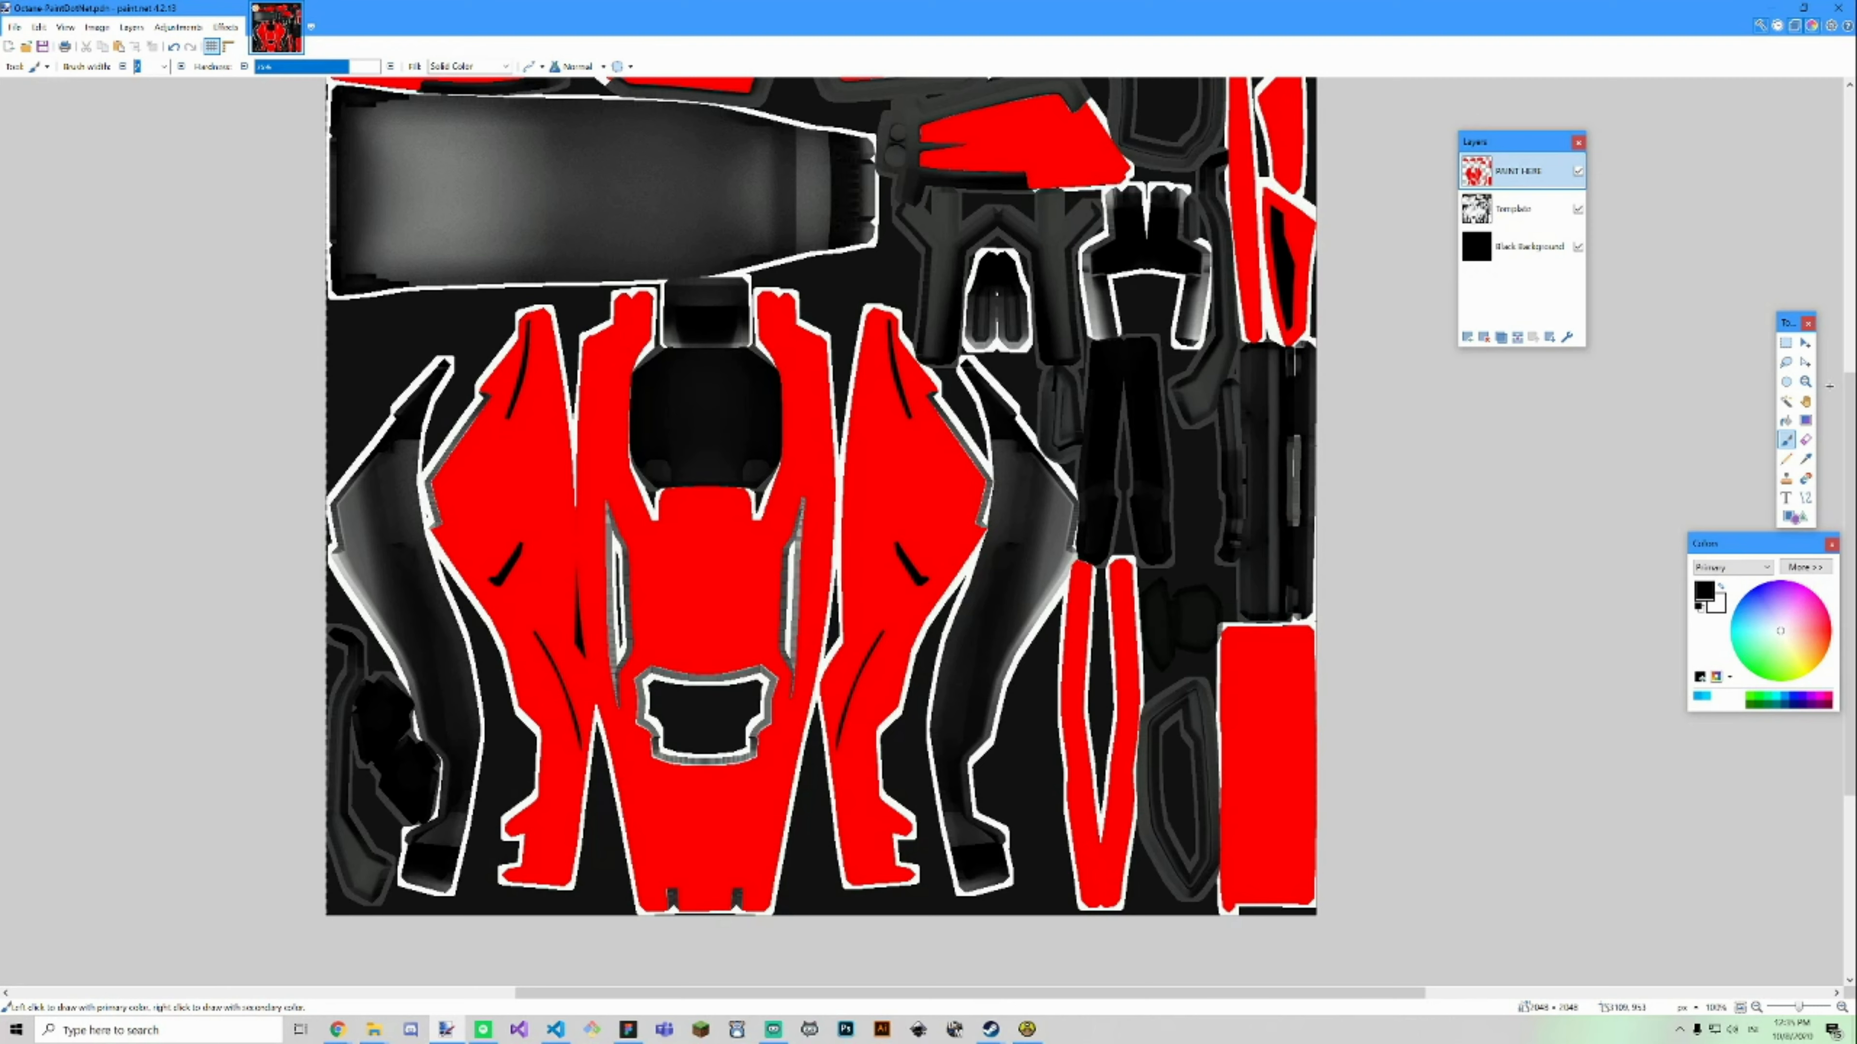
# Select the red hood panel and both adjoining side panels with the Magic Wand, adding the unselected side panel to the selection.
pyautogui.click(1785, 401)
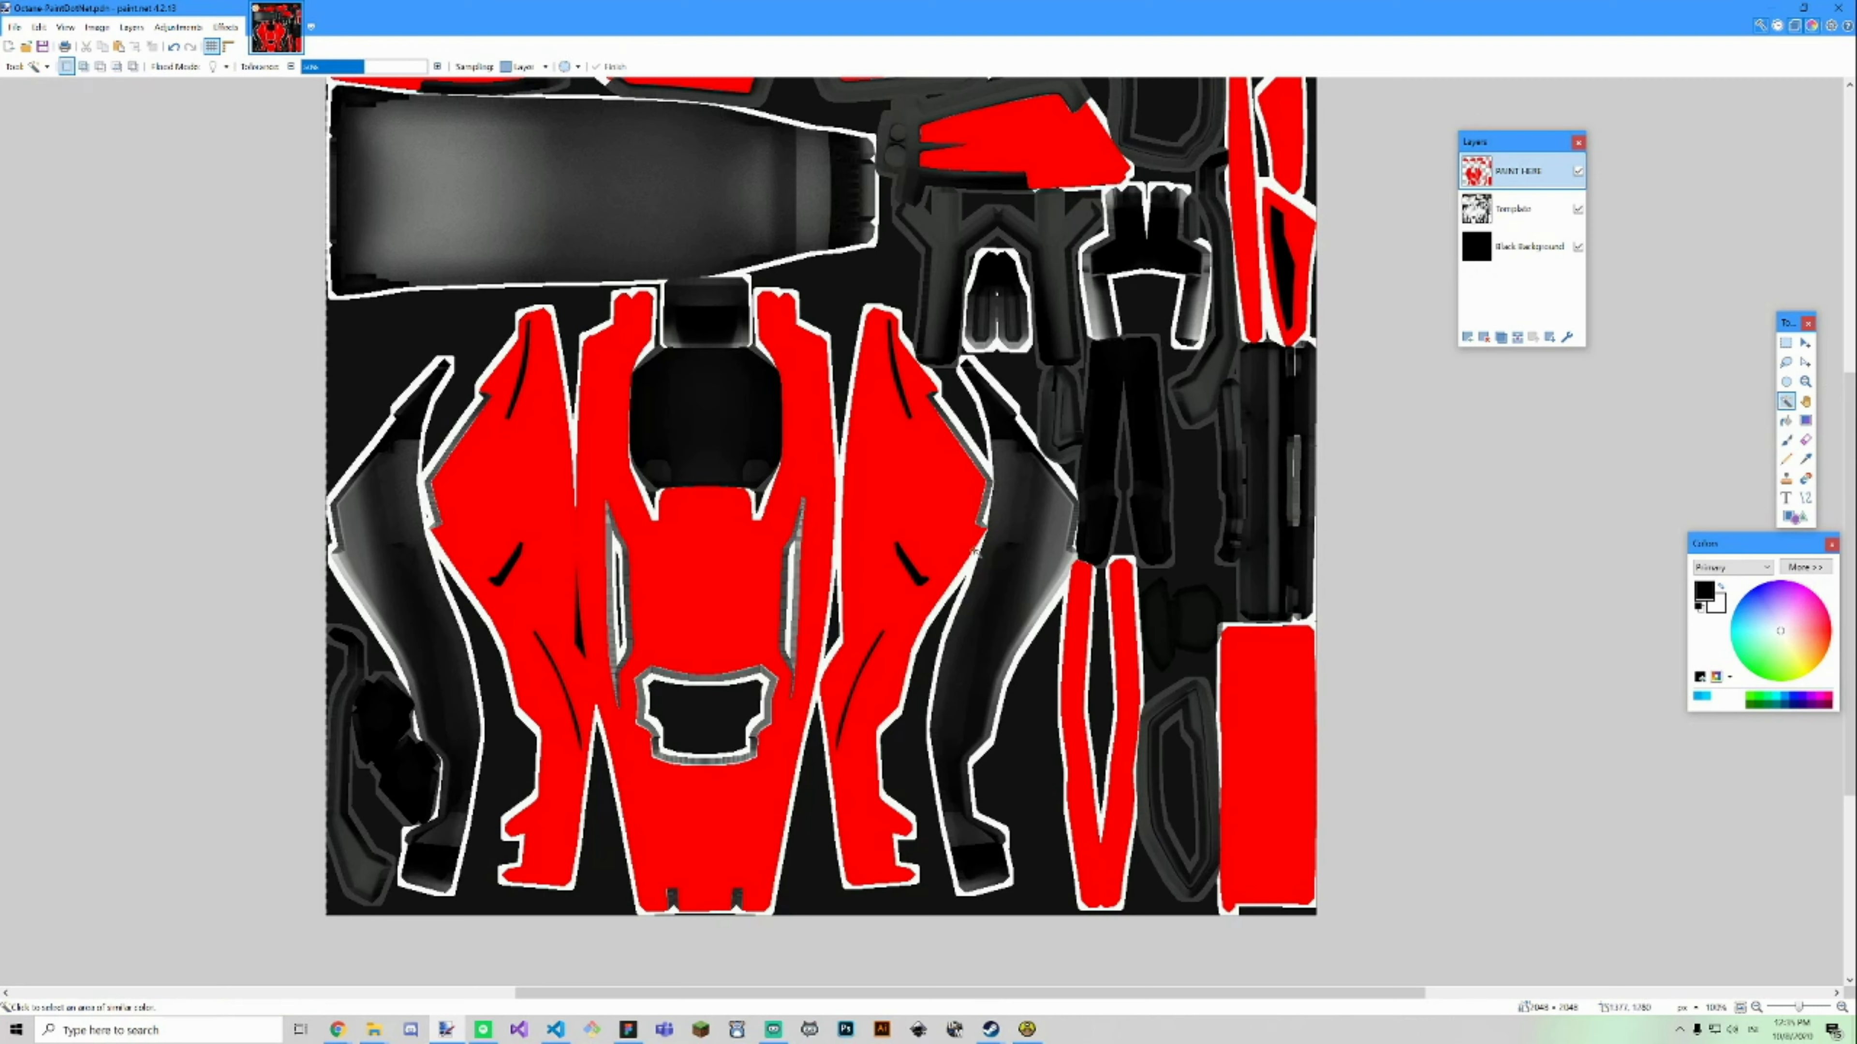
pyautogui.click(726, 631)
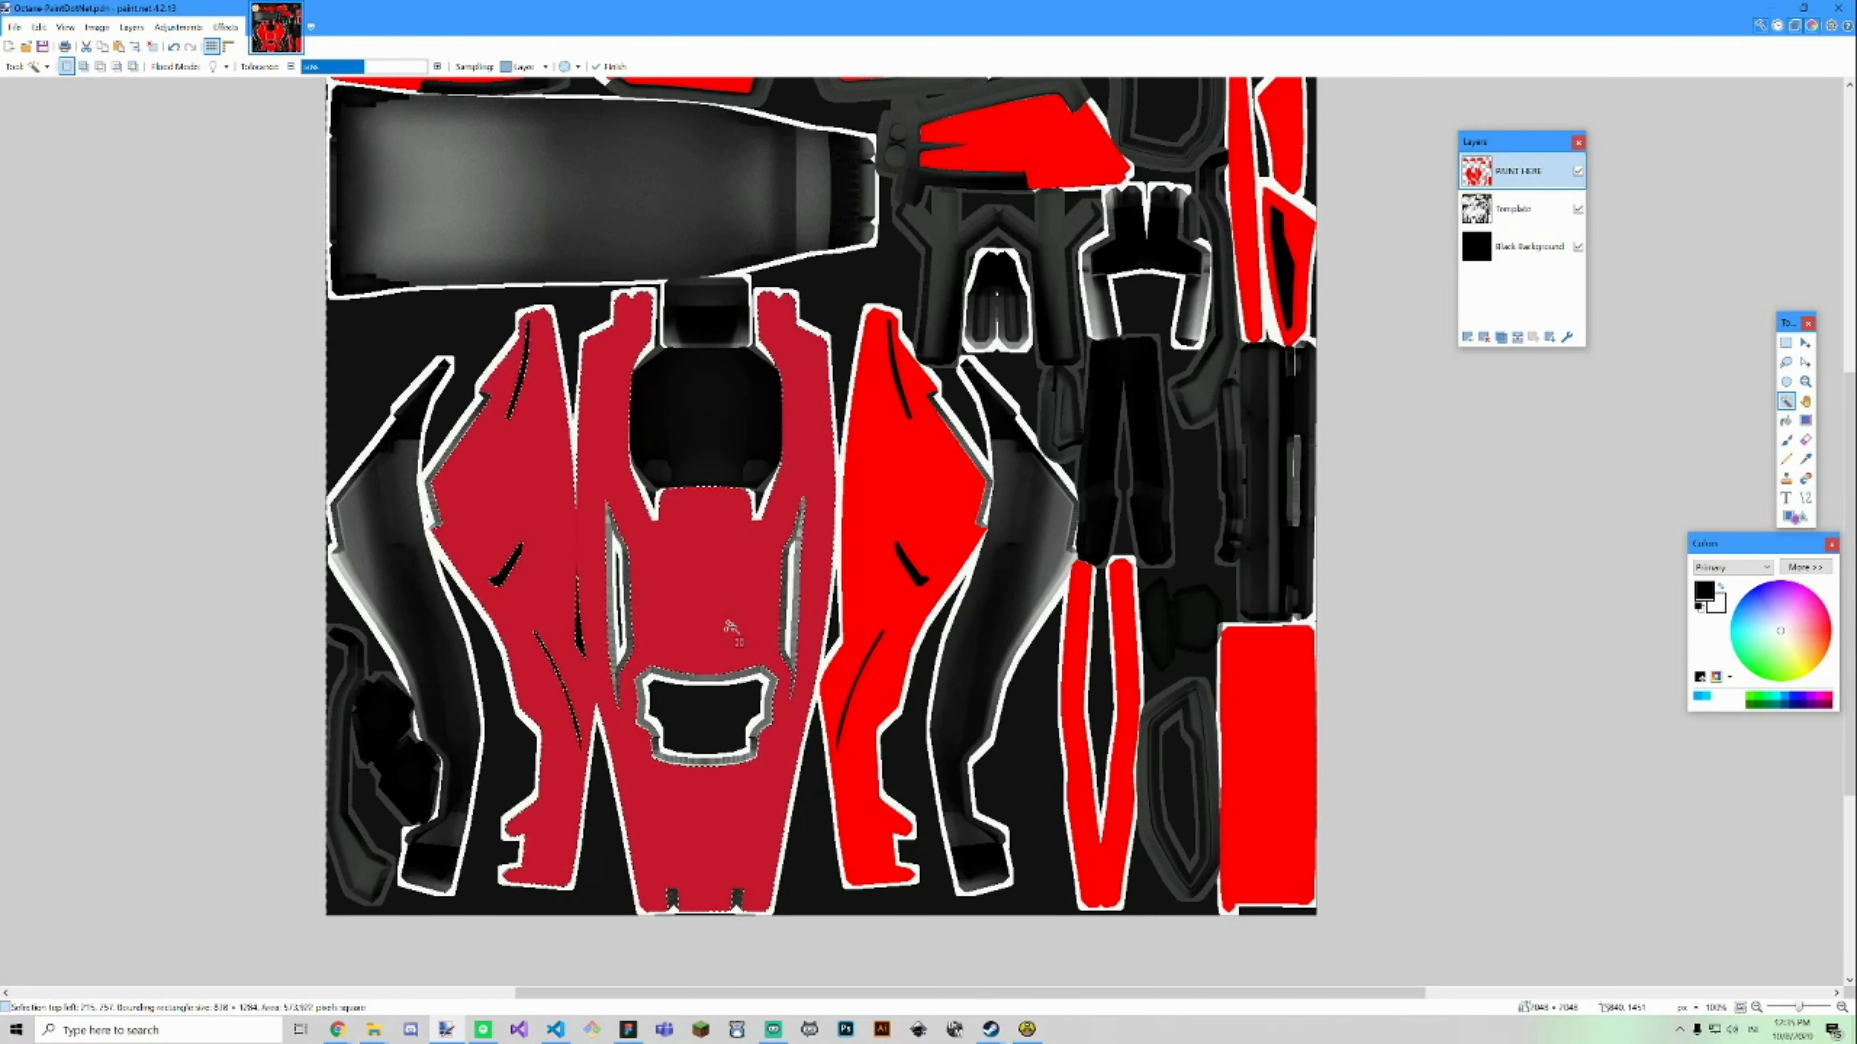
pyautogui.keyDown('ctrl'); pyautogui.click(841, 610); pyautogui.keyUp('ctrl')
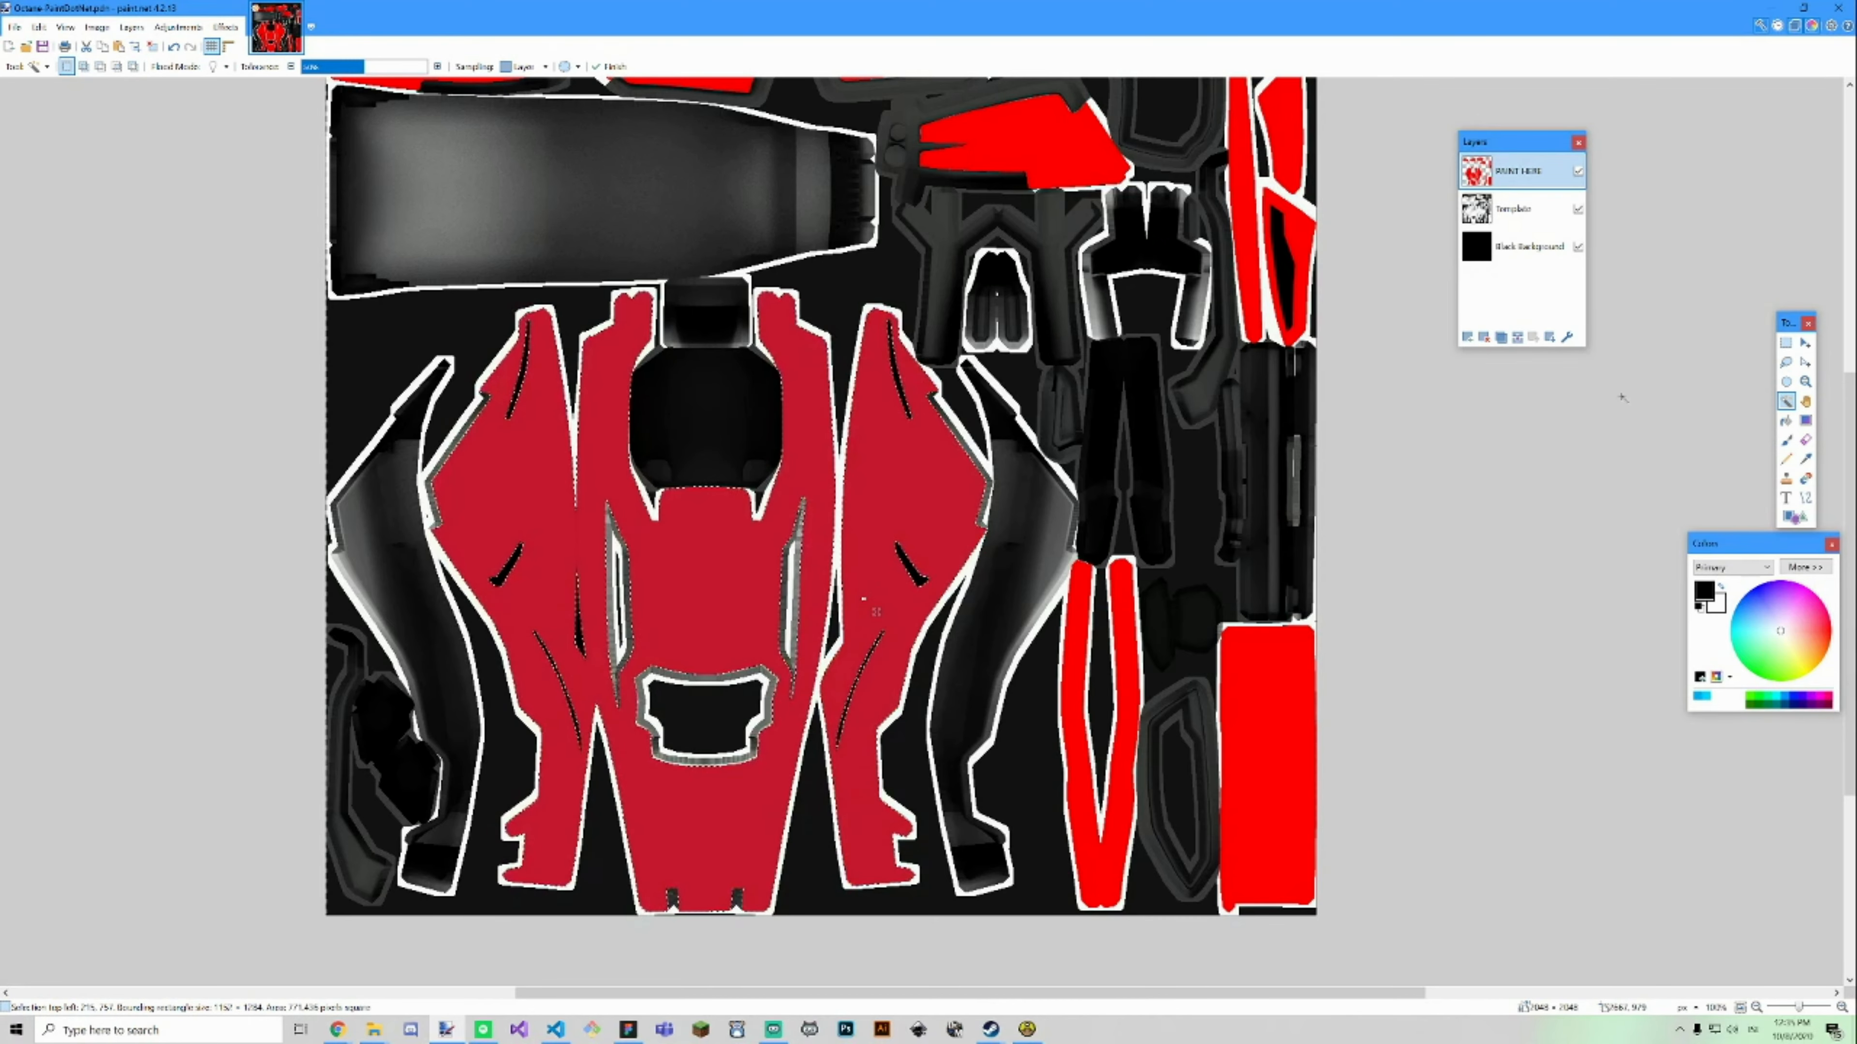
# Set the secondary colour to bright green and fill the selected panels with a linear gradient from black at the hood's bottom to green at the top.
pyautogui.click(1716, 604)
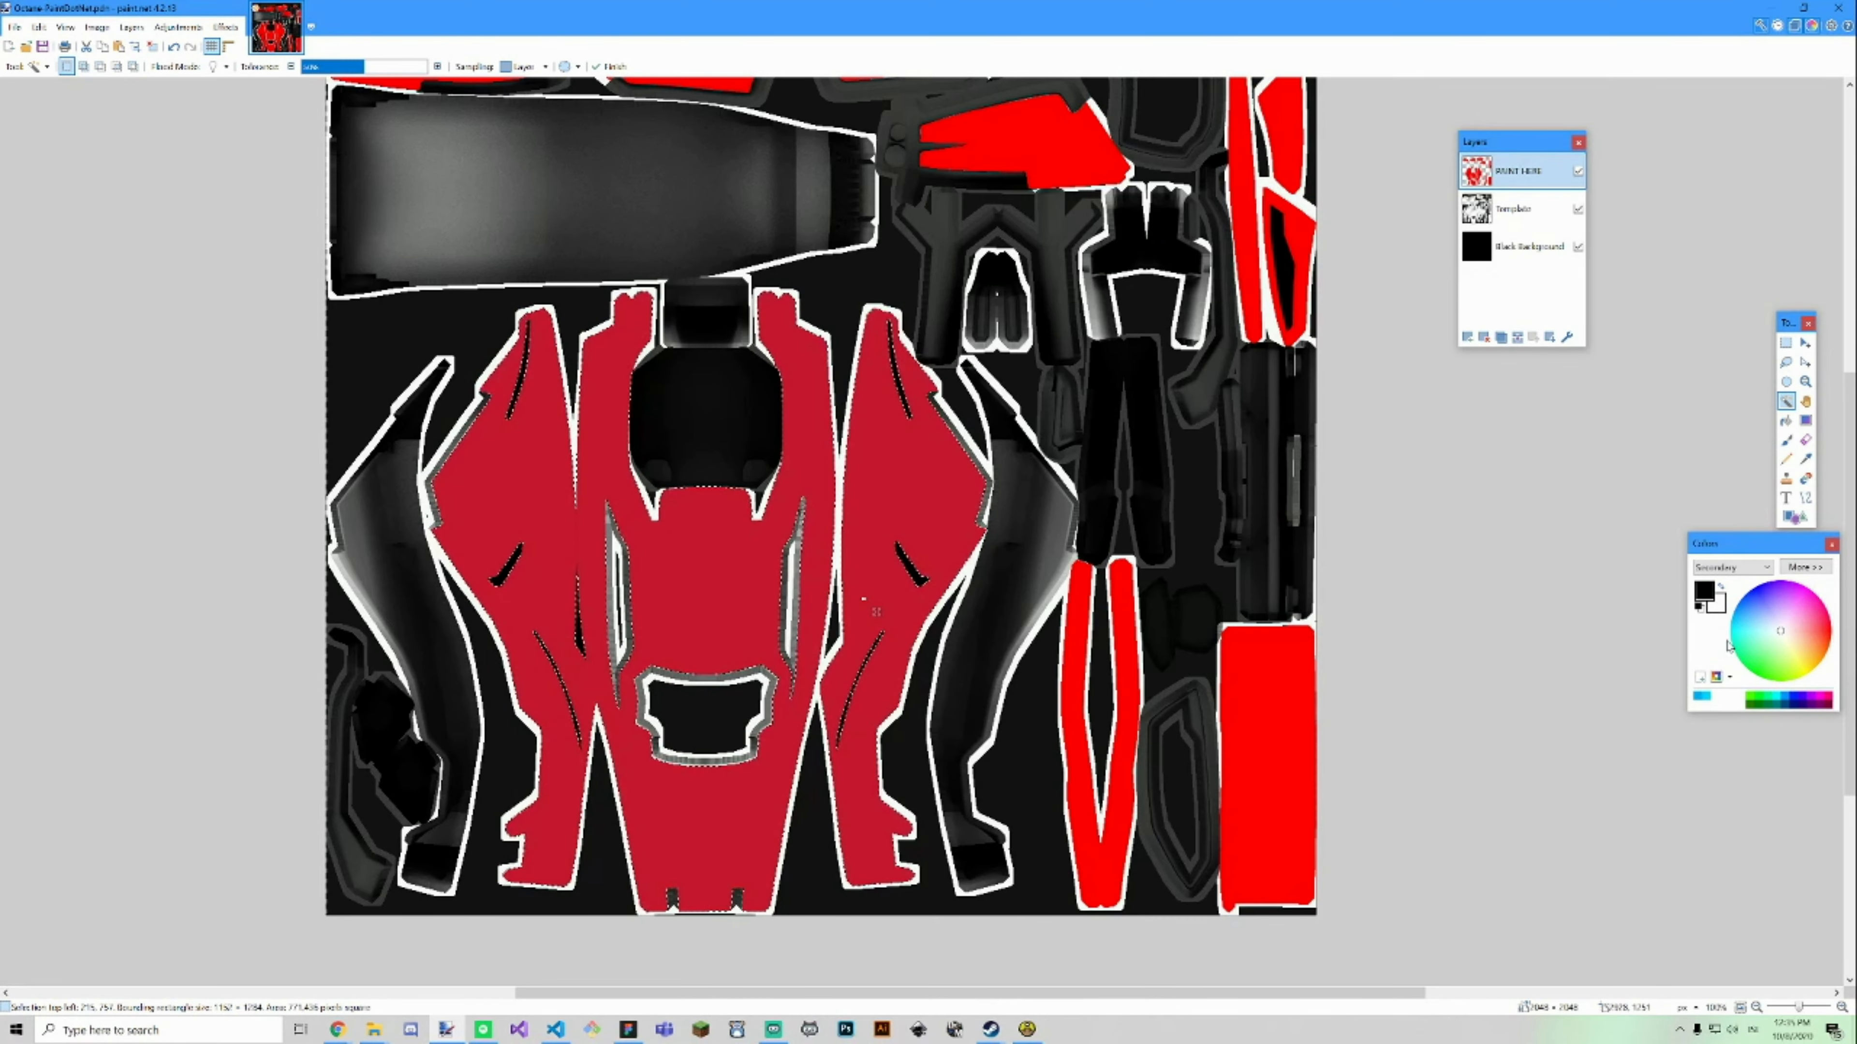
pyautogui.click(1757, 676)
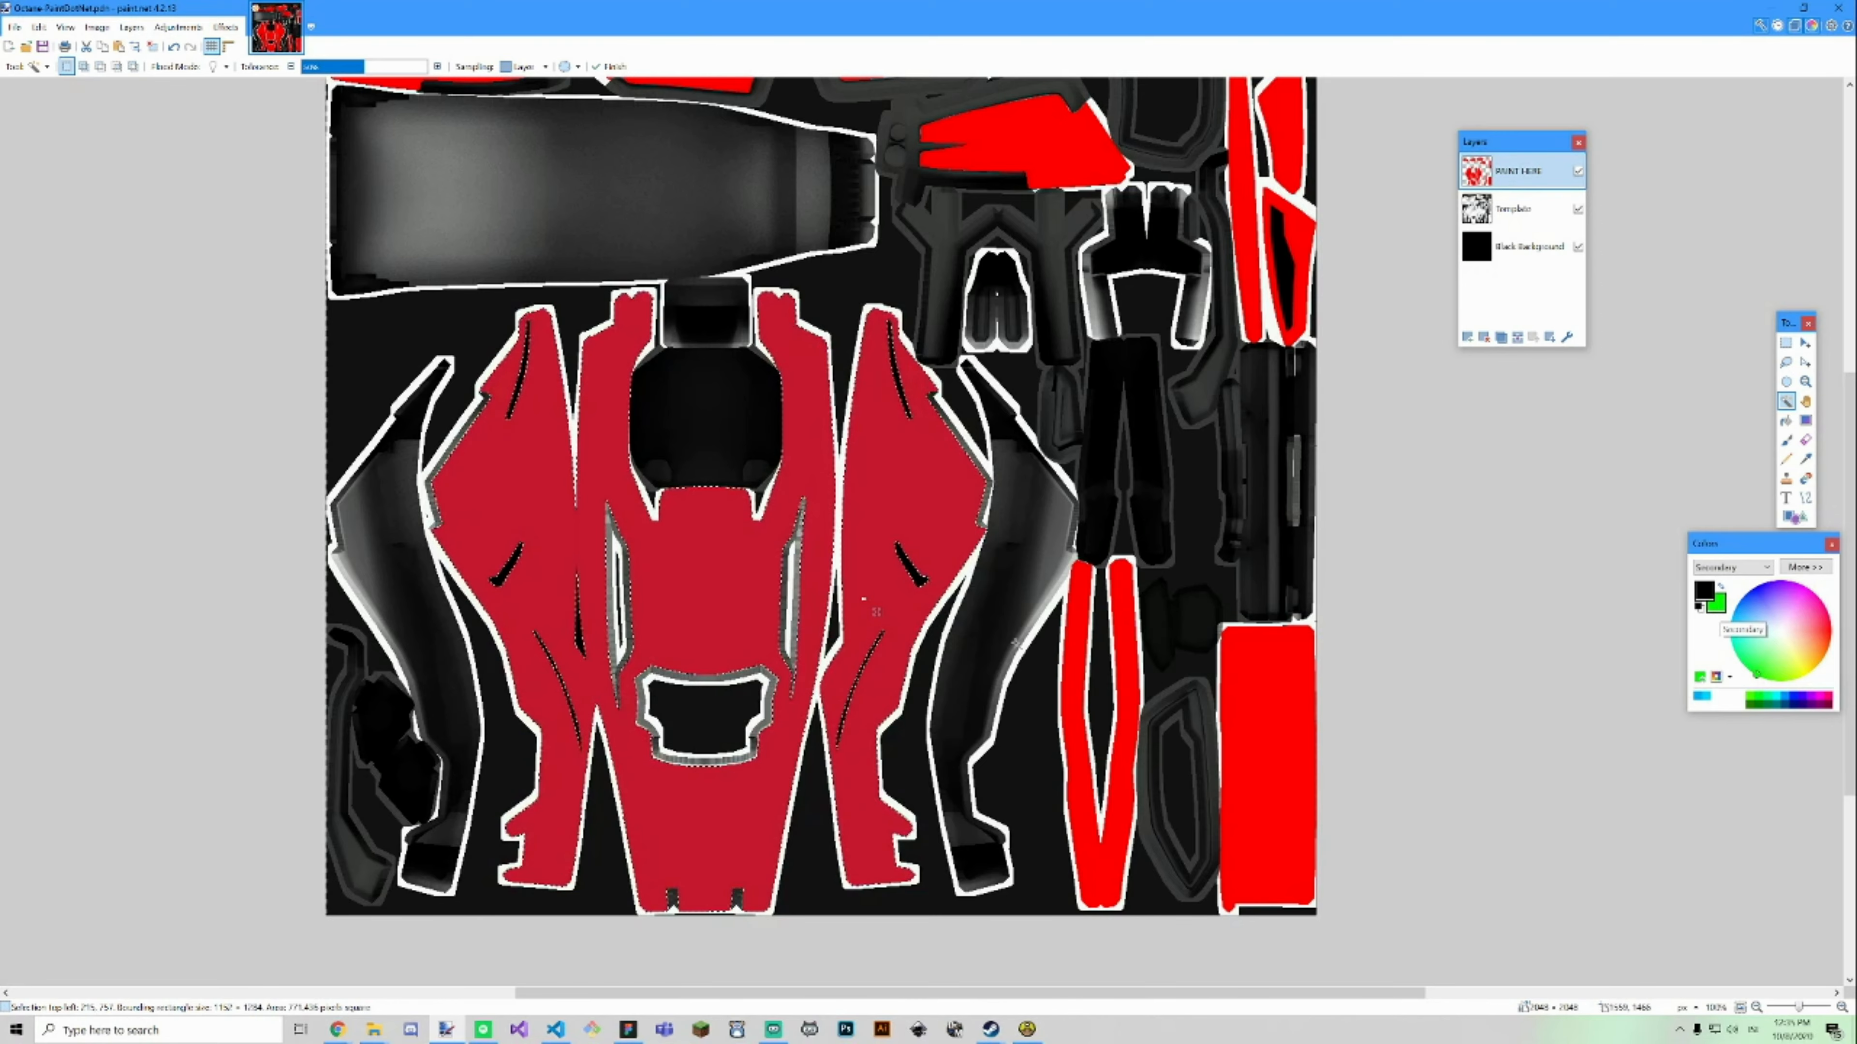
pyautogui.click(1806, 420)
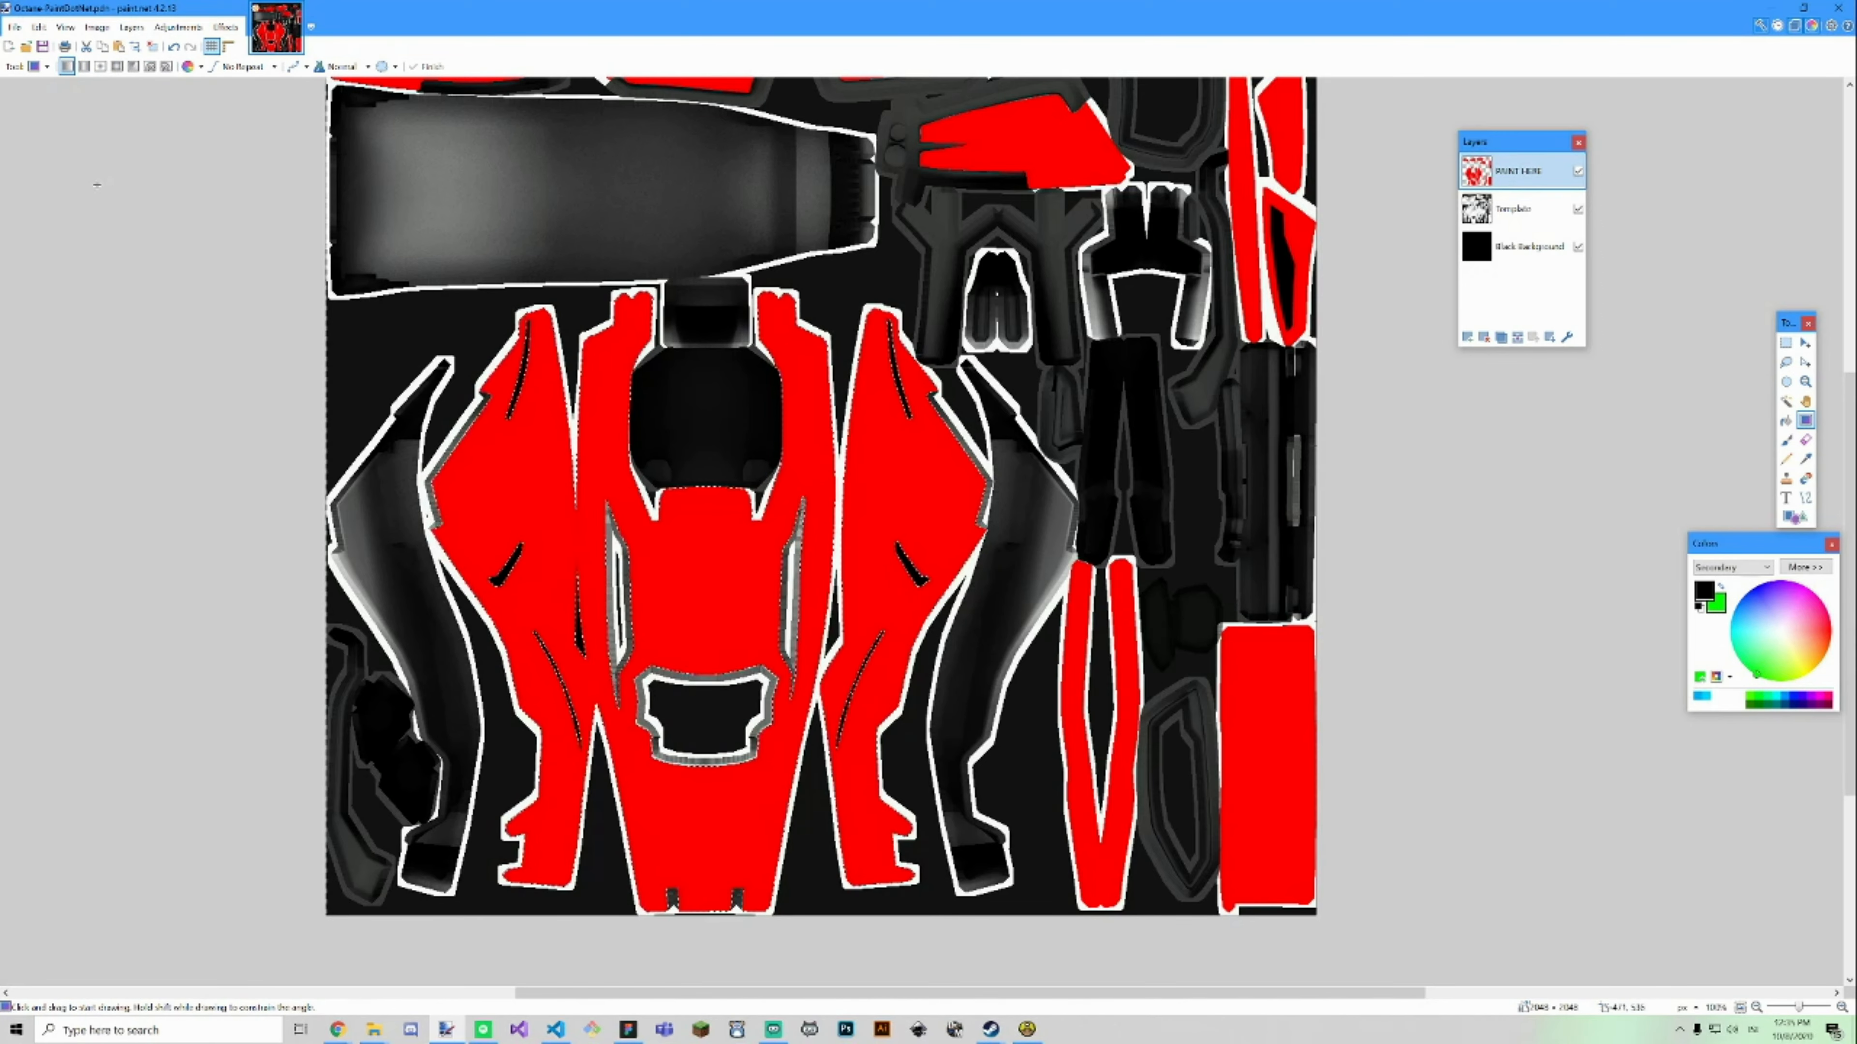
pyautogui.click(706, 870)
pyautogui.moveTo(706, 869); pyautogui.dragTo(726, 287)
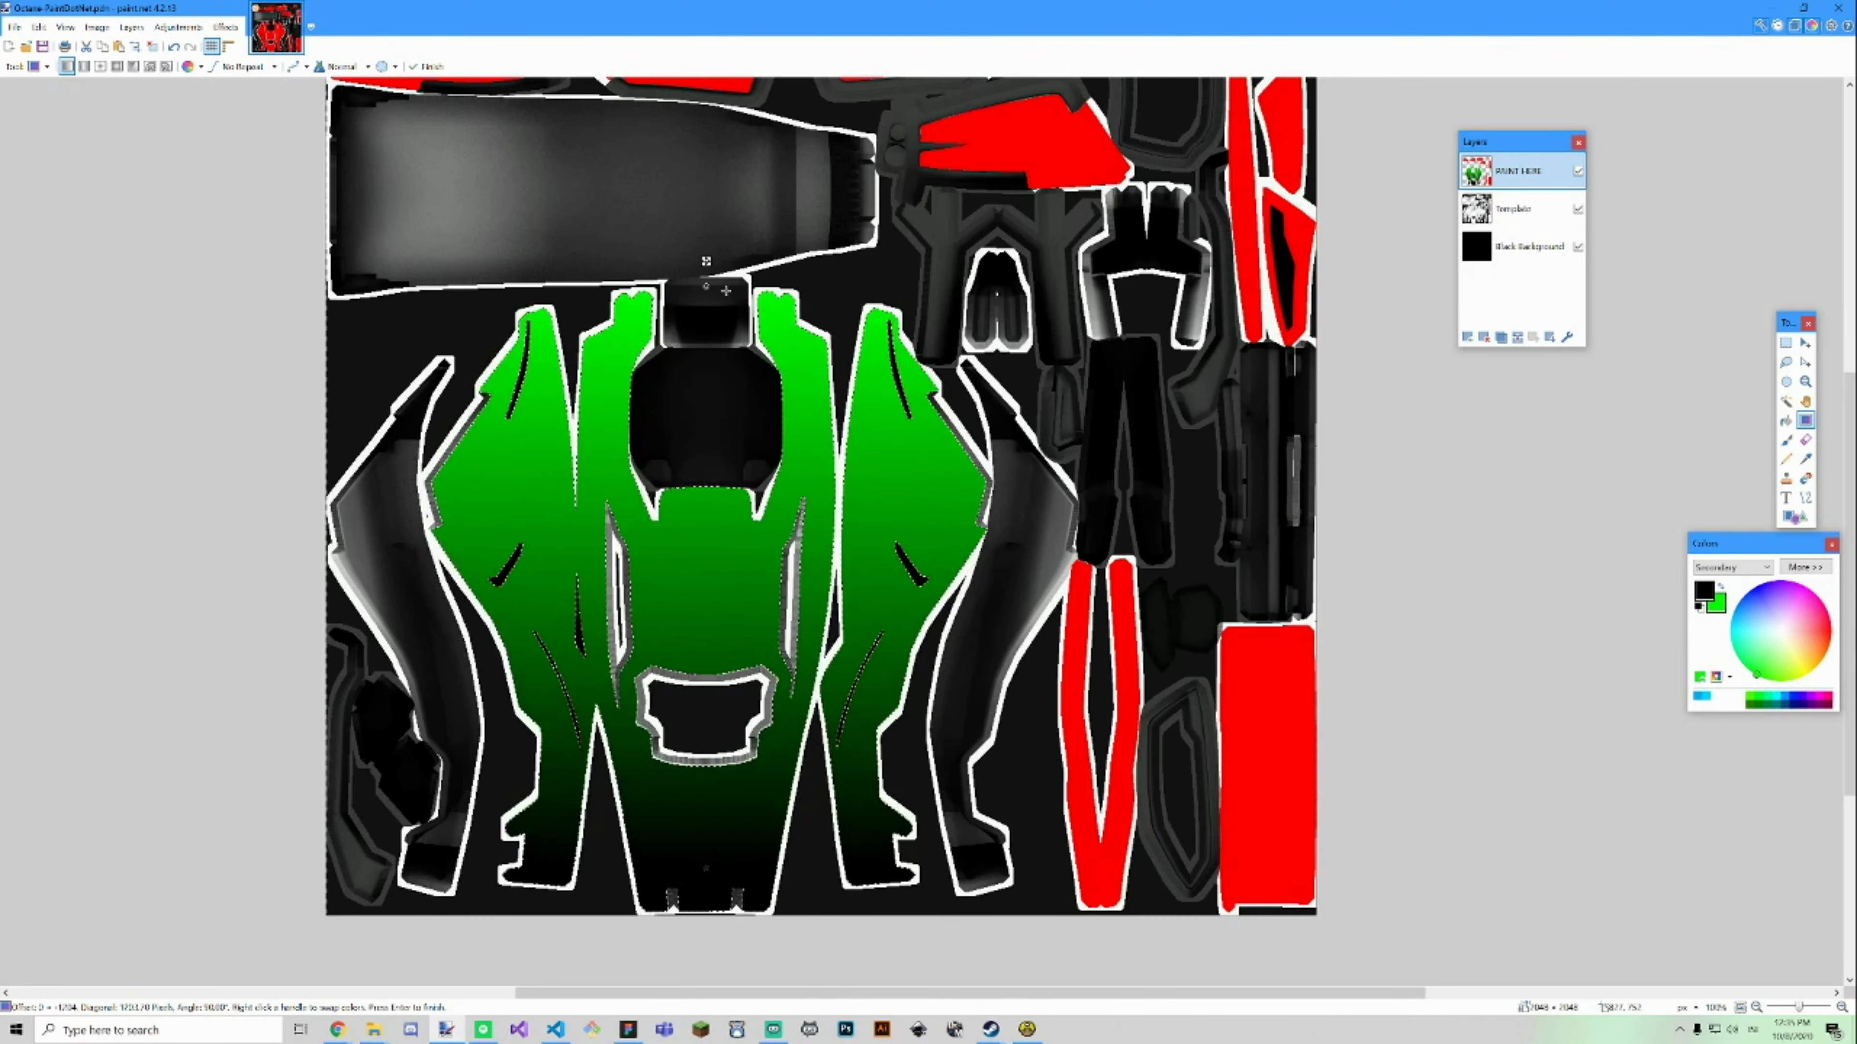
pyautogui.scroll(-2, 725, 287)
pyautogui.scroll(3, 738, 538)
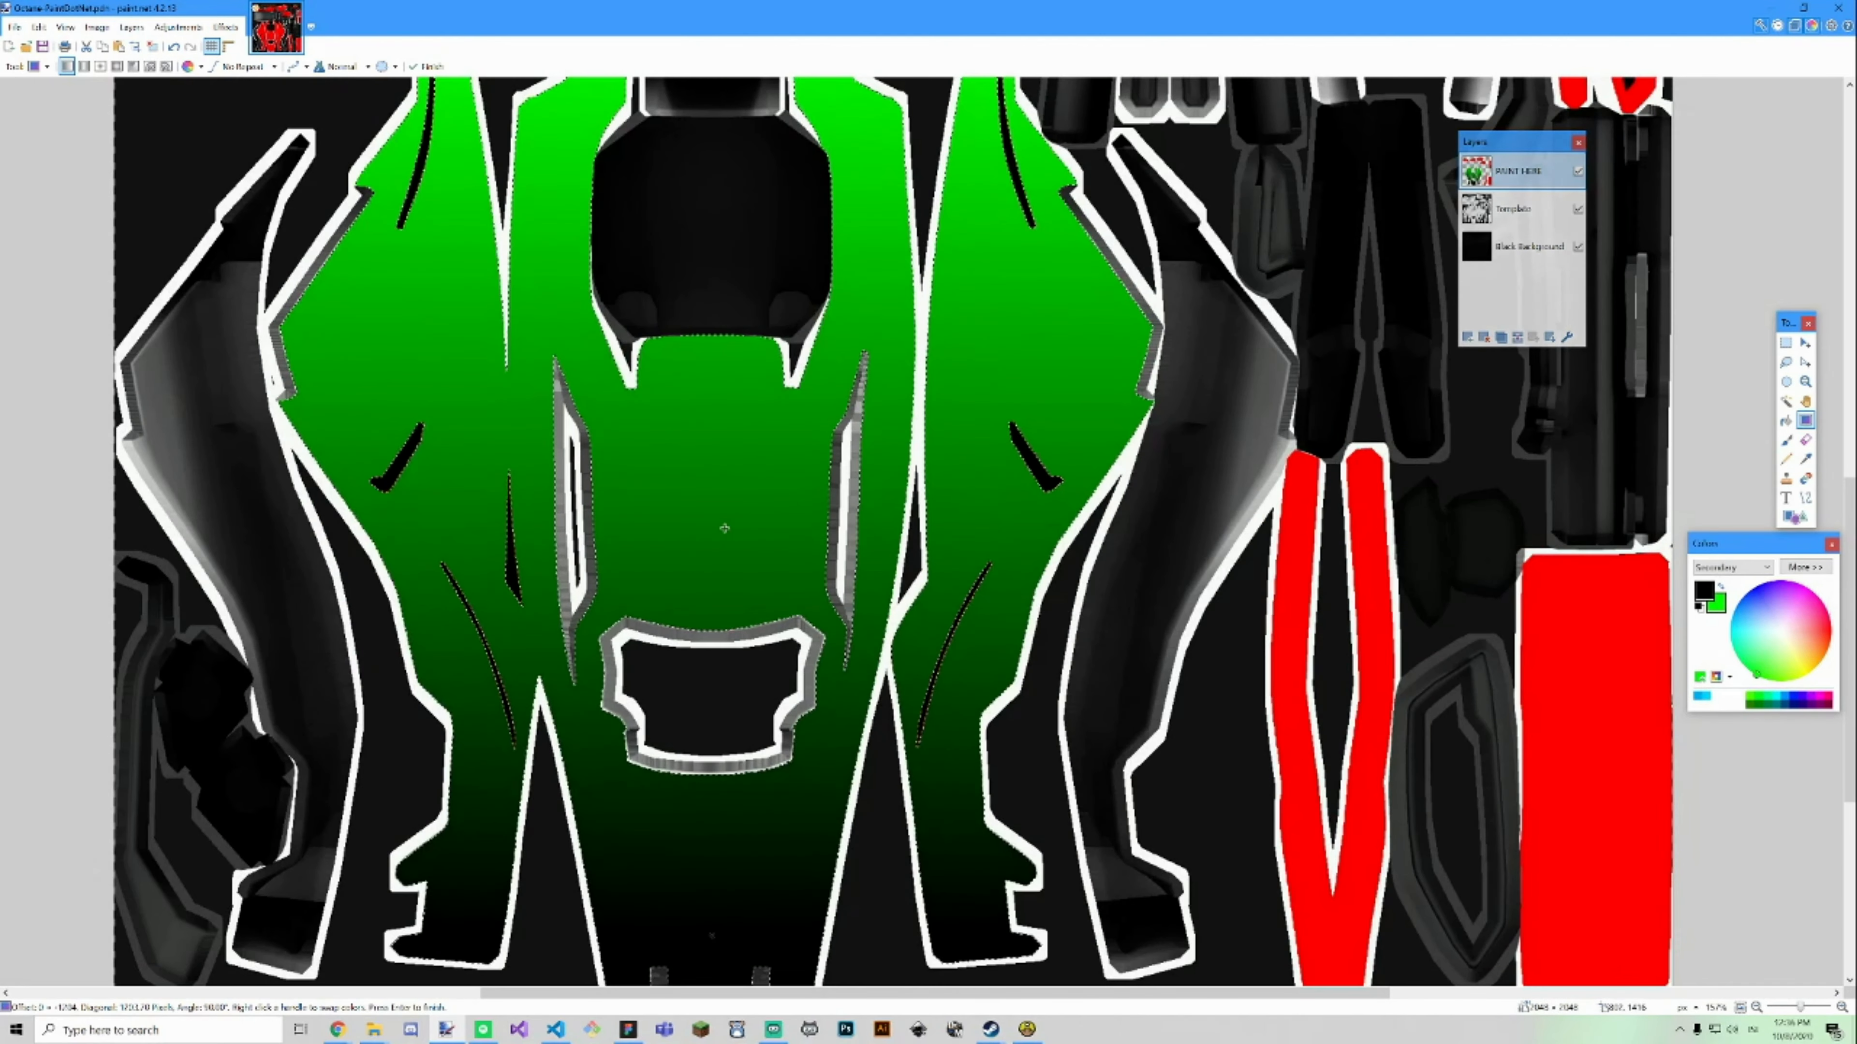
pyautogui.scroll(-2, 748, 532)
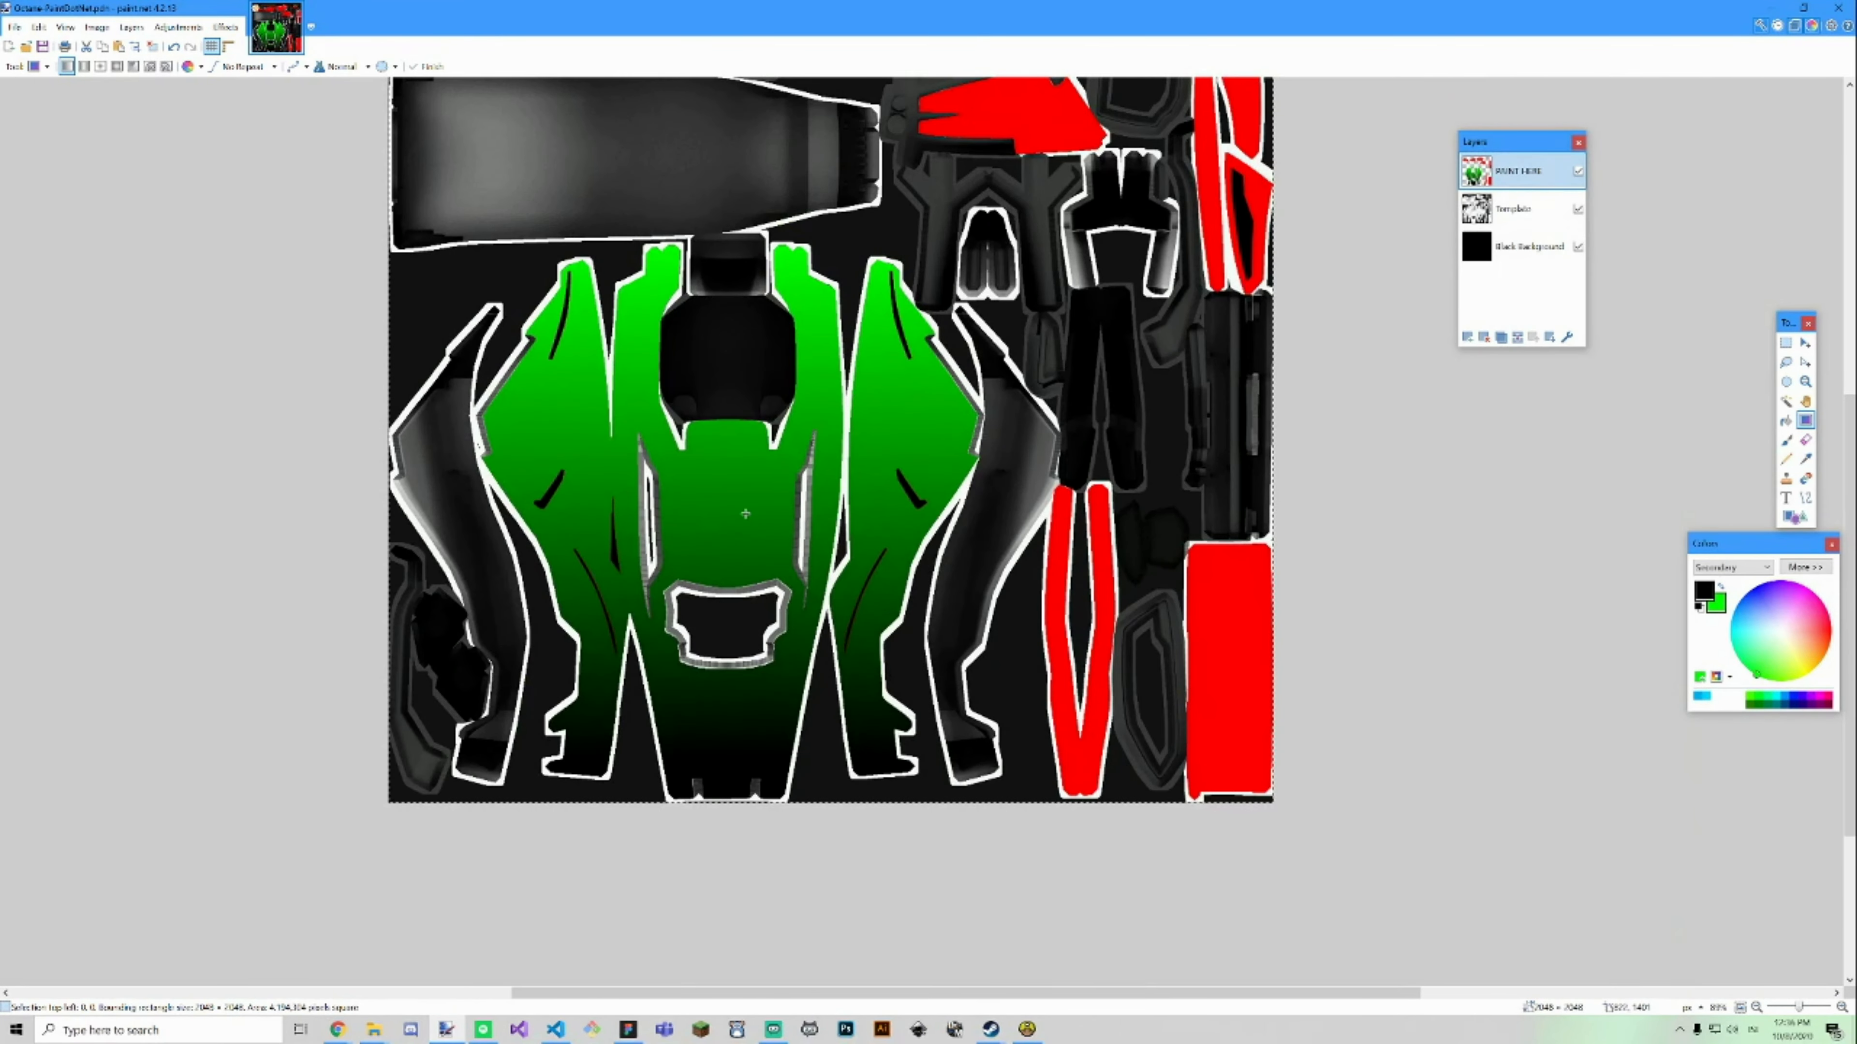
# Lower the PAINT HERE layer's opacity to about half so the template shading shows through.
pyautogui.scroll(1, 755, 617)
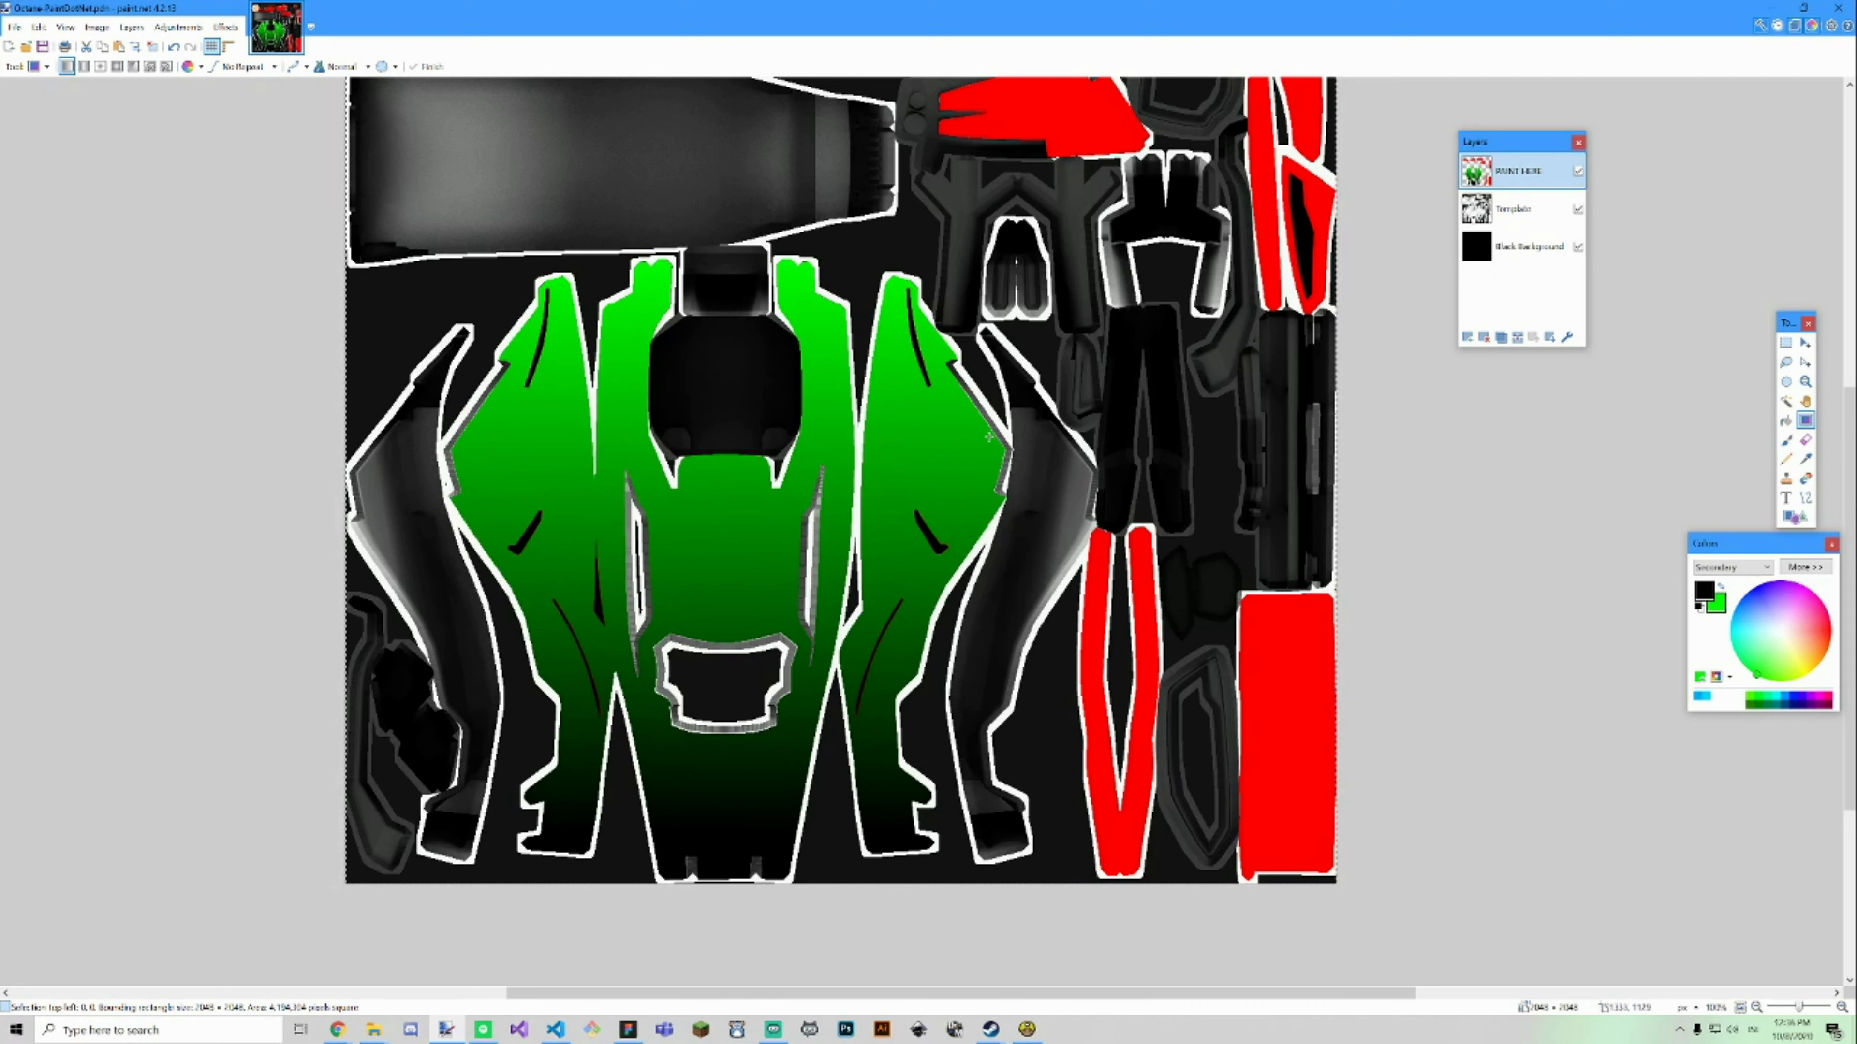
pyautogui.doubleClick(1512, 175)
pyautogui.moveTo(966, 552); pyautogui.dragTo(899, 553)
pyautogui.click(932, 580)
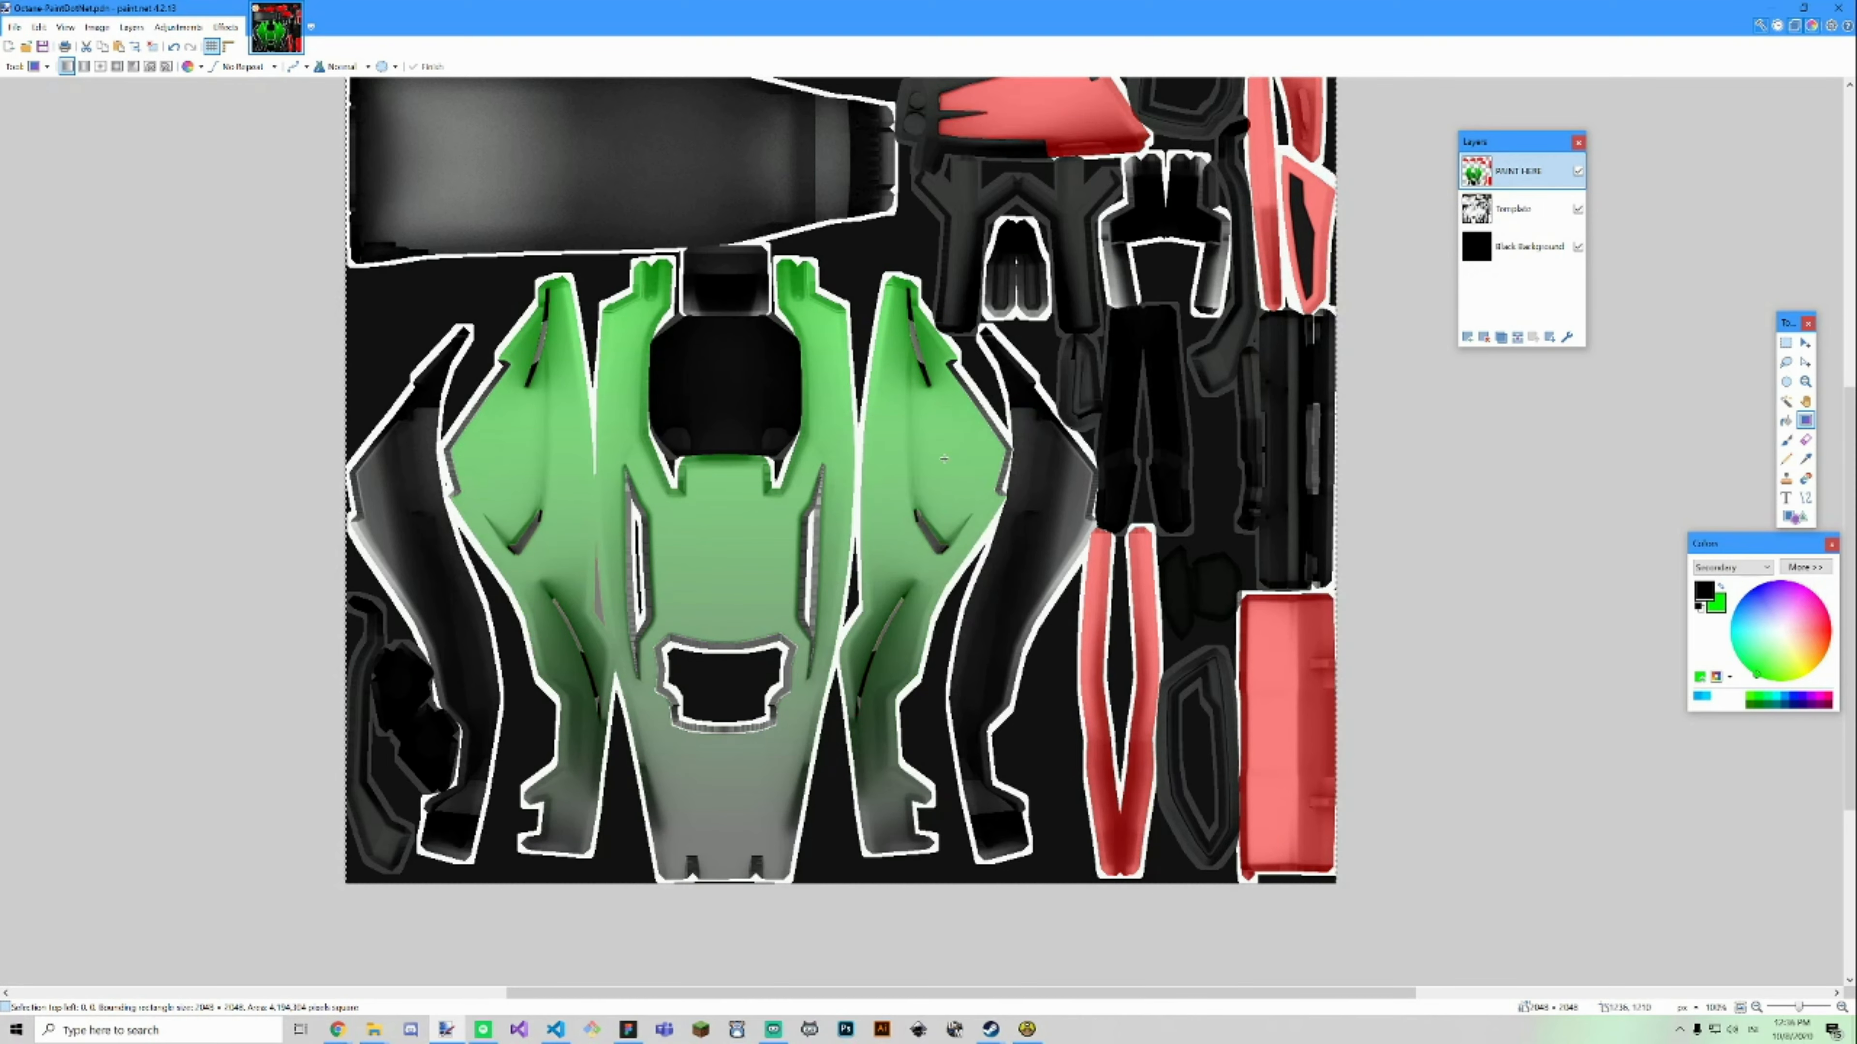
# Add a new layer and draw a black line about 150 pixels long from the side panel's V-shaped slit to its outer edge corner.
pyautogui.scroll(5, 943, 458)
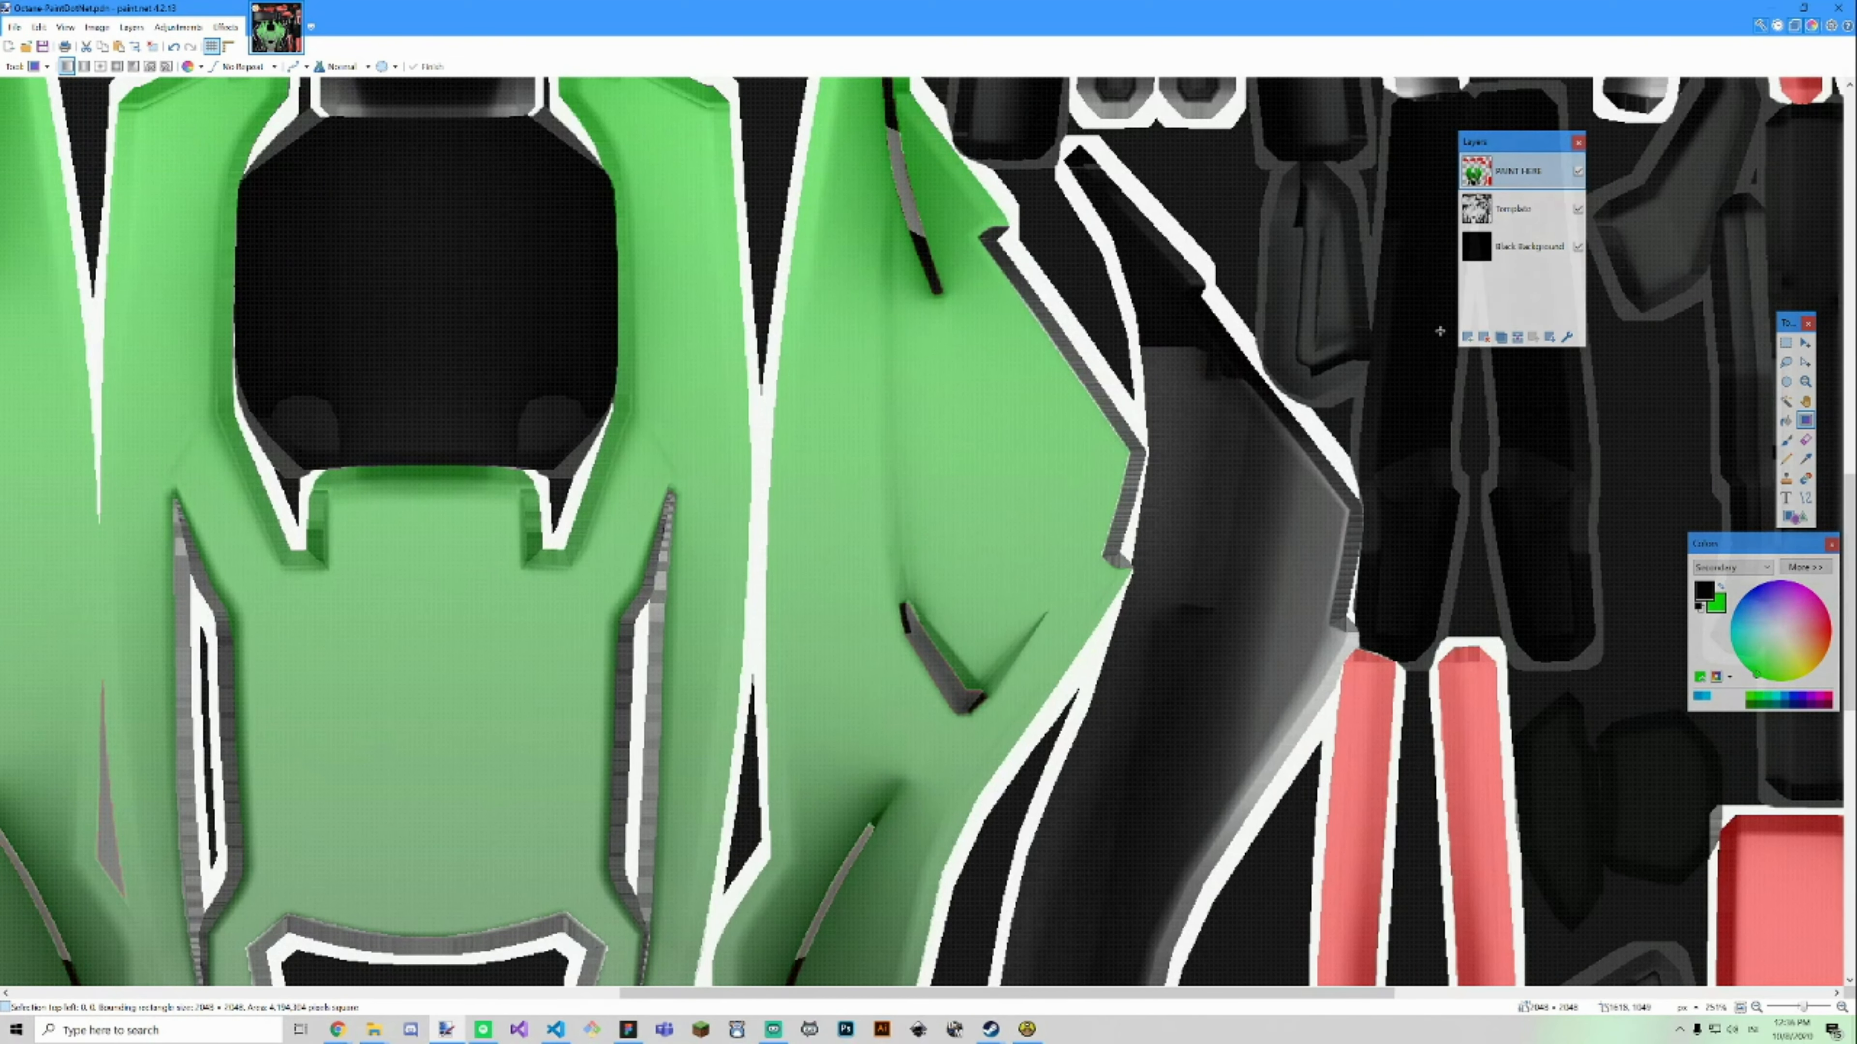
pyautogui.click(1468, 338)
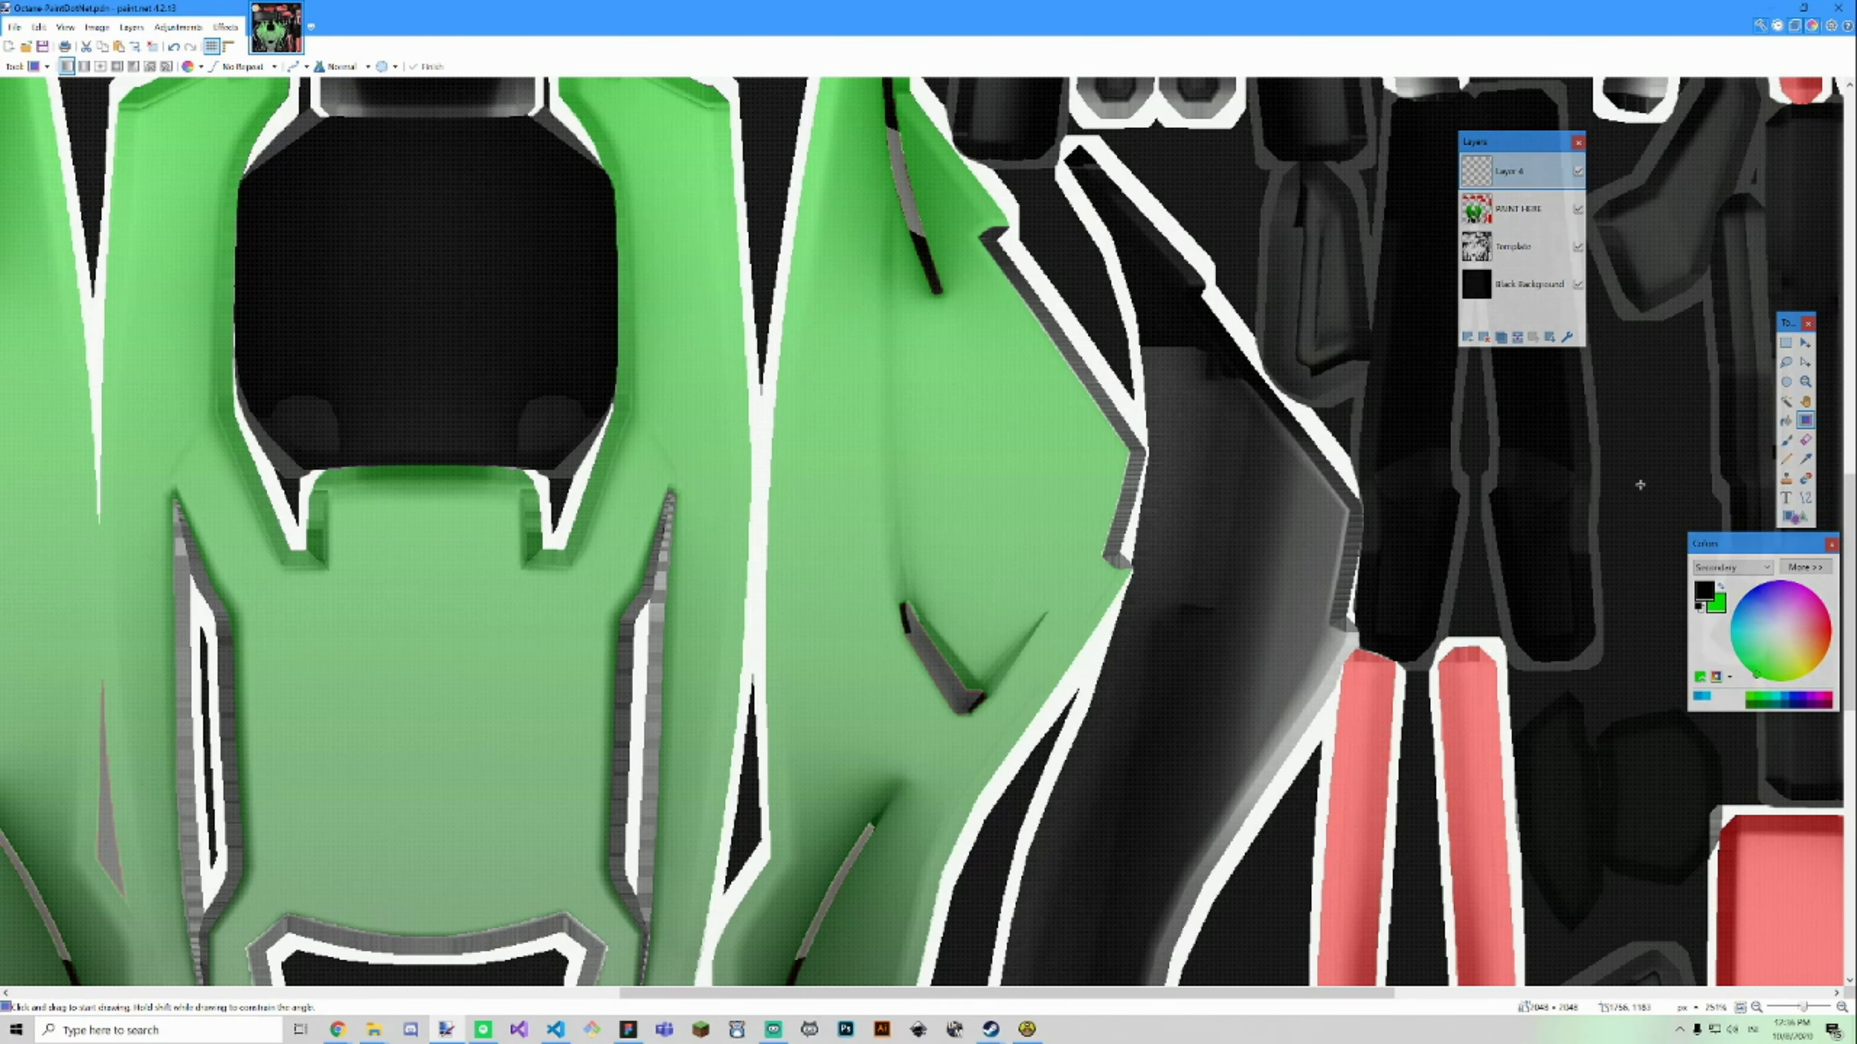
pyautogui.click(1805, 497)
pyautogui.scroll(3, 972, 706)
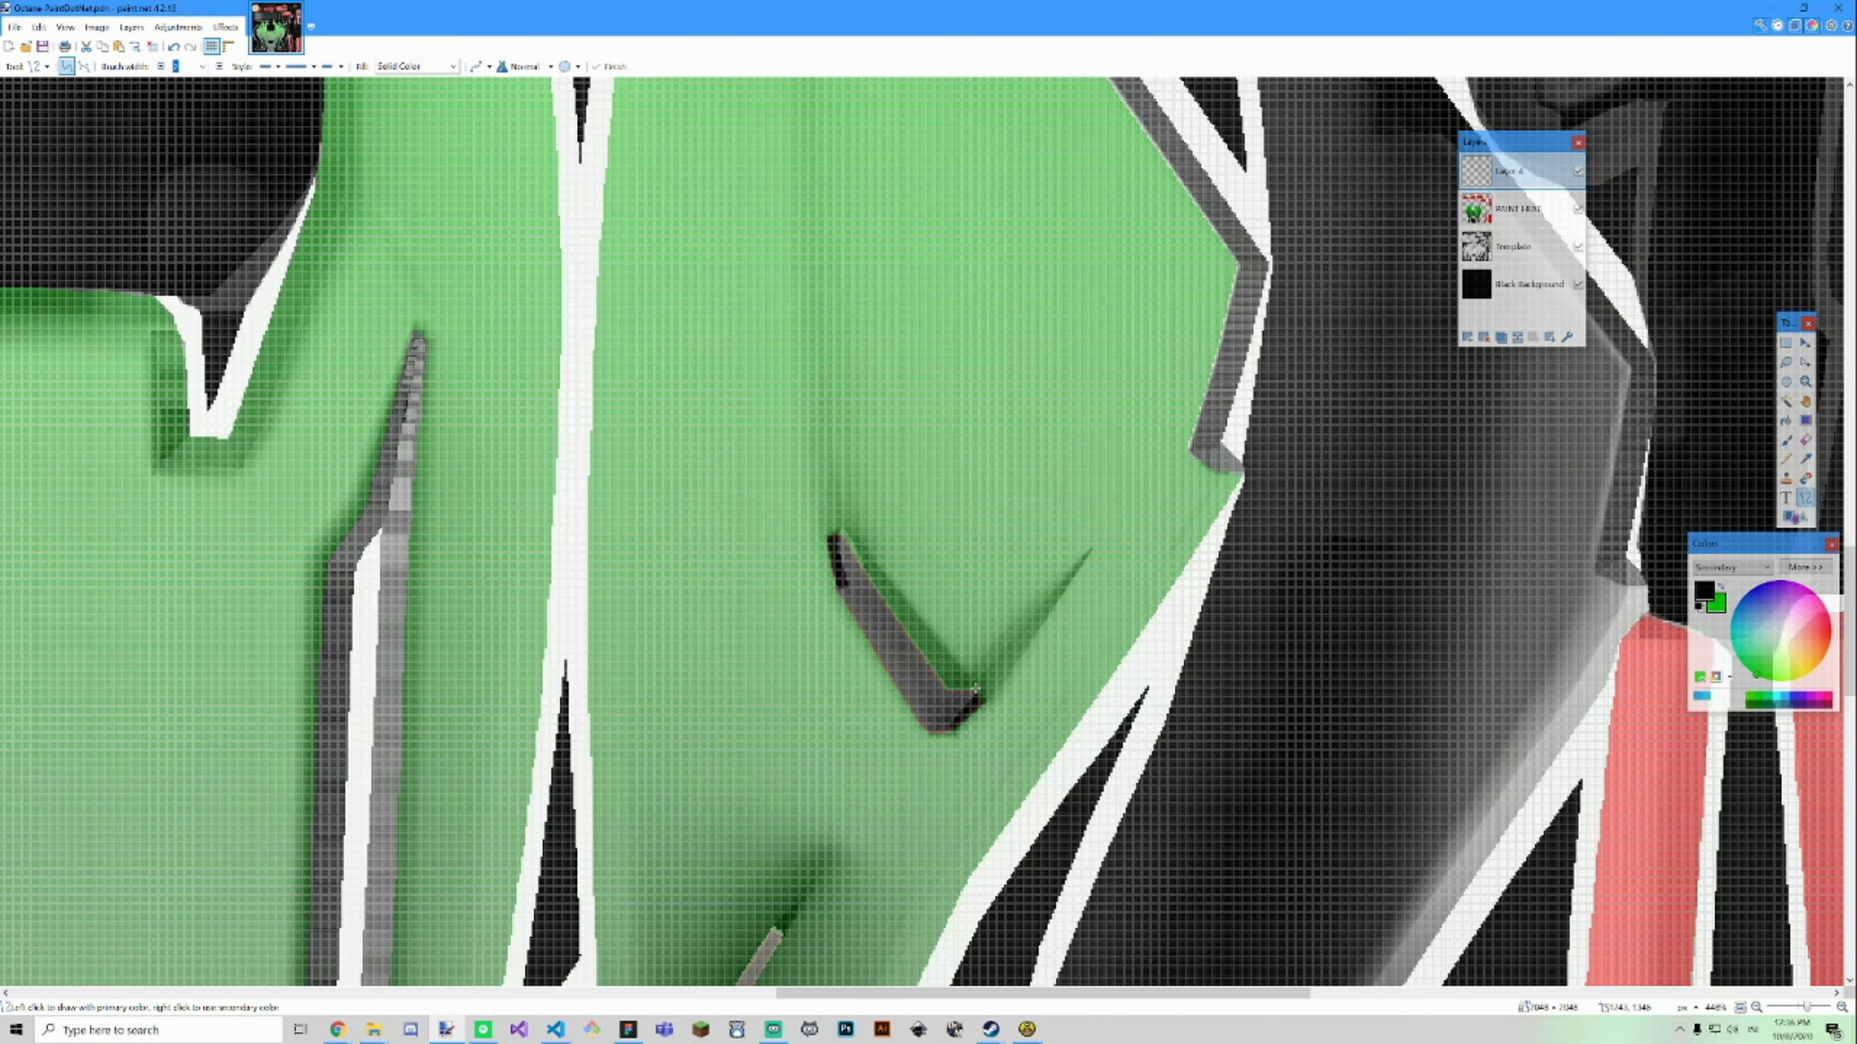
pyautogui.moveTo(976, 689); pyautogui.dragTo(1188, 452)
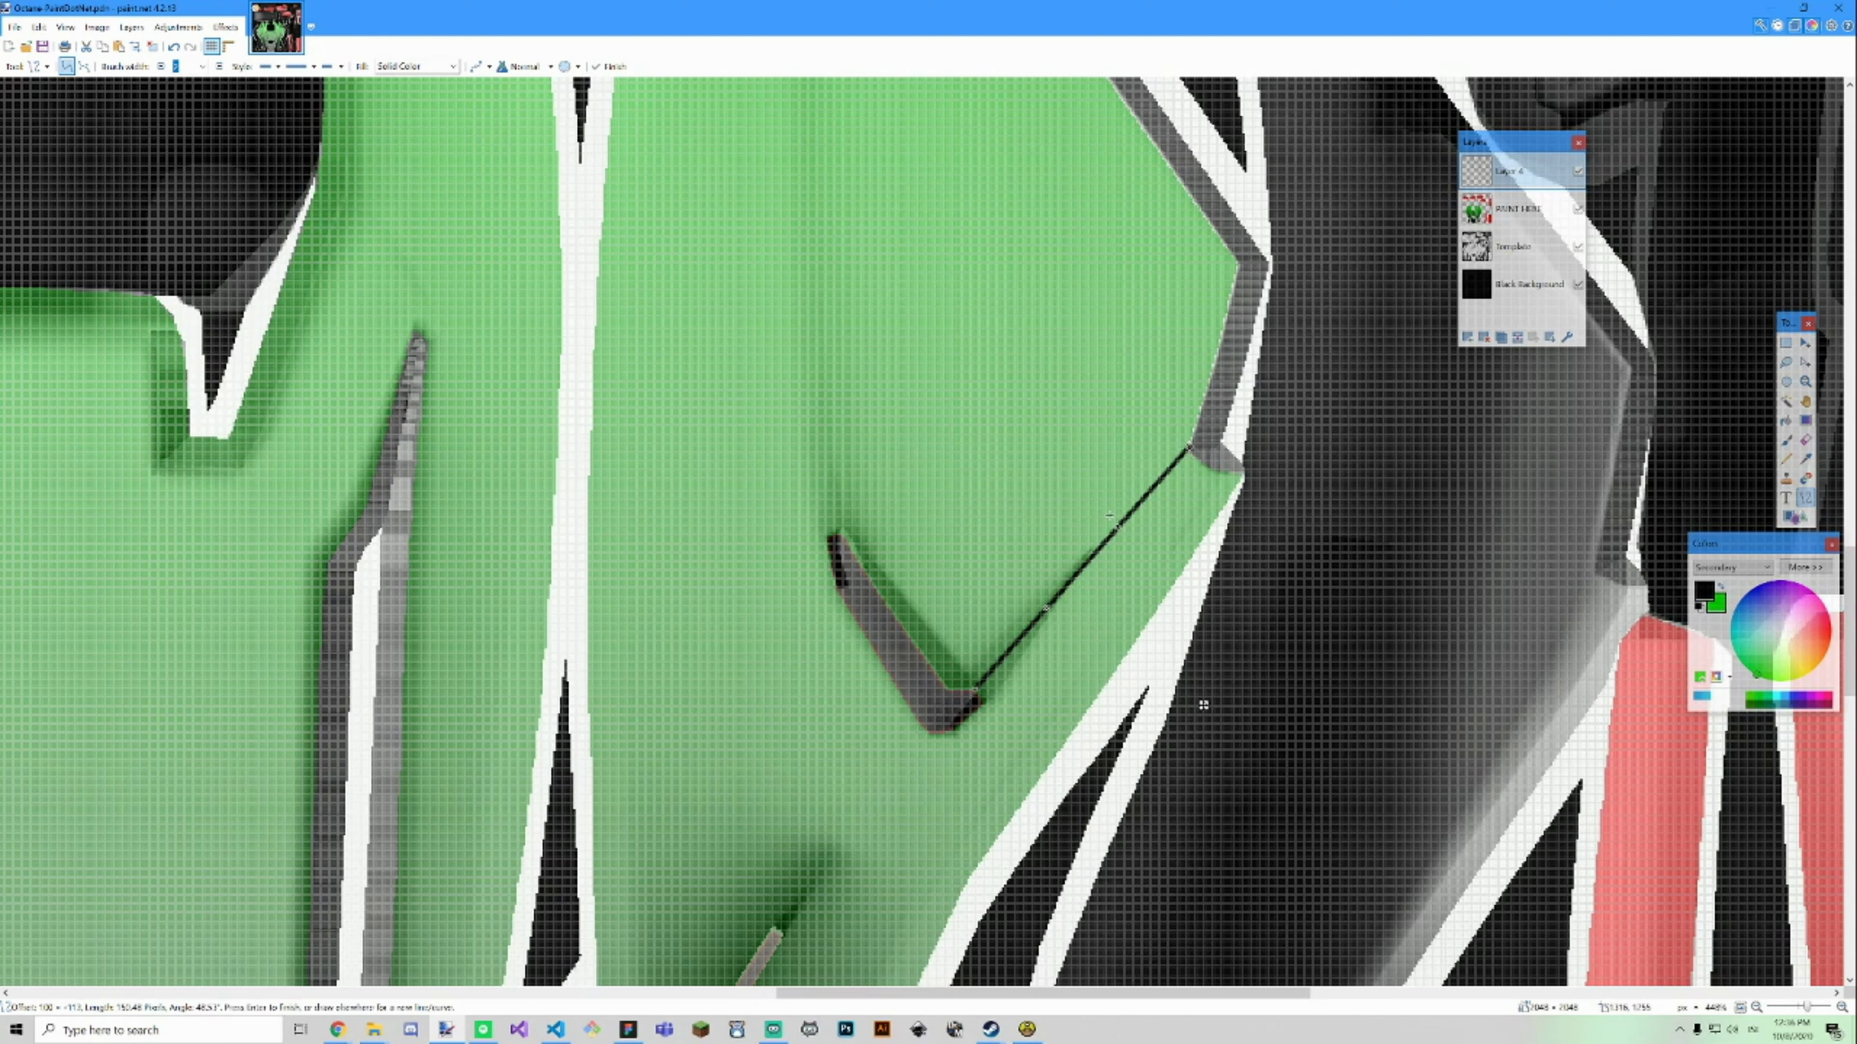
# Draw a black line from the V-shaped slit up to the upper slit, curving it along the side panel's body crease.
pyautogui.click(972, 688)
pyautogui.moveTo(972, 688); pyautogui.dragTo(816, 173)
pyautogui.scroll(5, 837, 183)
pyautogui.moveTo(826, 482); pyautogui.dragTo(801, 498)
pyautogui.moveTo(834, 784); pyautogui.dragTo(812, 800)
pyautogui.scroll(-3, 812, 800)
pyautogui.scroll(-3, 835, 714)
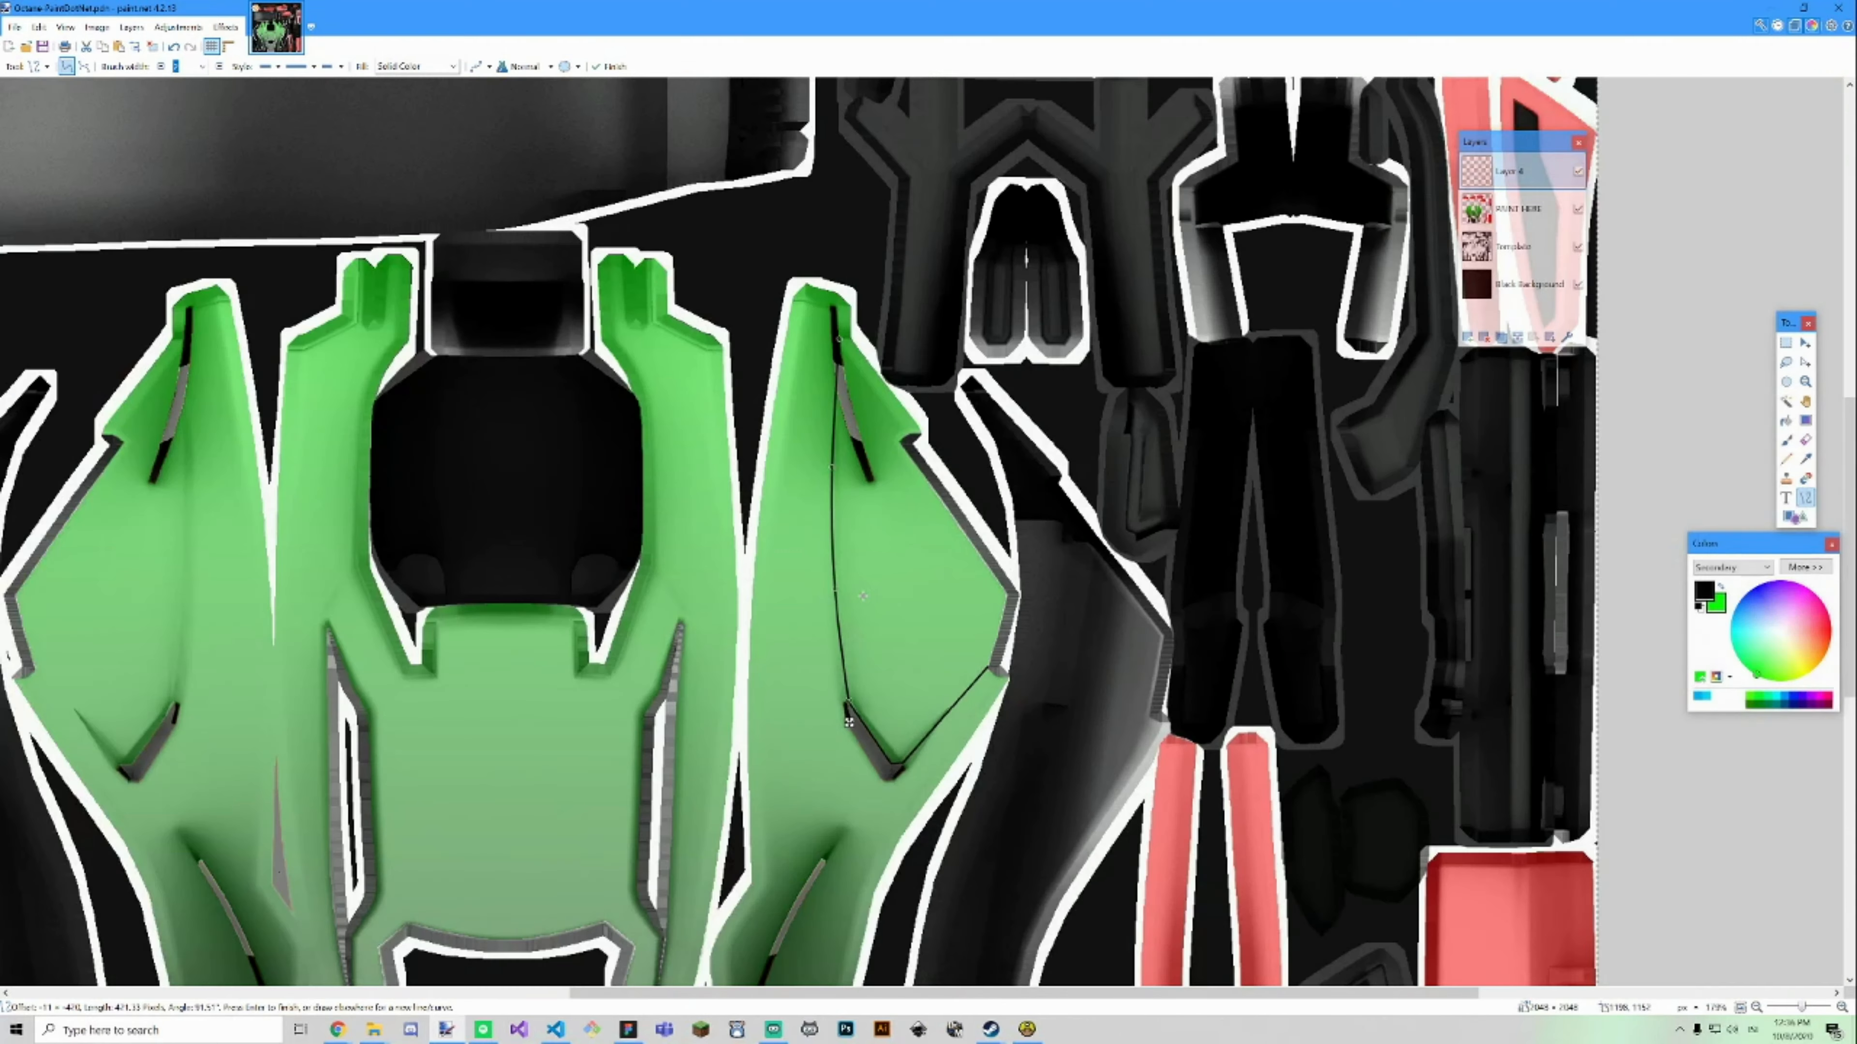
# Trace the side panel's outer edge with black lines from the lower corner up to the upper slit, closing the outline.
pyautogui.scroll(5, 955, 658)
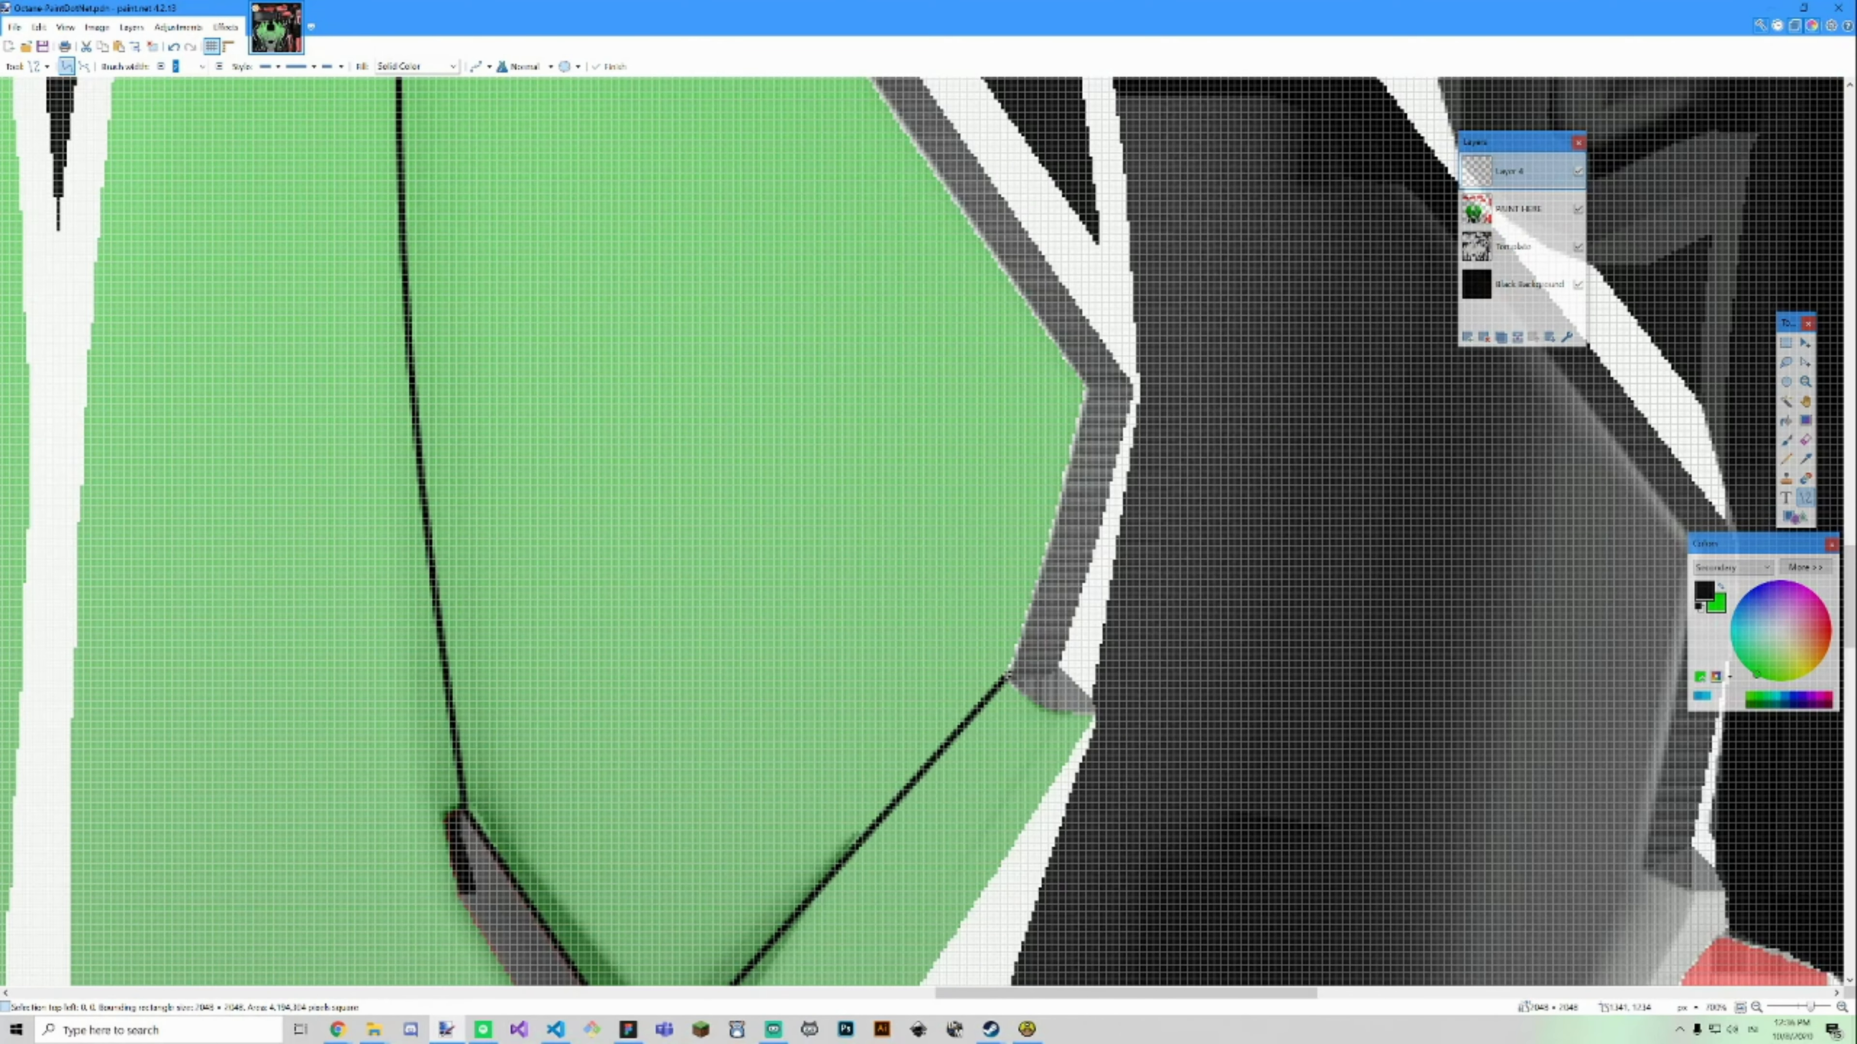
pyautogui.moveTo(1039, 527); pyautogui.dragTo(1084, 391)
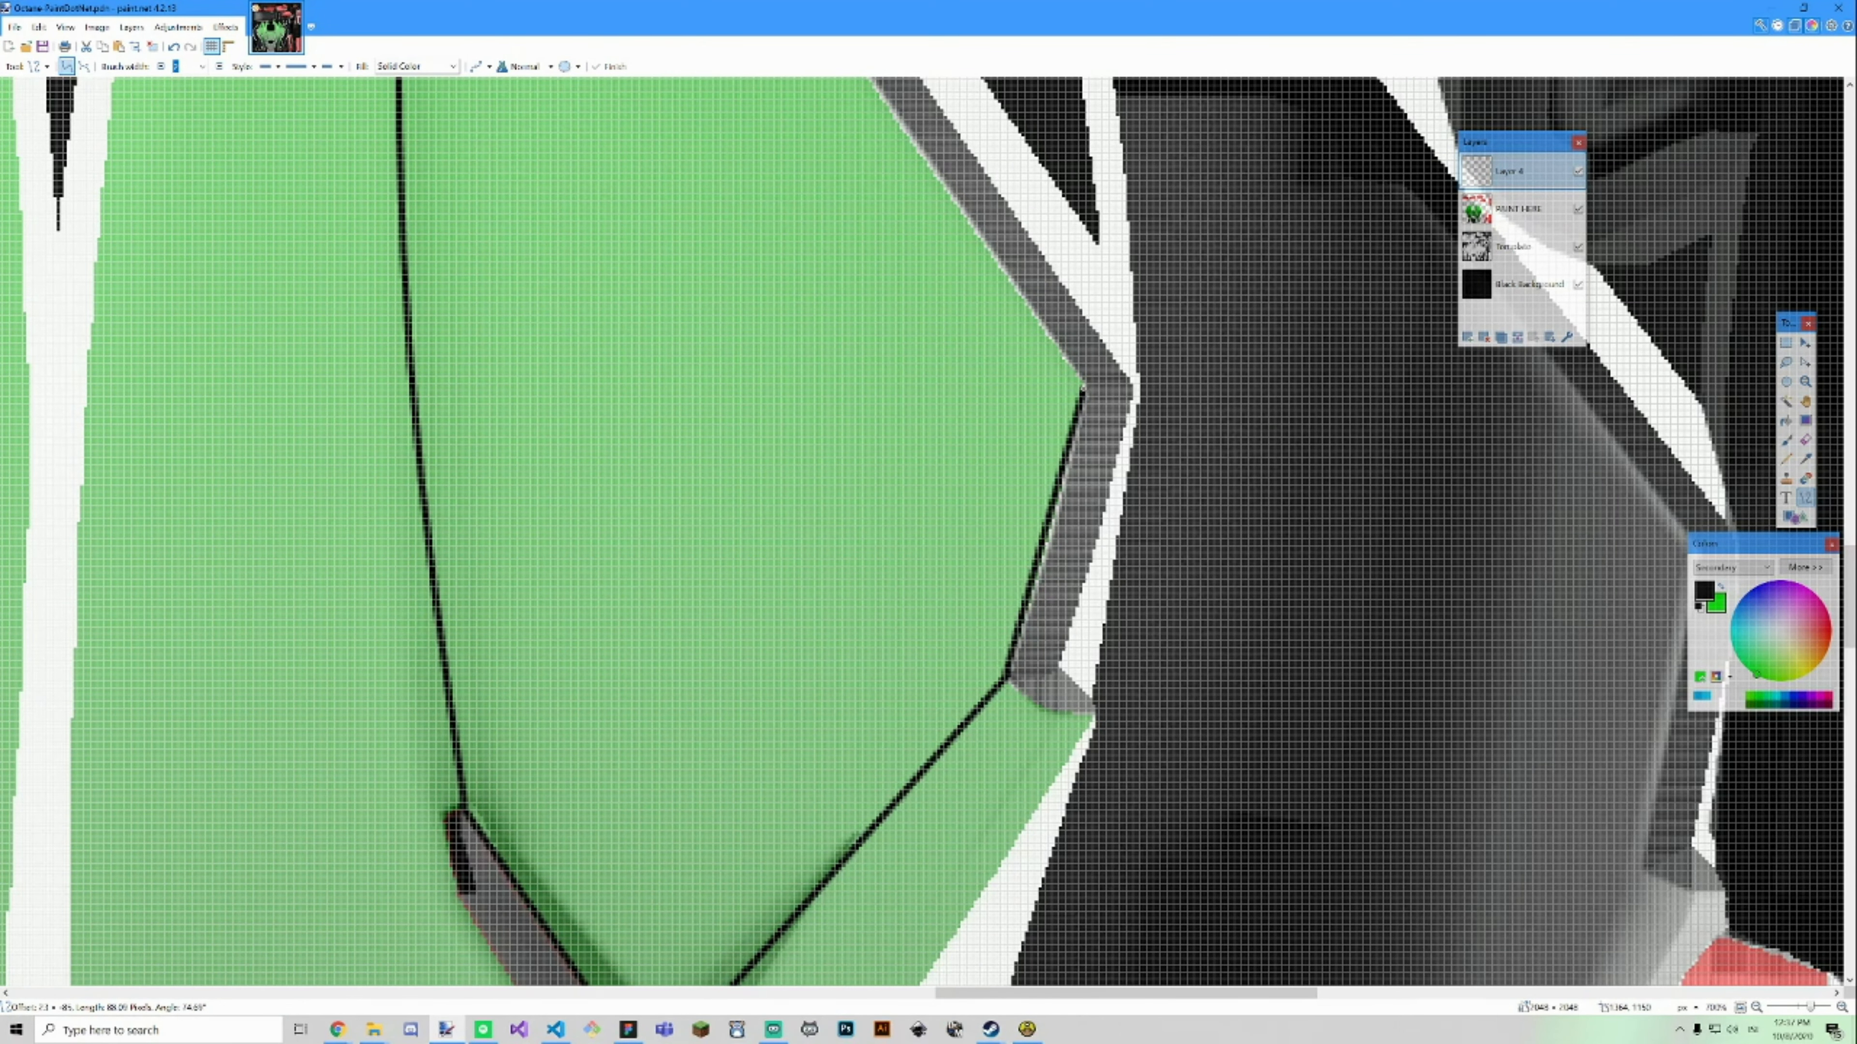
pyautogui.press('Return')
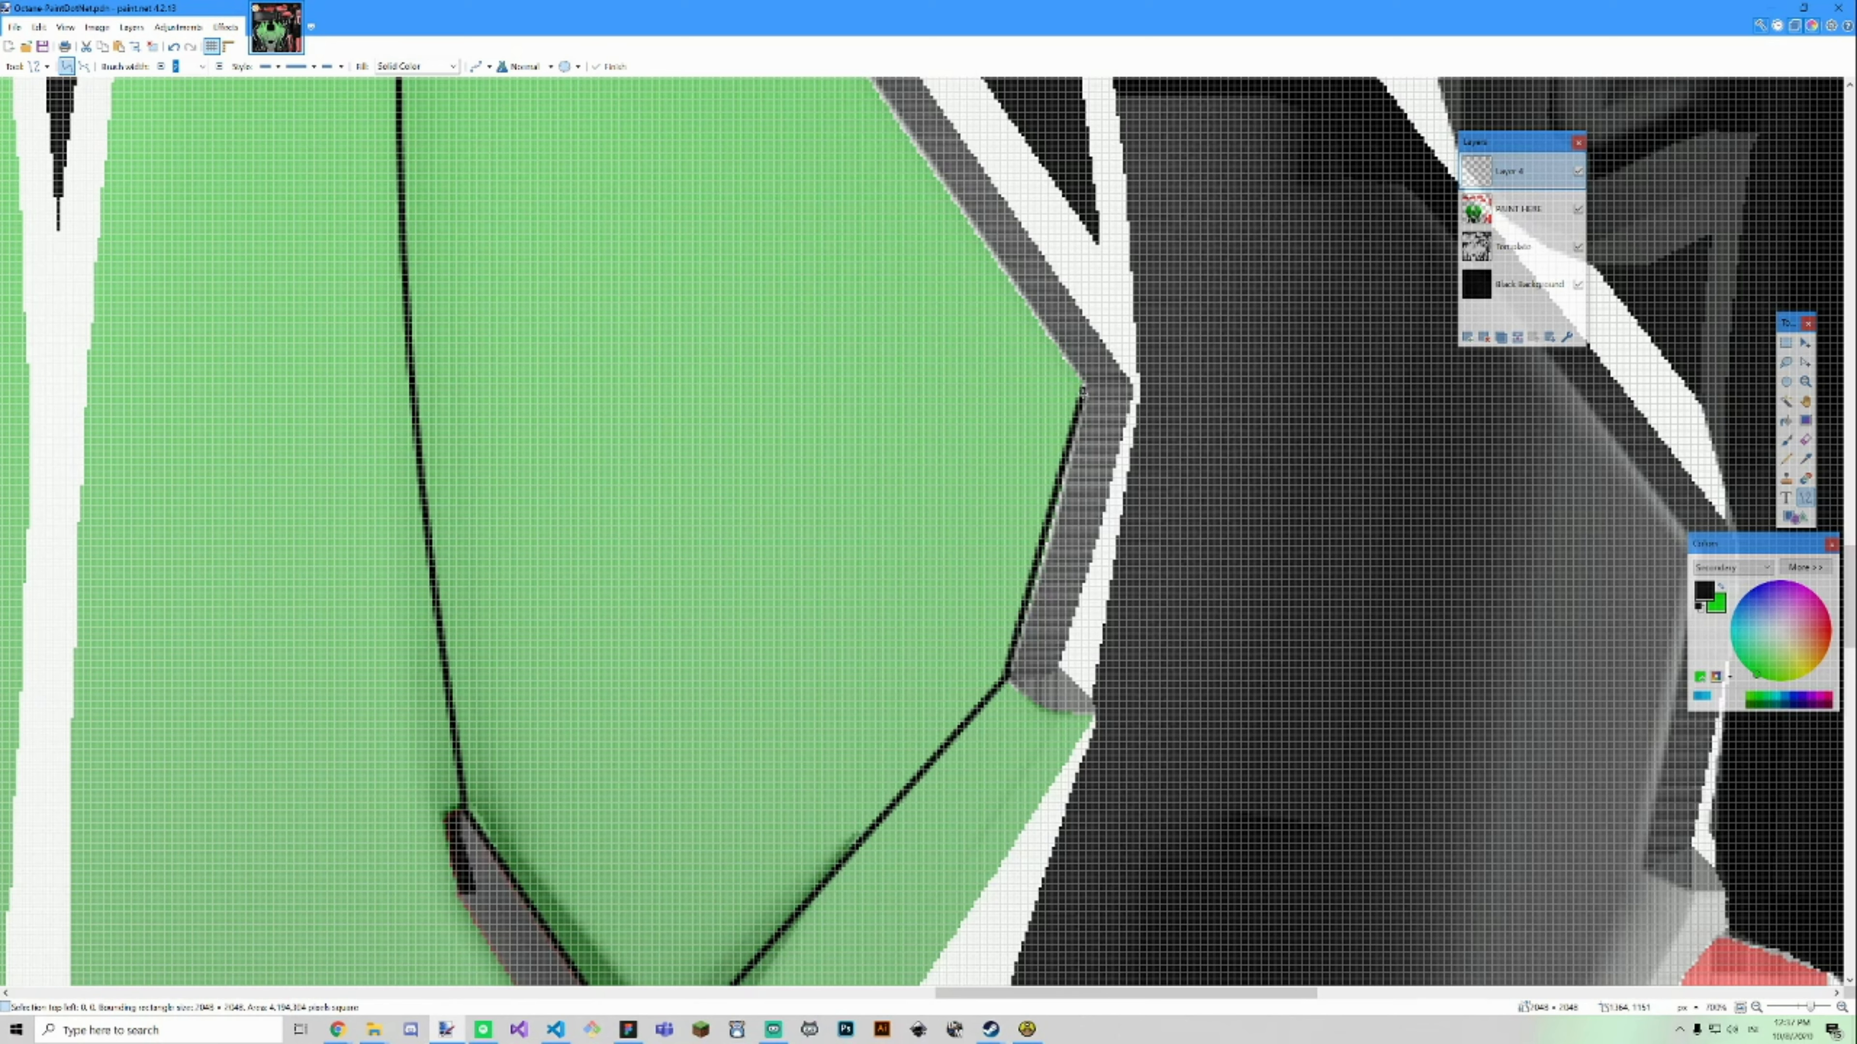
pyautogui.moveTo(1084, 391); pyautogui.dragTo(696, 277)
pyautogui.scroll(5, 804, 219)
pyautogui.press('Return')
pyautogui.moveTo(697, 276)
pyautogui.mouseDown()
pyautogui.moveTo(727, 276)
pyautogui.moveTo(542, 35)
pyautogui.moveTo(497, 241)
pyautogui.moveTo(449, 264)
pyautogui.moveTo(442, 300)
pyautogui.moveTo(423, 256)
pyautogui.moveTo(427, 328)
pyautogui.mouseUp()
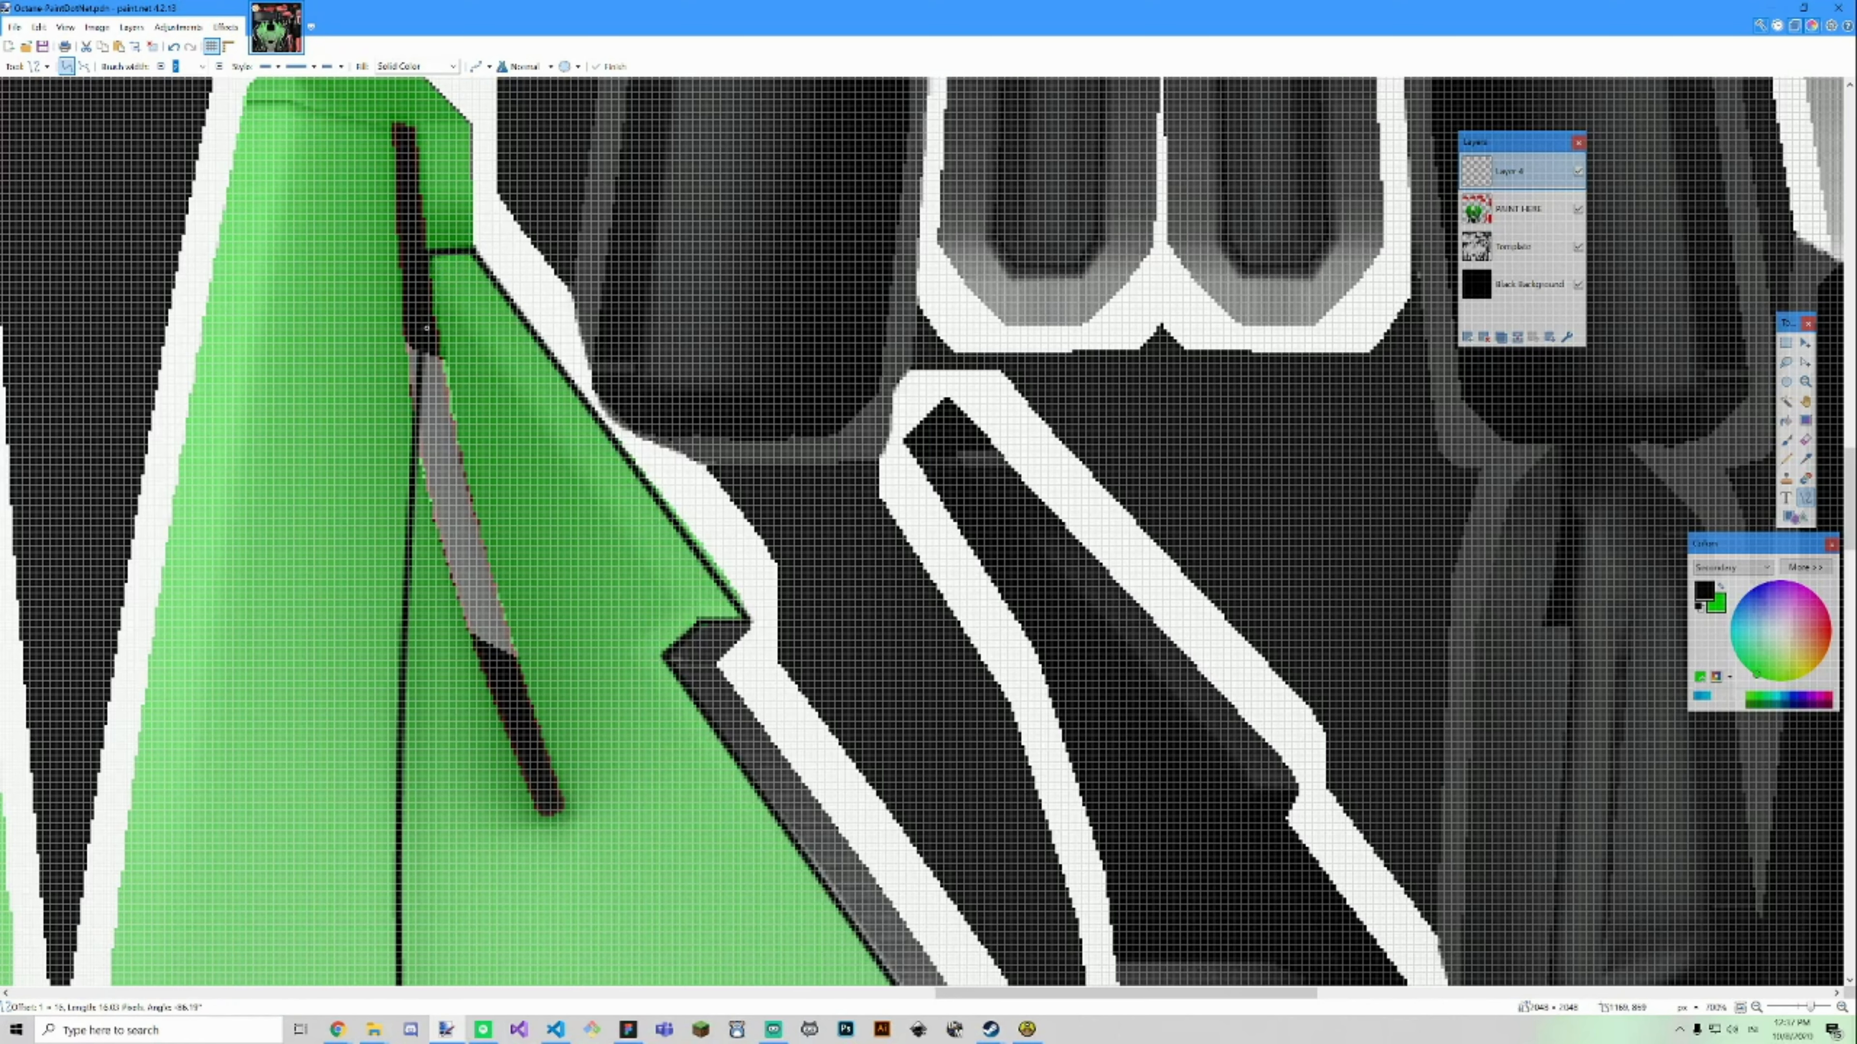
# Fill the outlined outer area of the side panel with solid black on the new layer.
pyautogui.scroll(-5, 420, 351)
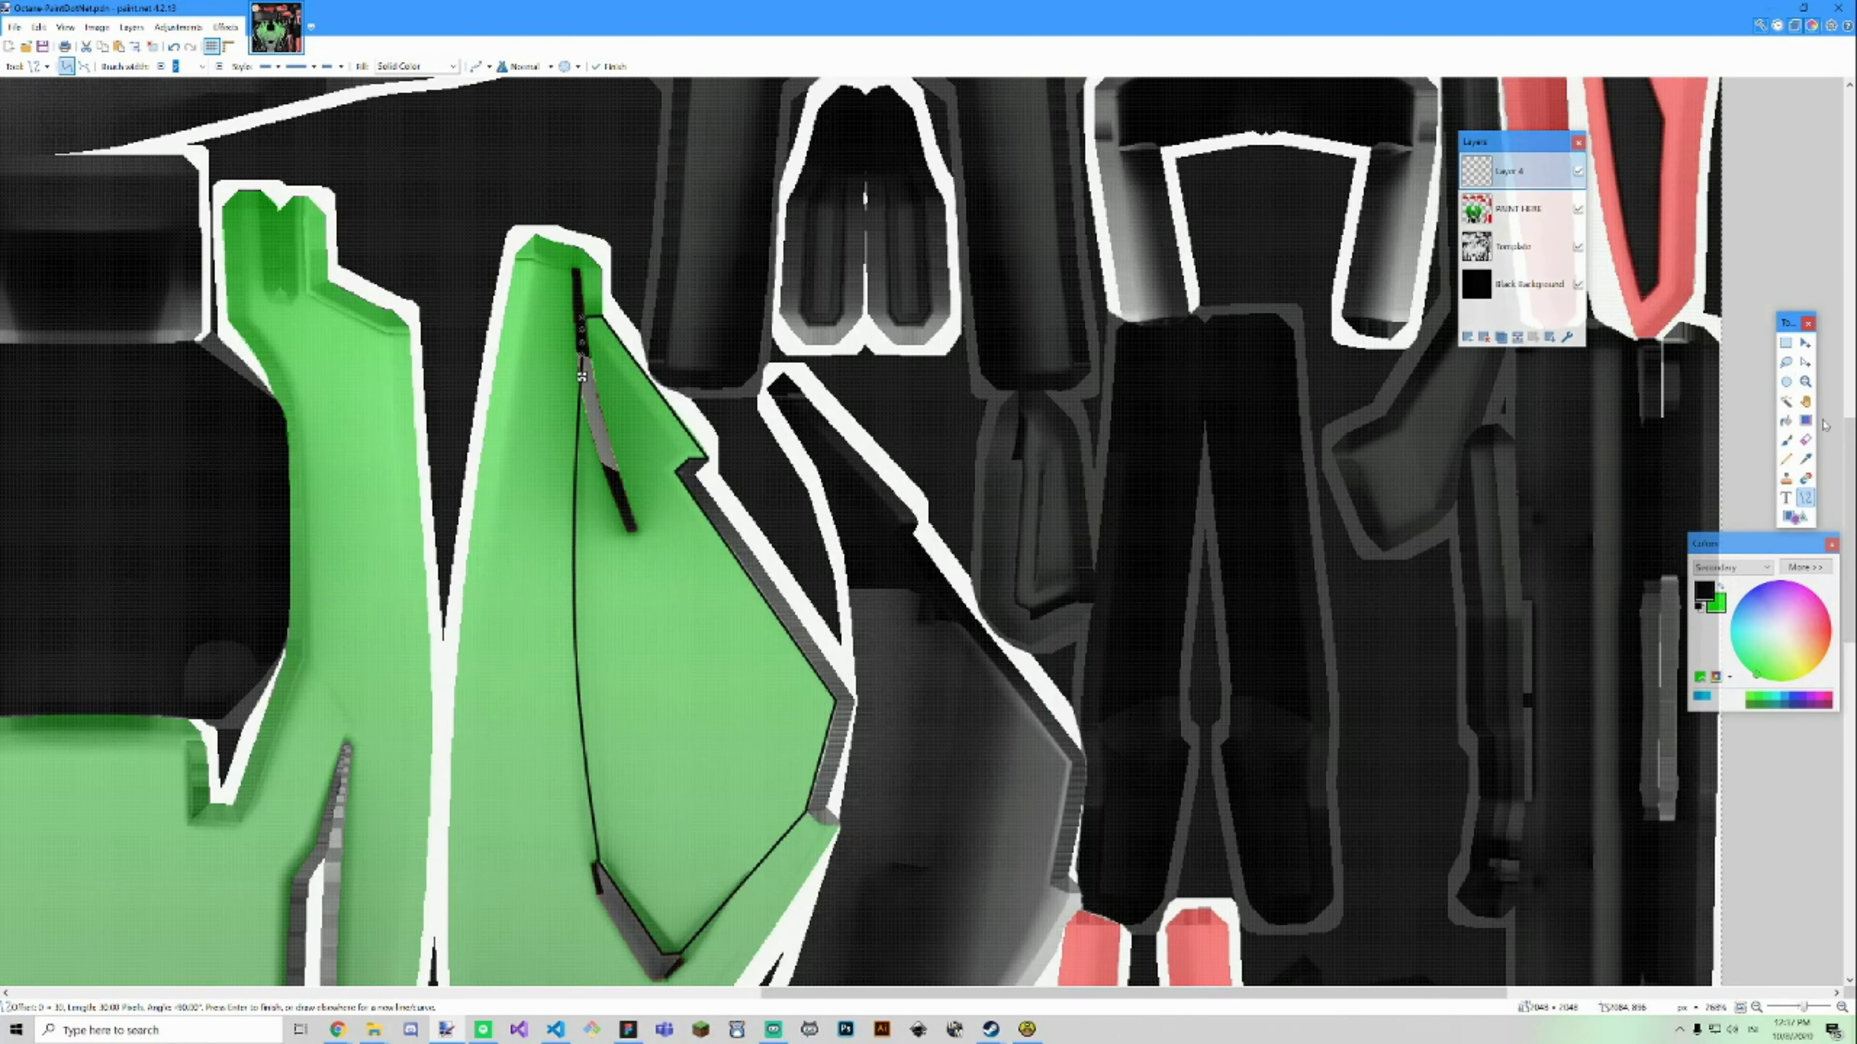
pyautogui.click(1786, 420)
pyautogui.click(718, 625)
pyautogui.scroll(2, 716, 628)
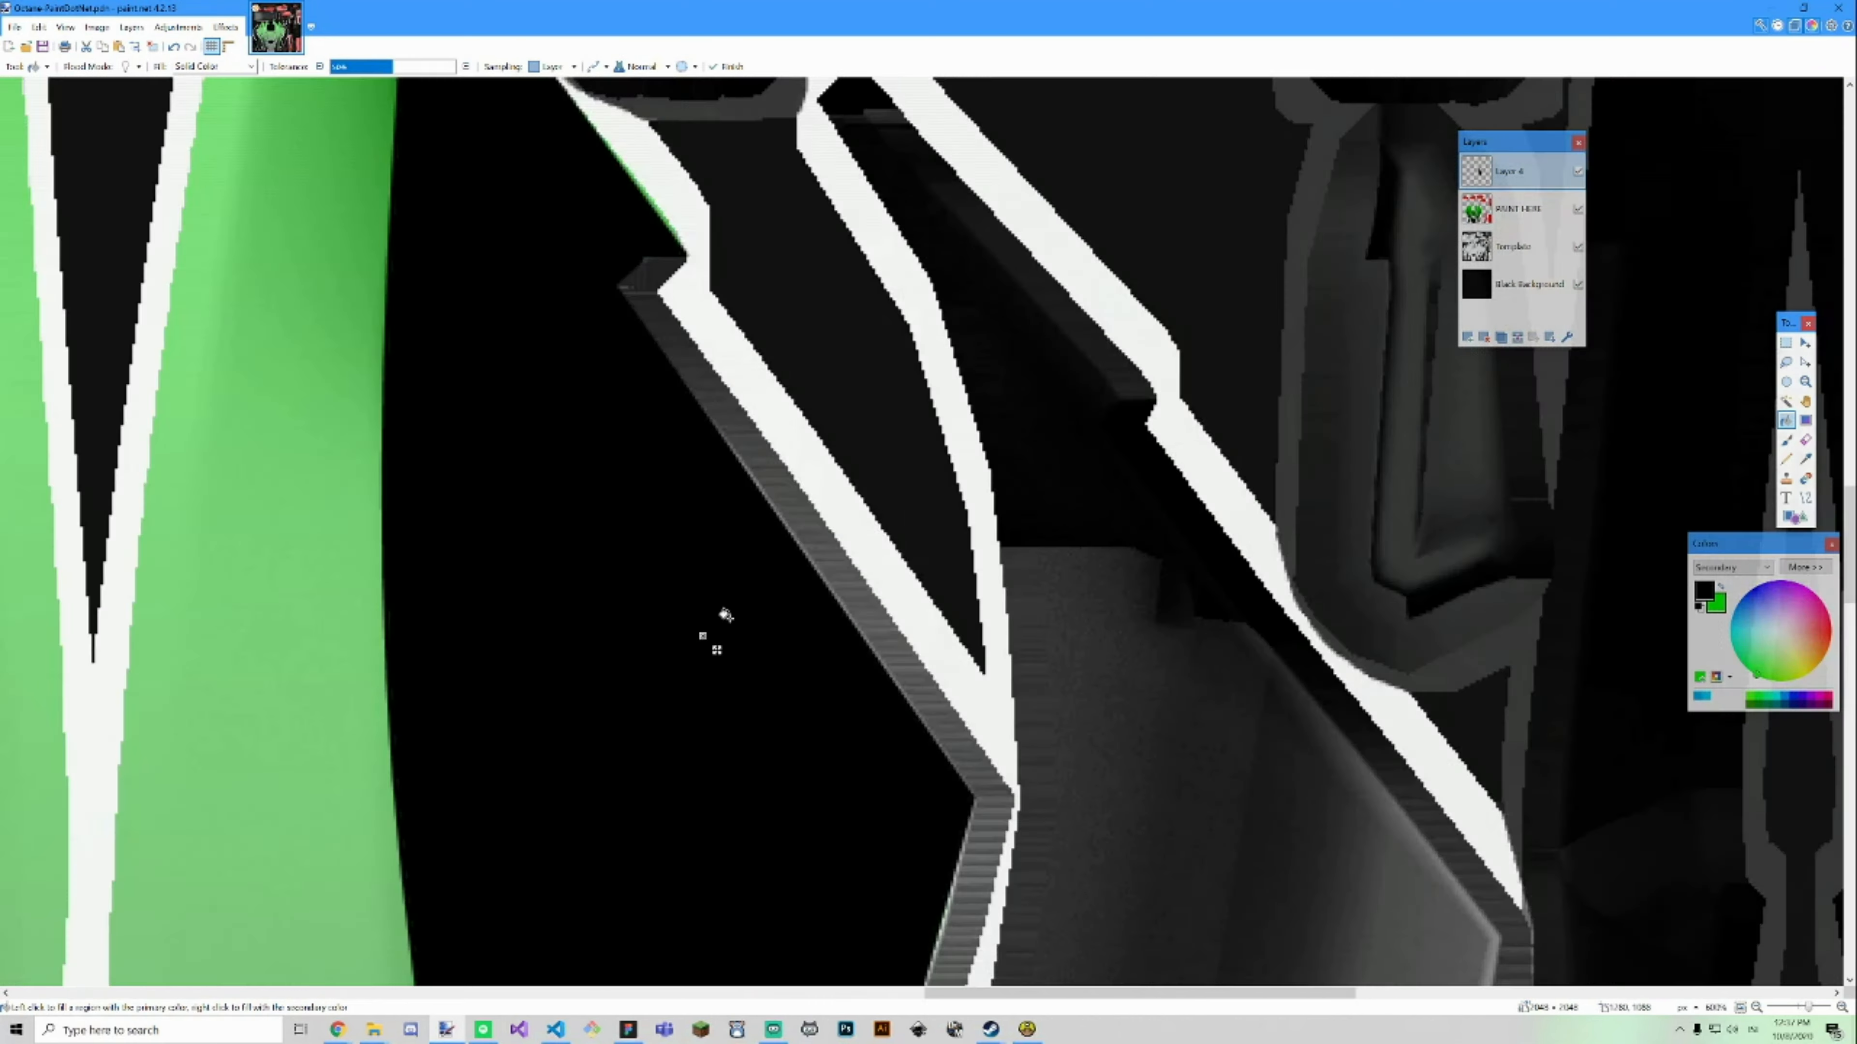
# Duplicate the layer holding the black side shape and flip the copy horizontally.
pyautogui.scroll(-5, 724, 613)
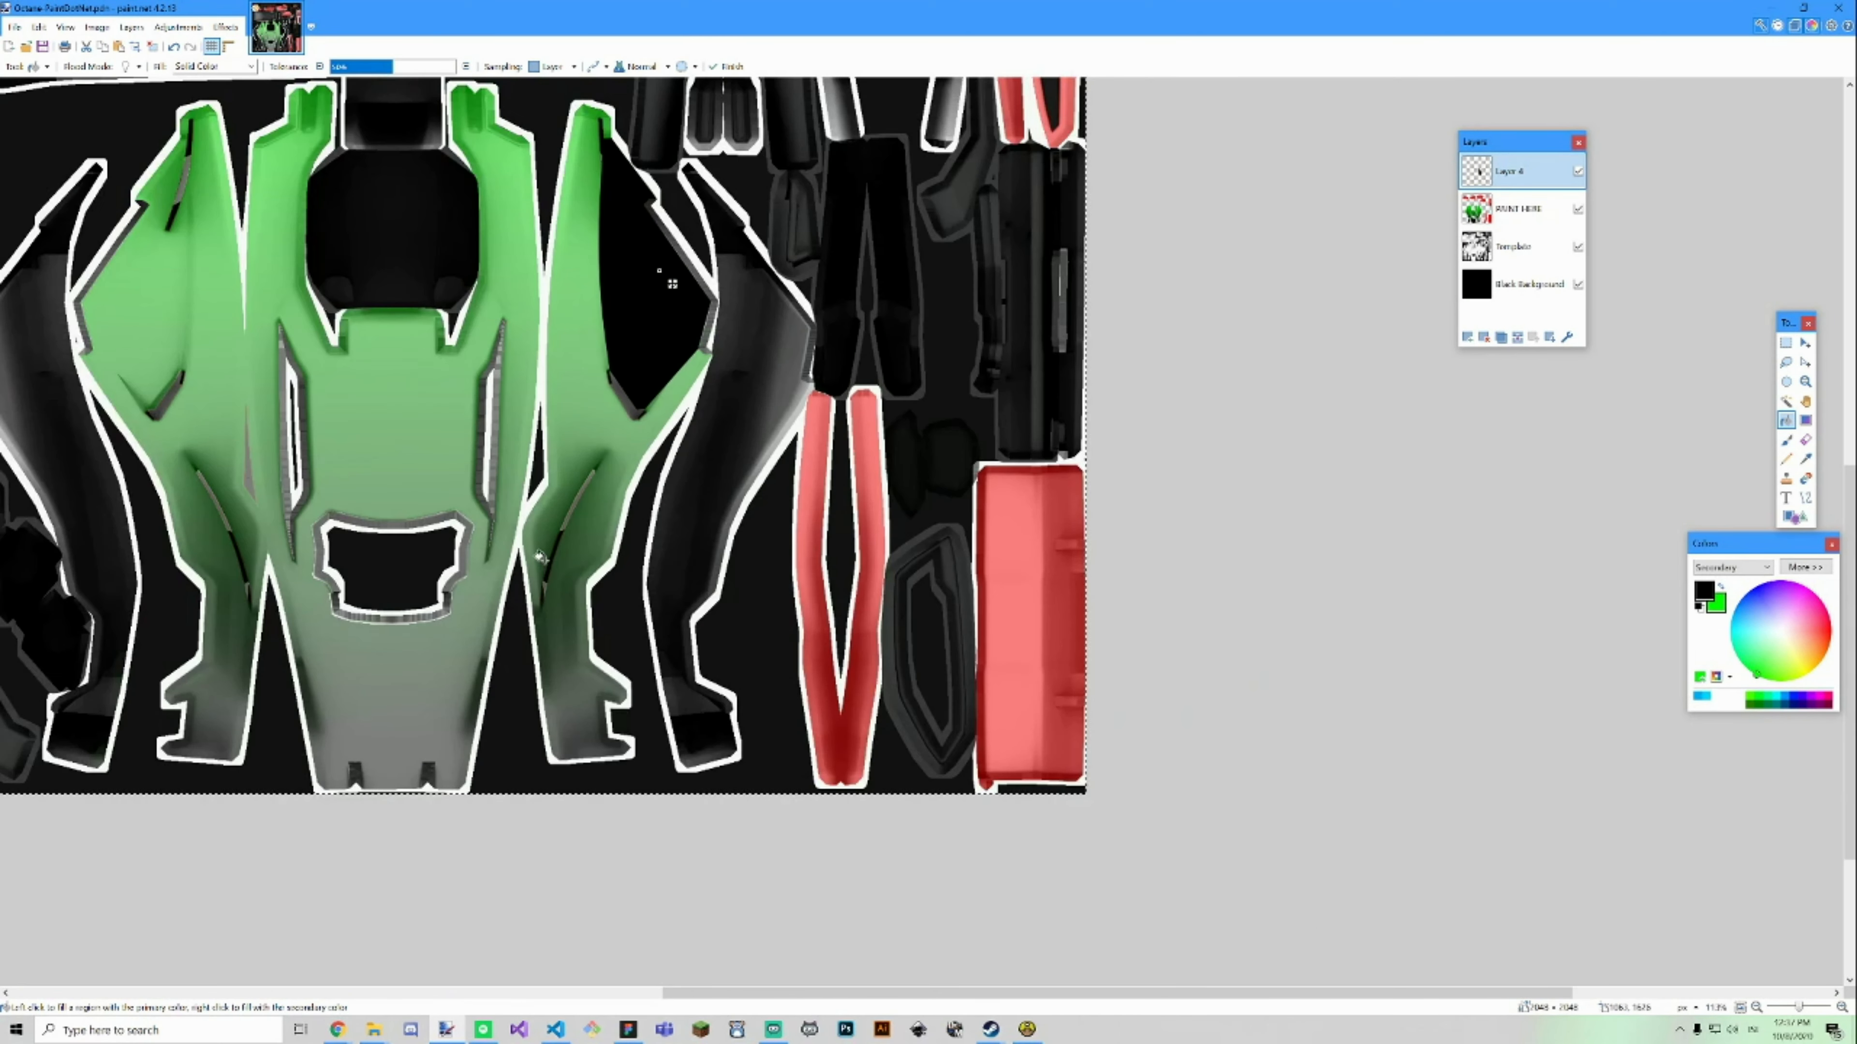
pyautogui.scroll(-2, 367, 338)
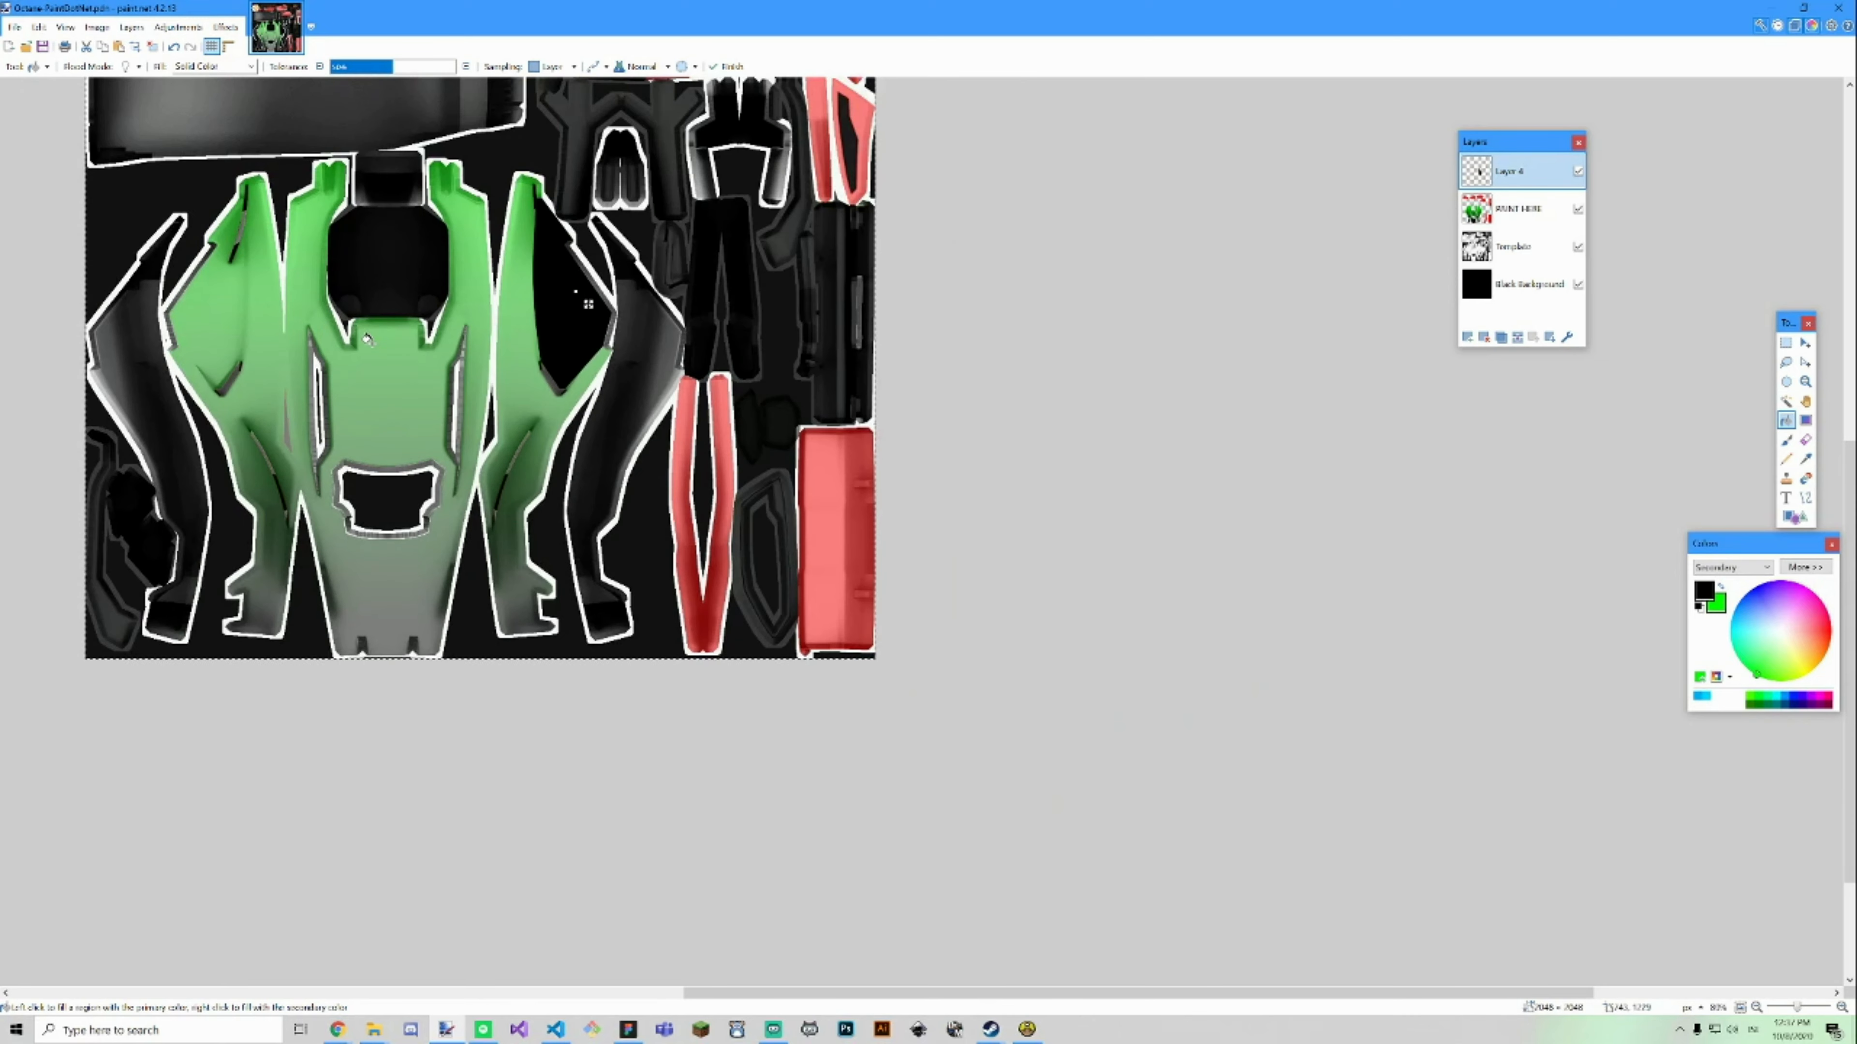
pyautogui.scroll(3, 588, 304)
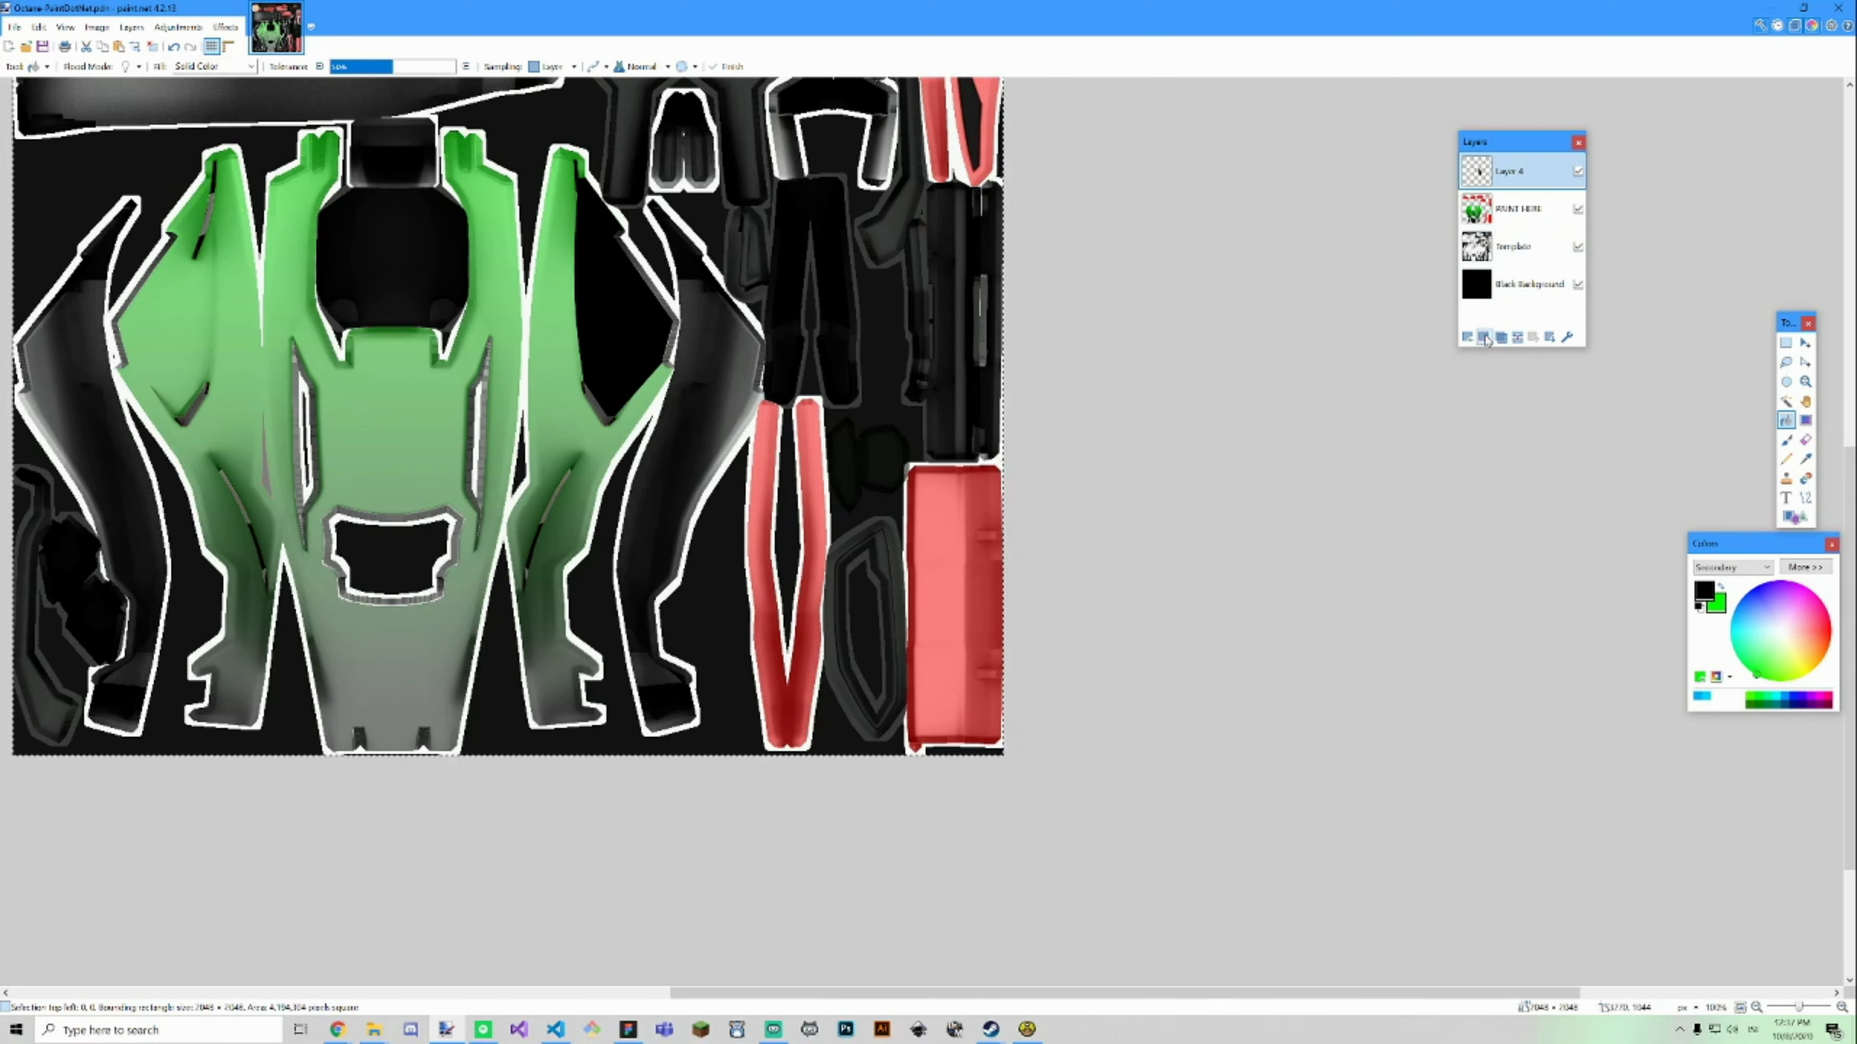
pyautogui.click(1468, 338)
pyautogui.press('m')
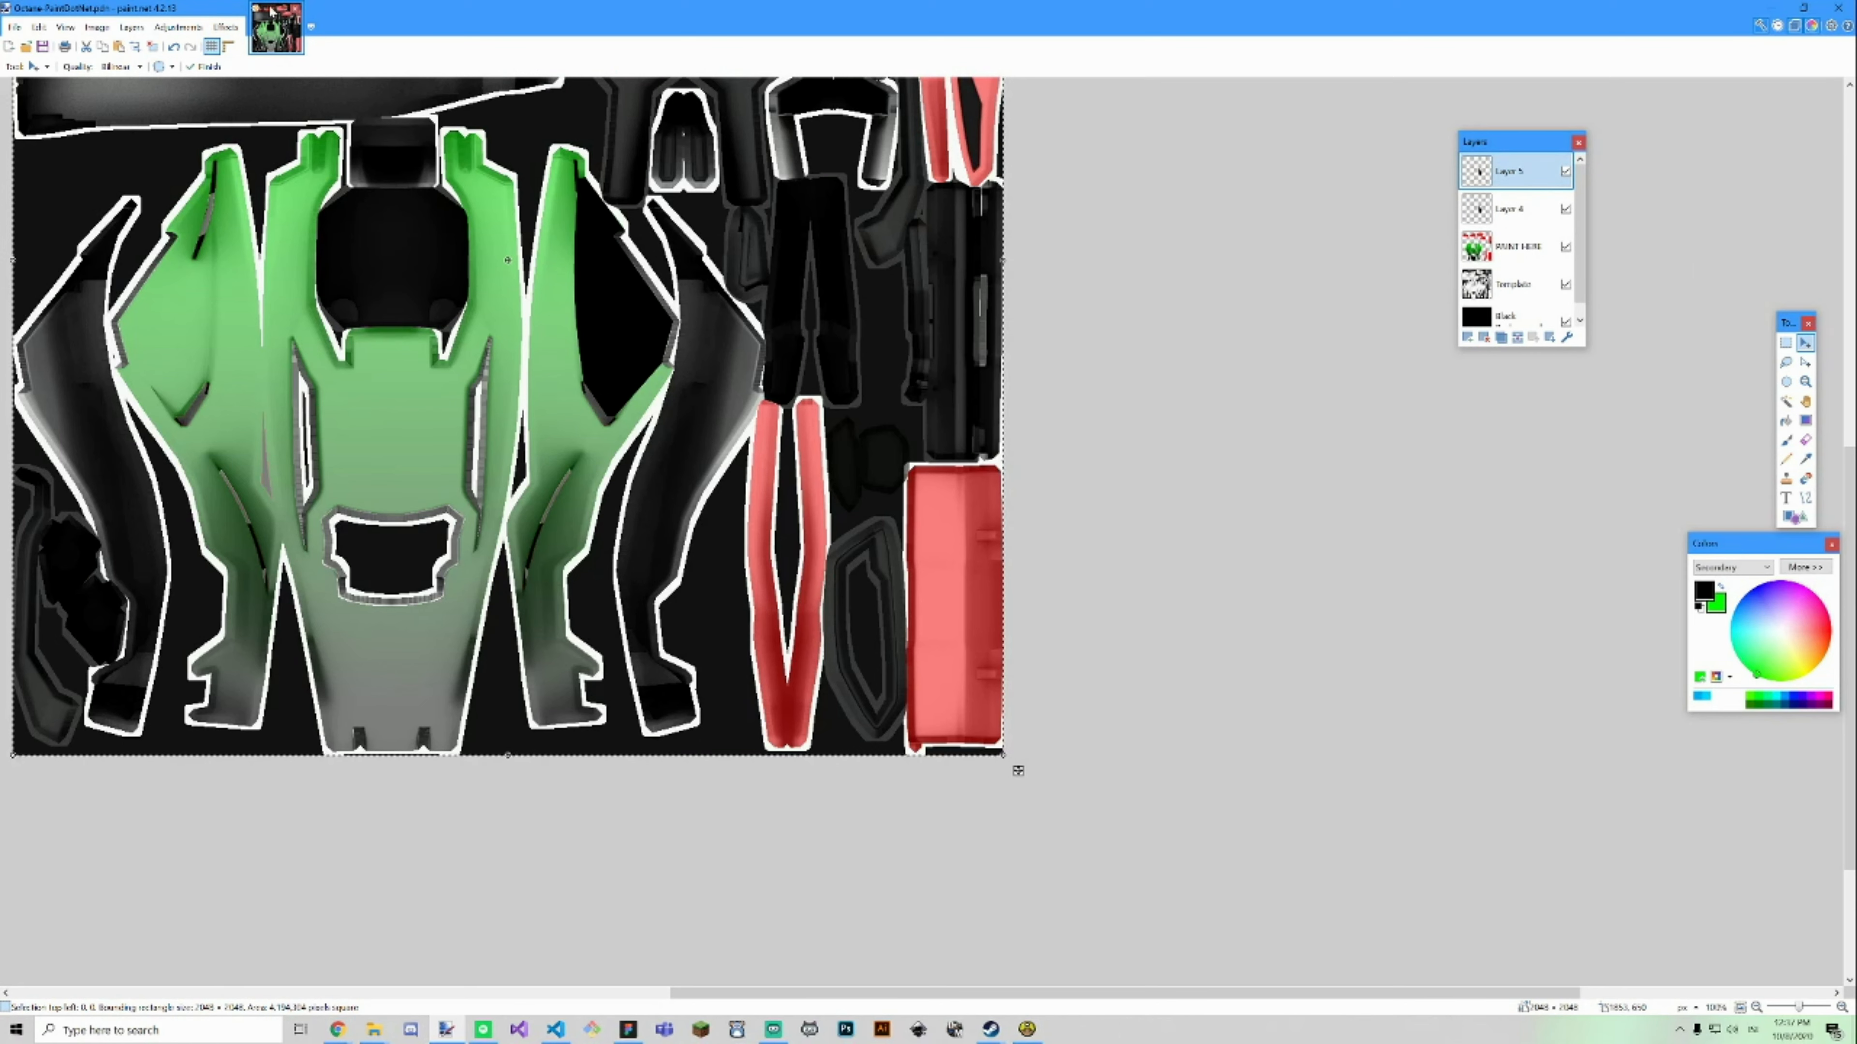
pyautogui.click(131, 27)
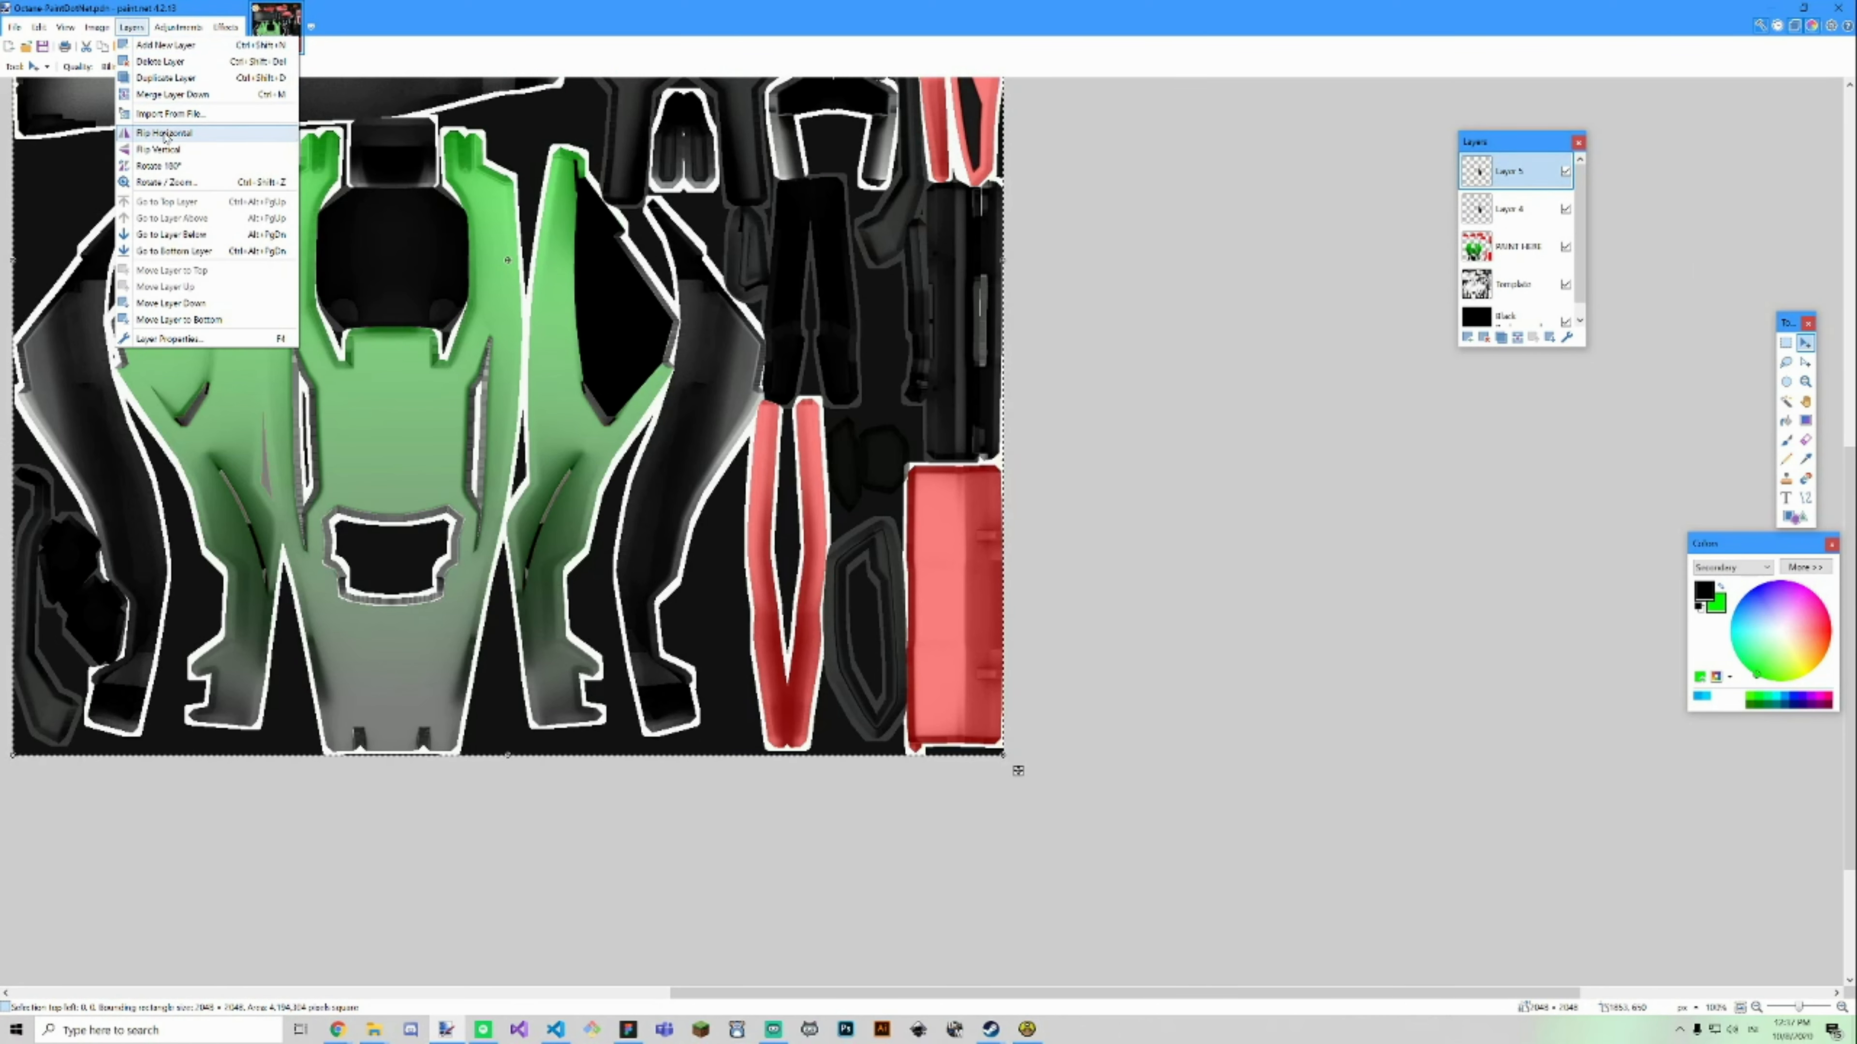
pyautogui.click(166, 138)
# Move the mirrored black shape onto the opposite side panel and align it precisely with the slit and panel edges.
pyautogui.moveTo(393, 317); pyautogui.dragTo(167, 321)
pyautogui.scroll(7, 166, 320)
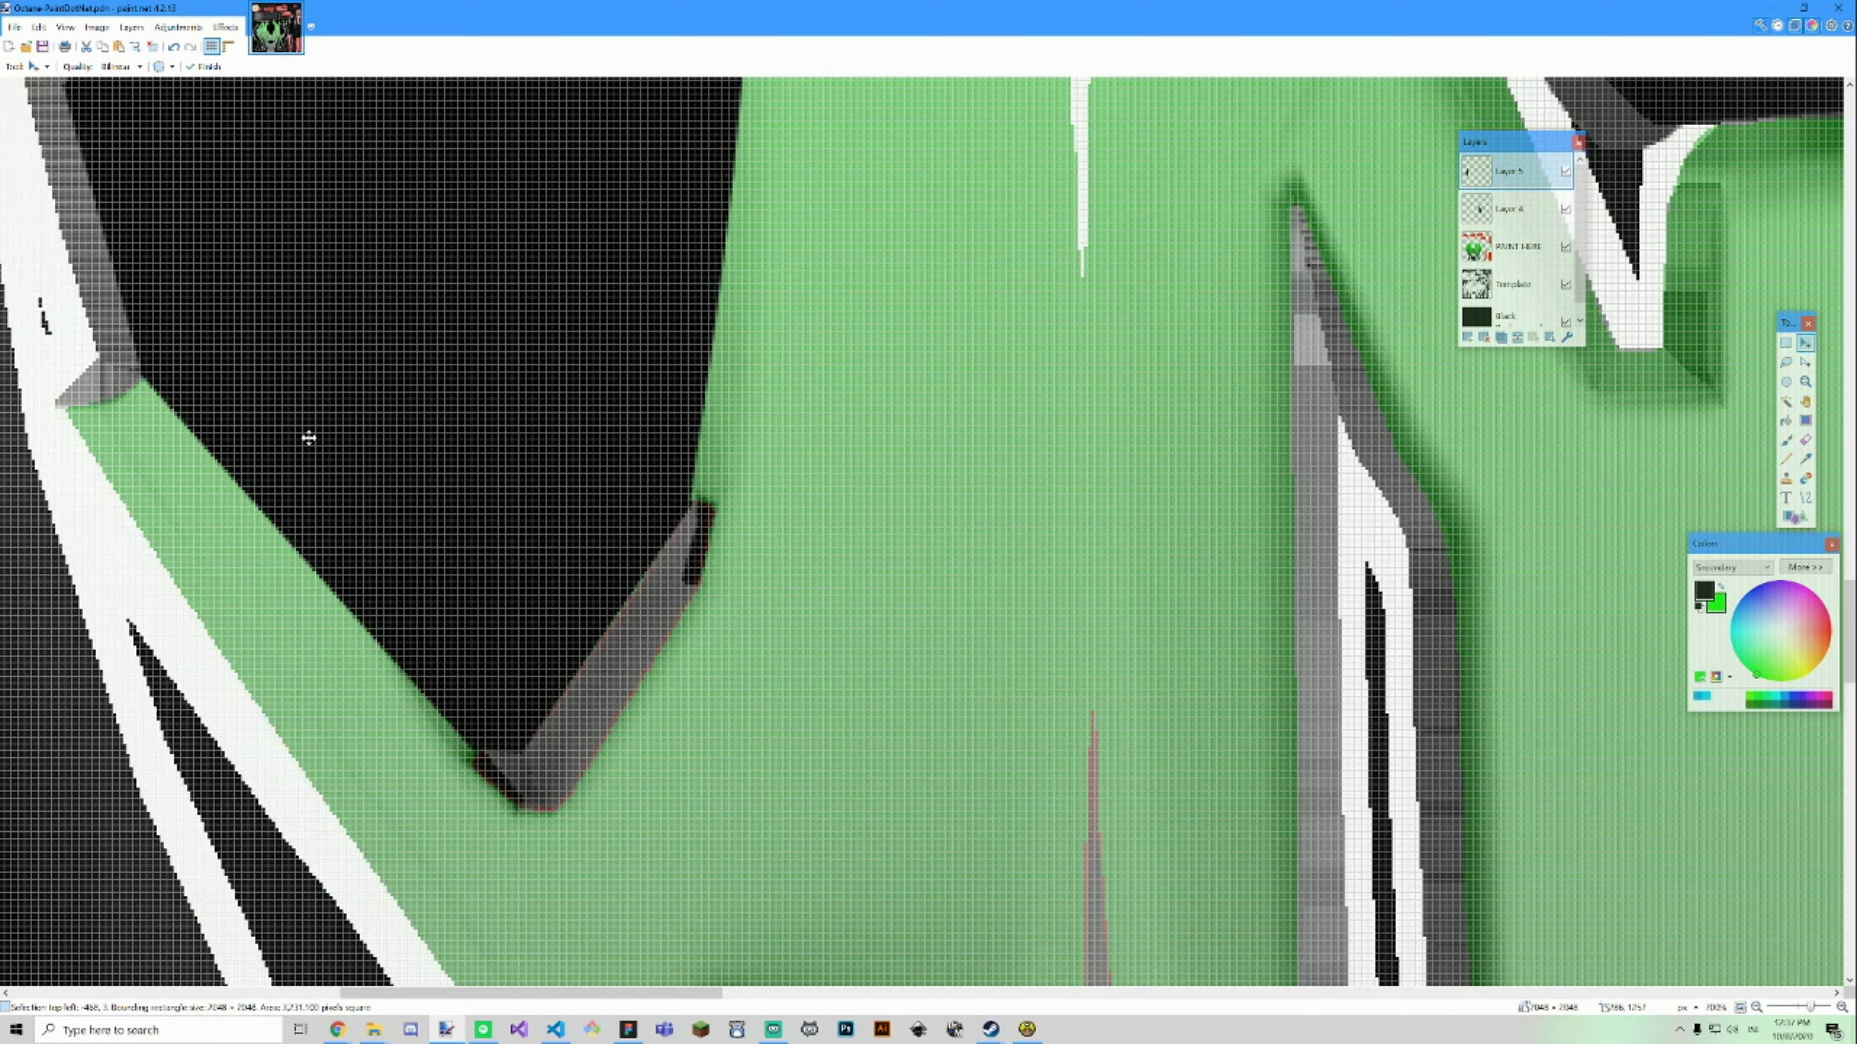
pyautogui.moveTo(310, 436); pyautogui.dragTo(314, 435)
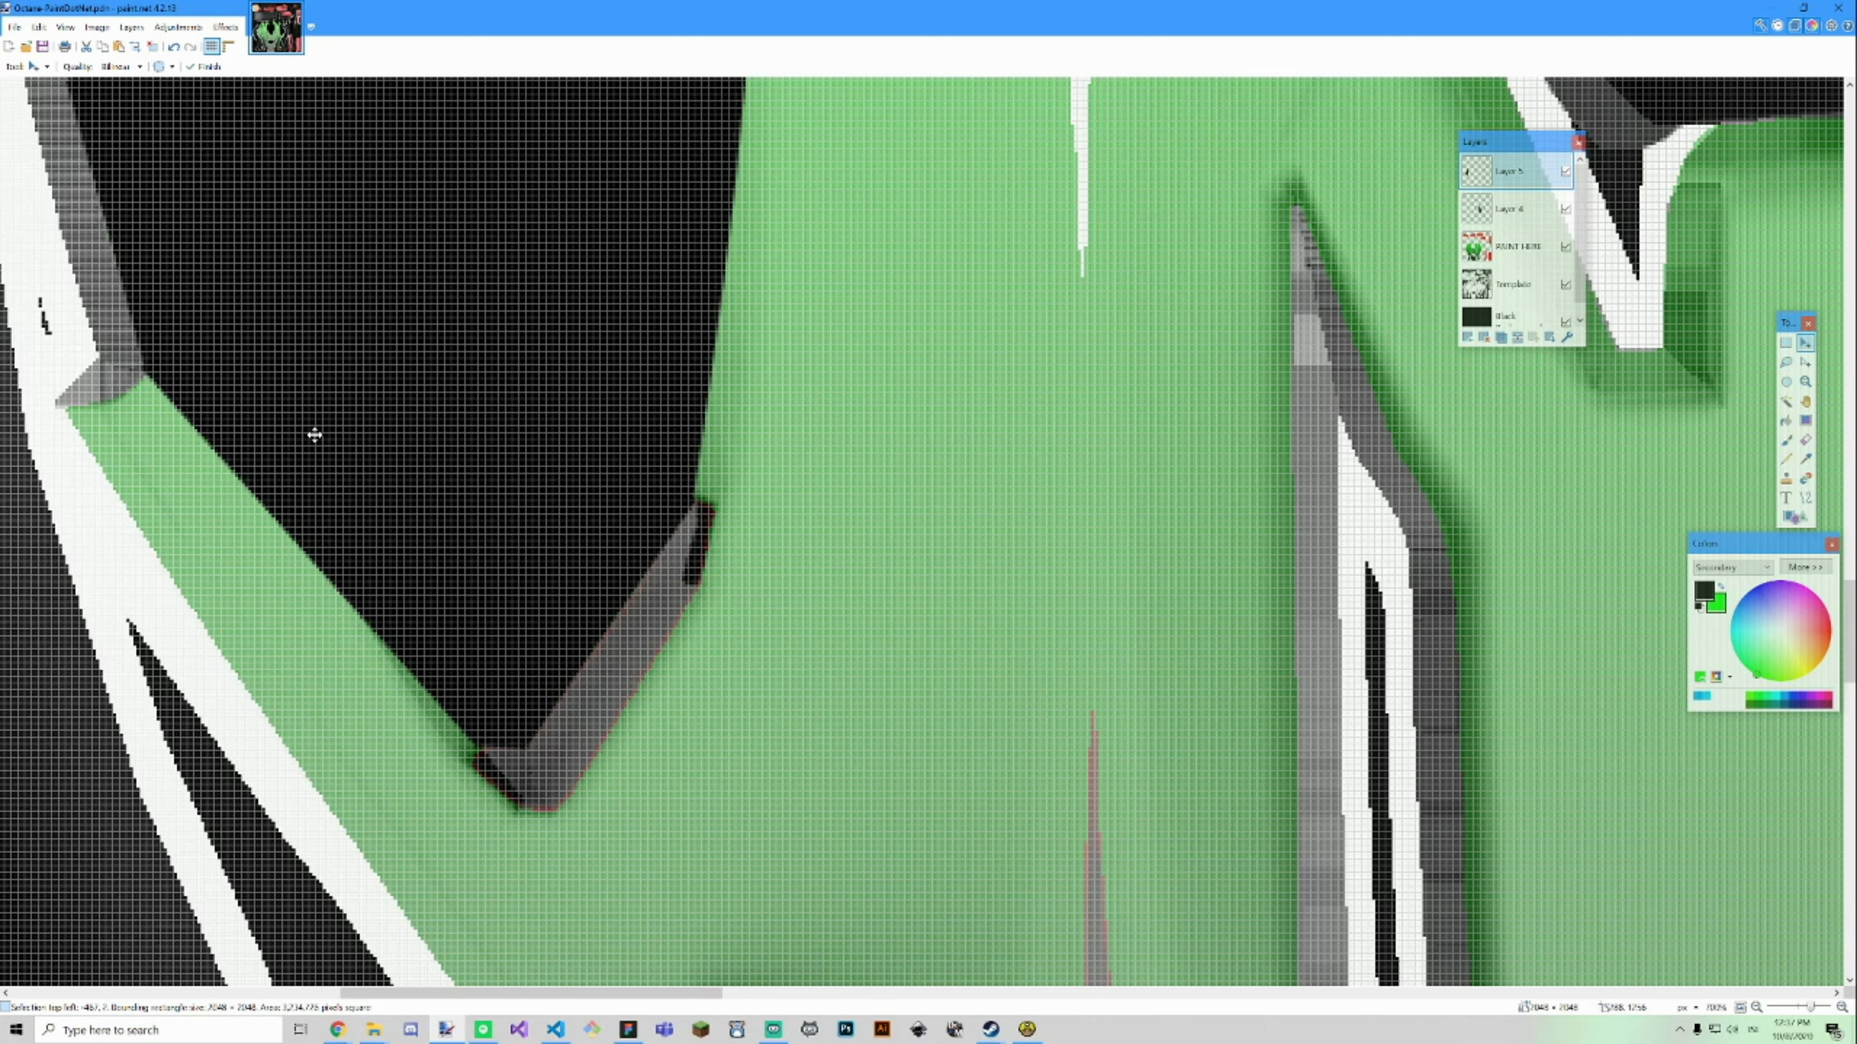
pyautogui.scroll(10, 314, 435)
pyautogui.scroll(-8, 318, 434)
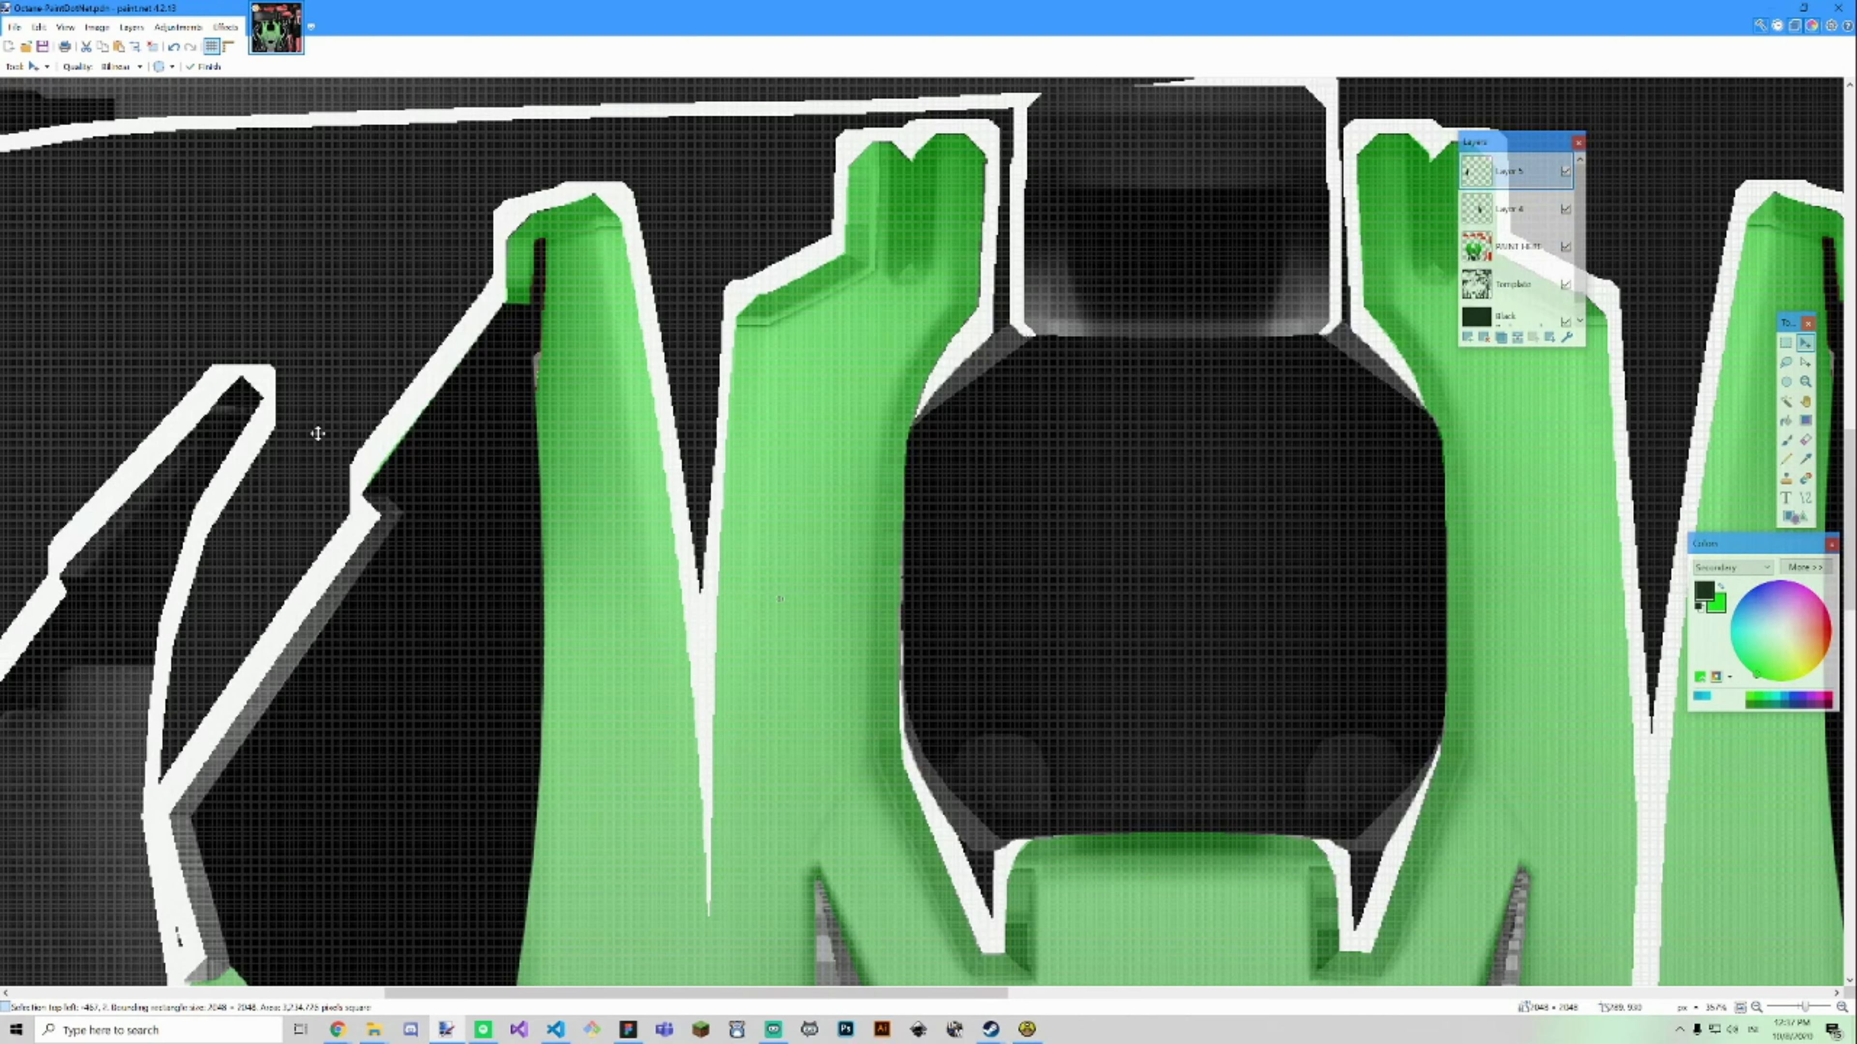
pyautogui.scroll(-2, 690, 519)
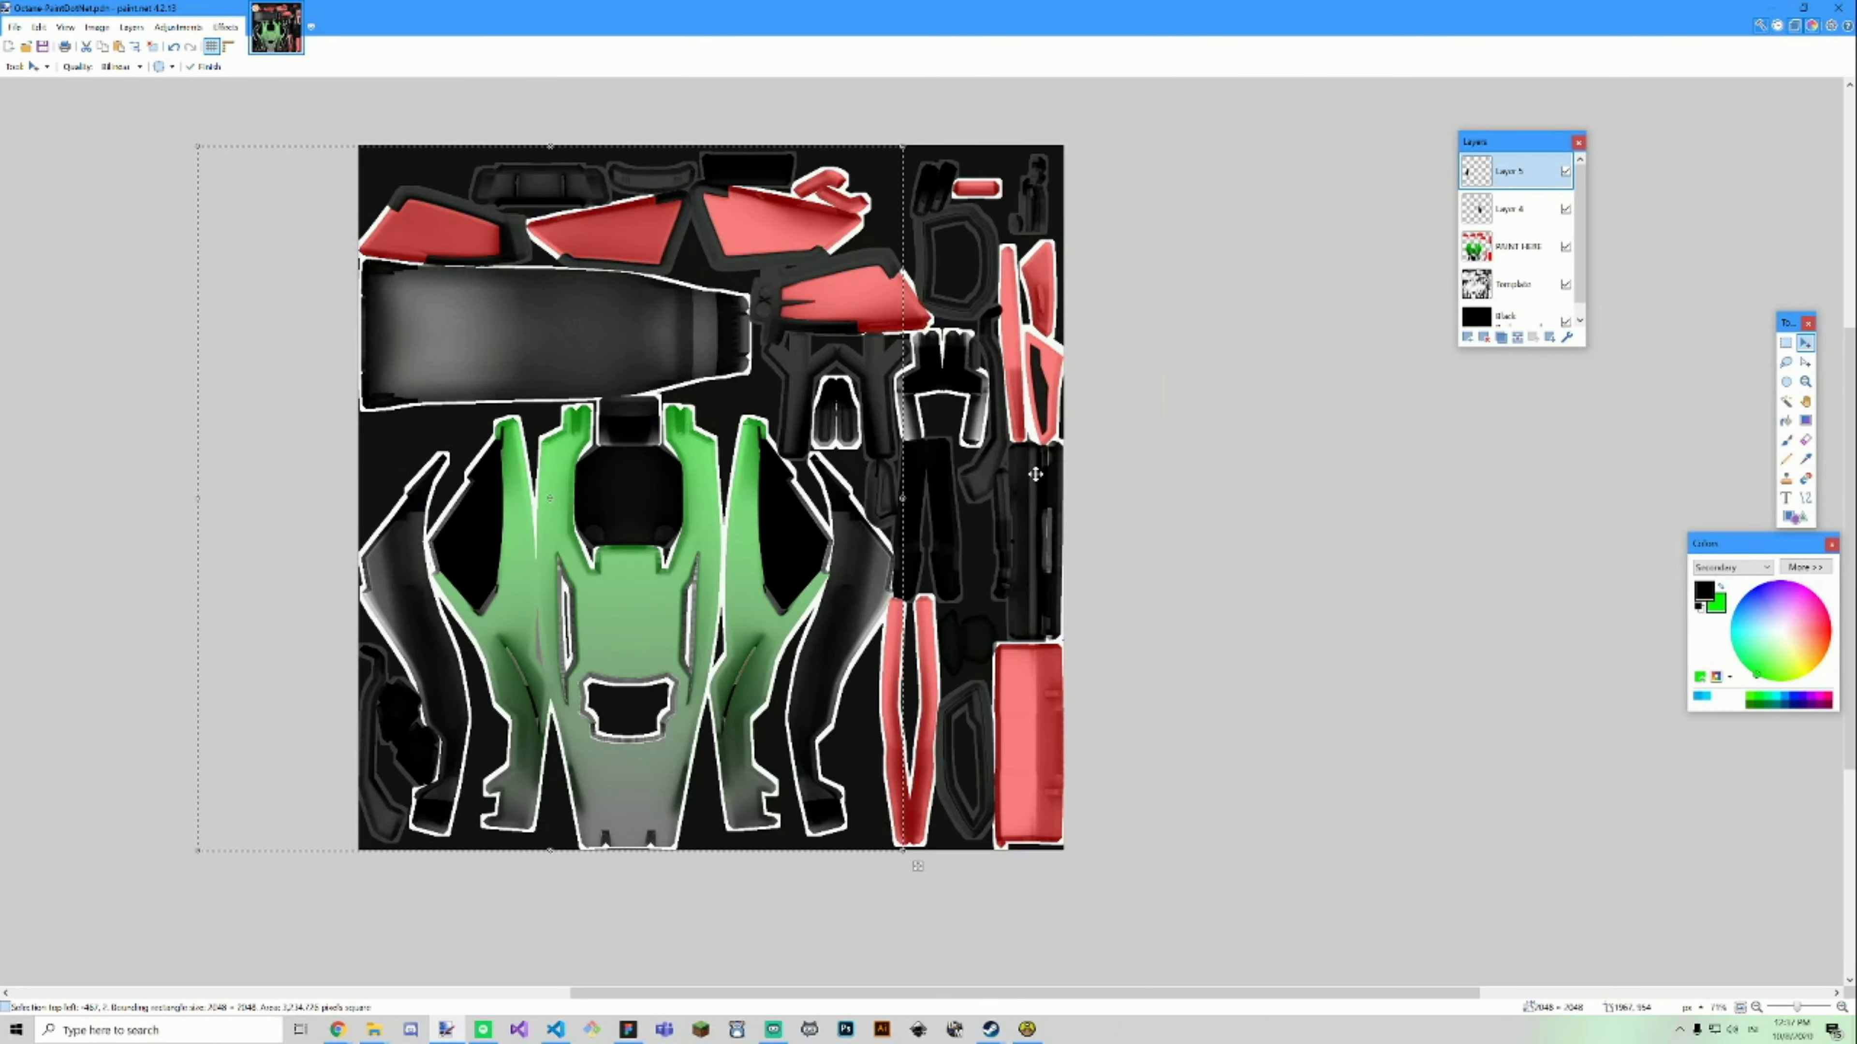
# Merge the mirrored shape's layer down into the layer with the original black shape.
pyautogui.click(1518, 338)
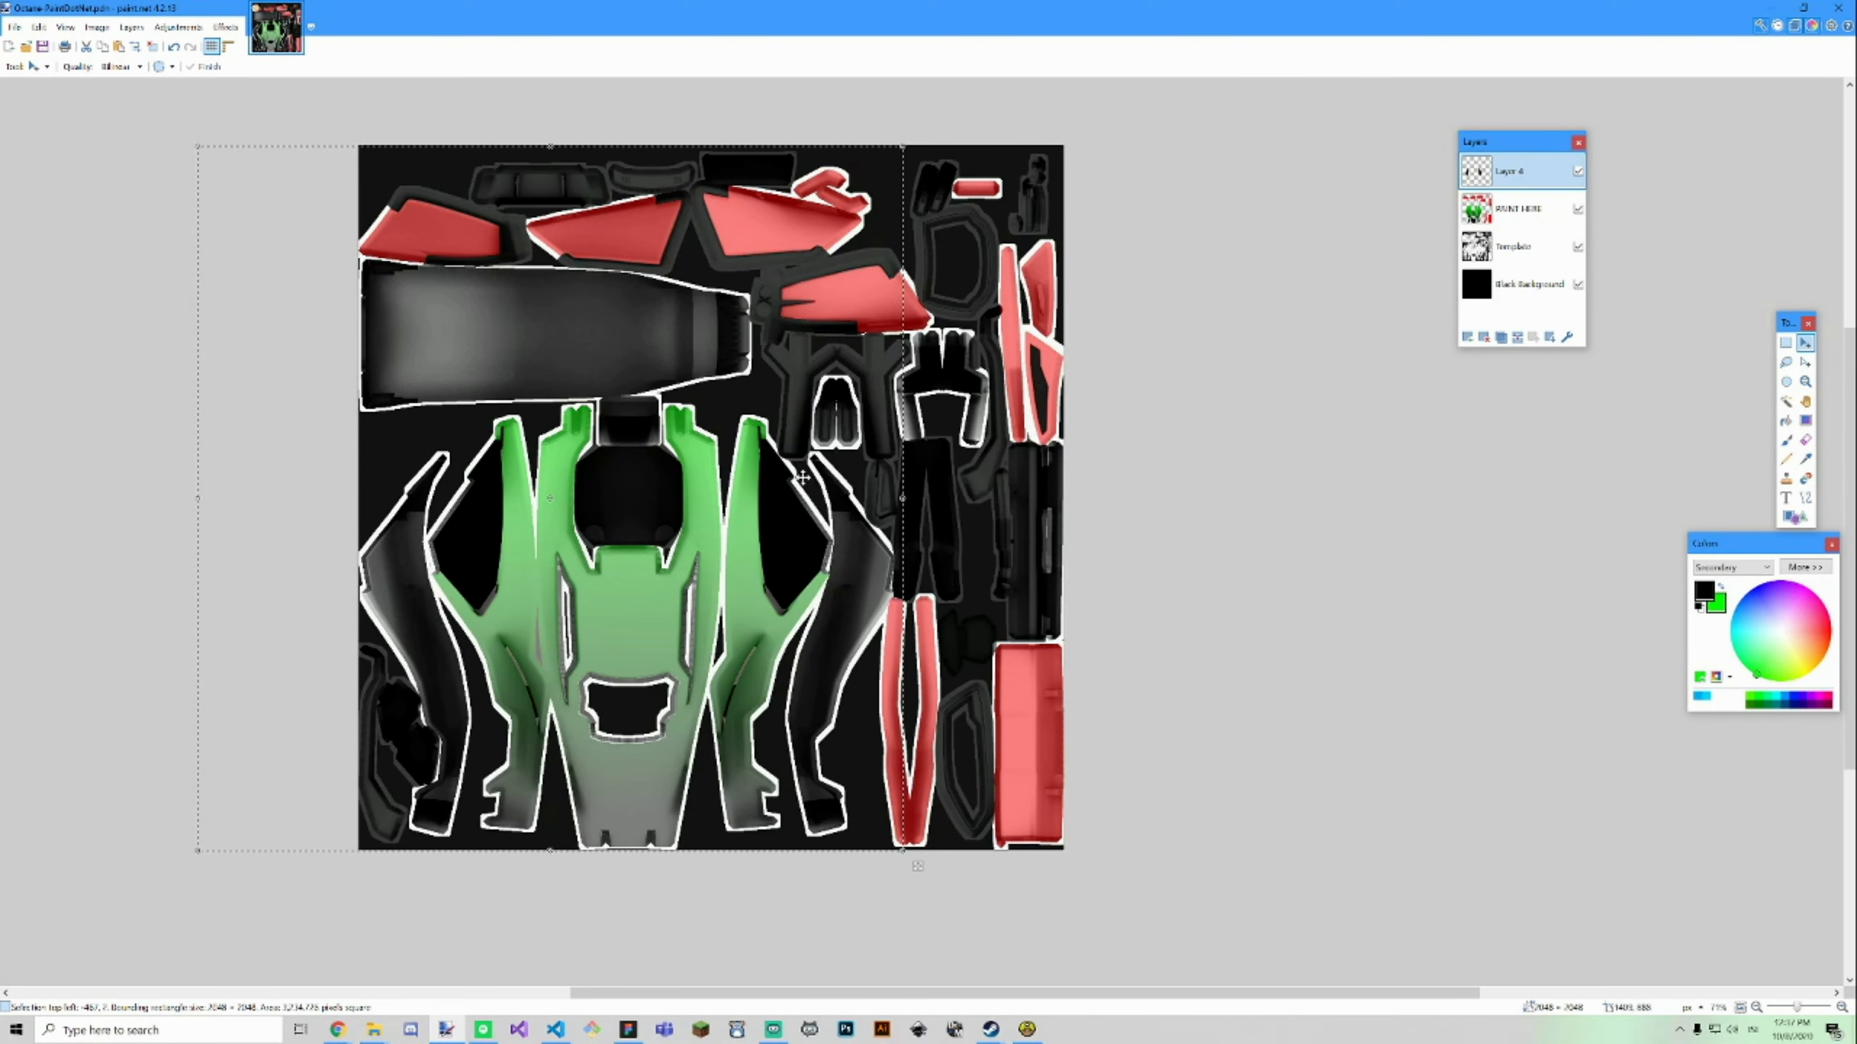
pyautogui.moveTo(662, 553); pyautogui.dragTo(695, 534)
pyautogui.hotkey('ctrl', 'z')
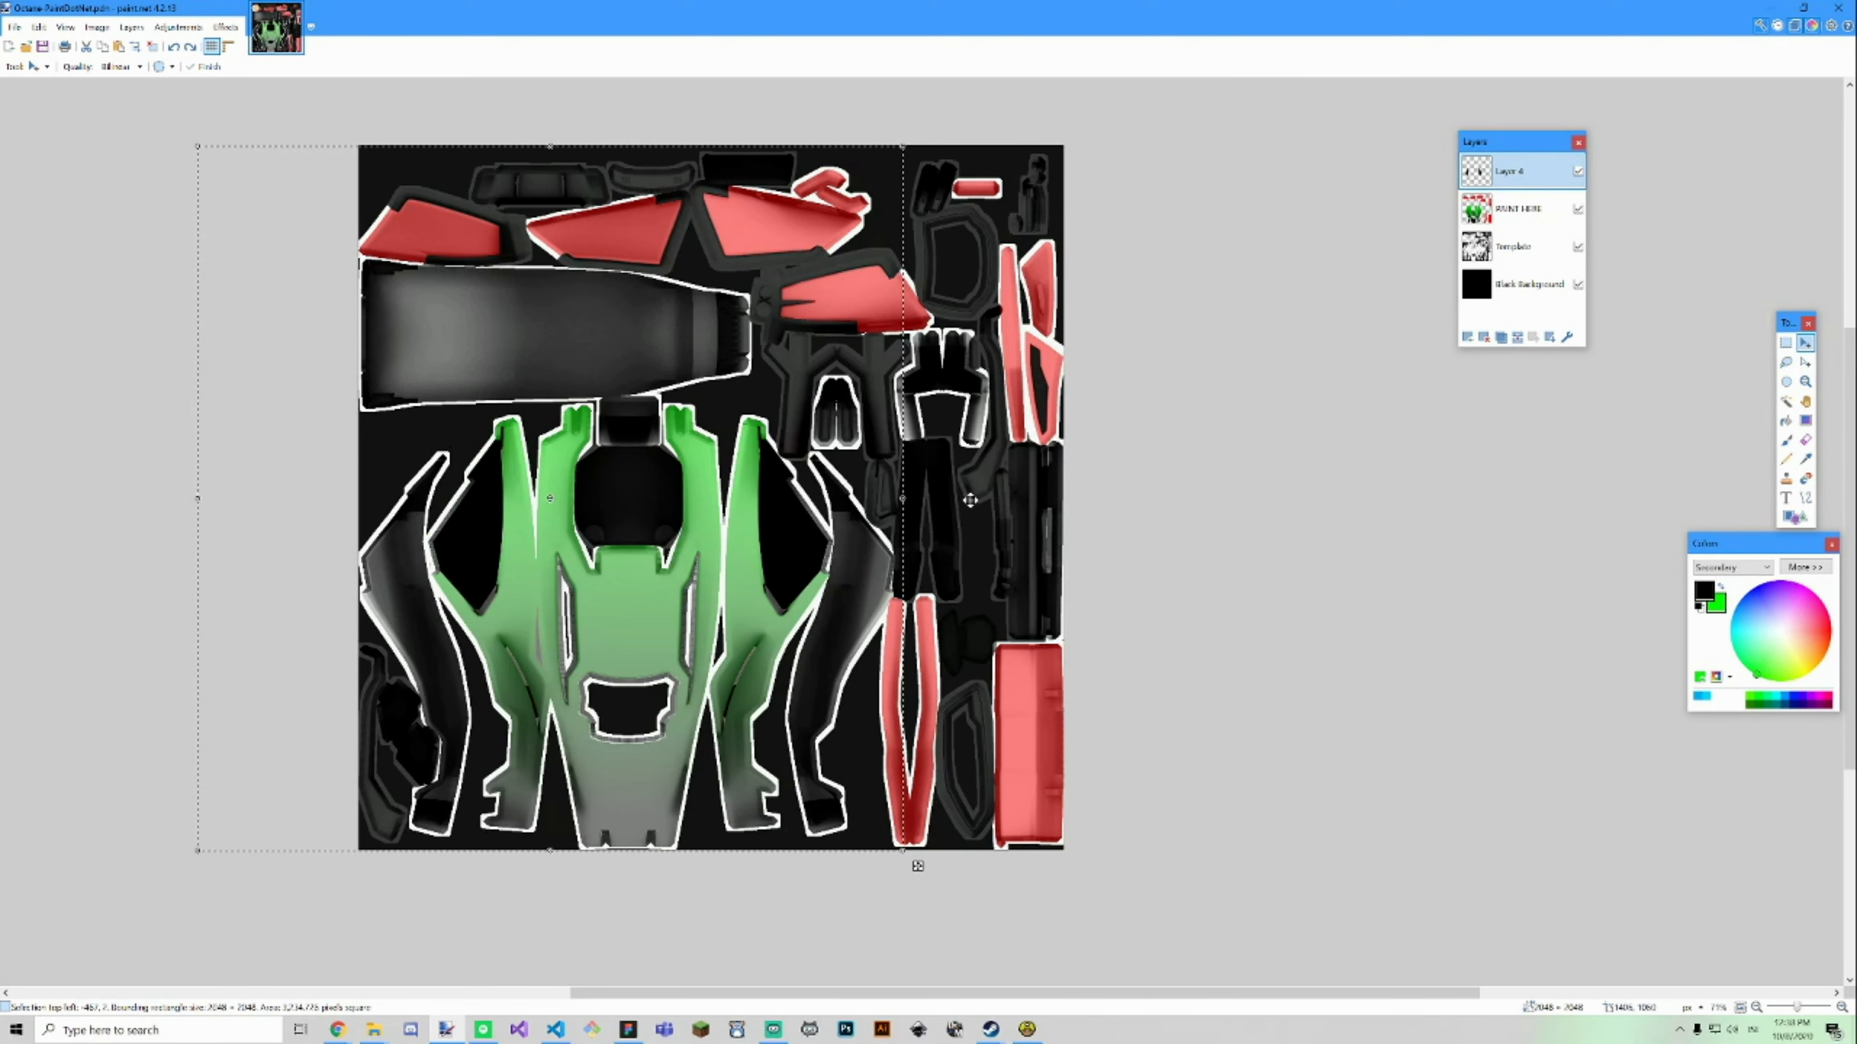
# Set the PAINT HERE layer's opacity to 255 and examine the gradient panels with their black side shapes.
pyautogui.click(1518, 209)
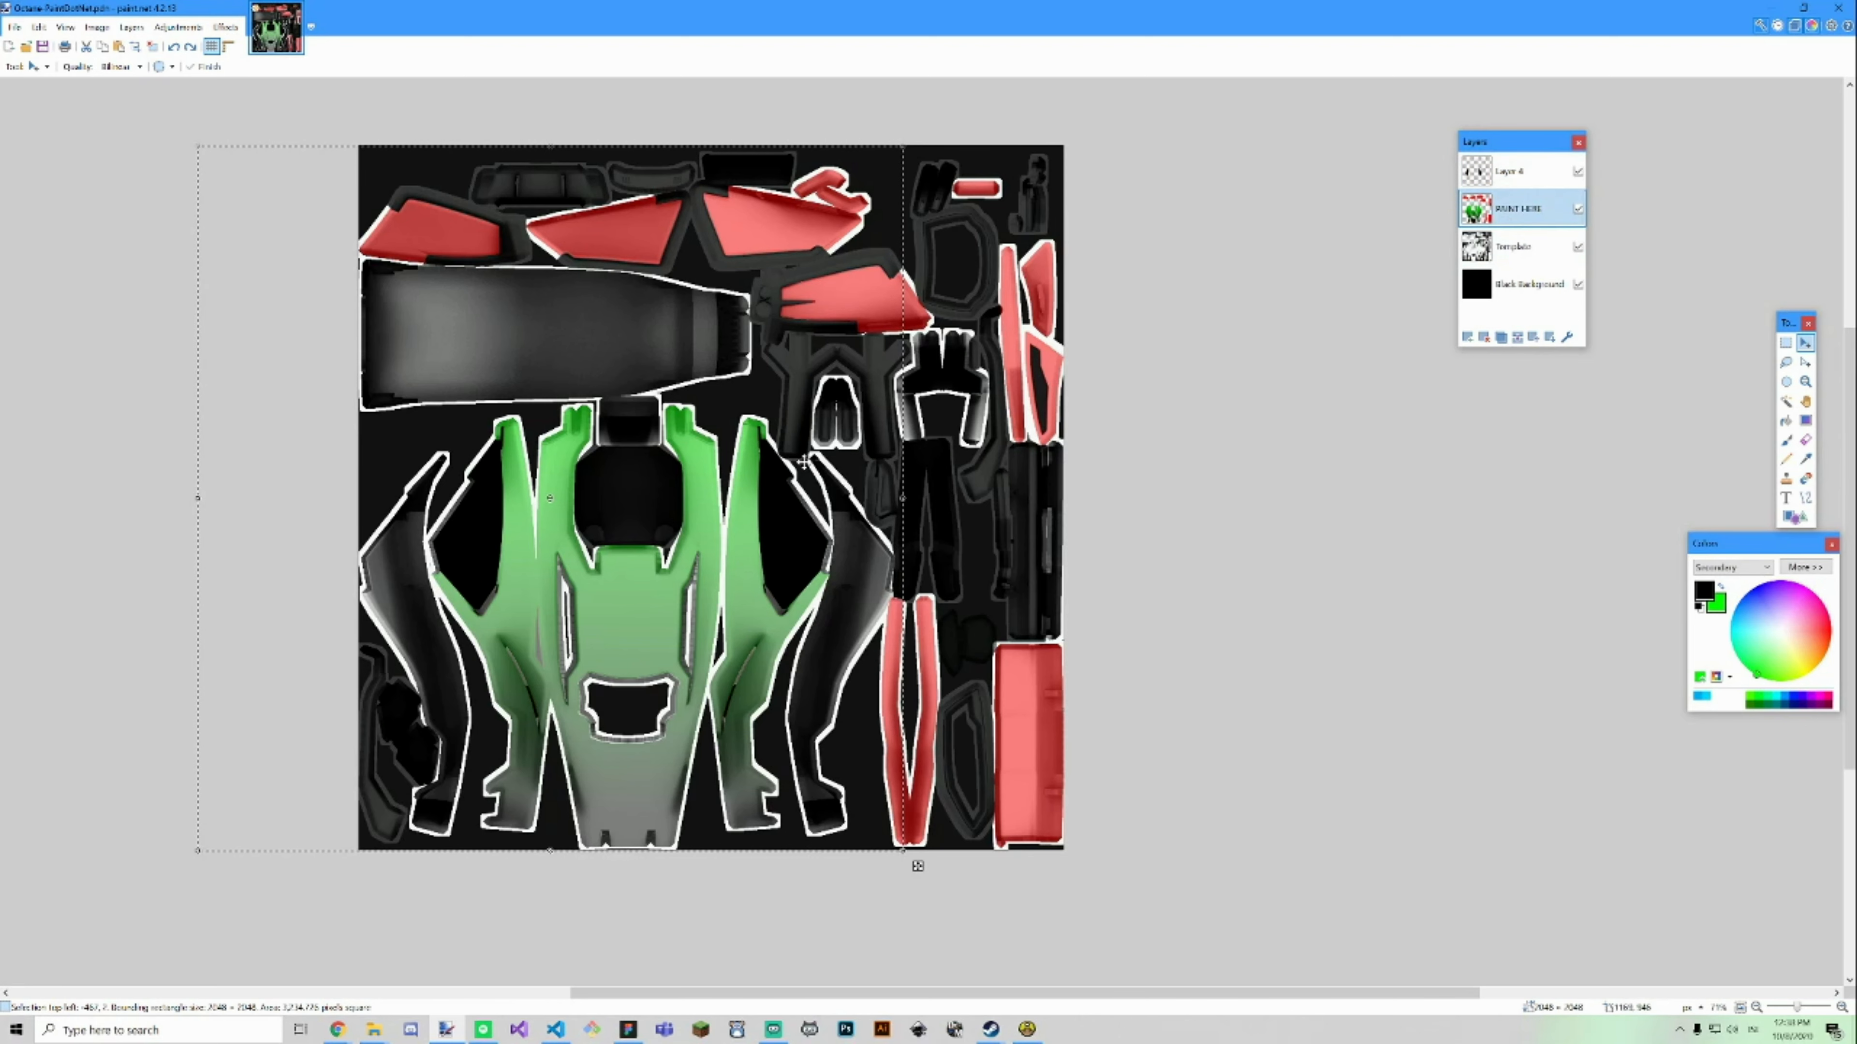
pyautogui.doubleClick(1518, 208)
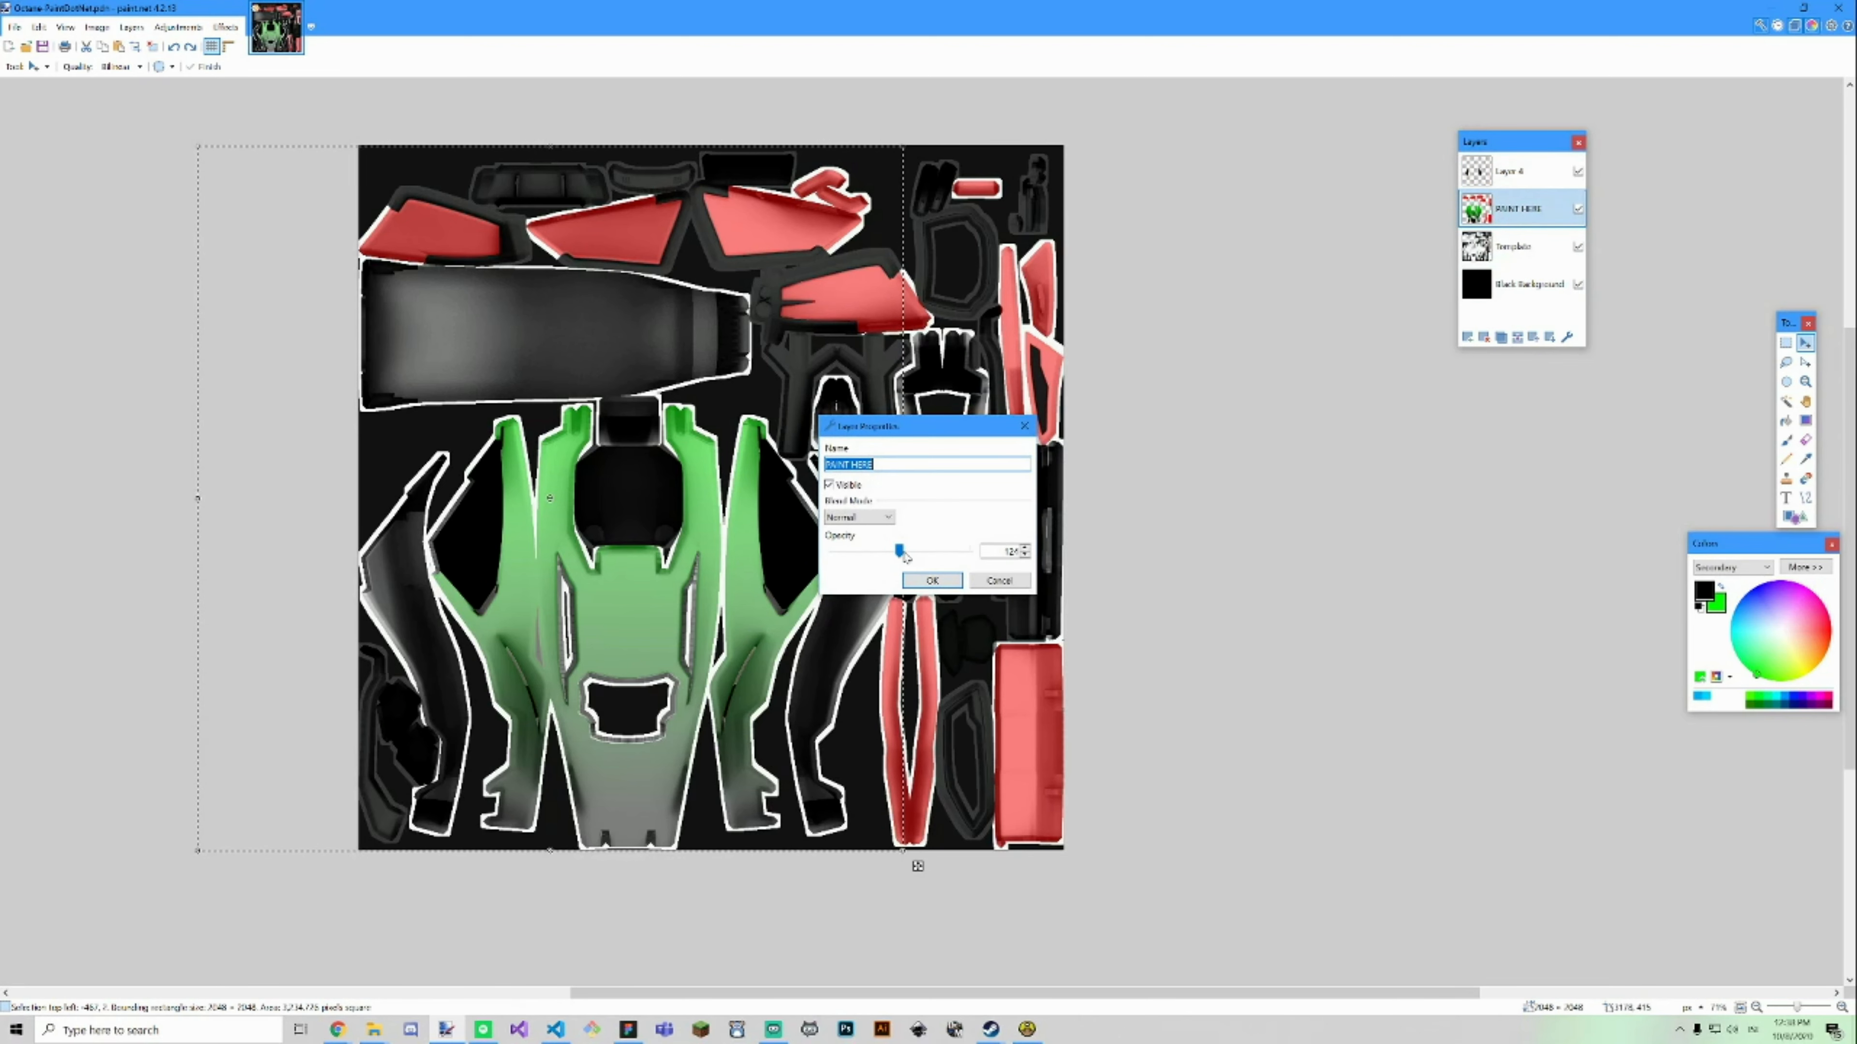
pyautogui.moveTo(904, 556); pyautogui.dragTo(971, 553)
pyautogui.press('Return')
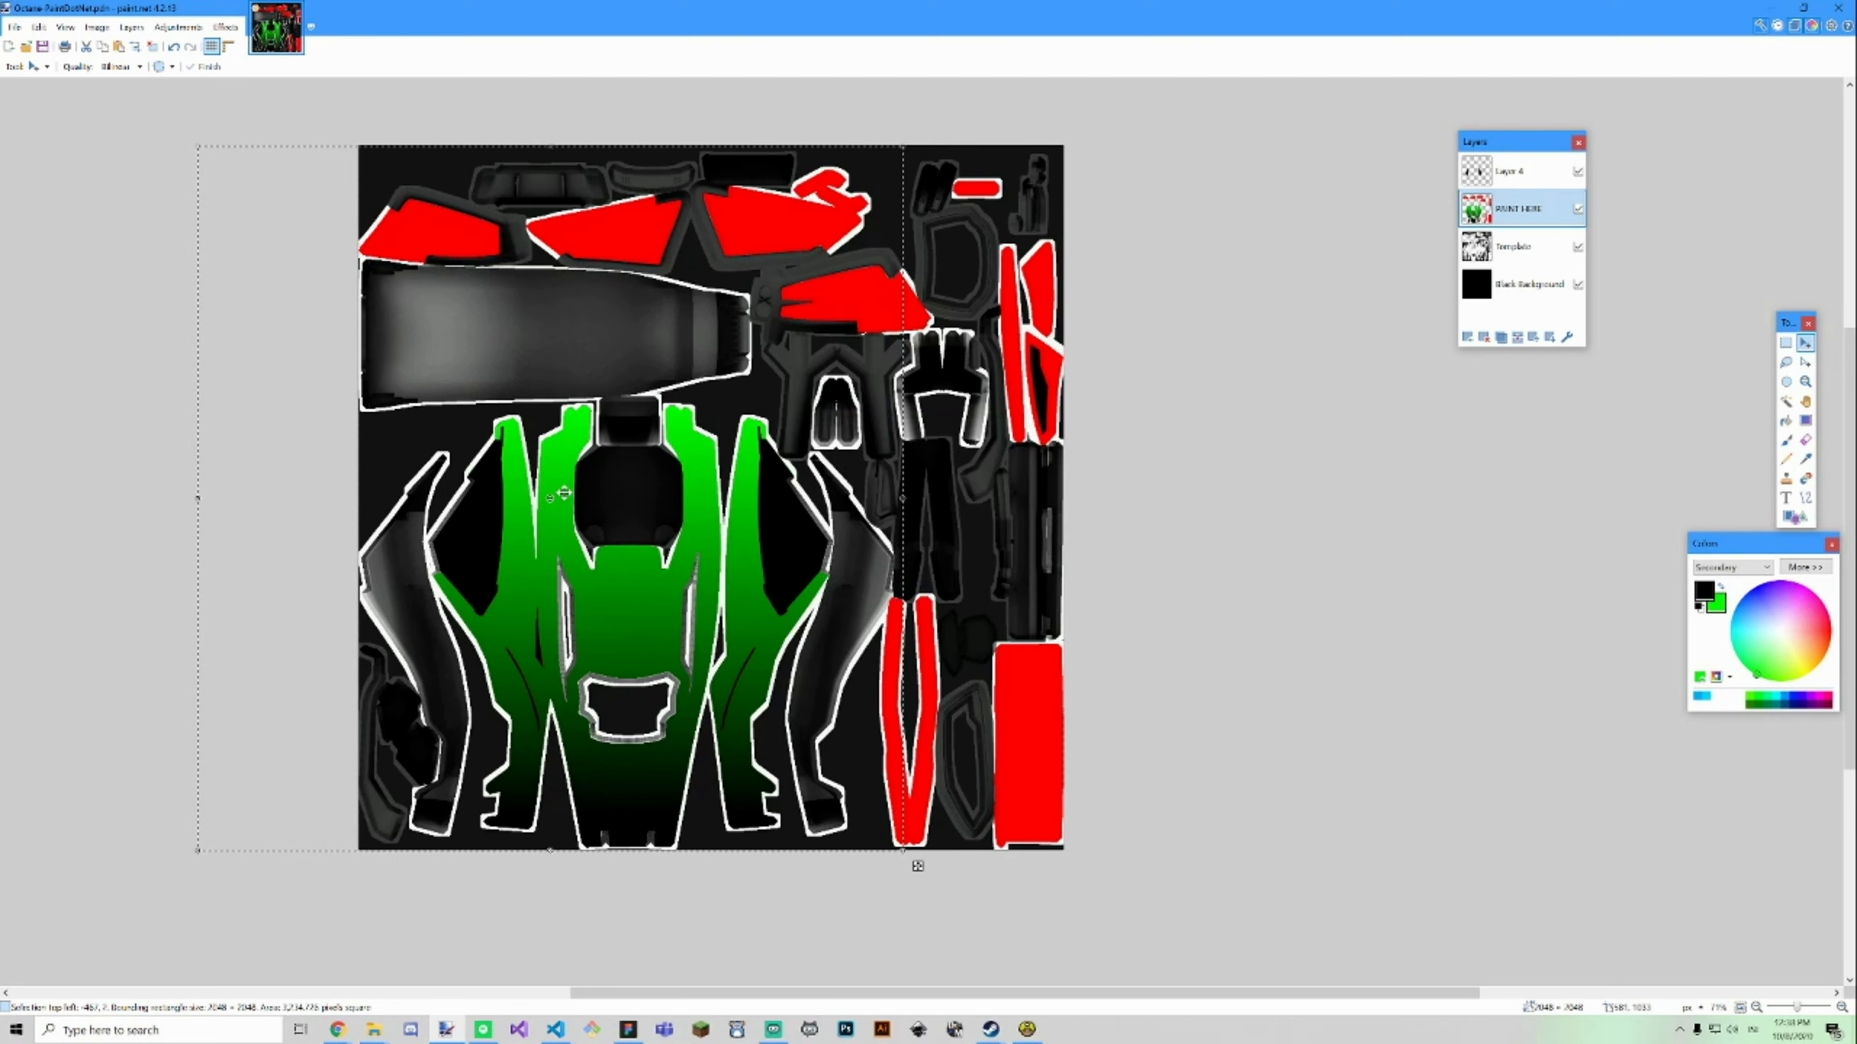
pyautogui.scroll(2, 522, 624)
pyautogui.scroll(-1, 584, 626)
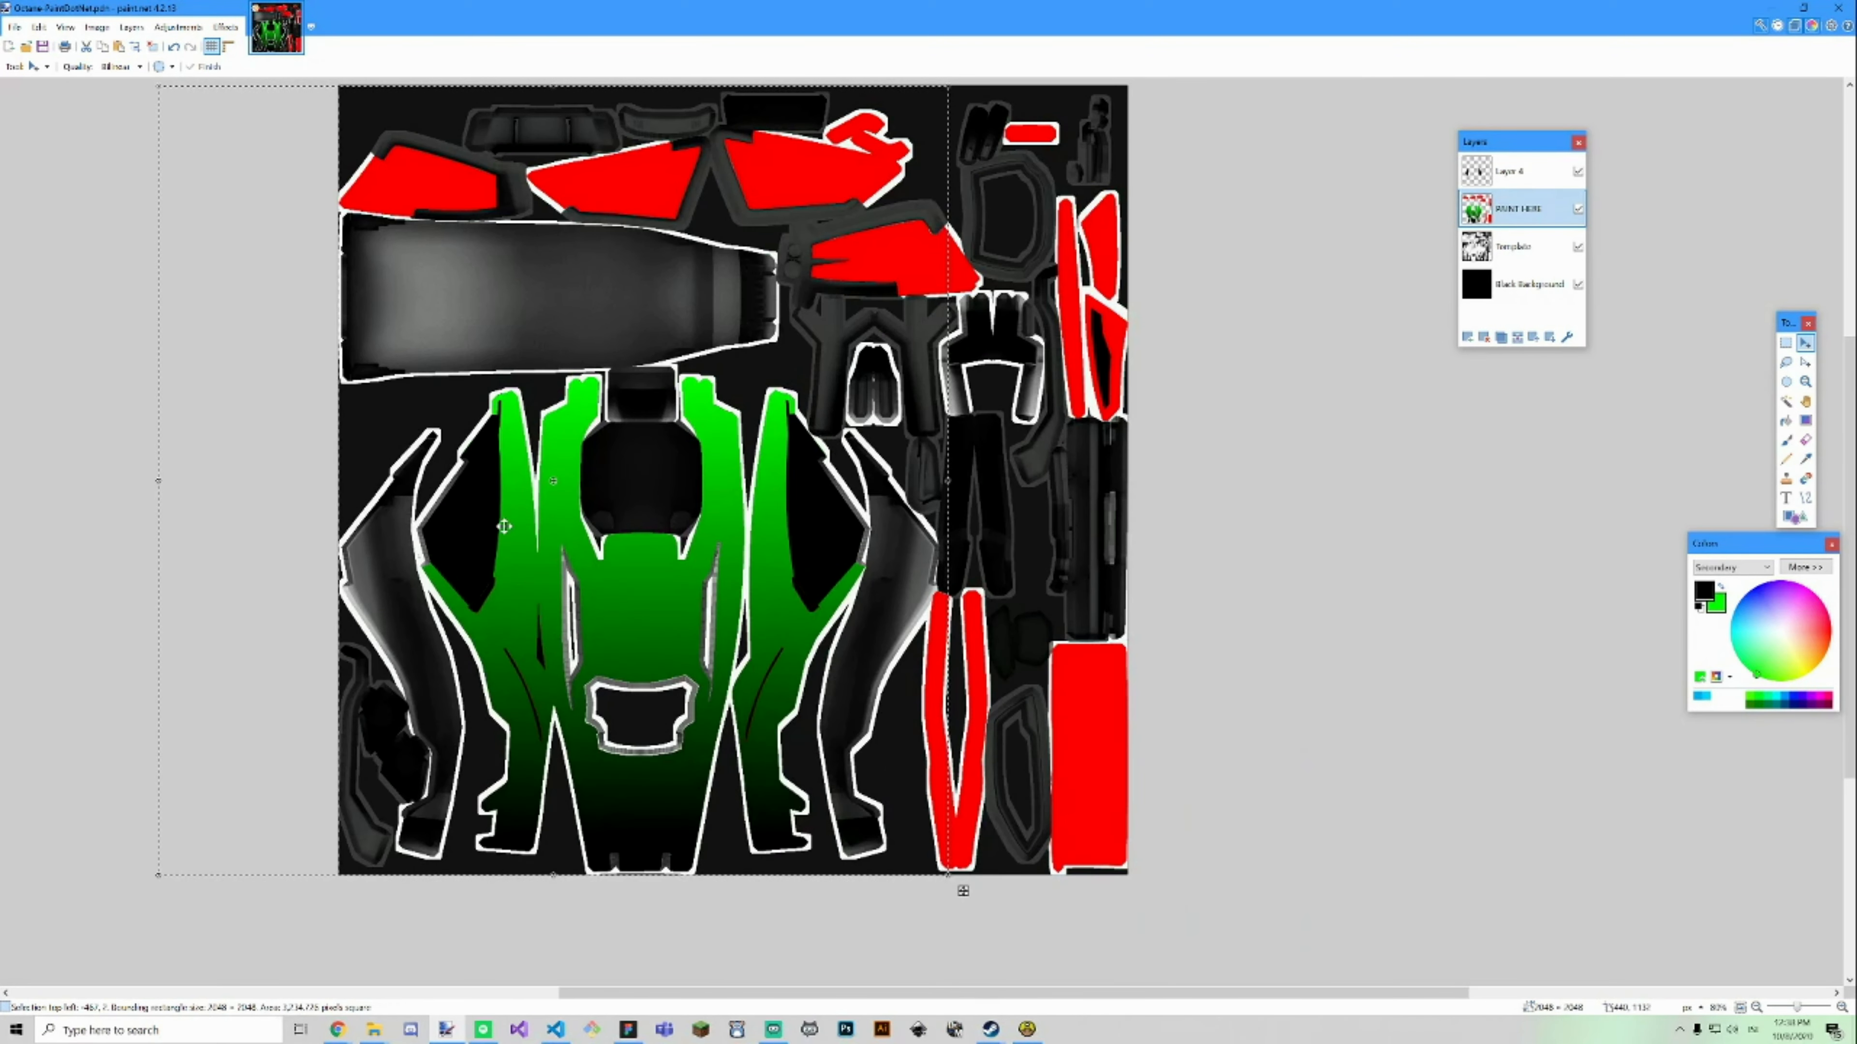
pyautogui.scroll(-1, 674, 657)
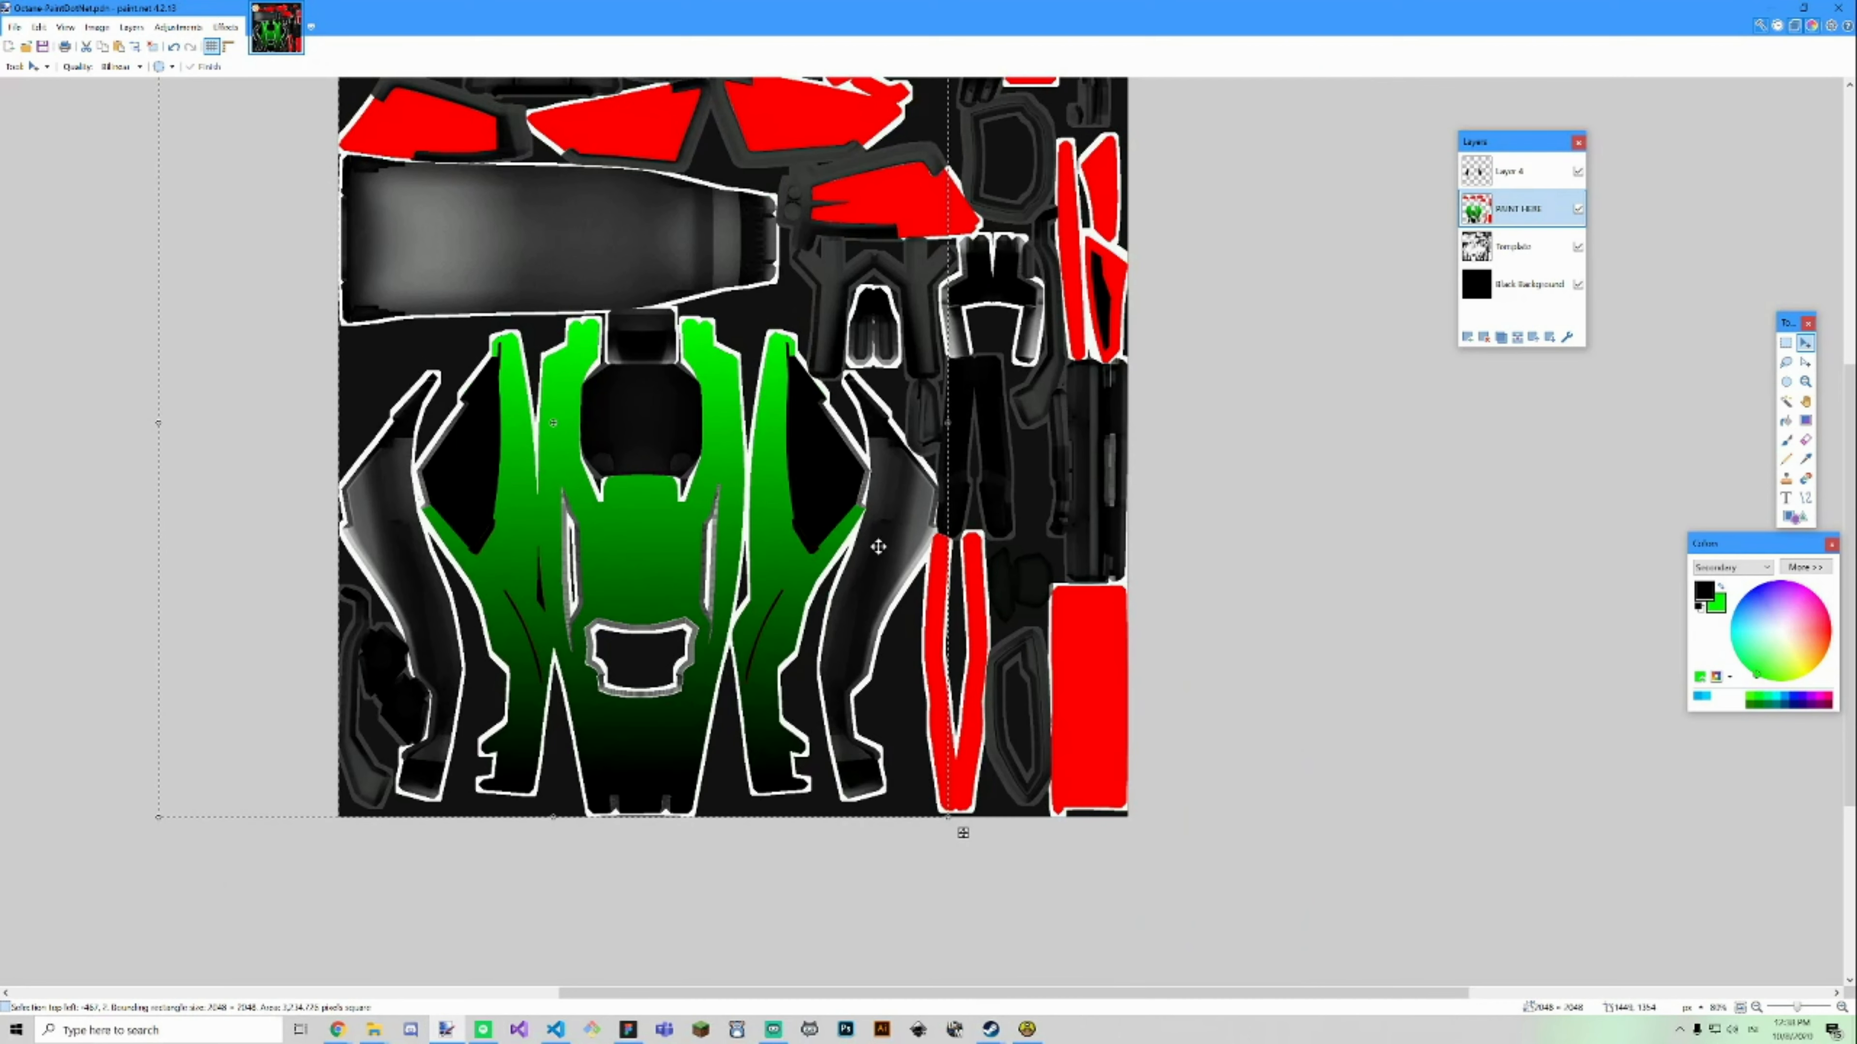
pyautogui.scroll(5, 680, 541)
pyautogui.scroll(-4, 621, 615)
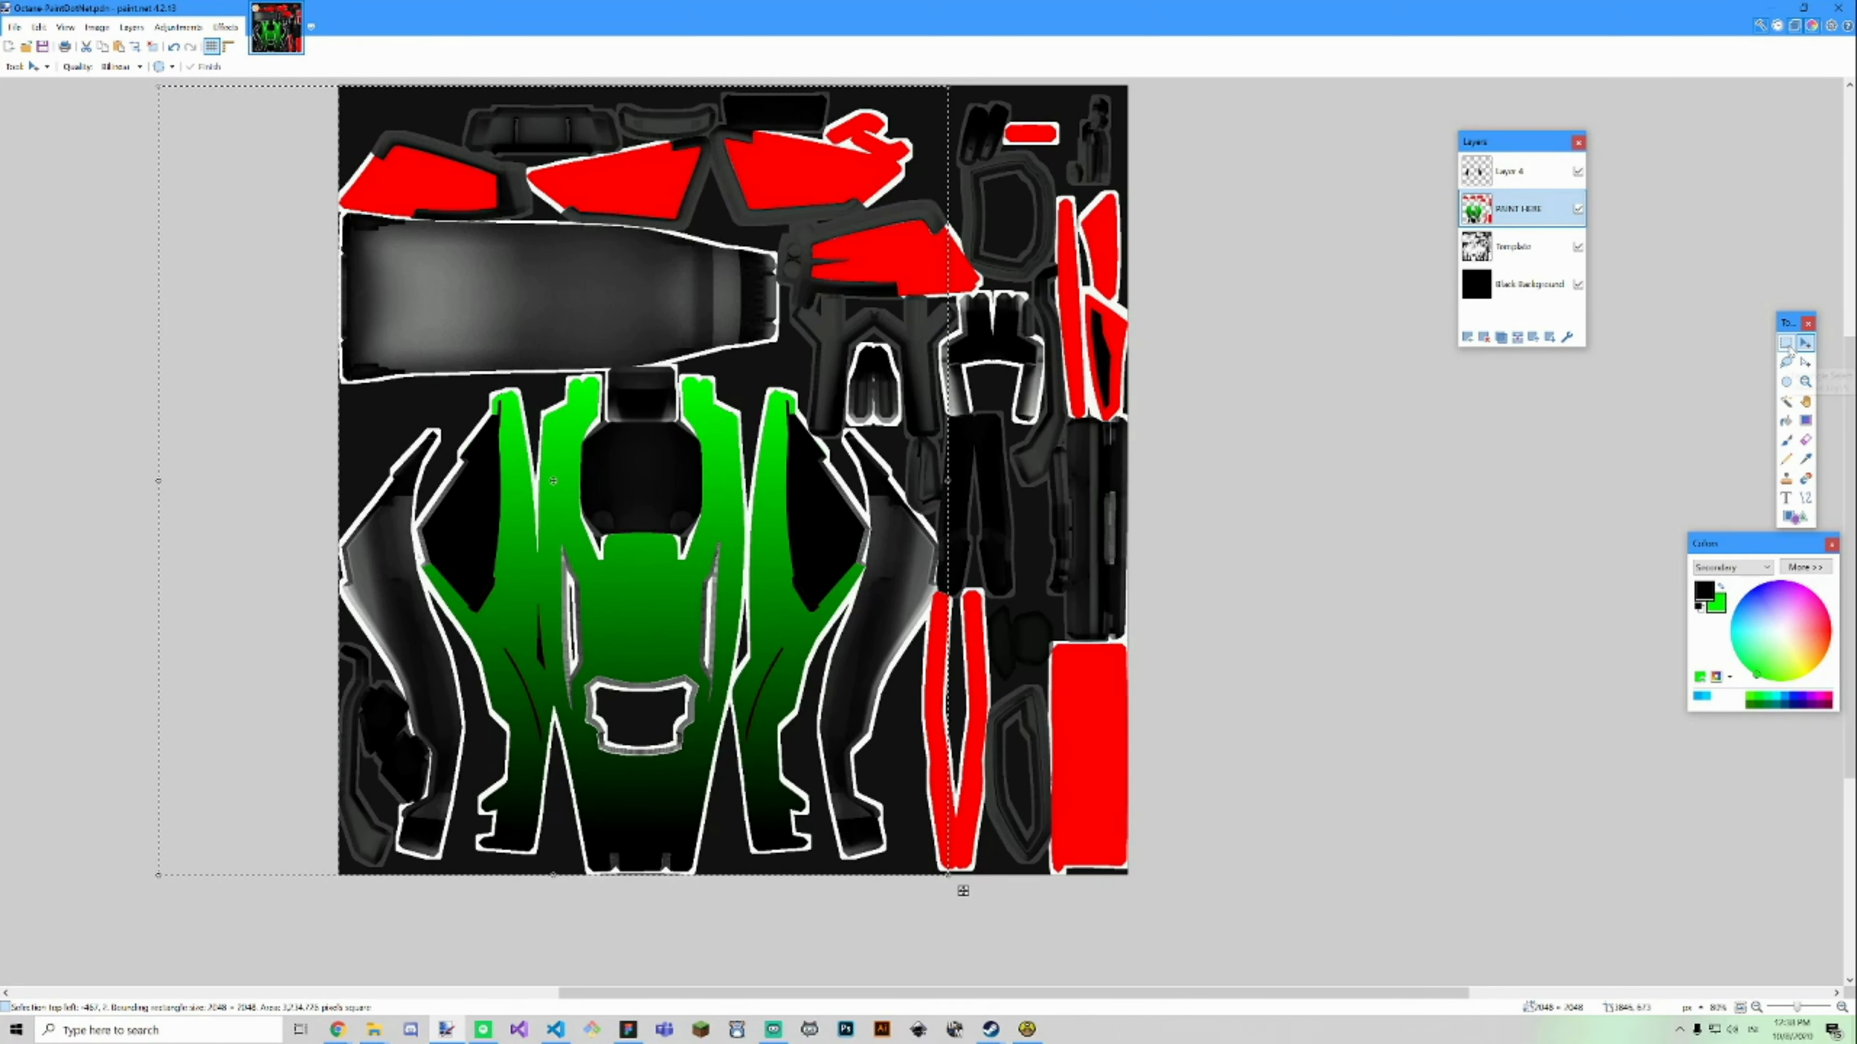
# Reduce the PAINT HERE layer's opacity again to reveal the template shading under the red and green panels.
pyautogui.press('F4')
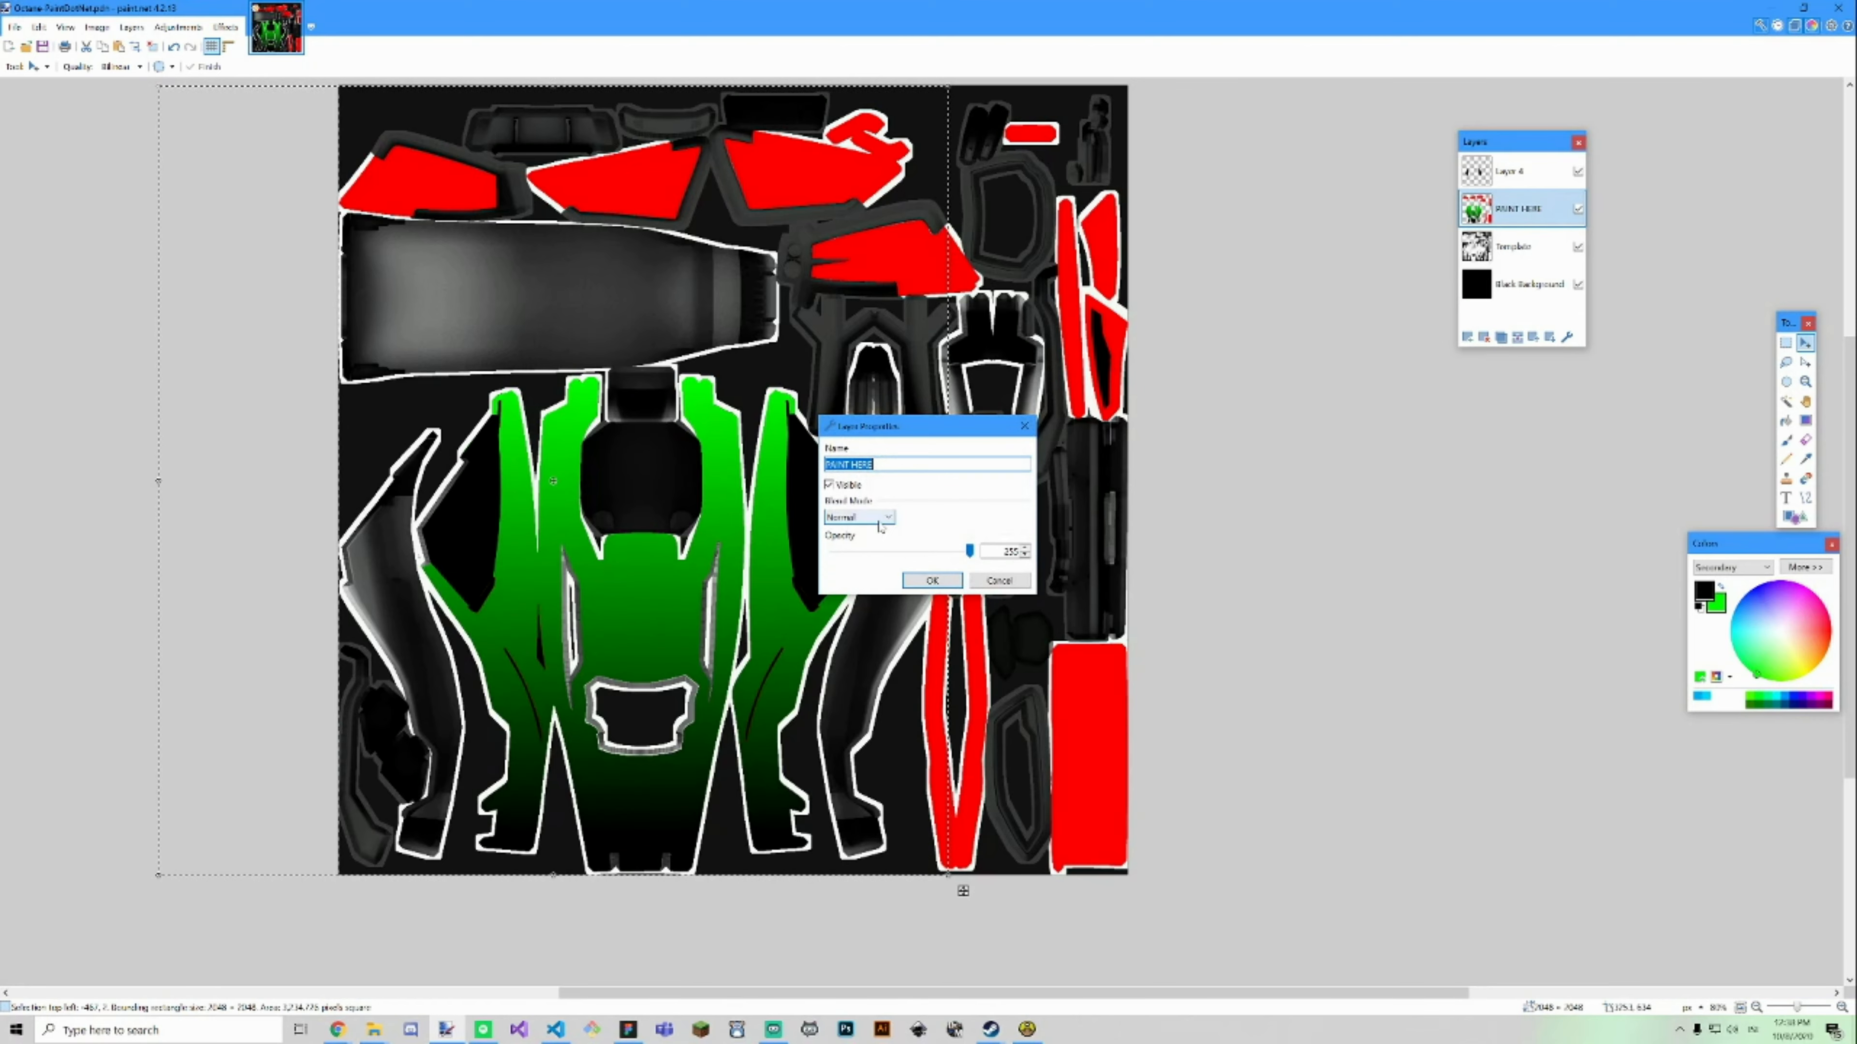
pyautogui.scroll(-3, 879, 524)
pyautogui.click(932, 579)
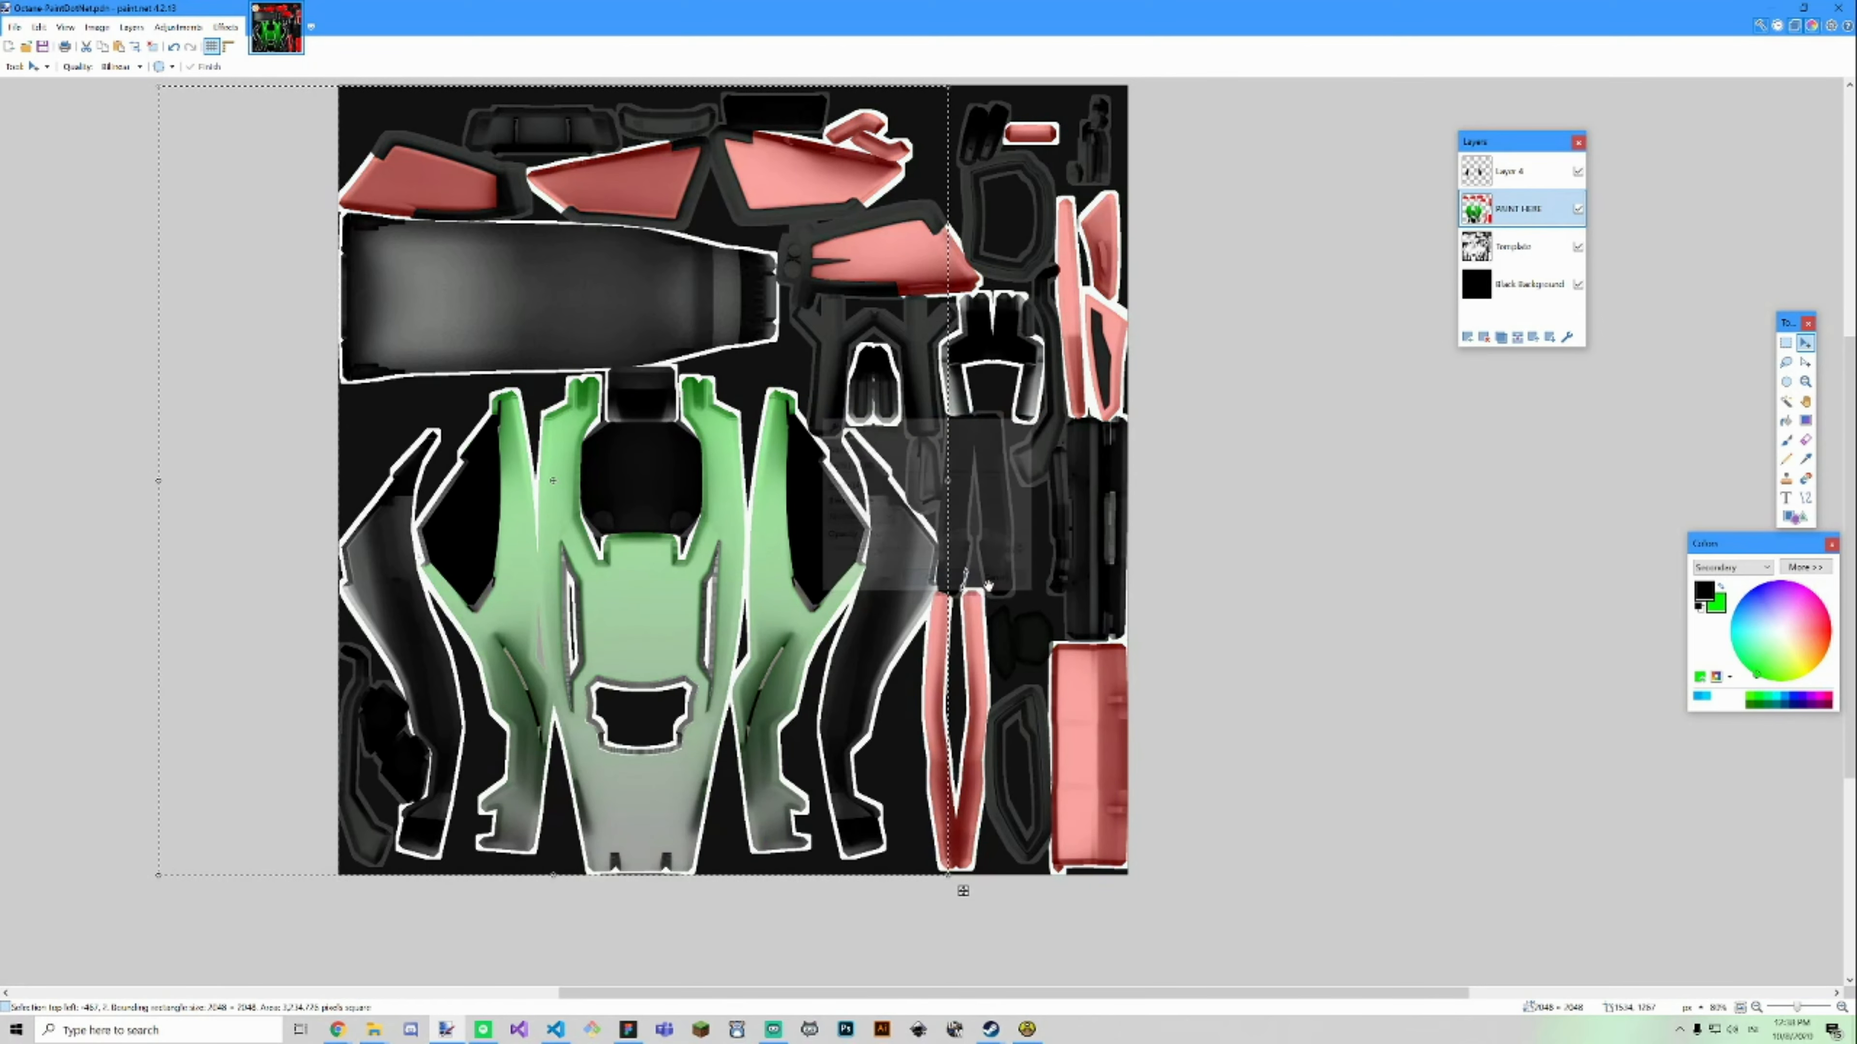
# Select the red rectangular panel at the template's lower corner with the Magic Wand and make the layer with the black shapes active.
pyautogui.scroll(4, 1097, 732)
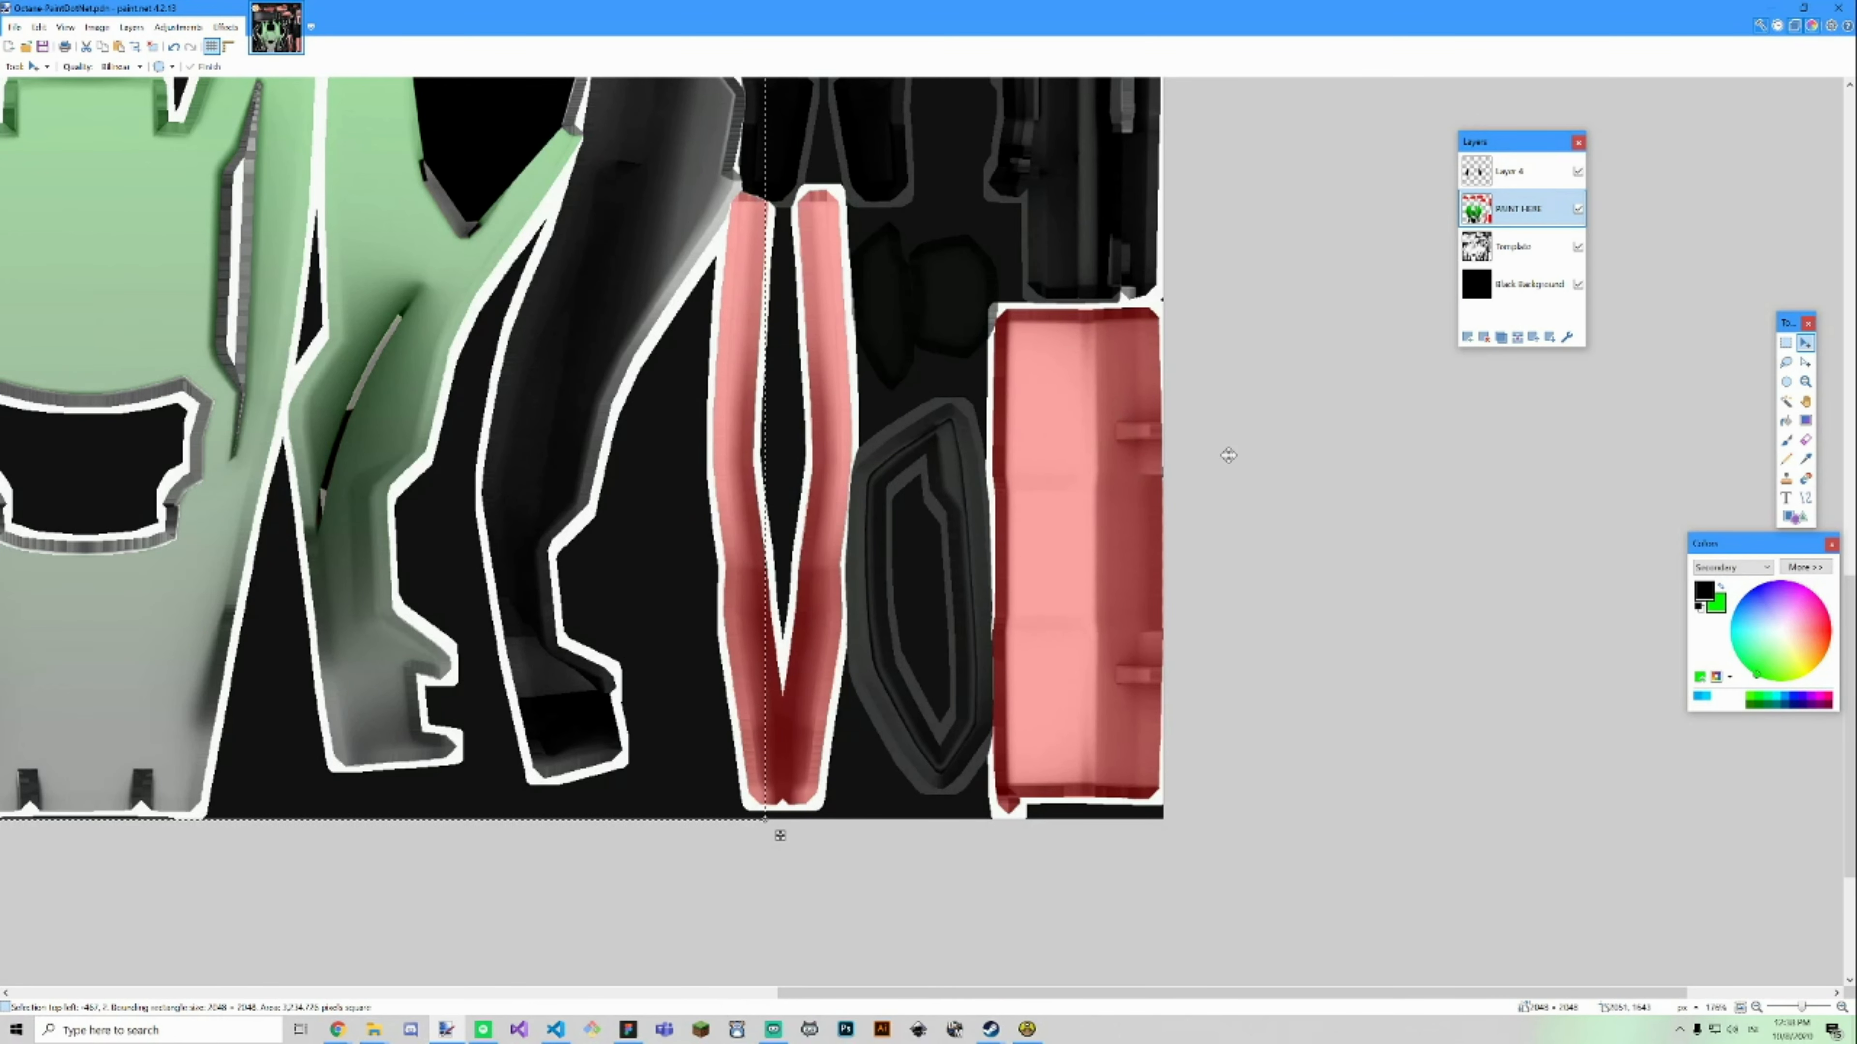
pyautogui.click(1785, 401)
pyautogui.click(1075, 512)
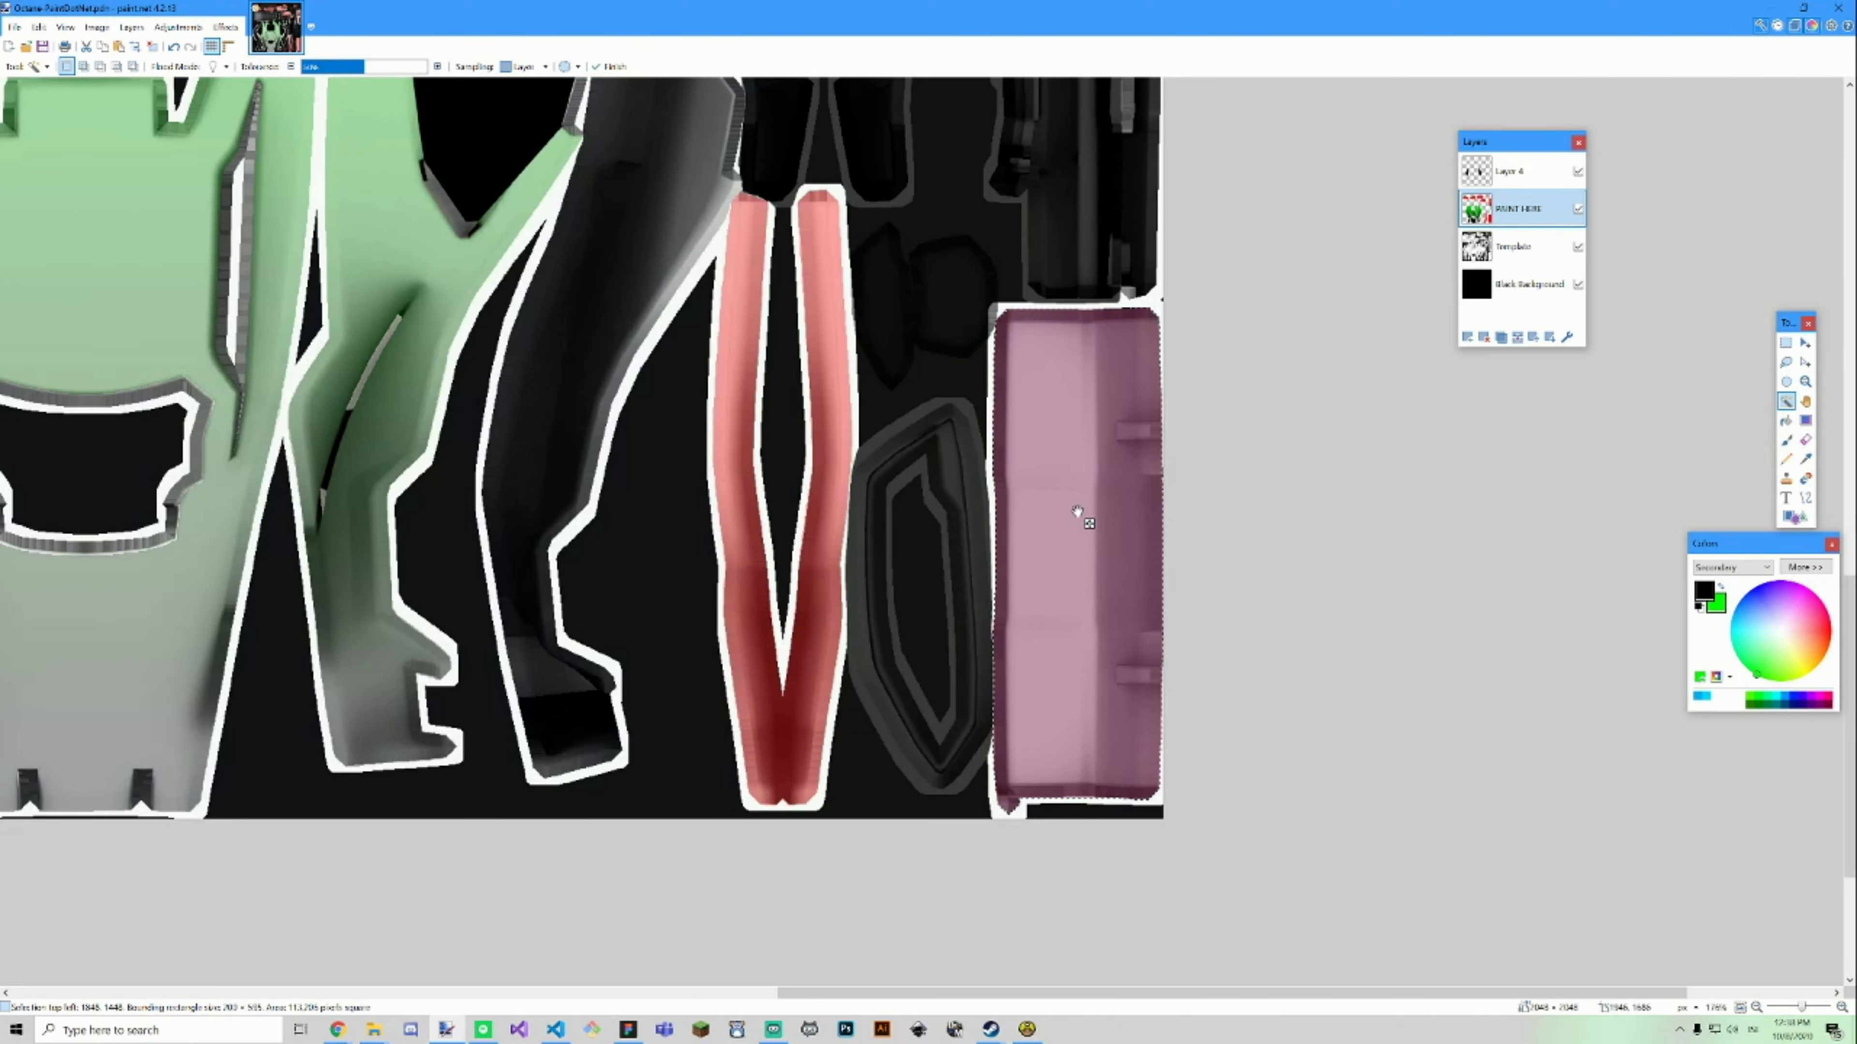
pyautogui.click(1562, 174)
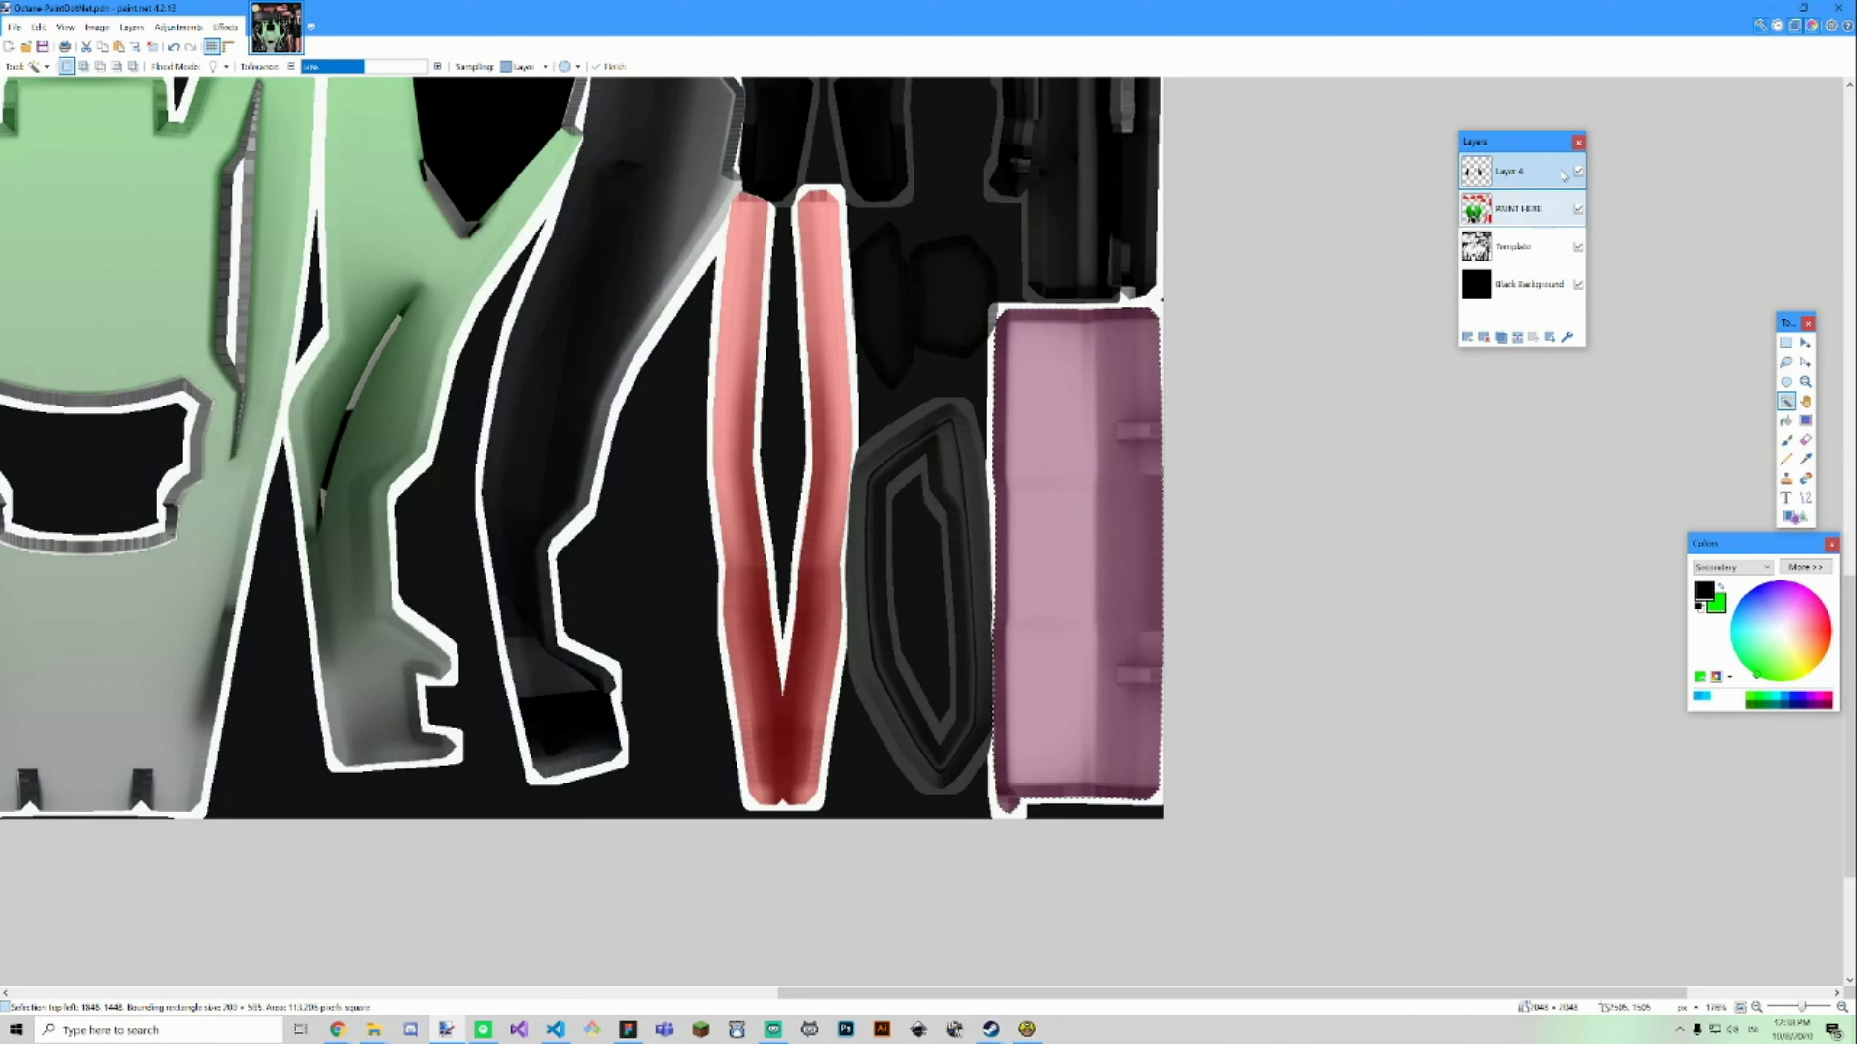
pyautogui.scroll(-2, 486, 345)
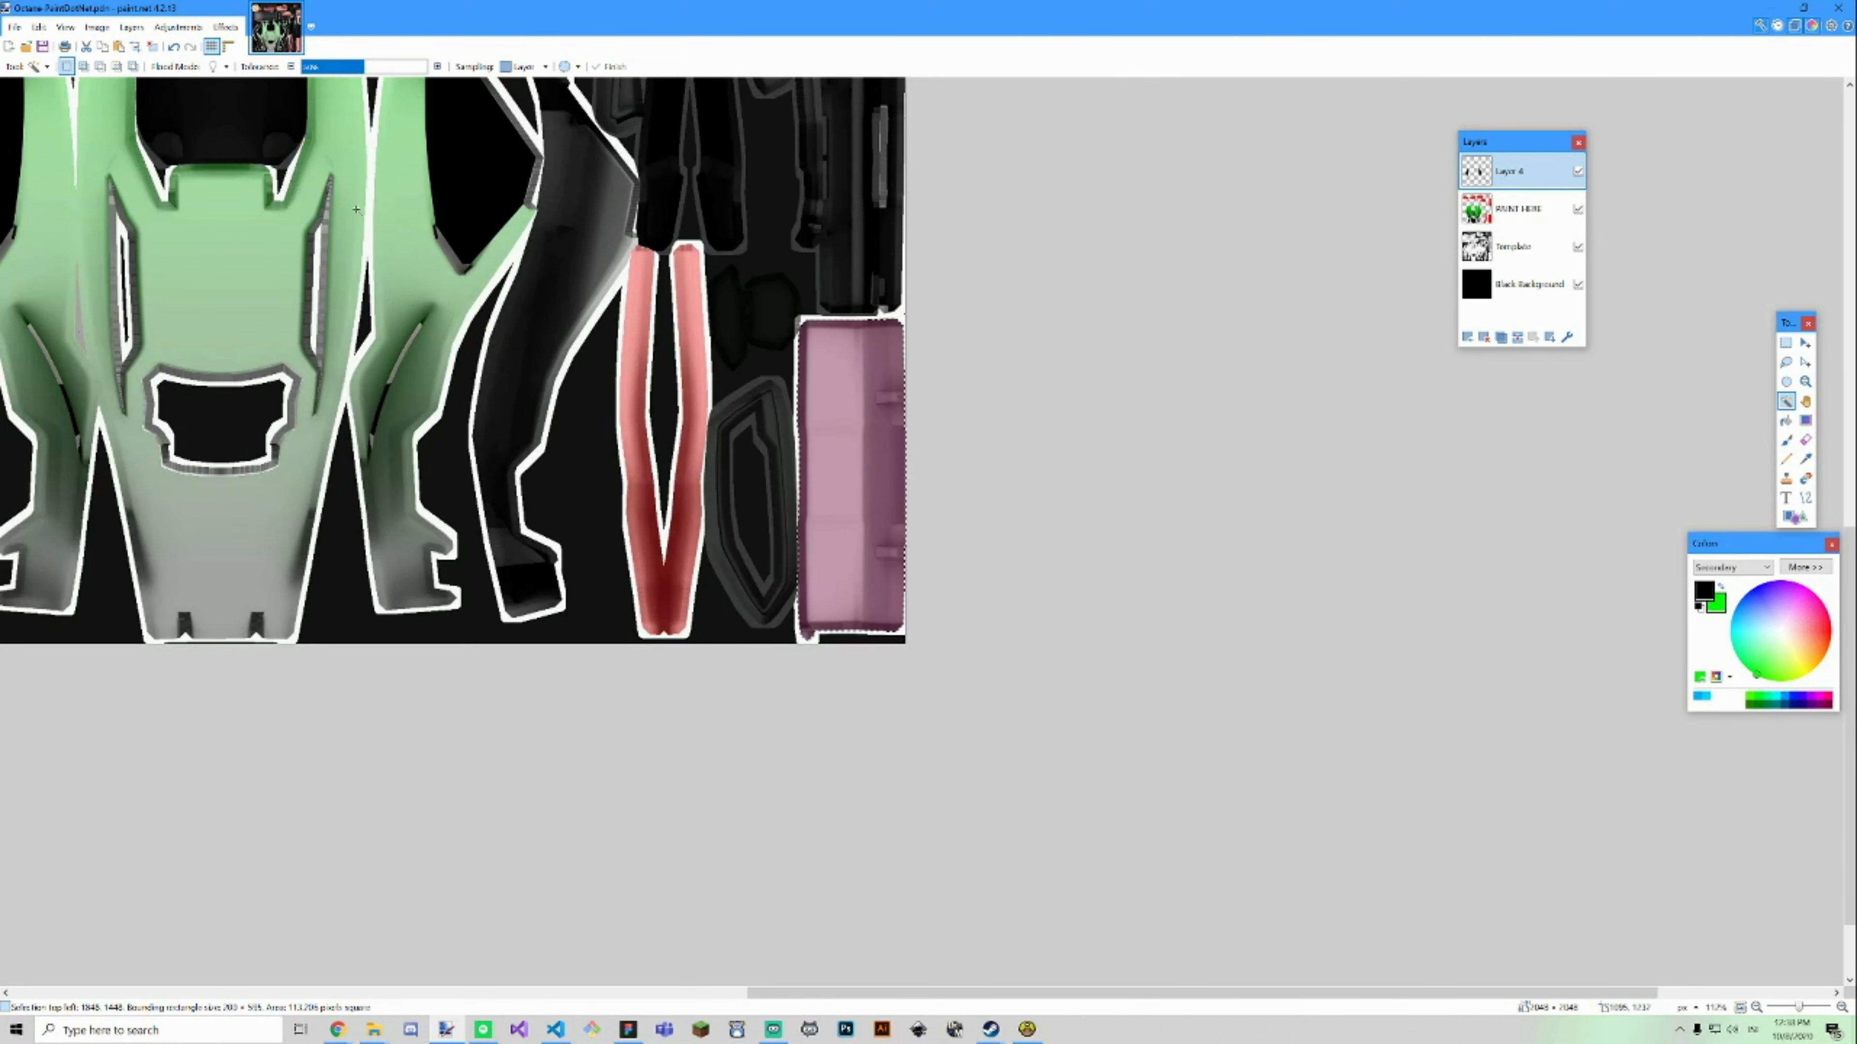
pyautogui.scroll(3, 356, 210)
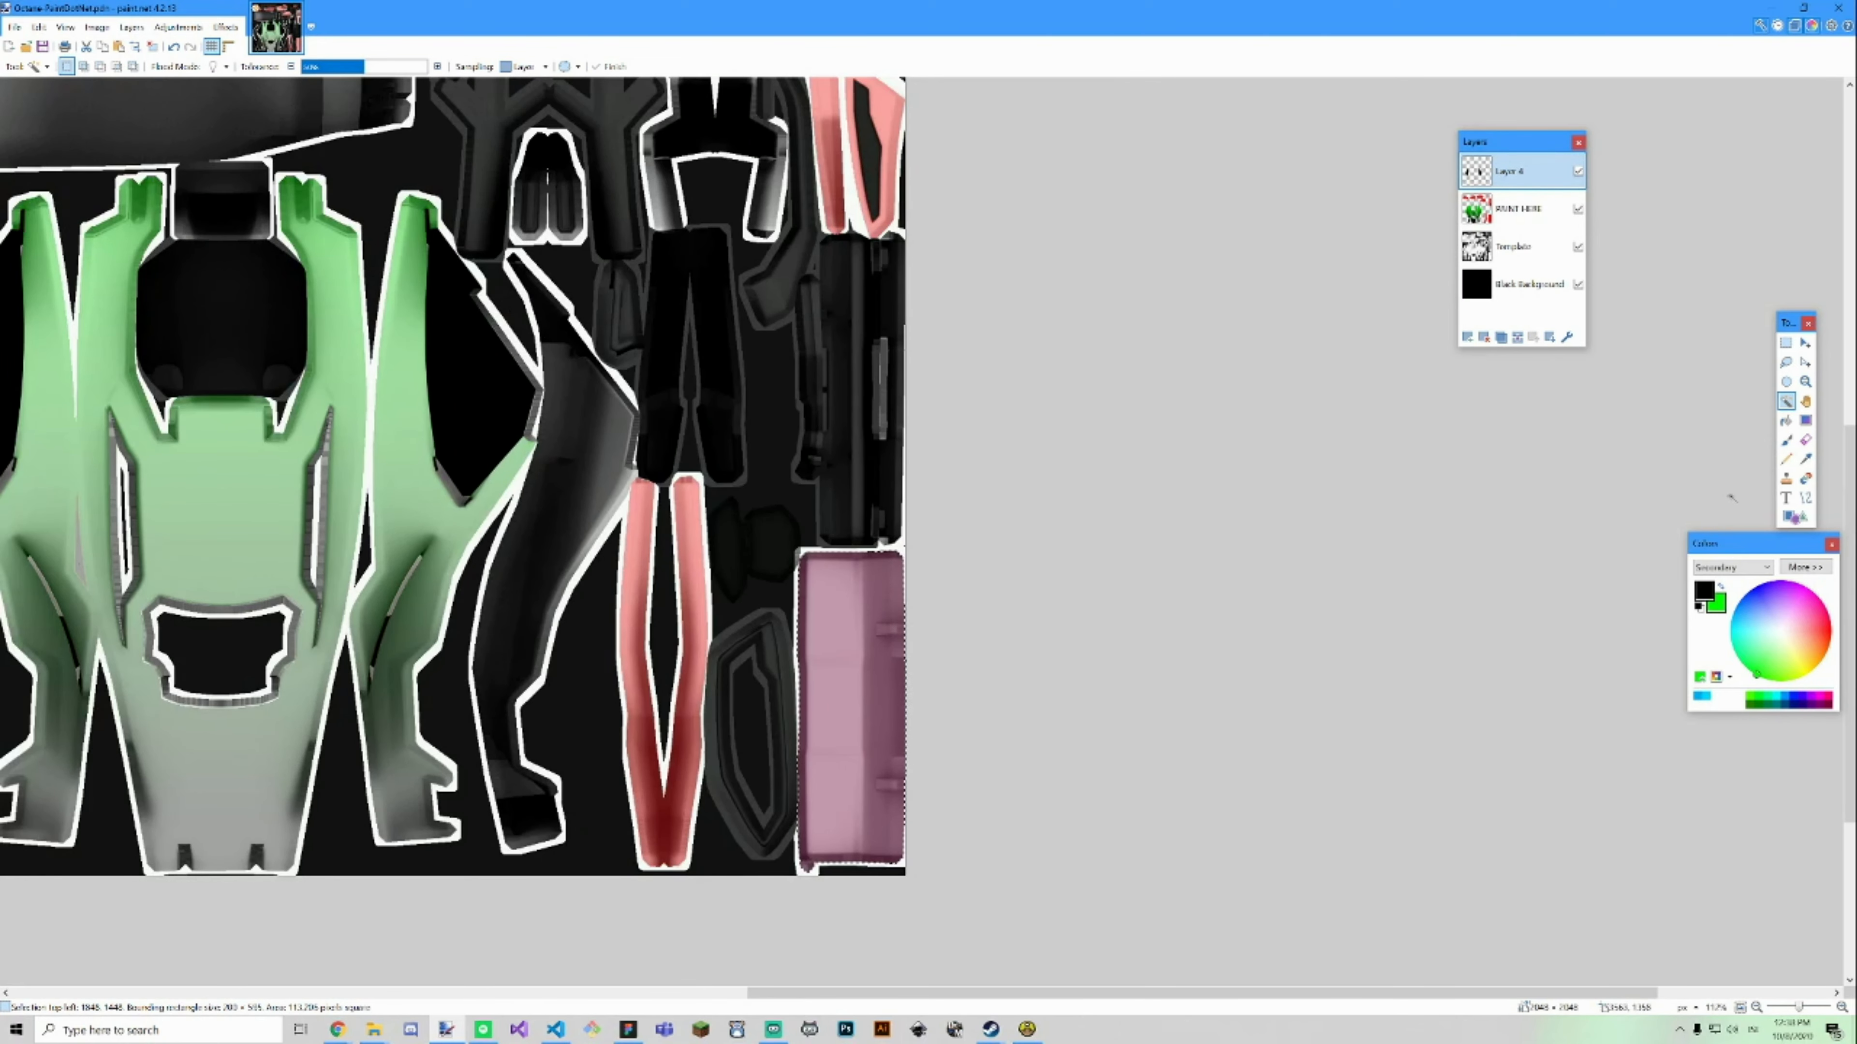
# Fill the selected rectangular panel with a horizontal linear gradient from black at the canvas edge to green at its inner edge.
pyautogui.click(1805, 420)
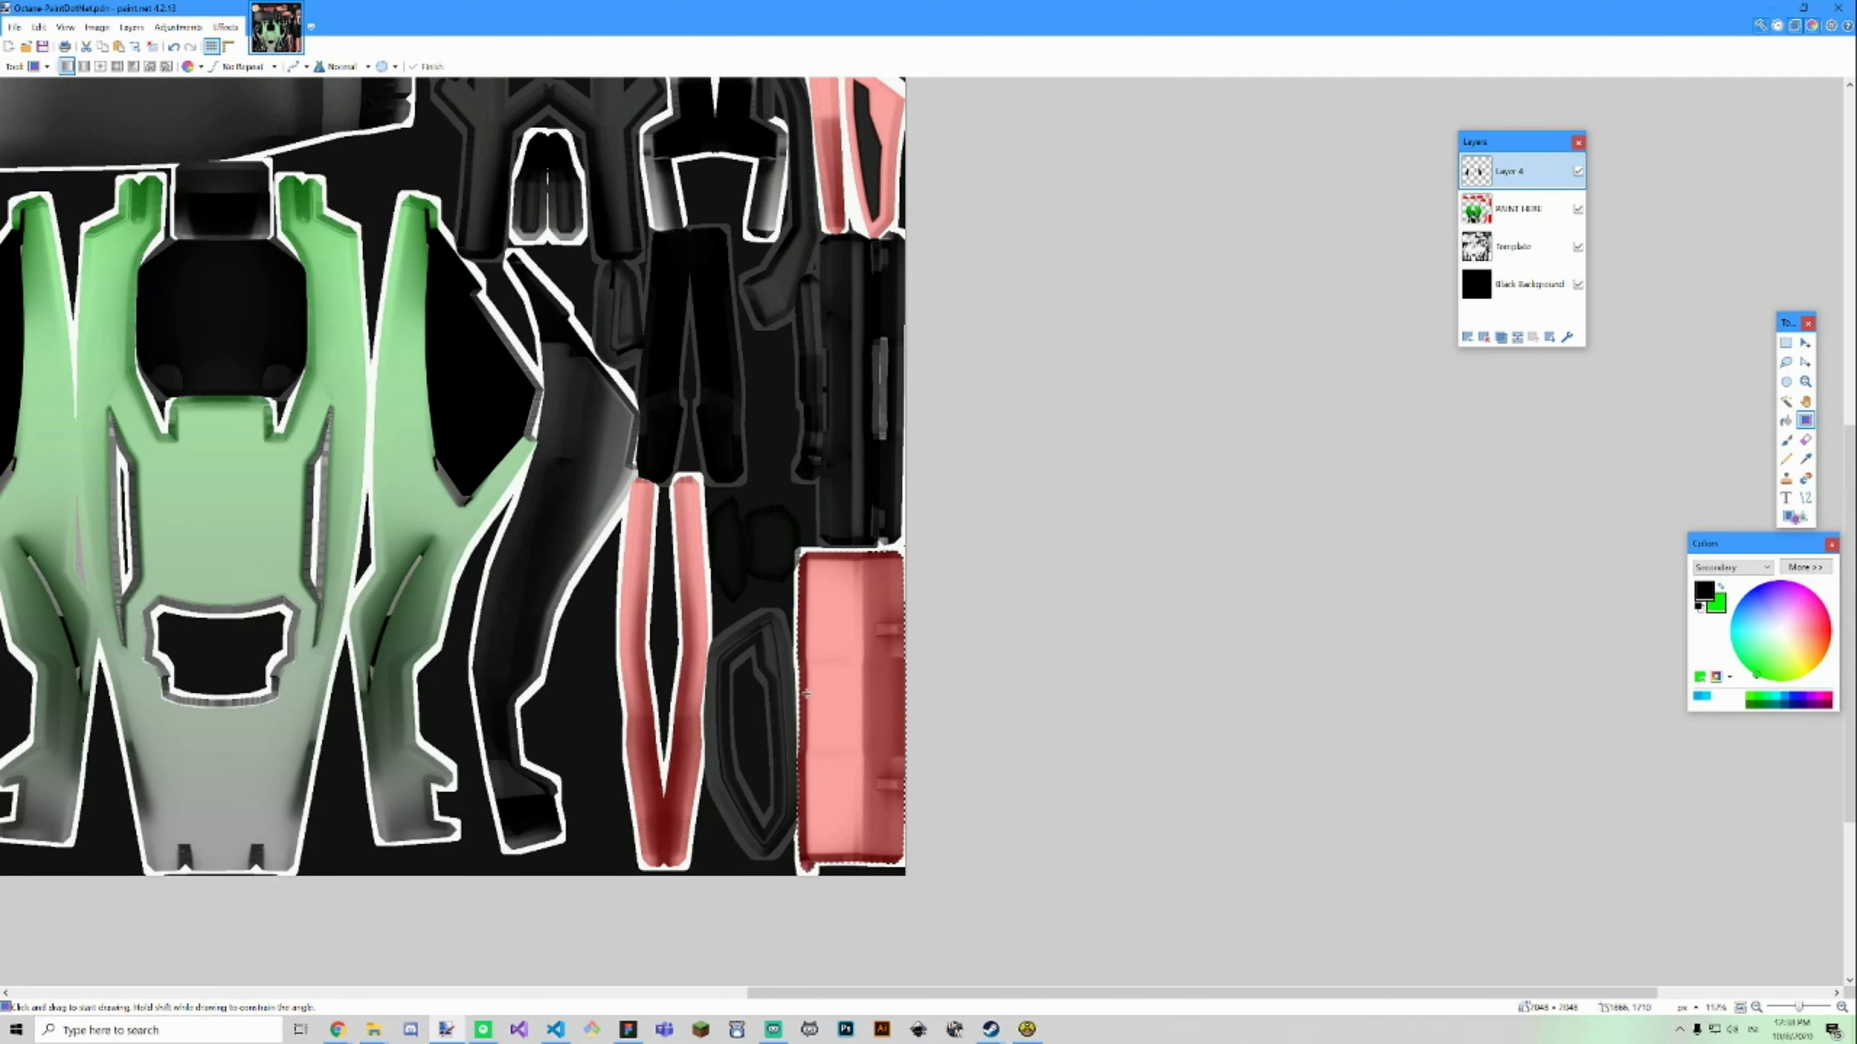
pyautogui.scroll(3, 806, 693)
pyautogui.moveTo(798, 706); pyautogui.dragTo(932, 708)
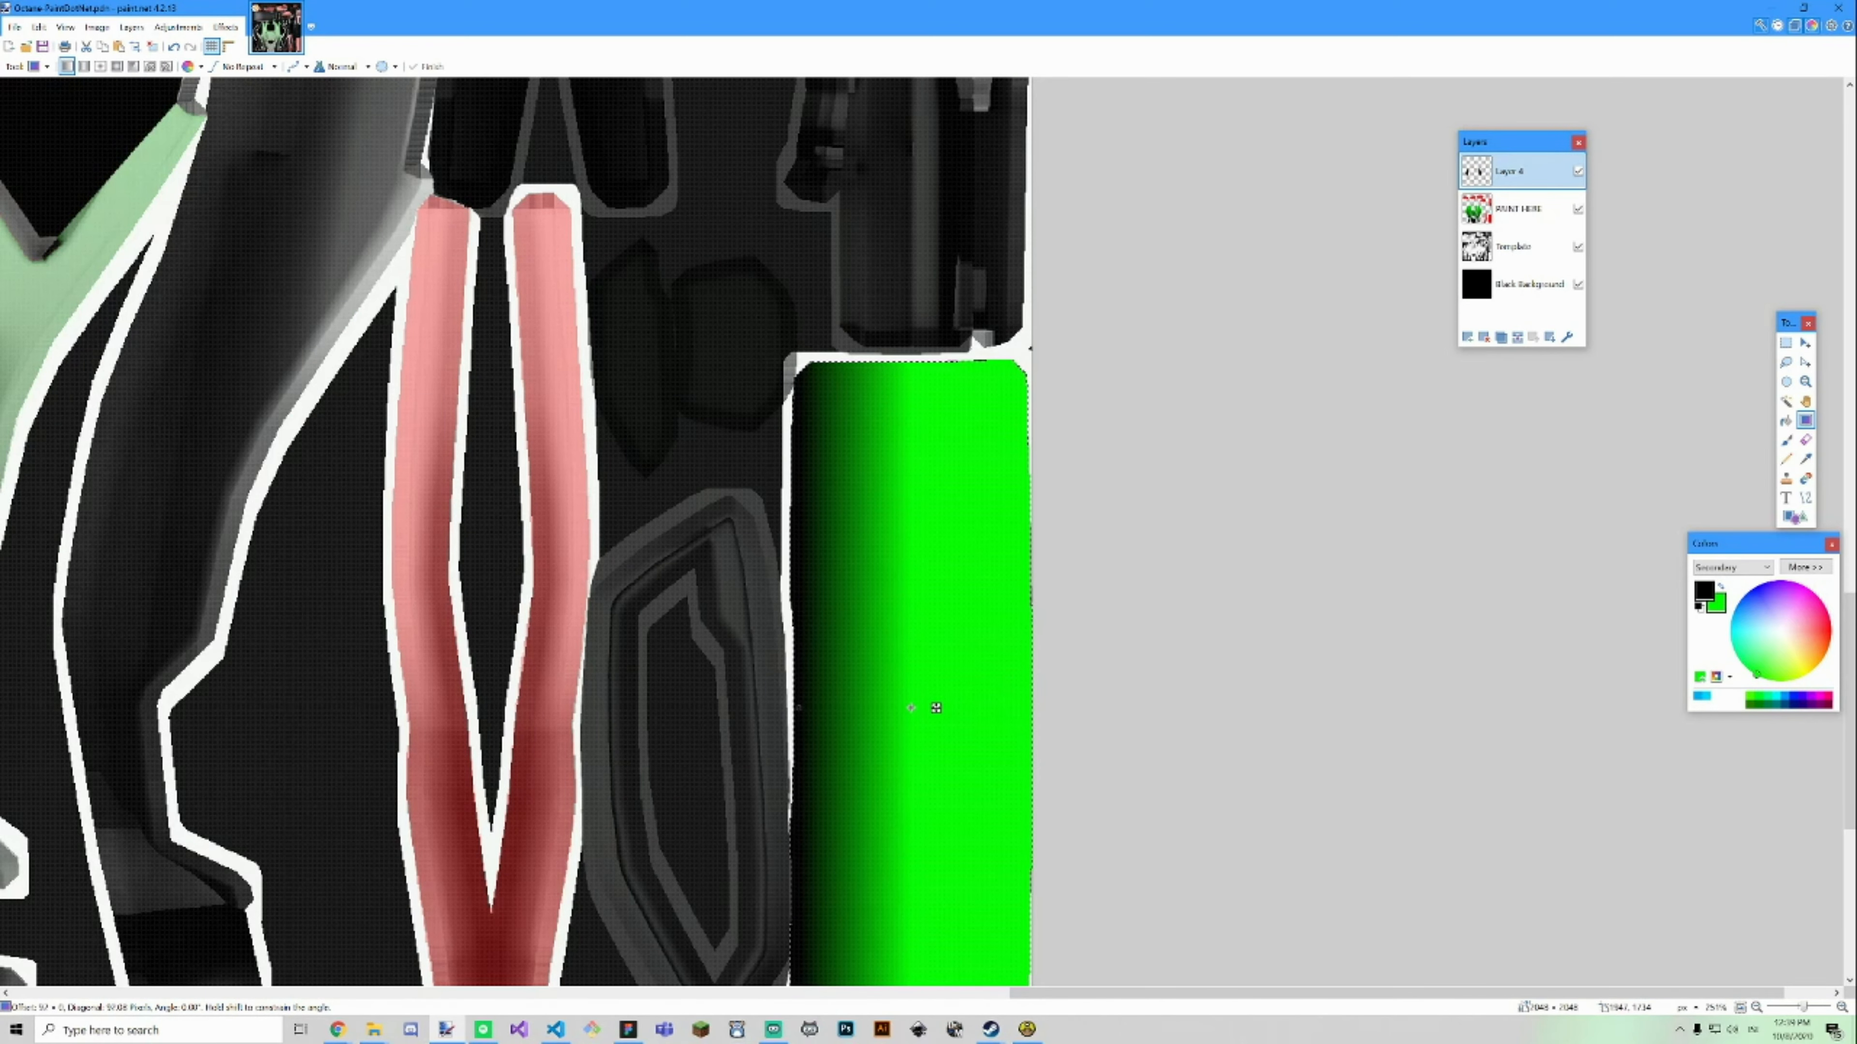
pyautogui.hotkey('ctrl', 'z')
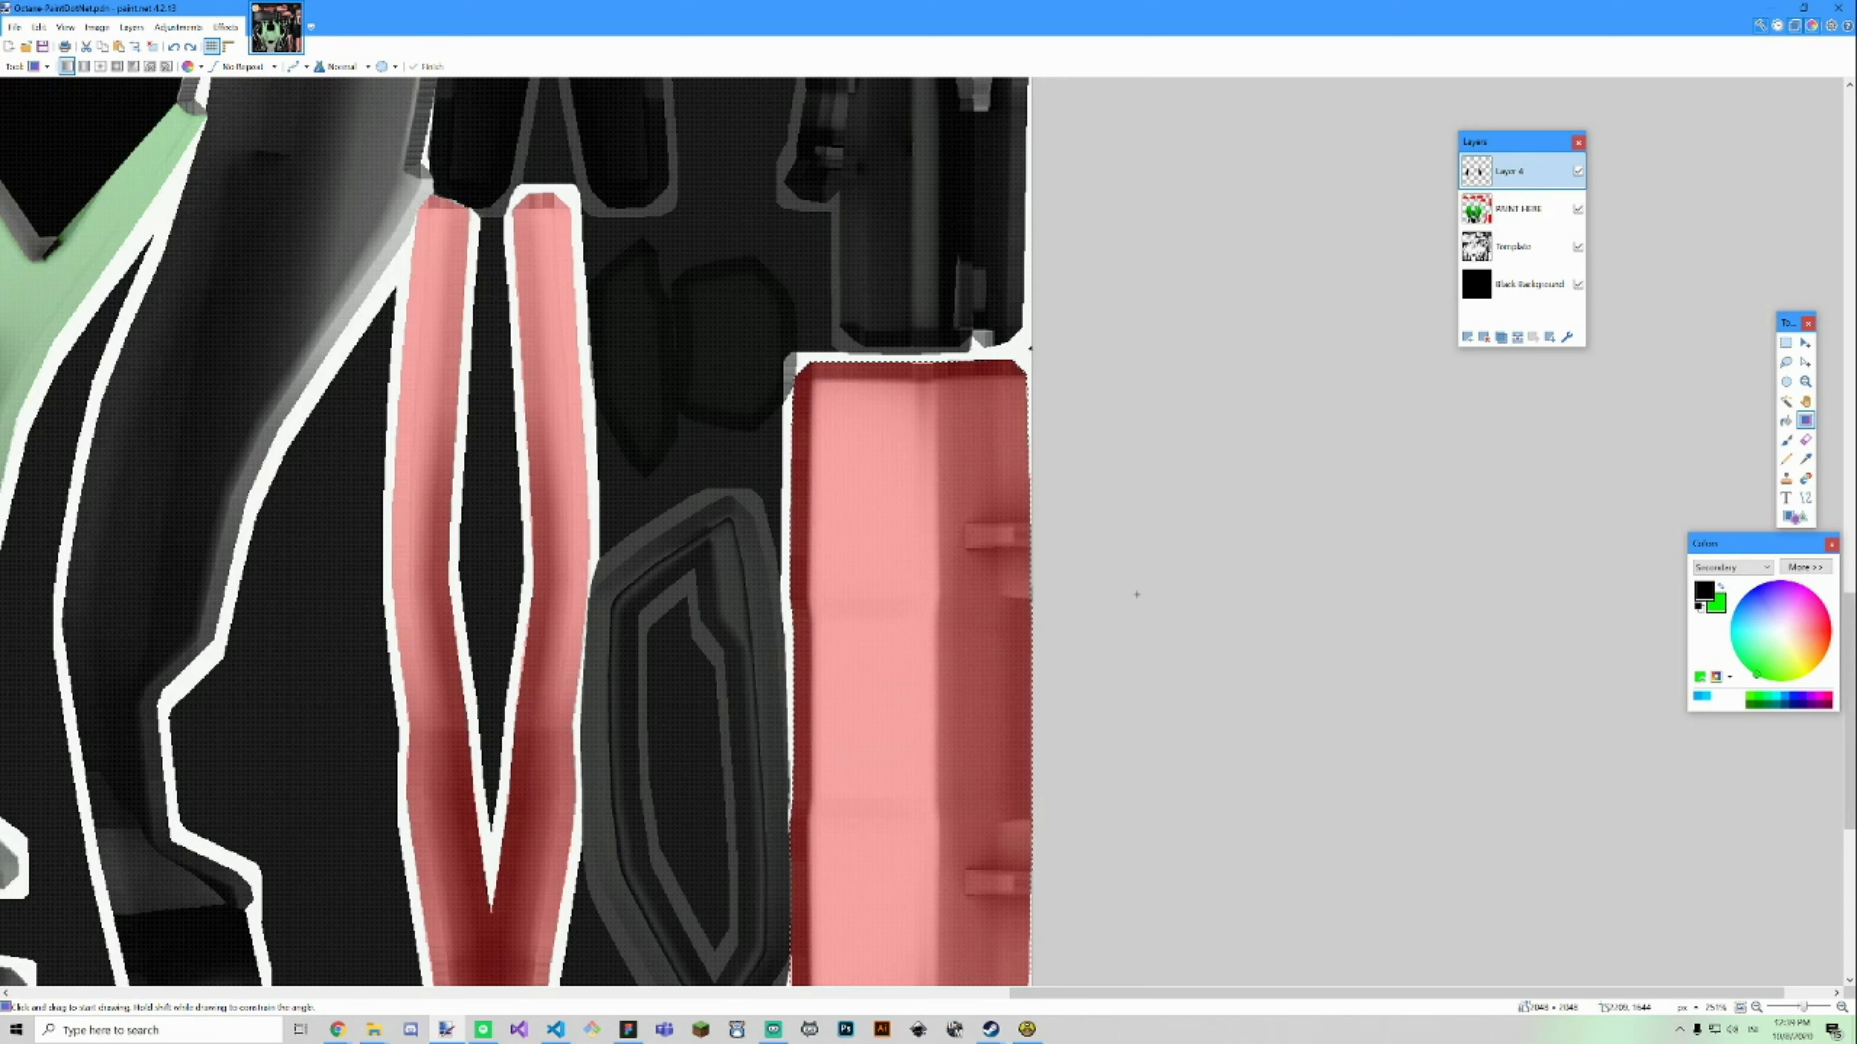
pyautogui.moveTo(1075, 713); pyautogui.dragTo(765, 716)
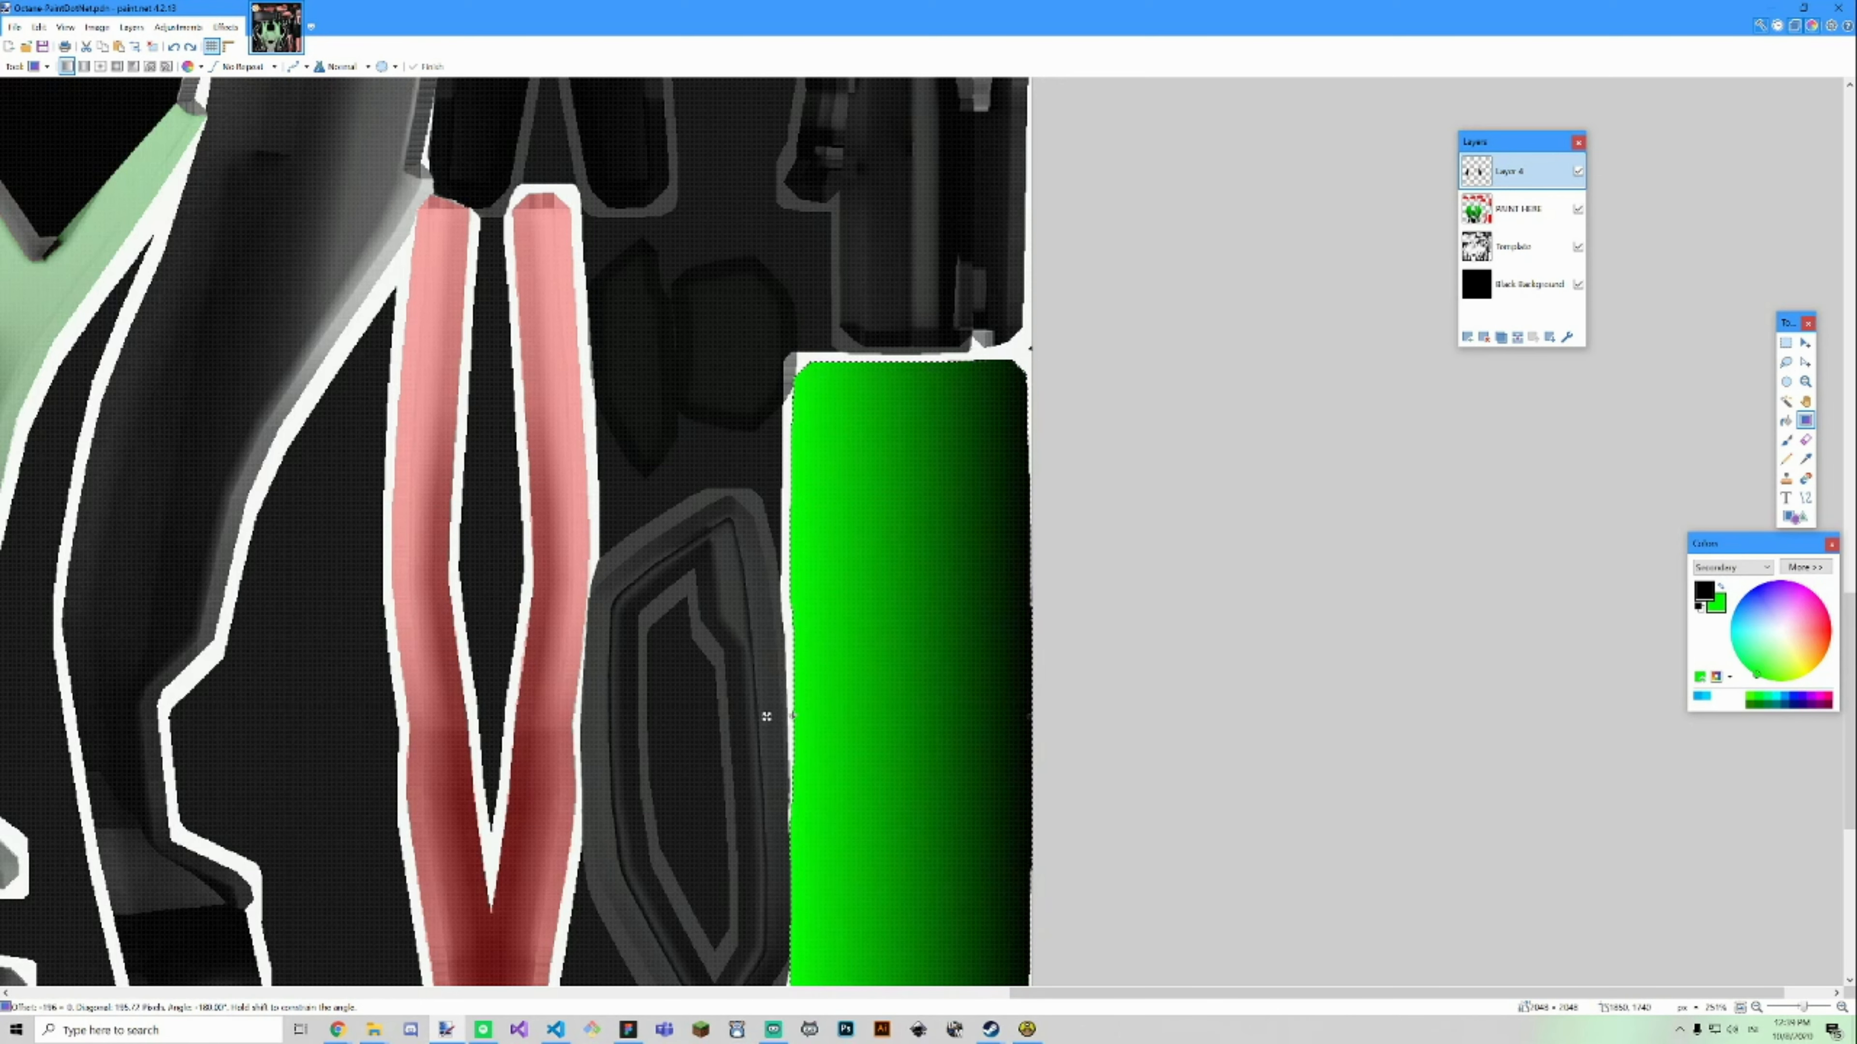
pyautogui.keyDown('ctrl'); pyautogui.scroll(-4, 765, 716); pyautogui.keyUp('ctrl')
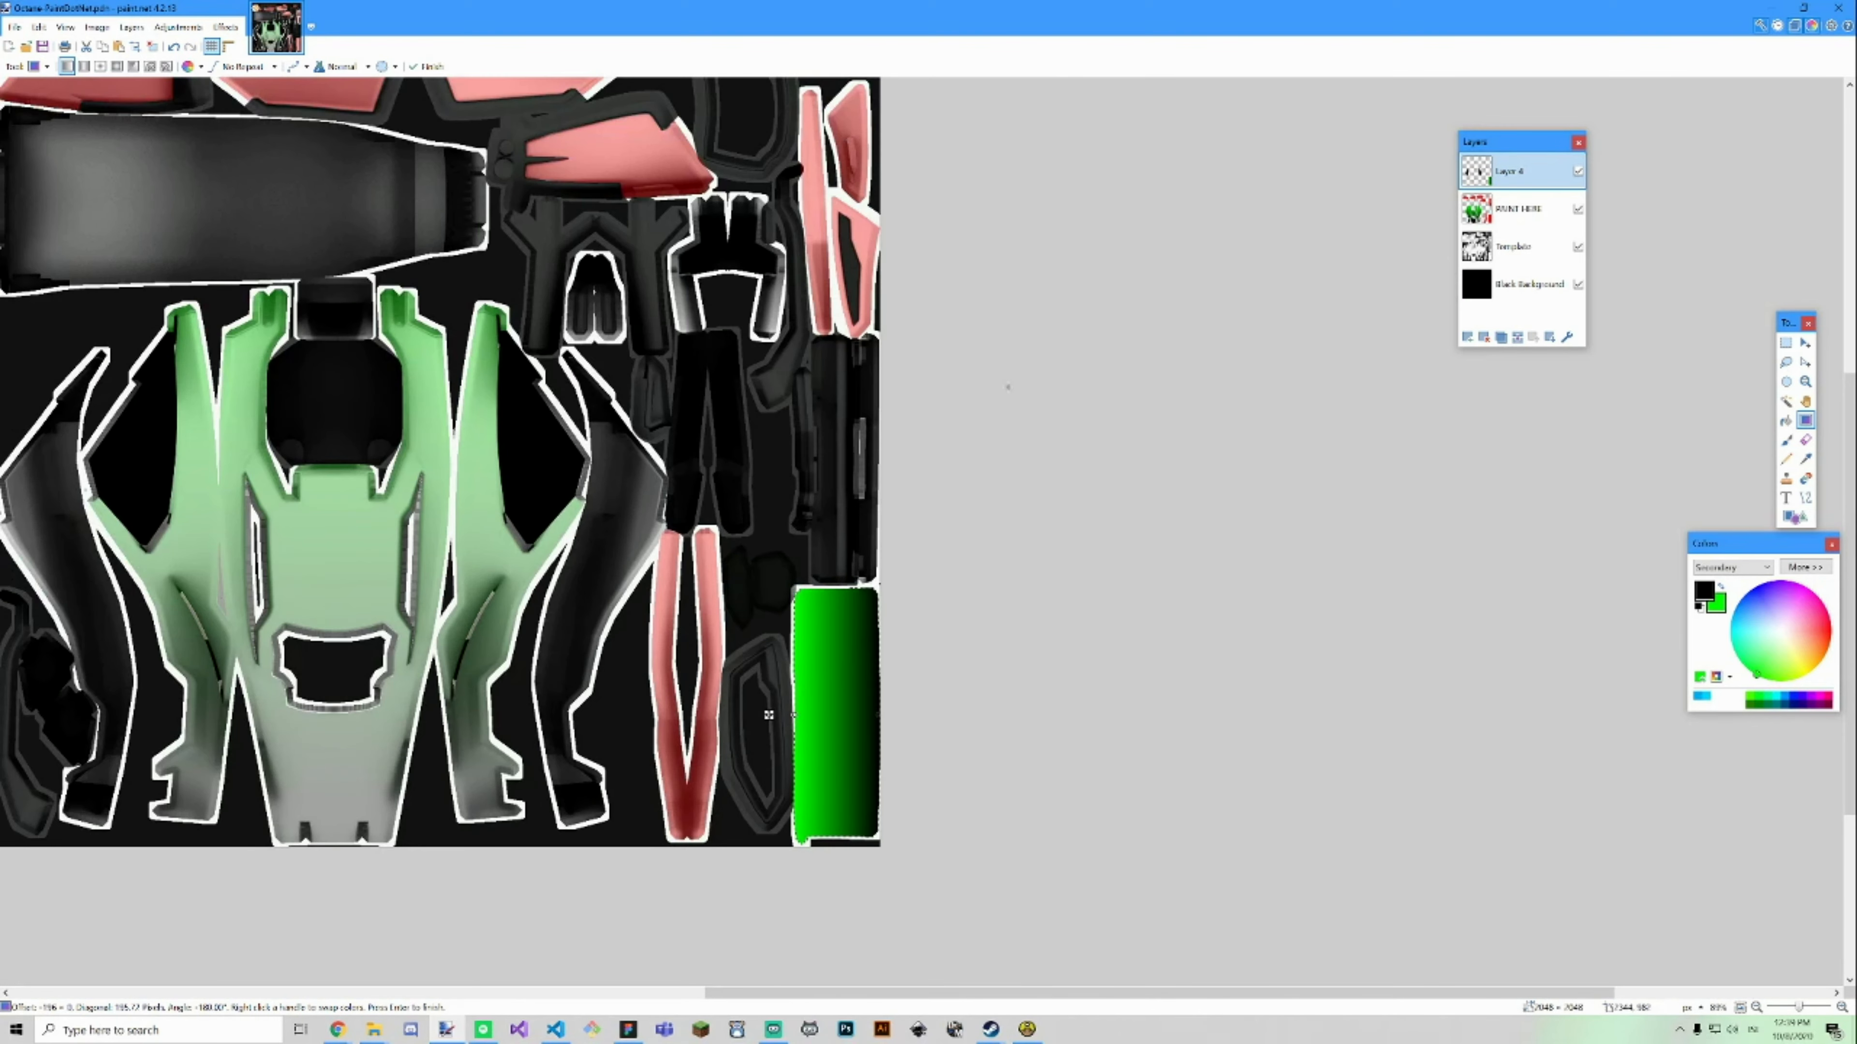
pyautogui.scroll(2, 768, 715)
pyautogui.scroll(-3, 801, 702)
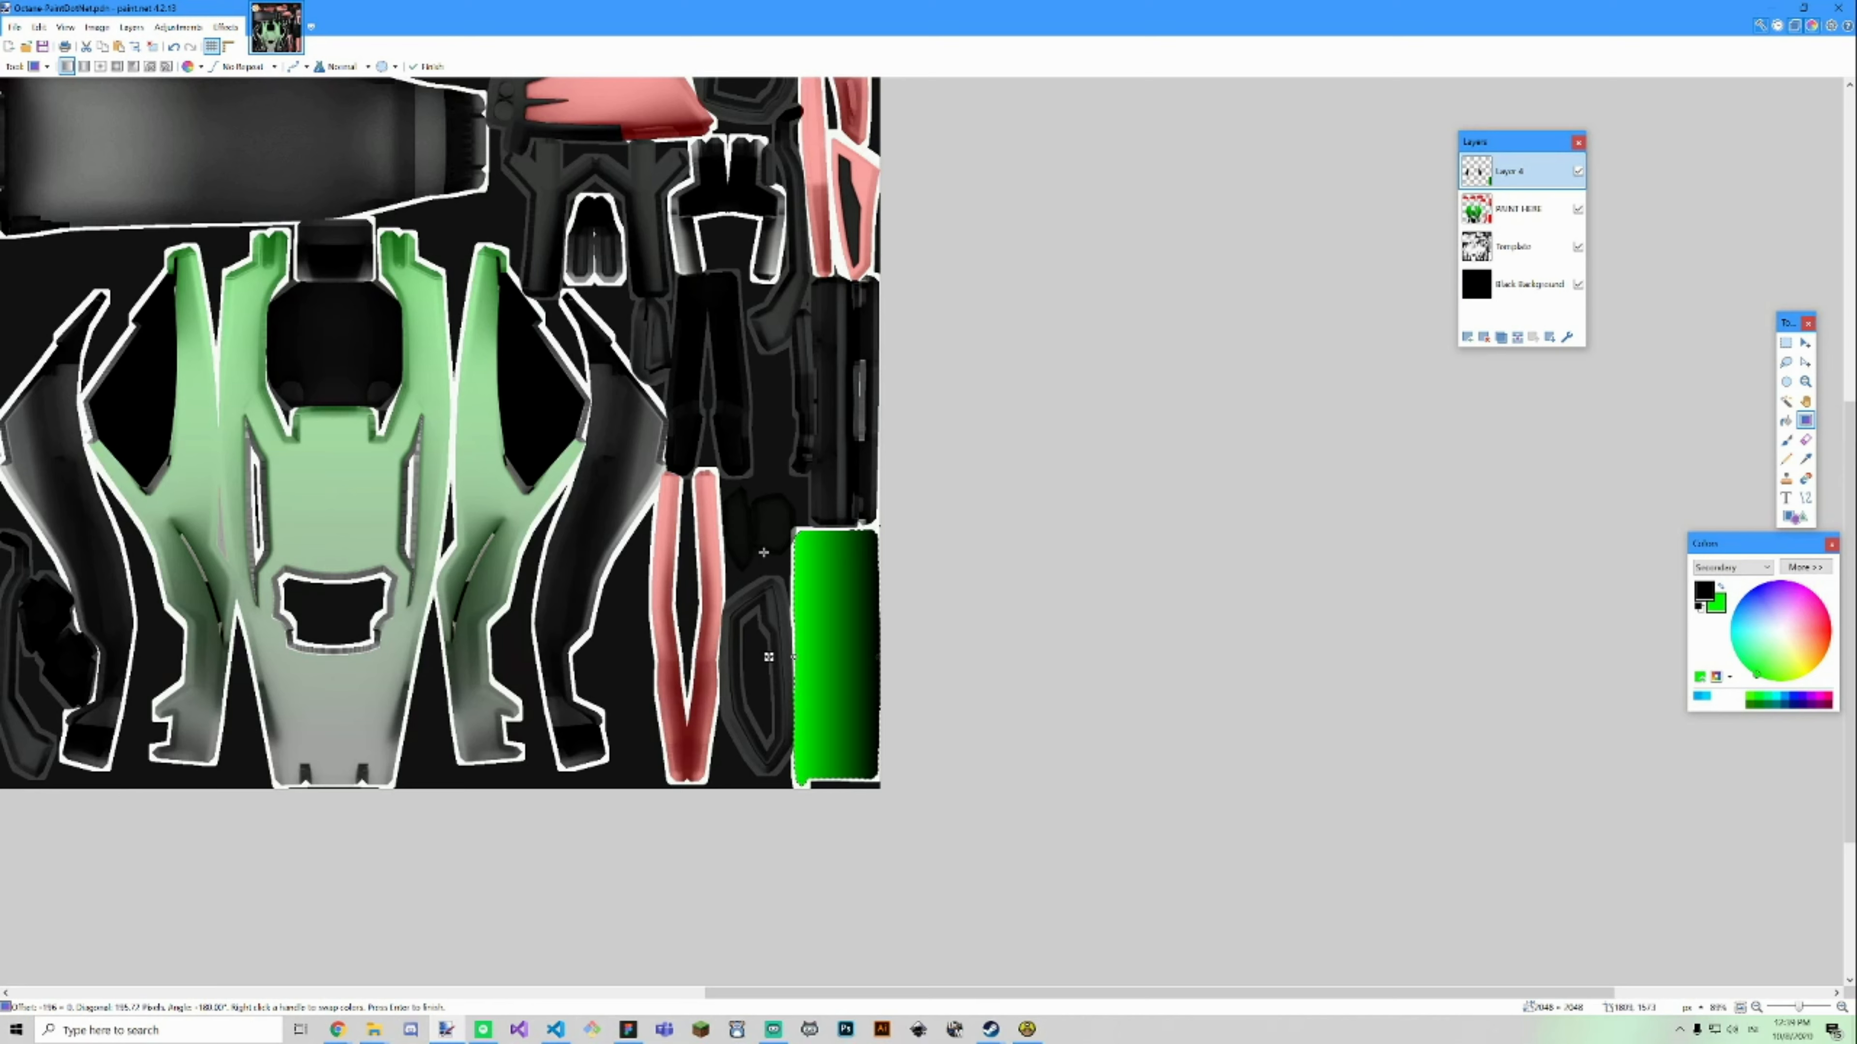
pyautogui.scroll(5, 763, 552)
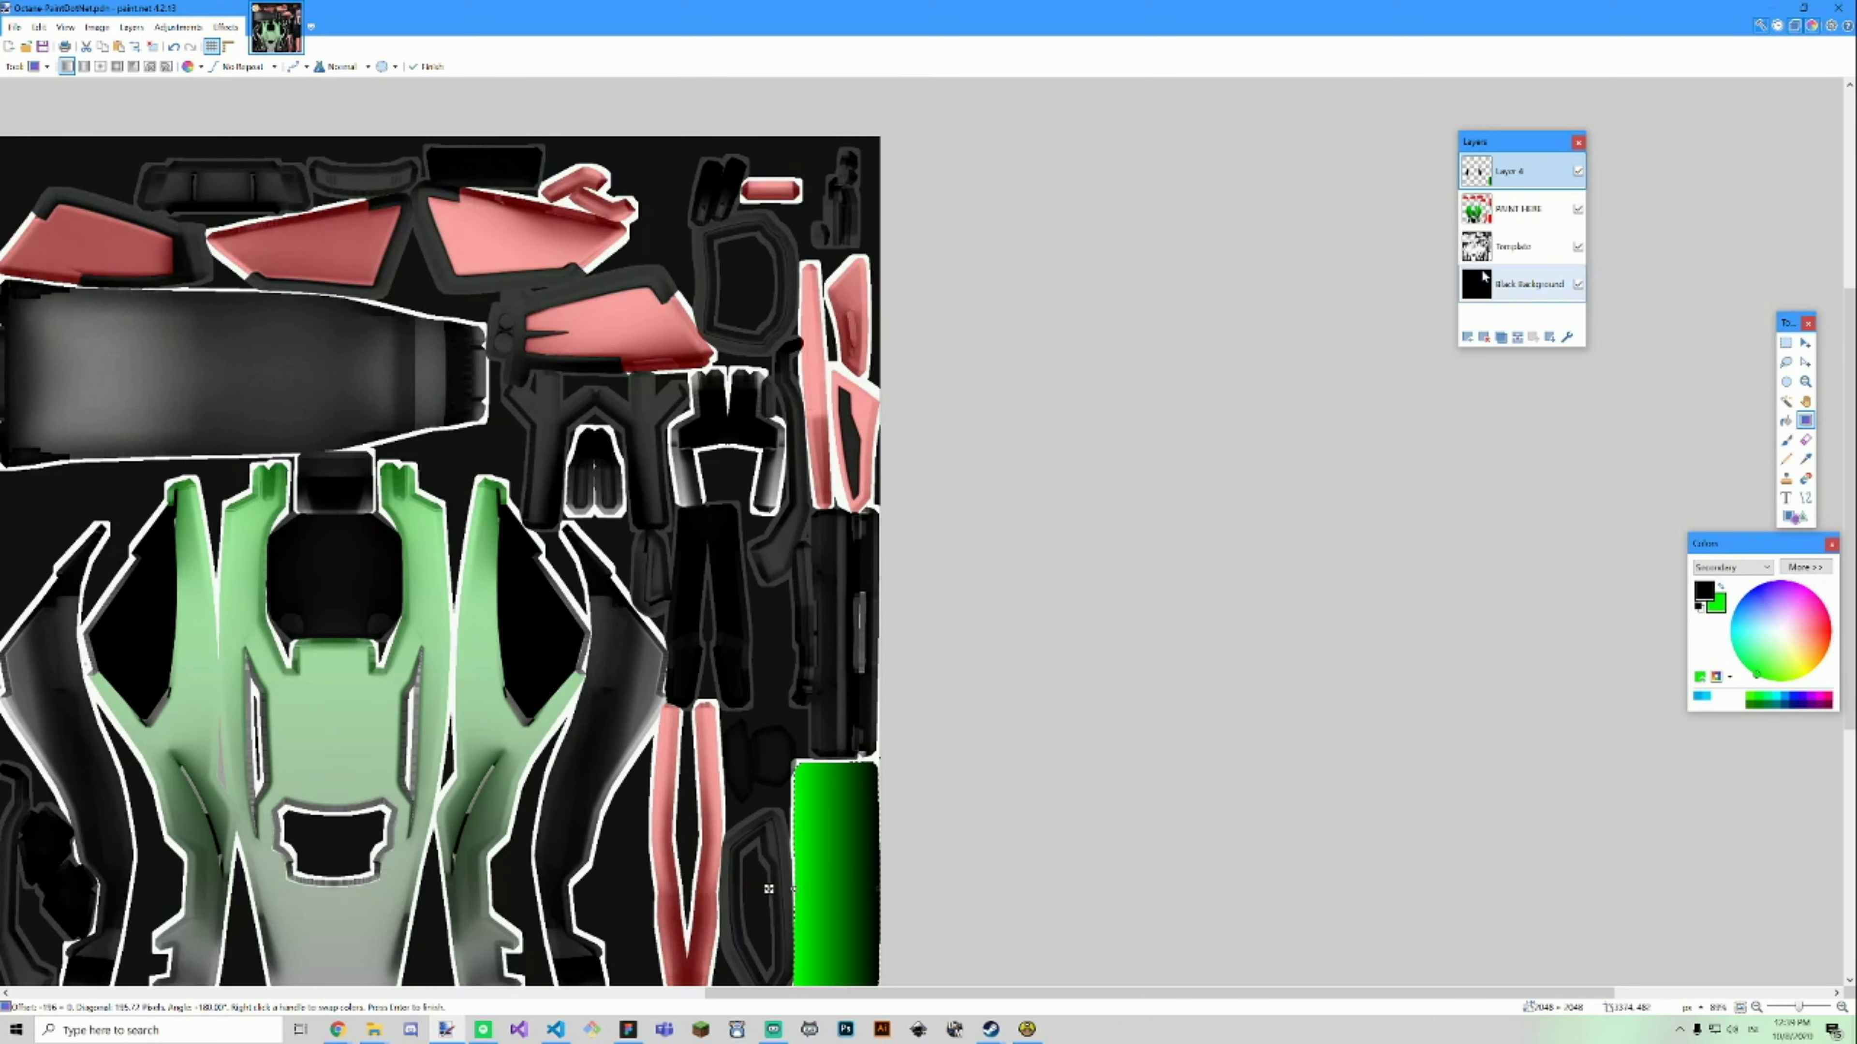
# Restore the PAINT HERE layer to full opacity and activate the Magic Wand for the narrow red panels.
pyautogui.click(1496, 203)
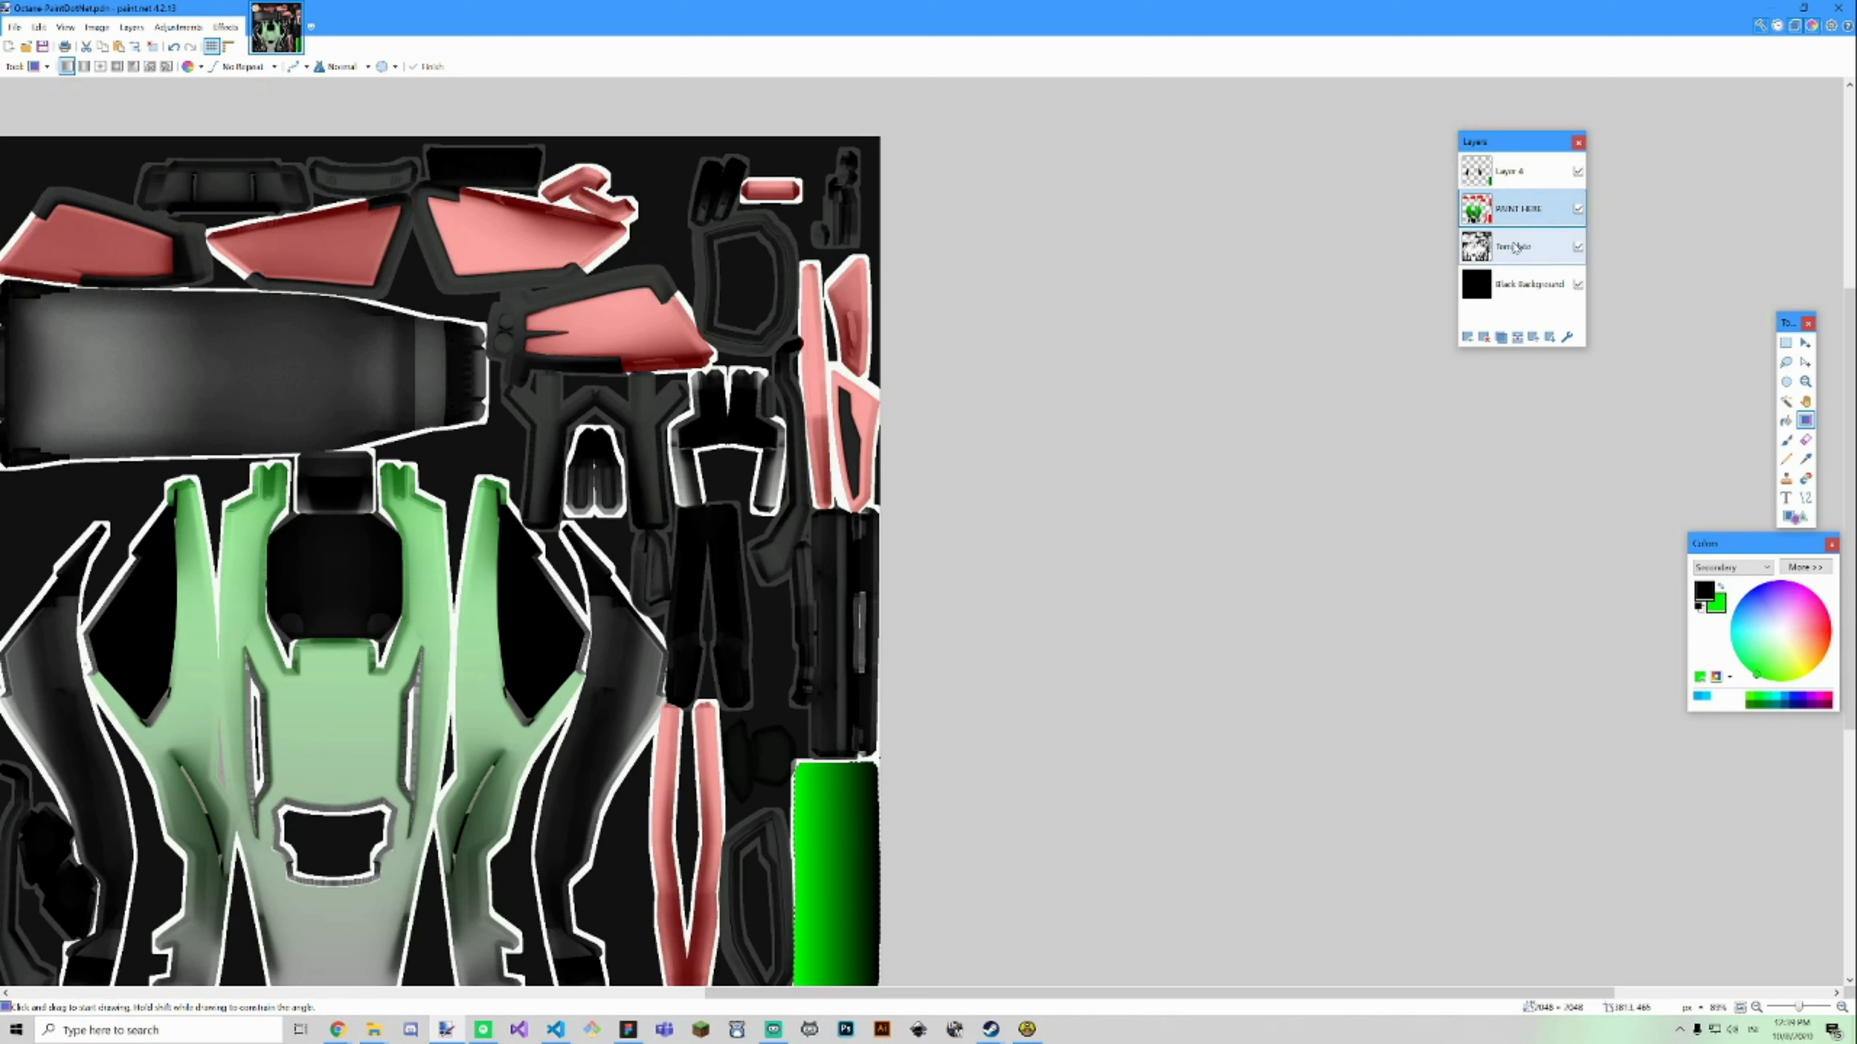
pyautogui.doubleClick(1518, 210)
pyautogui.moveTo(878, 551); pyautogui.dragTo(969, 552)
pyautogui.click(934, 578)
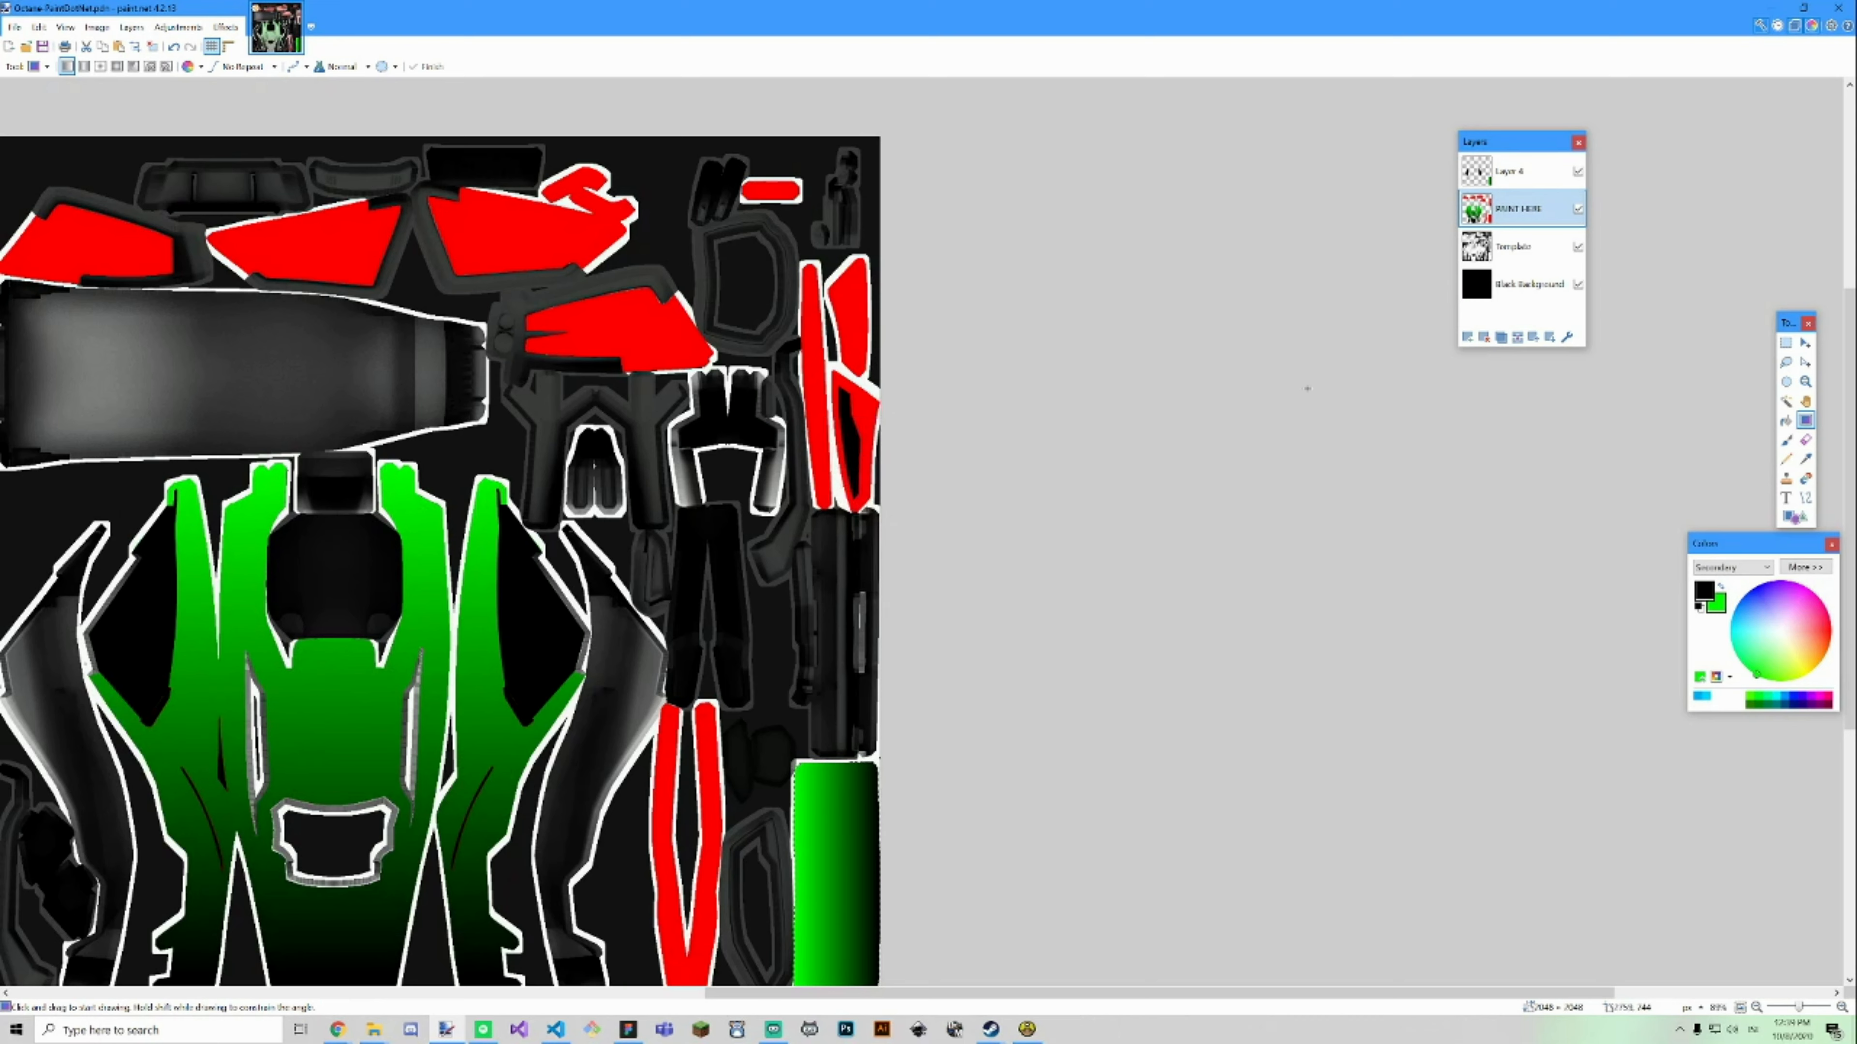
pyautogui.press('s')
pyautogui.scroll(4, 851, 408)
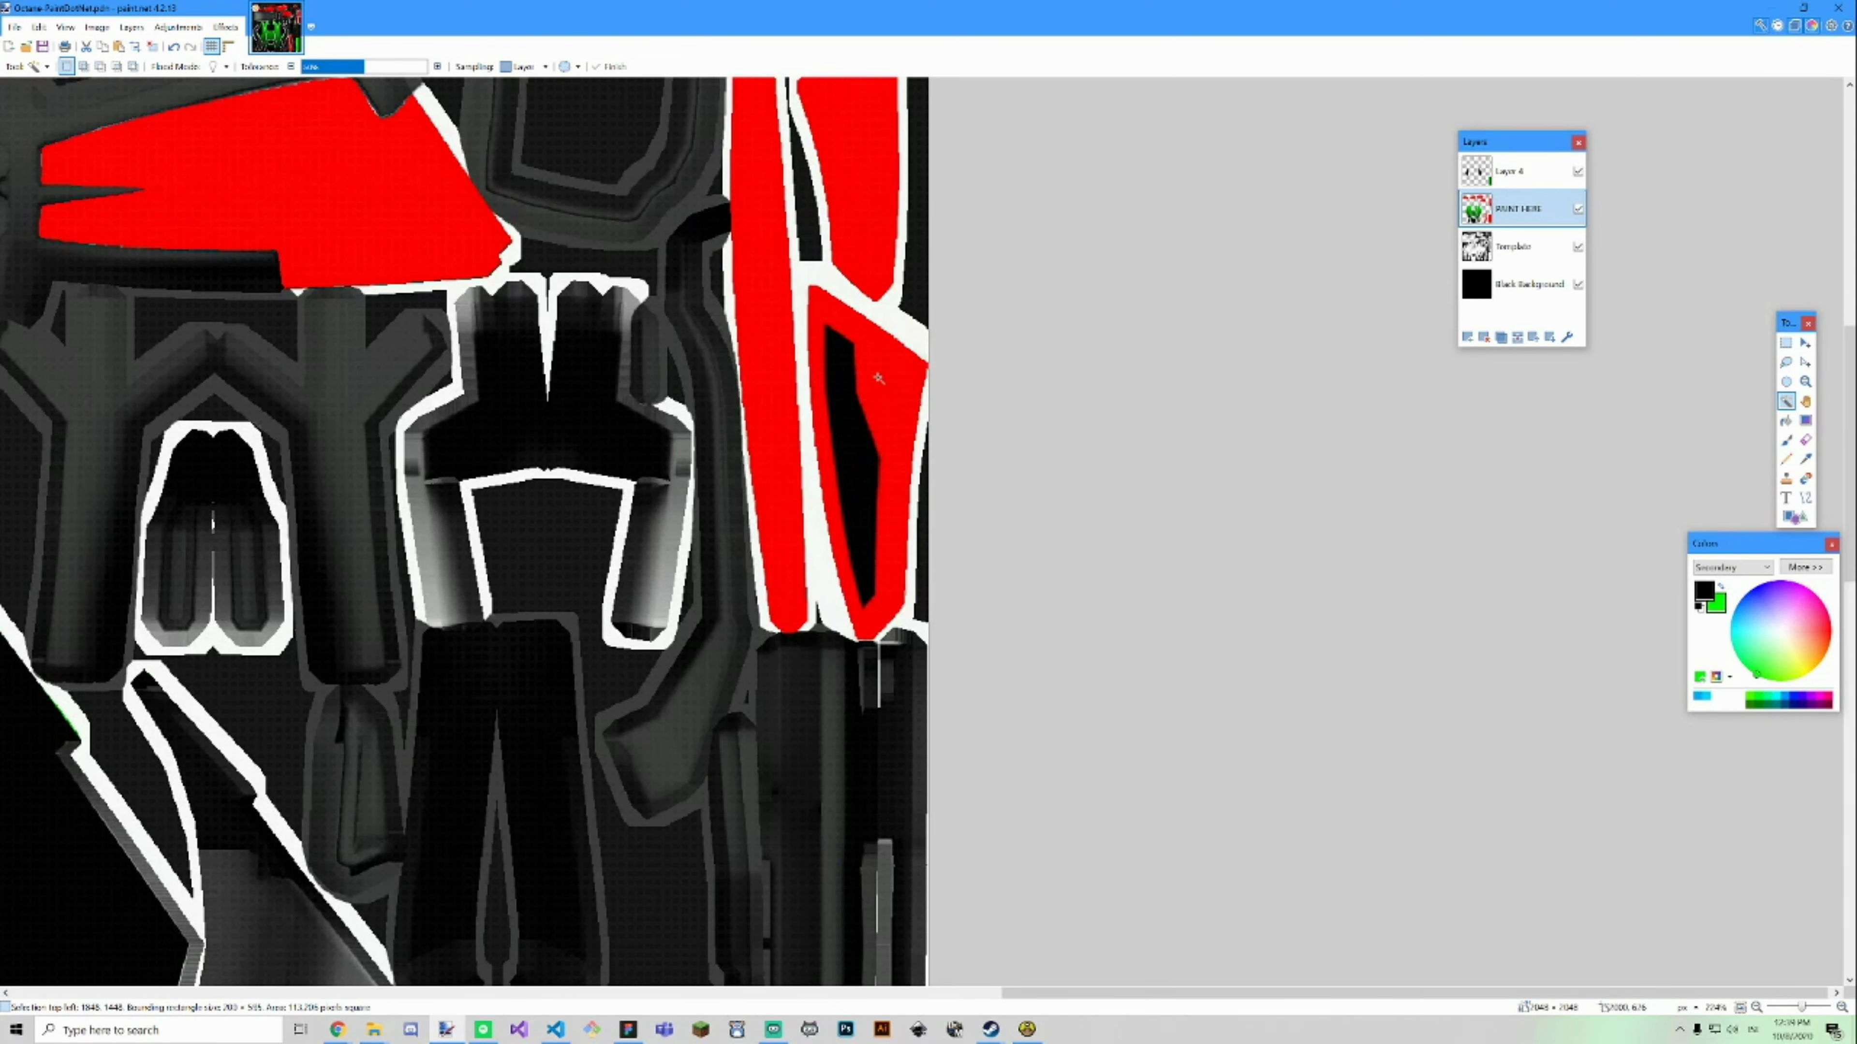
pyautogui.scroll(3, 879, 427)
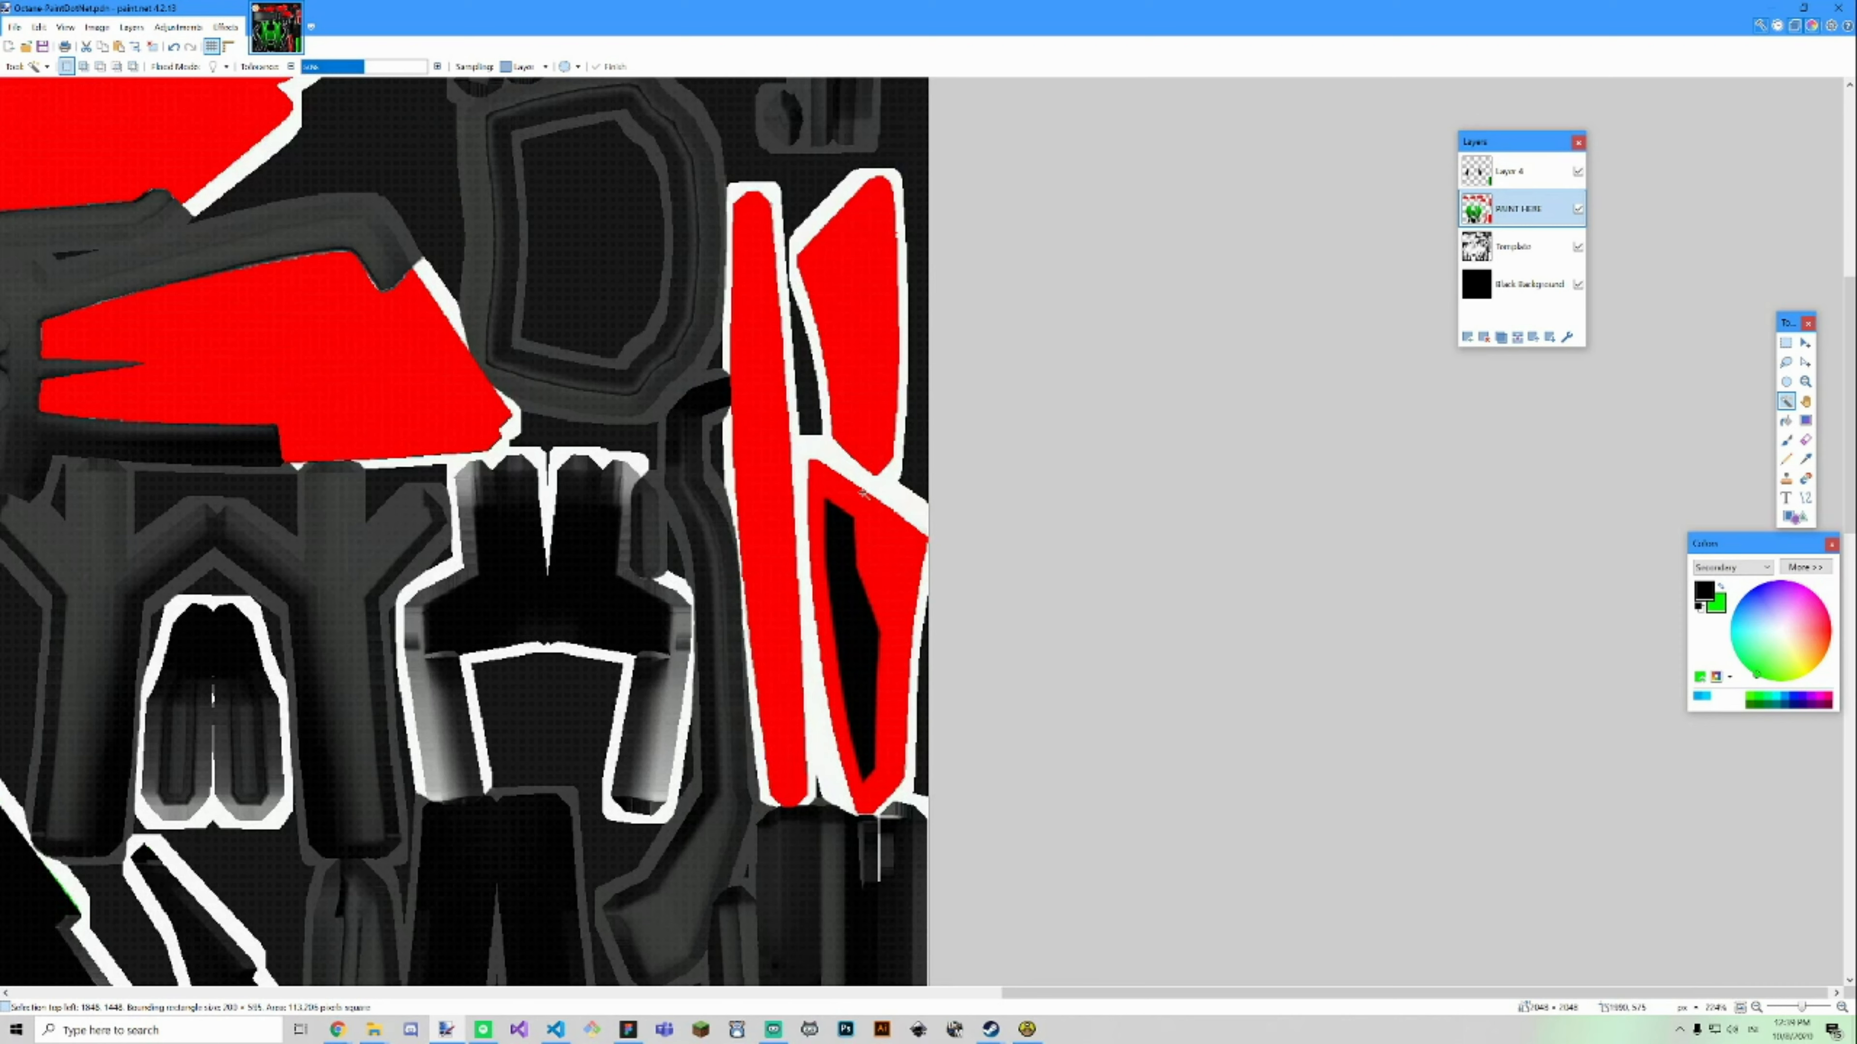
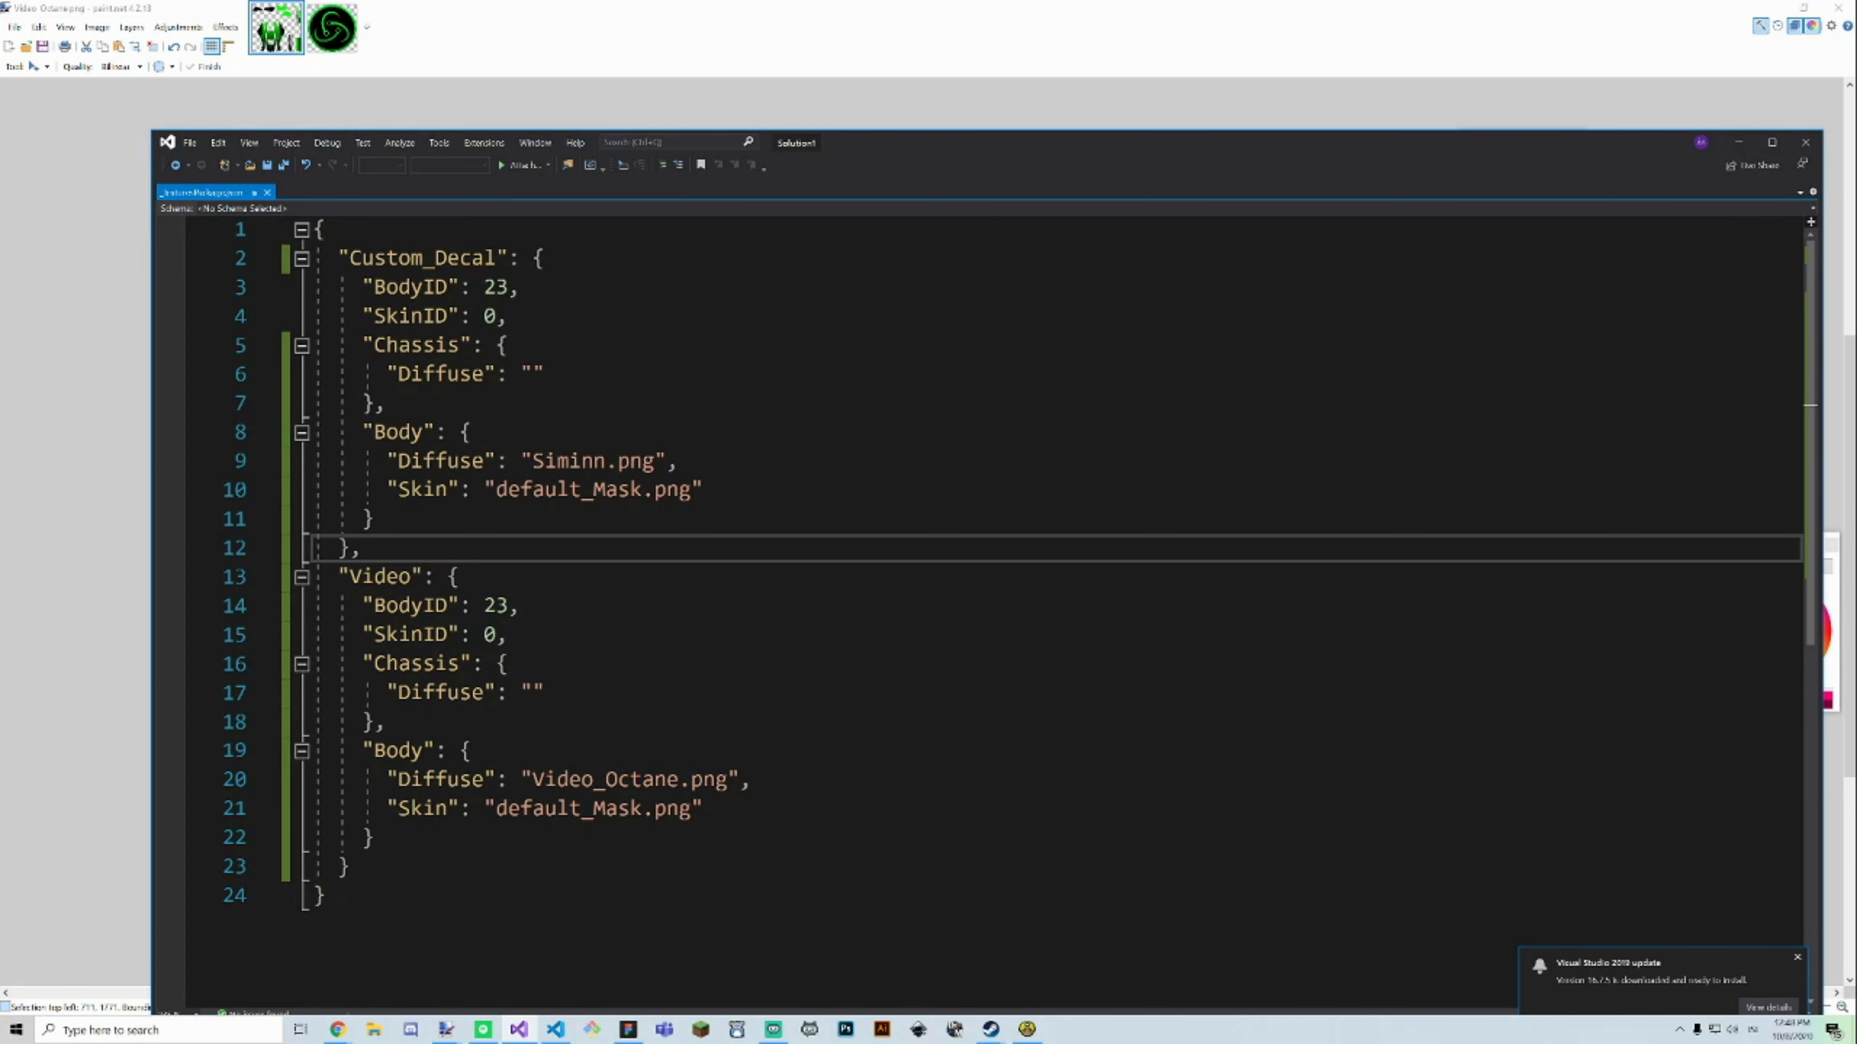
# Minimize the code editor, switch to Rocket League and open the Cosmetics settings of the AlphaConsole plugin.
pyautogui.click(1738, 143)
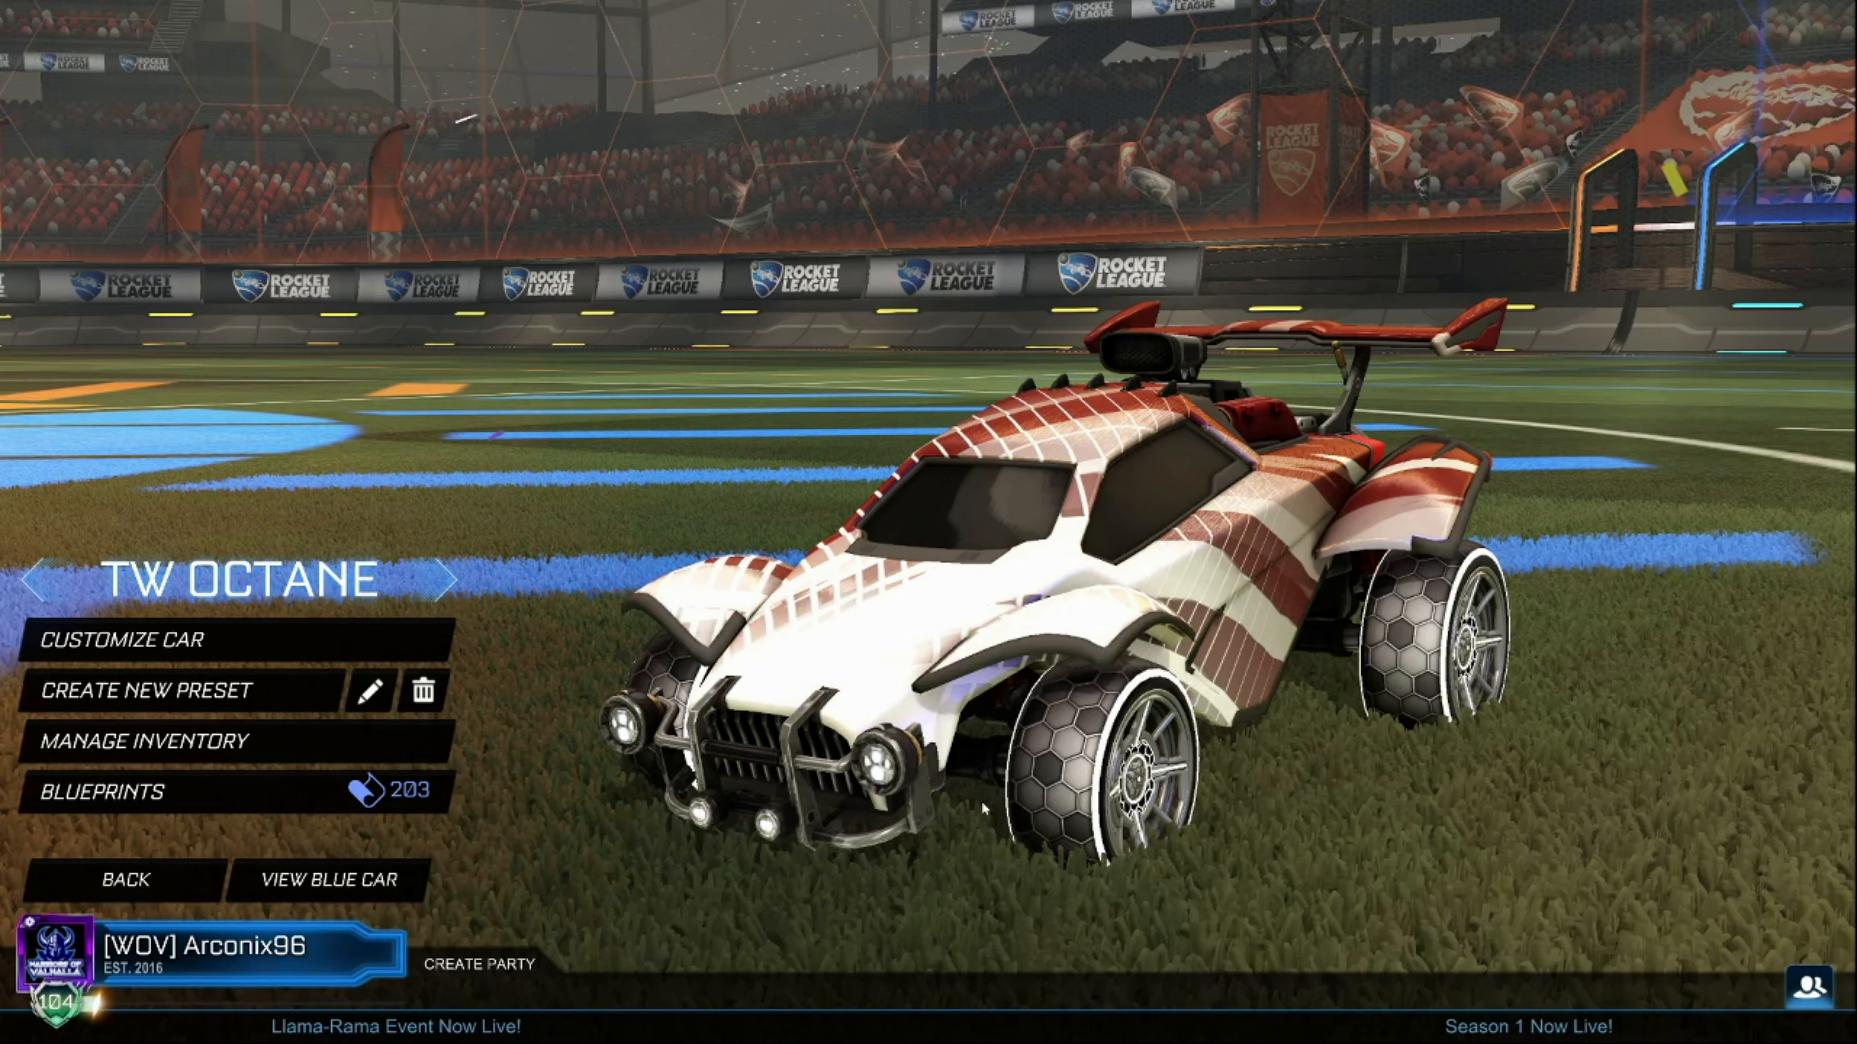
pyautogui.press('F2')
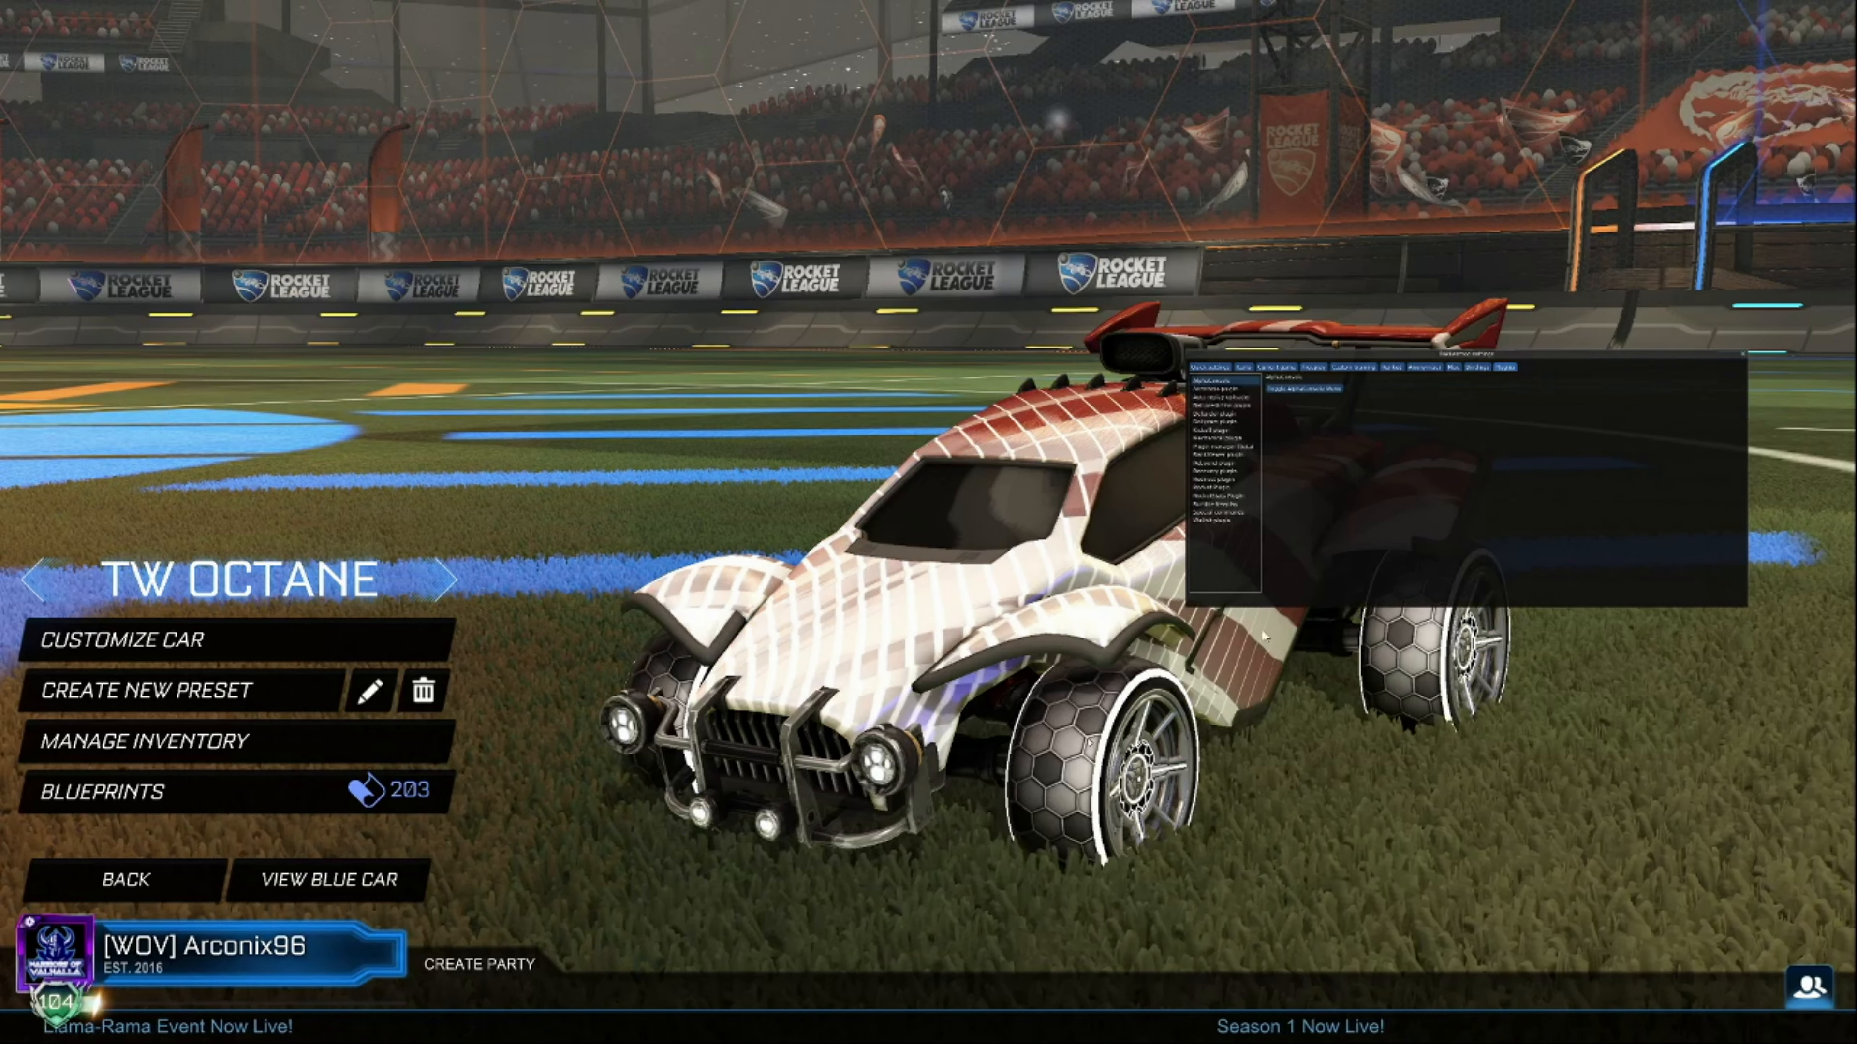
pyautogui.click(1275, 391)
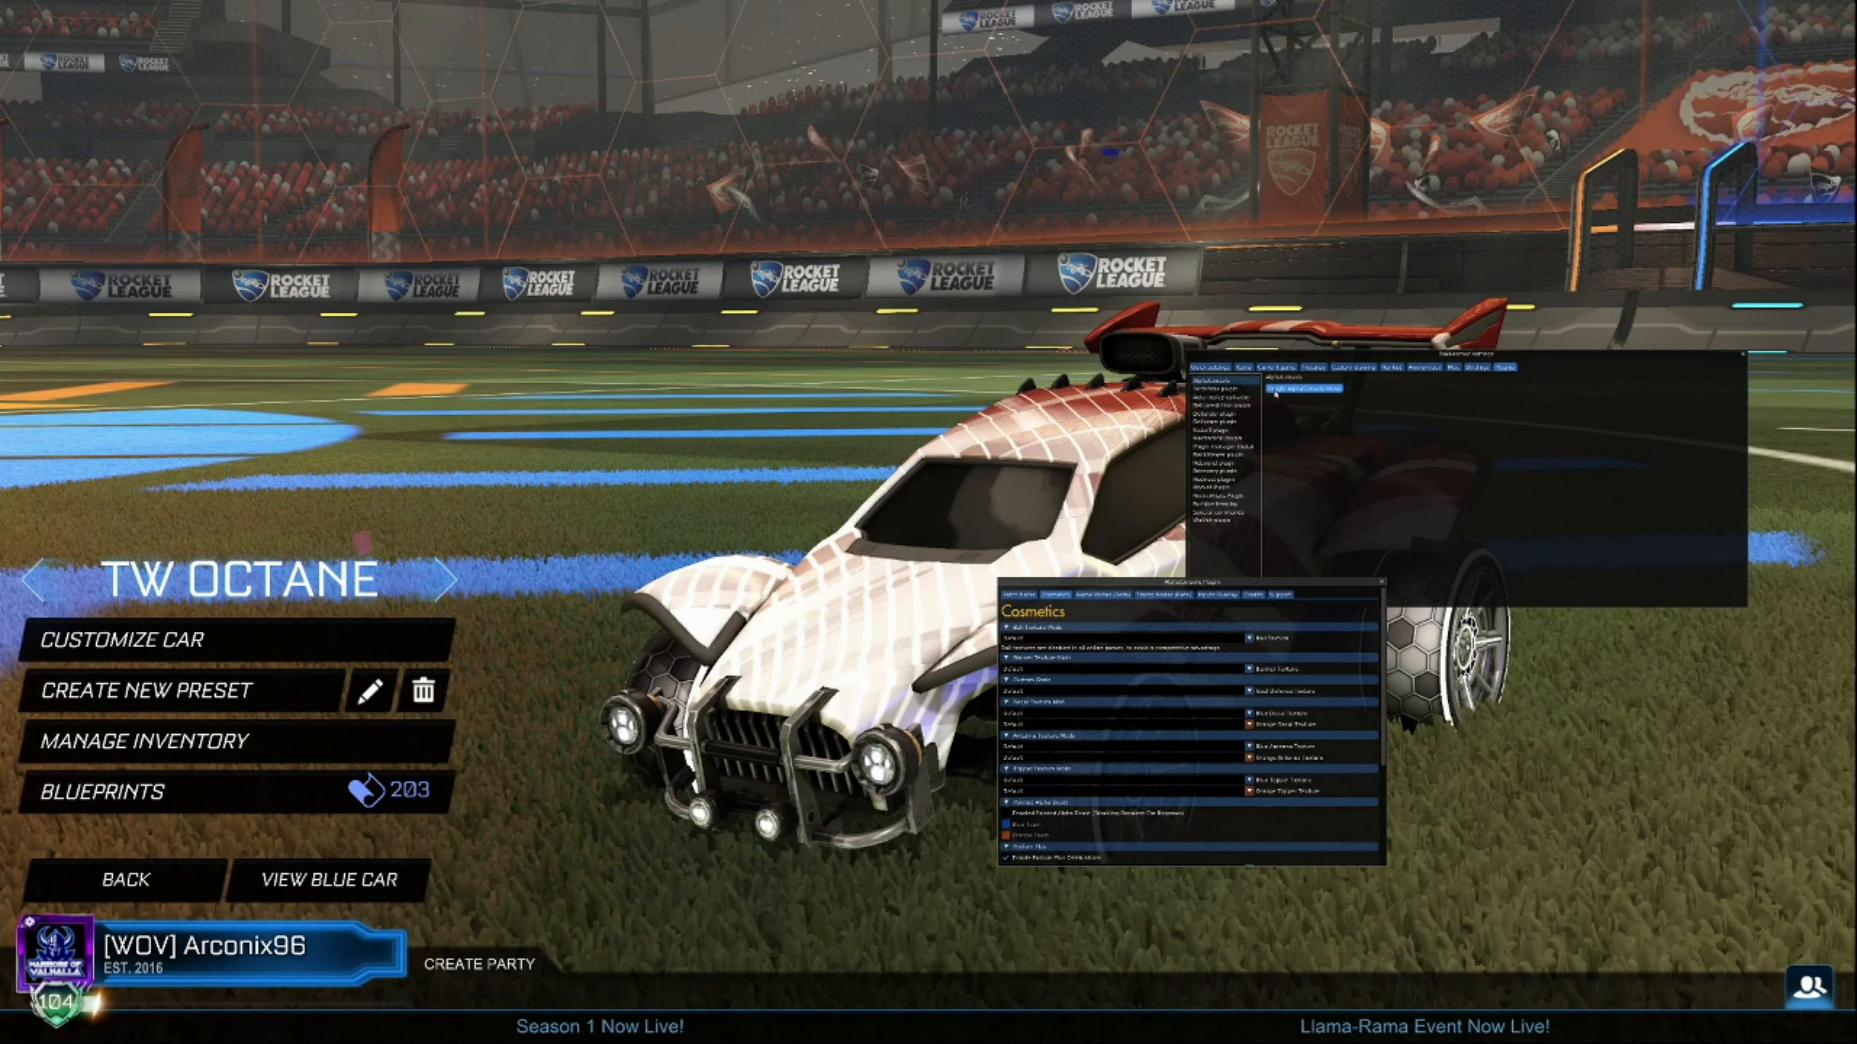
pyautogui.click(1018, 594)
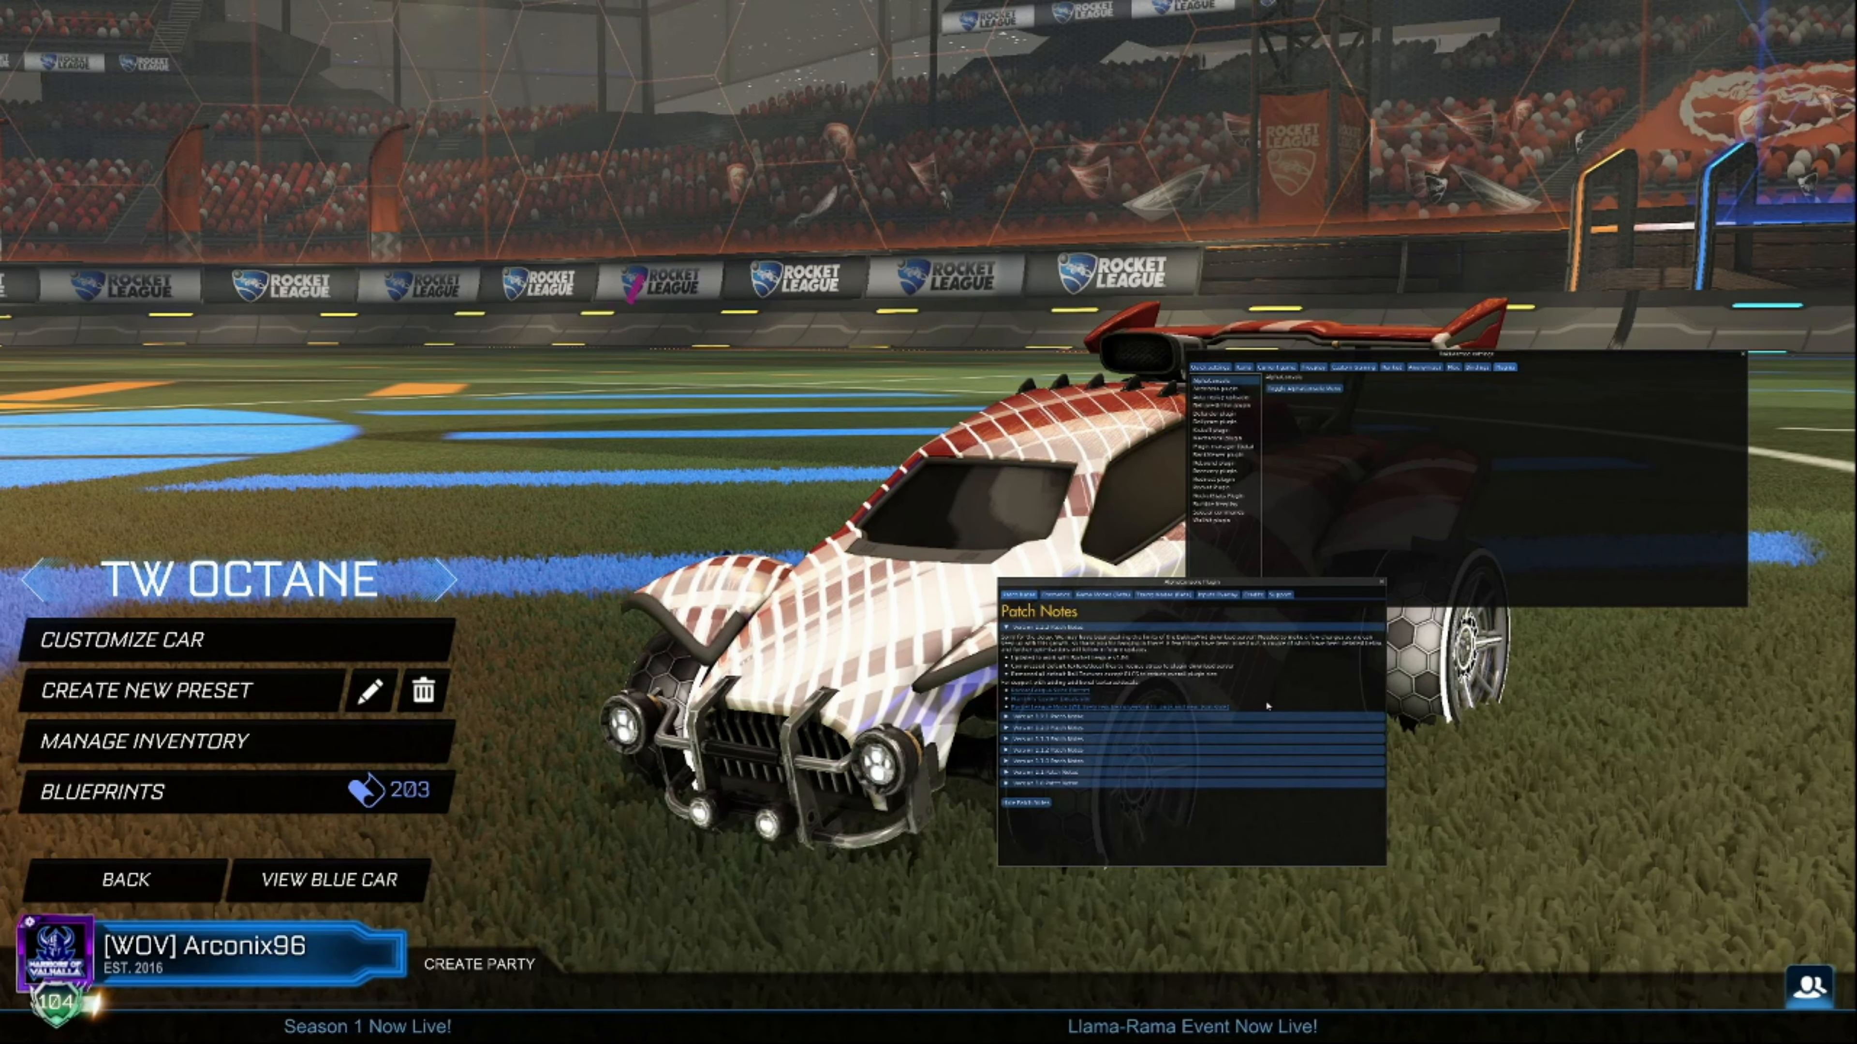
pyautogui.click(1055, 594)
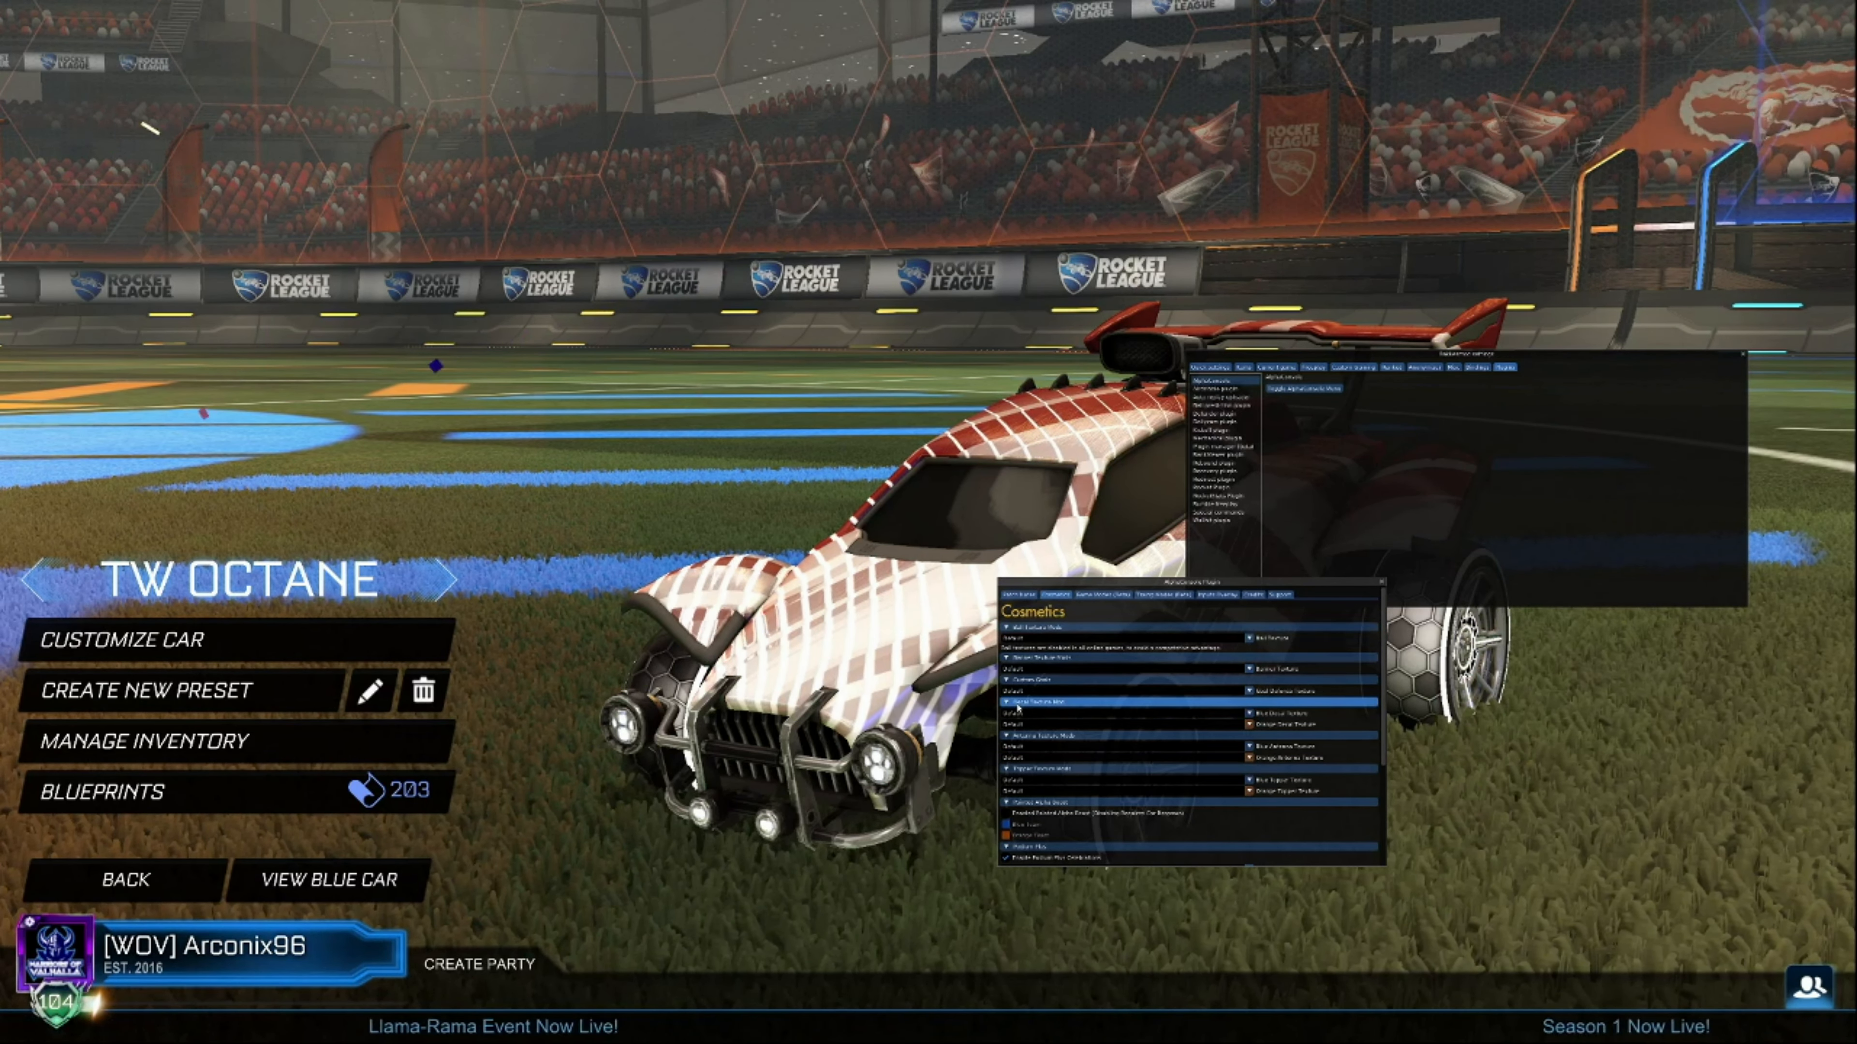
# Set both the blue and orange decal textures to Video and close the plugin windows.
pyautogui.click(1287, 725)
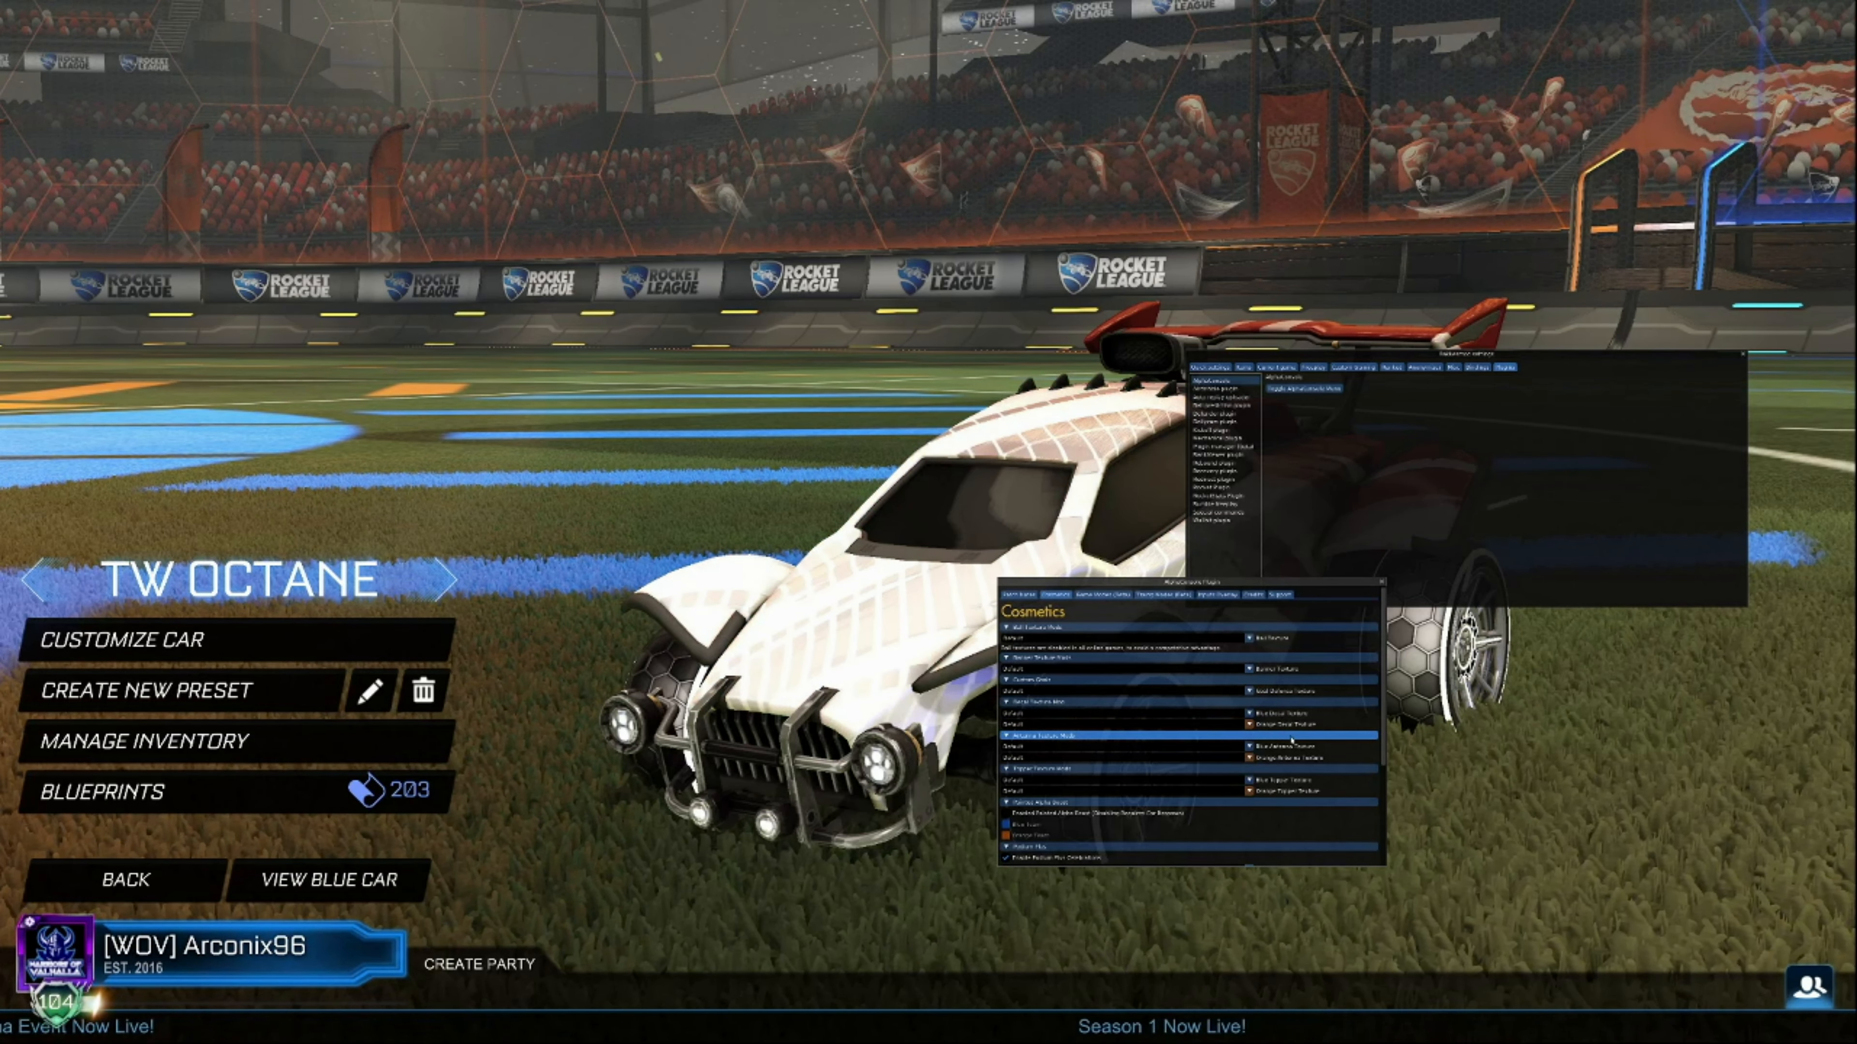
pyautogui.click(1279, 733)
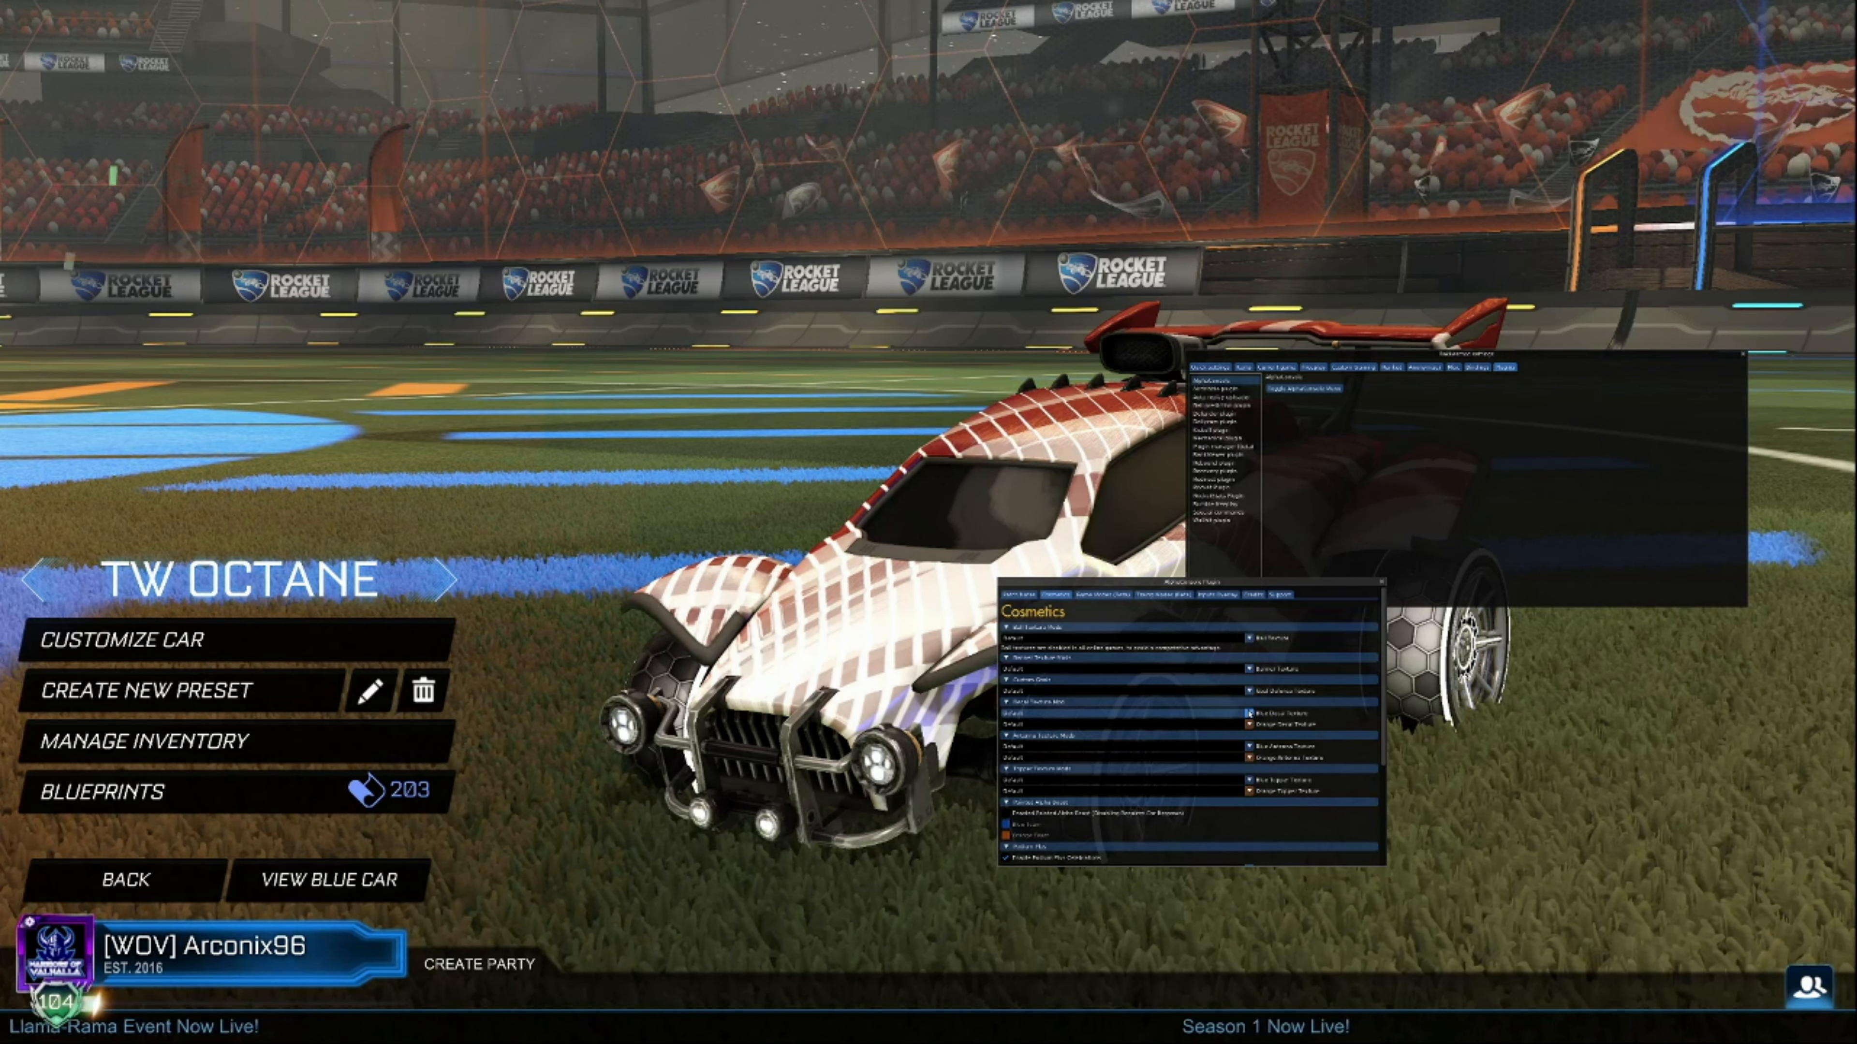
pyautogui.click(1067, 714)
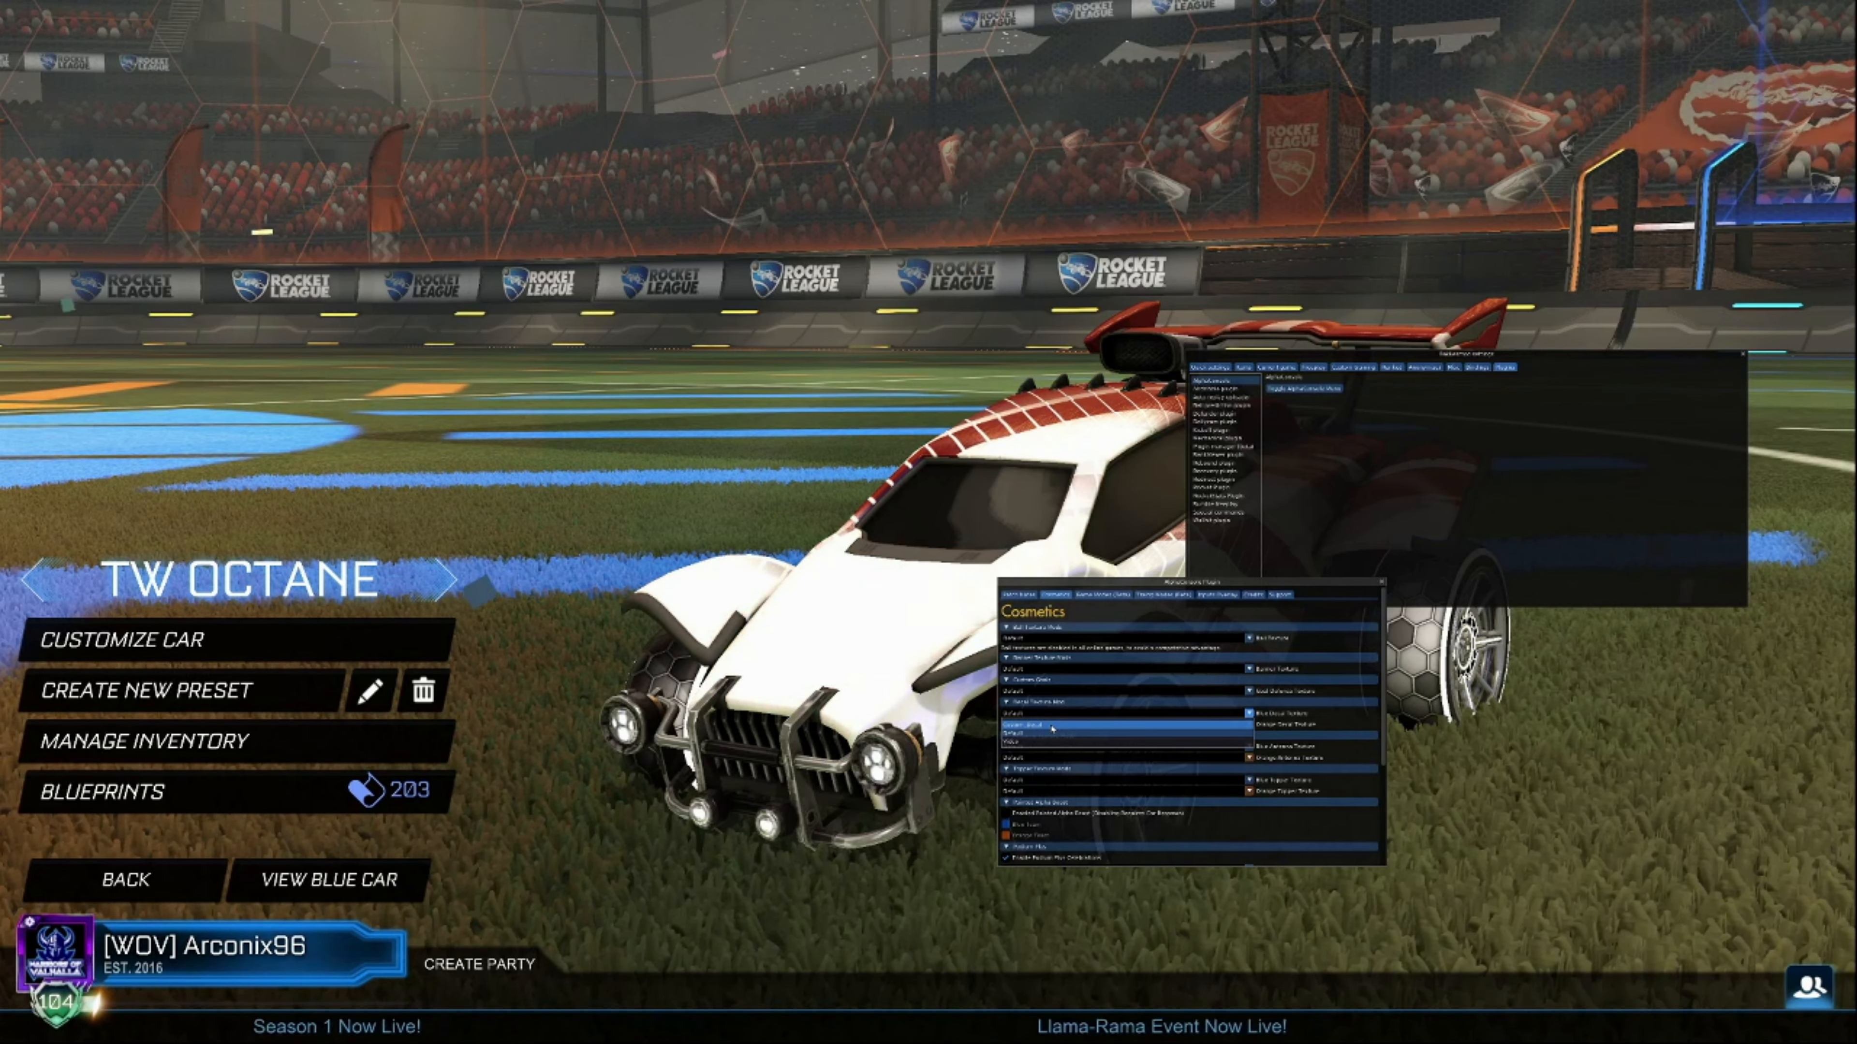
pyautogui.click(1026, 742)
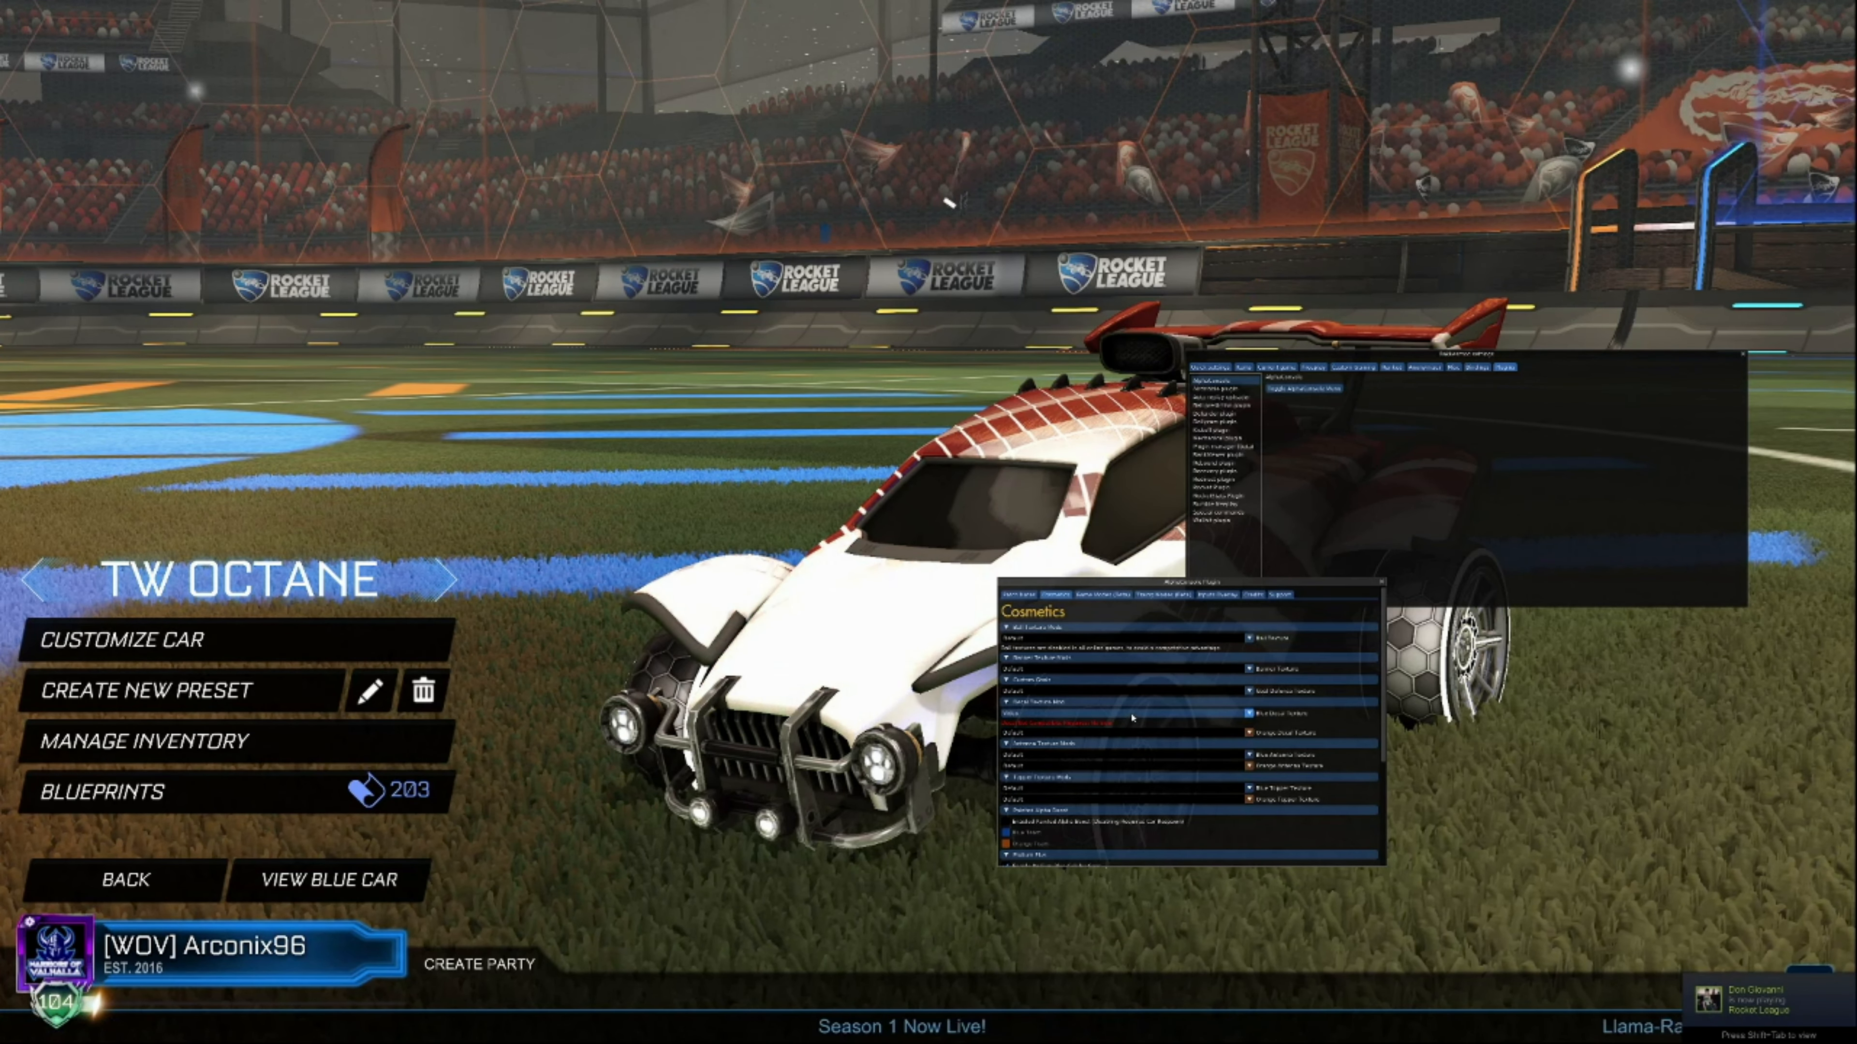
pyautogui.click(1085, 732)
pyautogui.click(1107, 760)
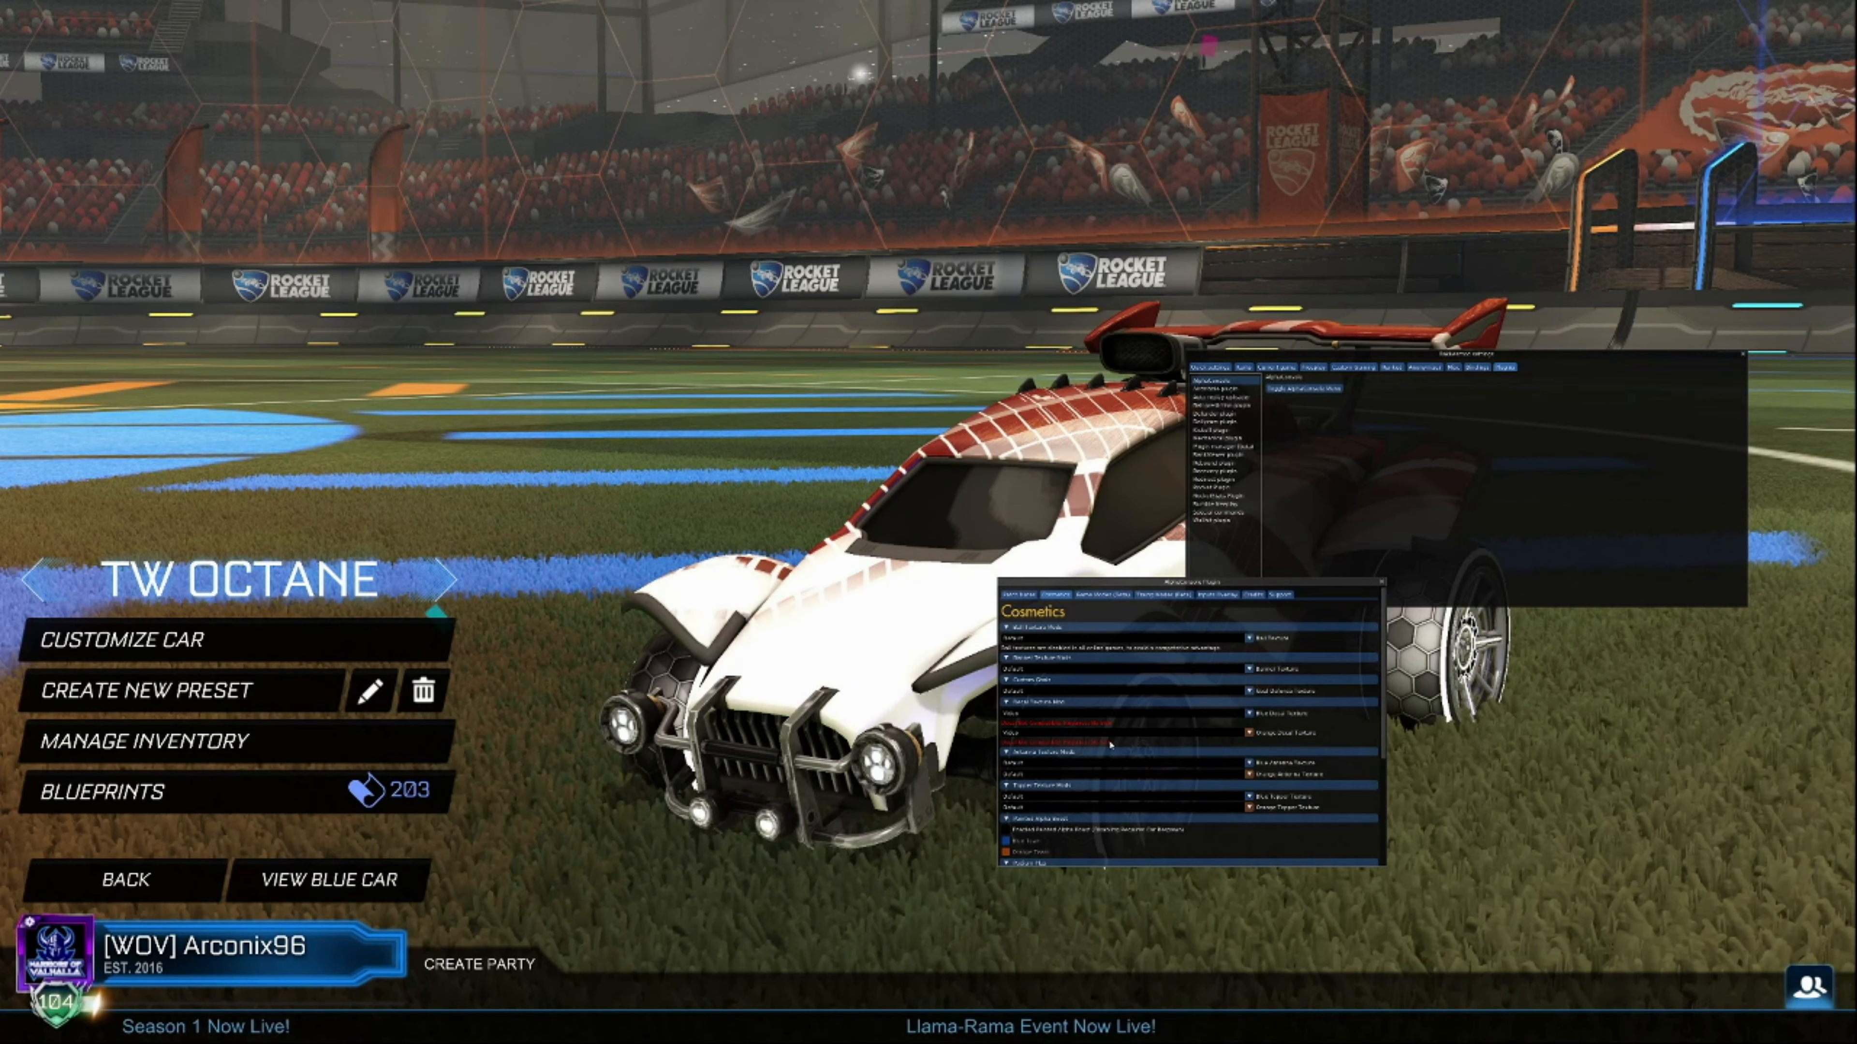
pyautogui.click(1381, 582)
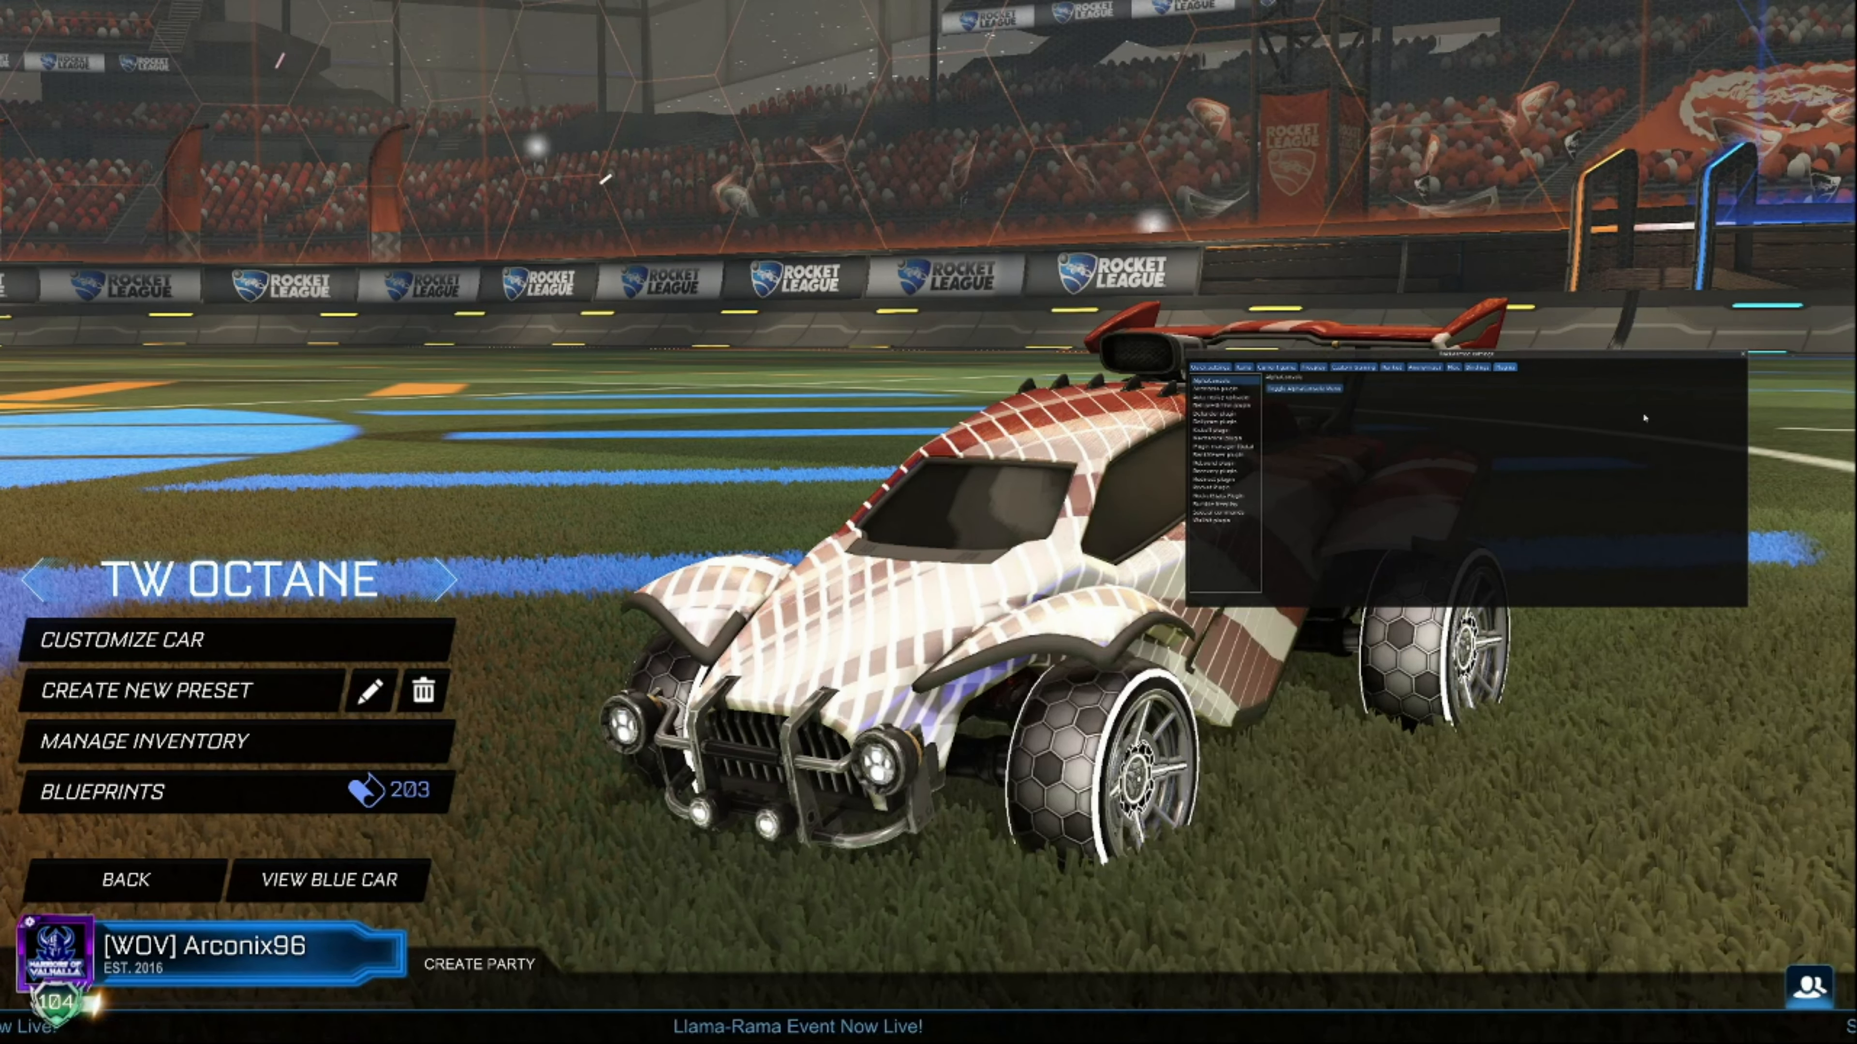
pyautogui.click(1743, 354)
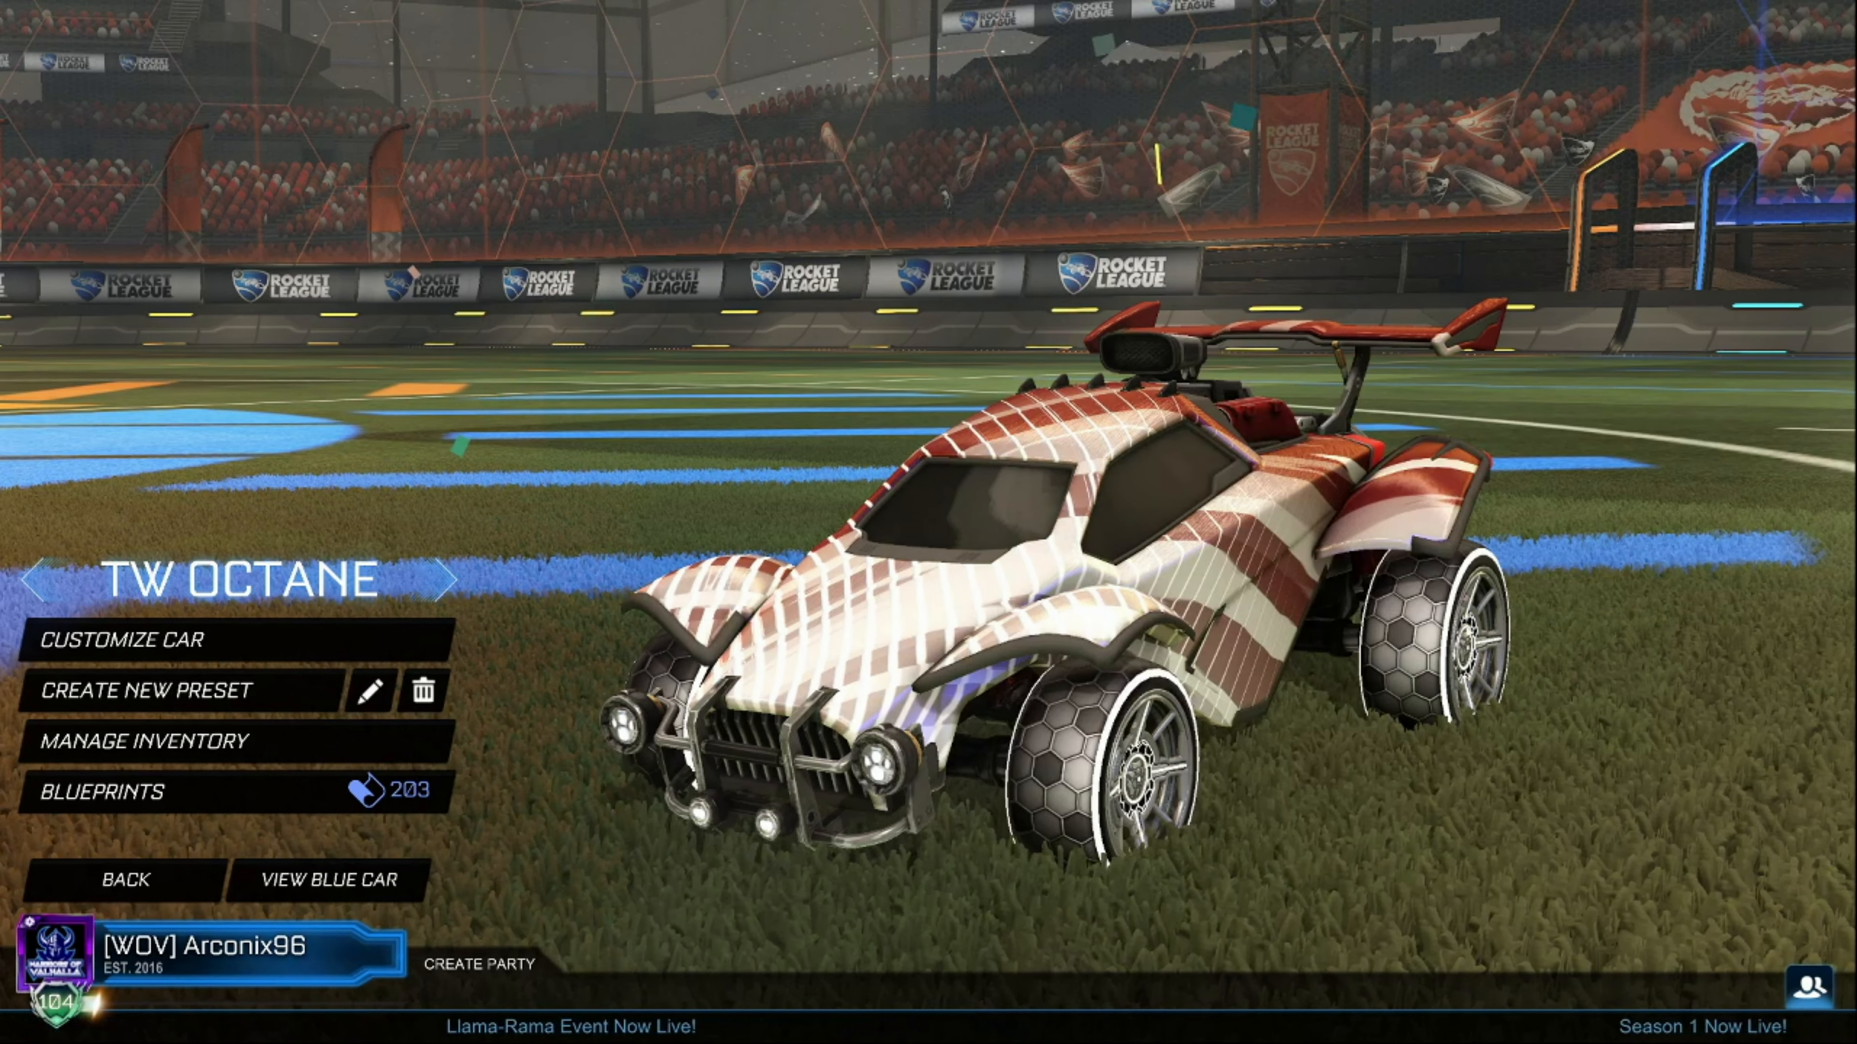
# Customize the TW Octane in the garage by setting its decal to None, and return to the preset overview.
pyautogui.press('Escape')
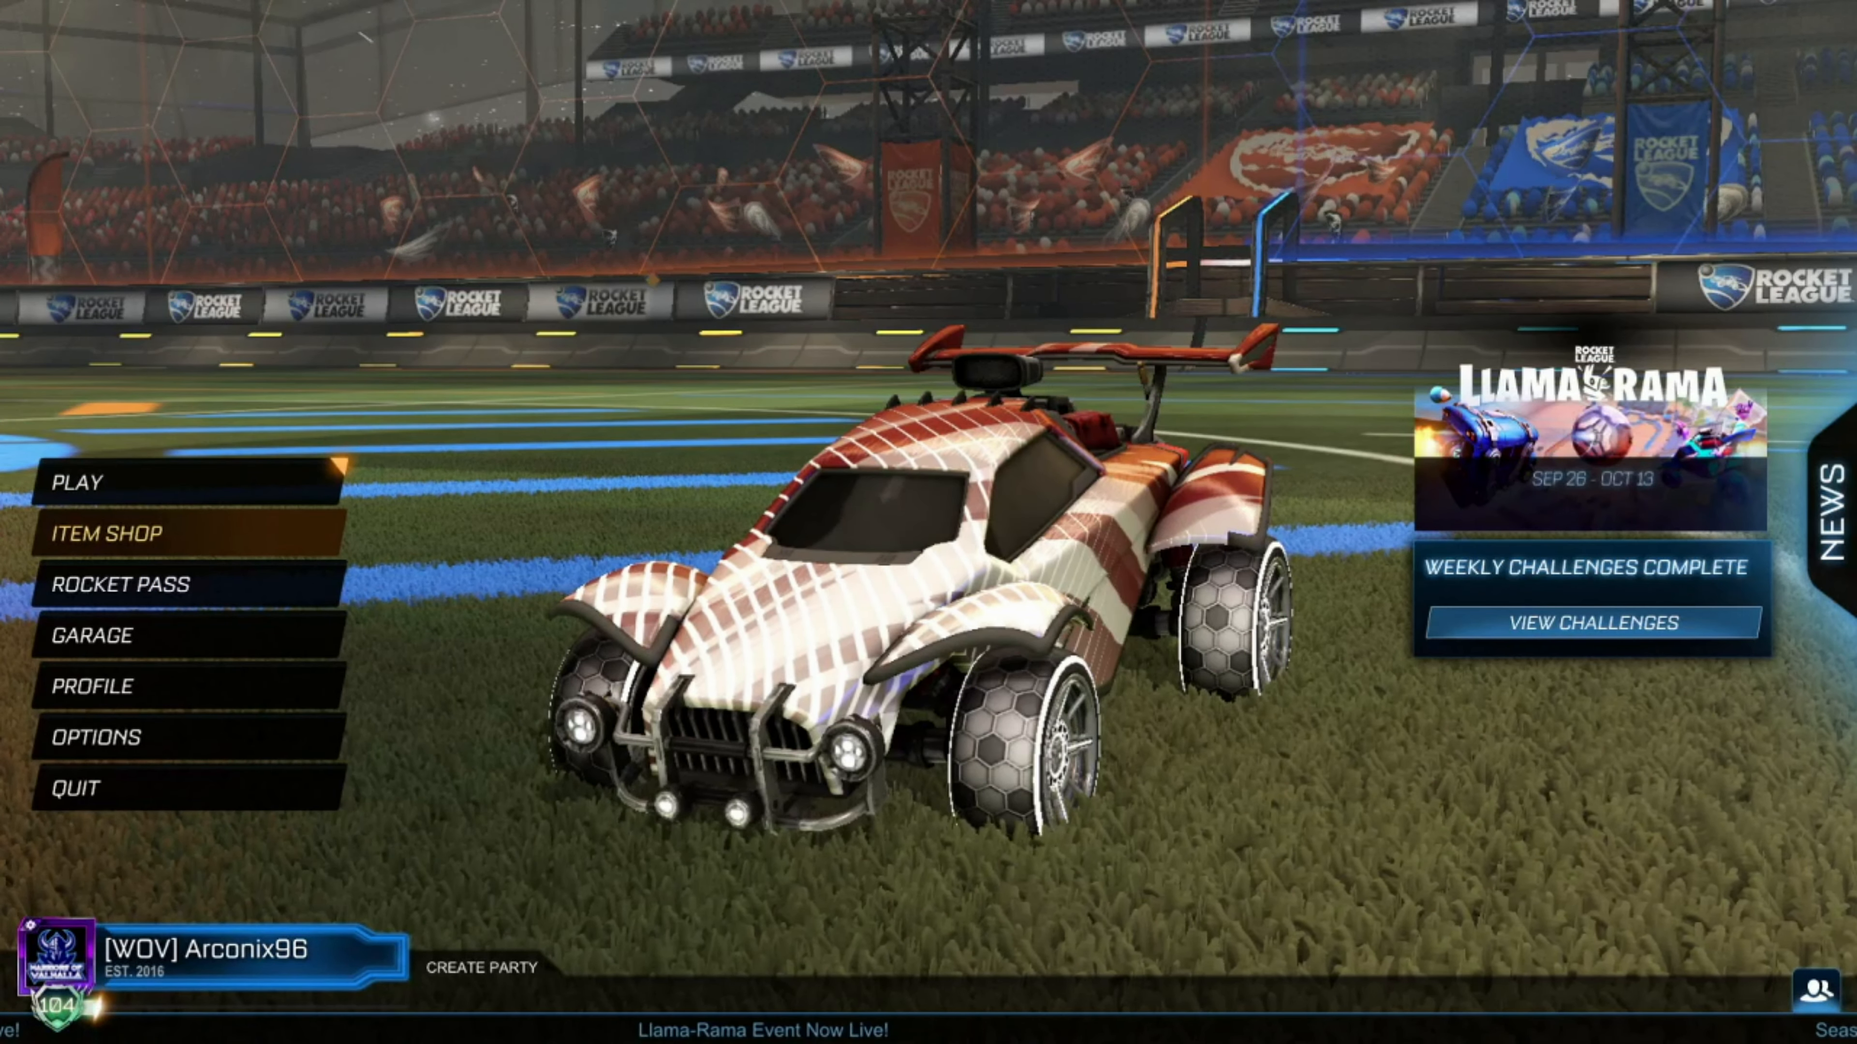
pyautogui.click(225, 632)
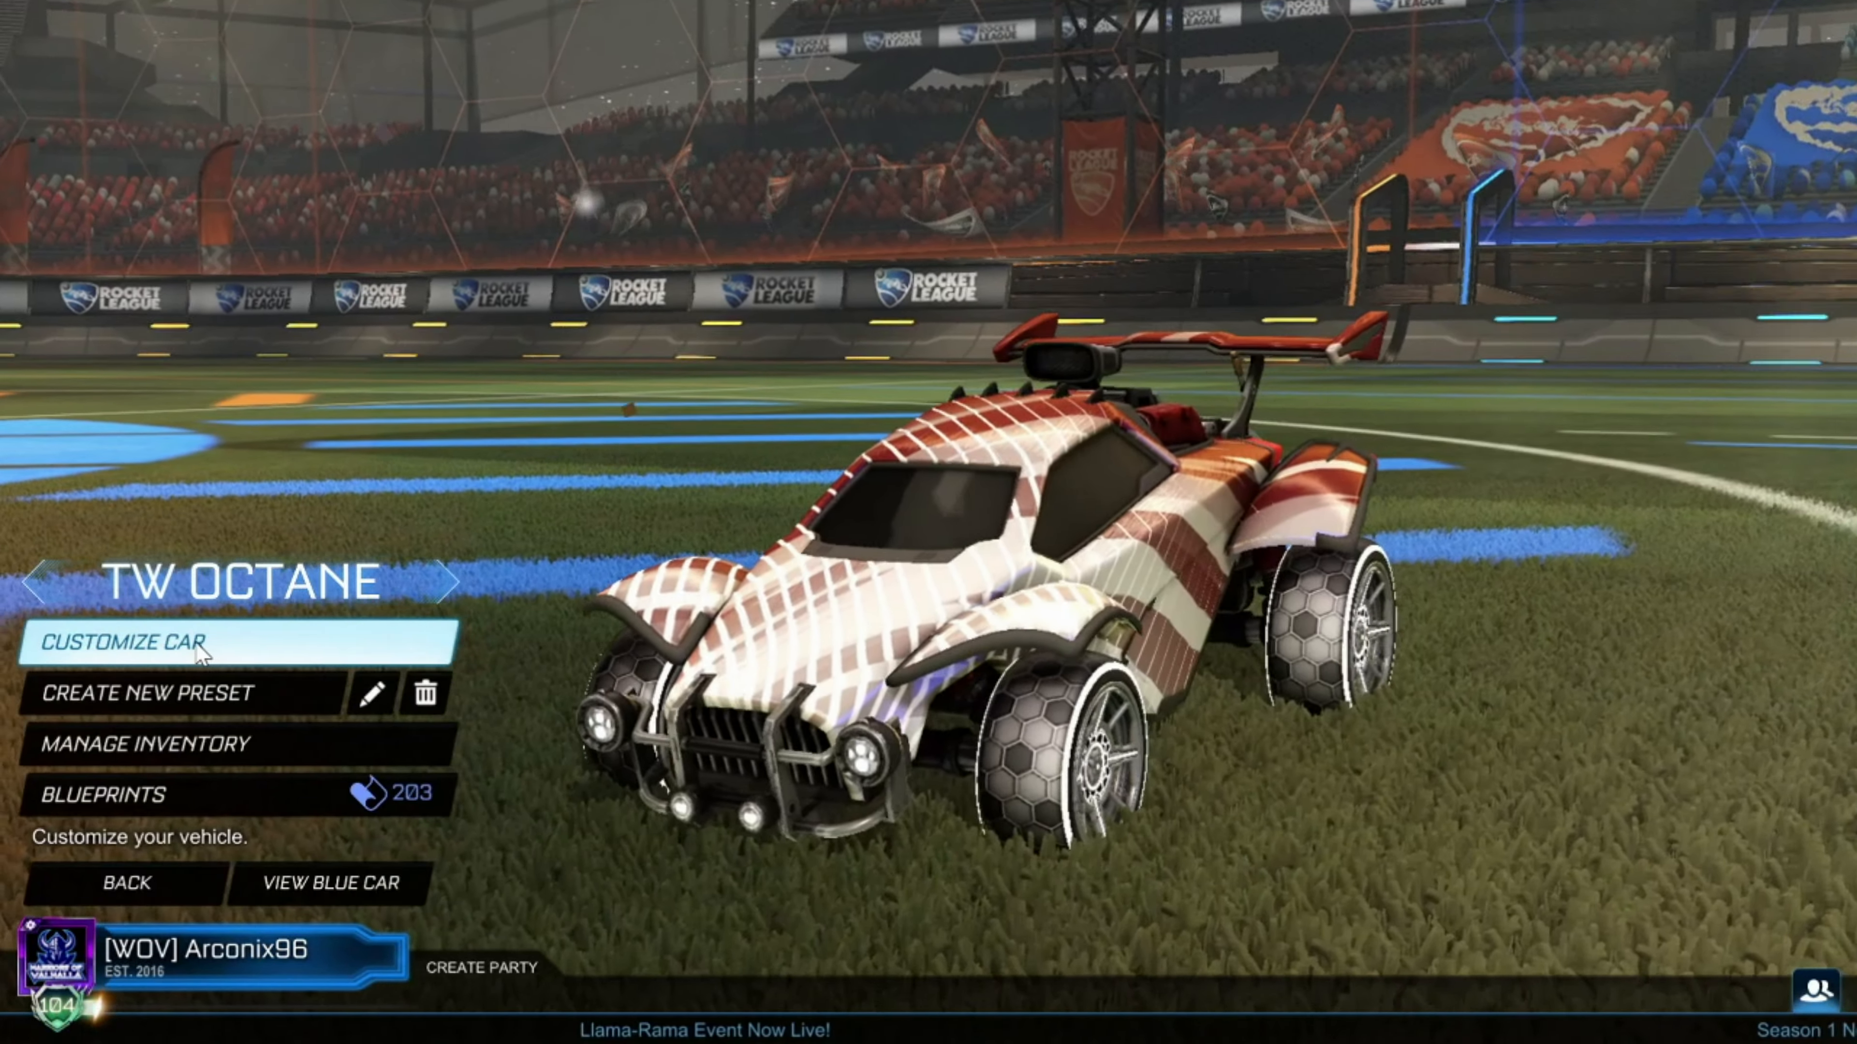
pyautogui.click(225, 632)
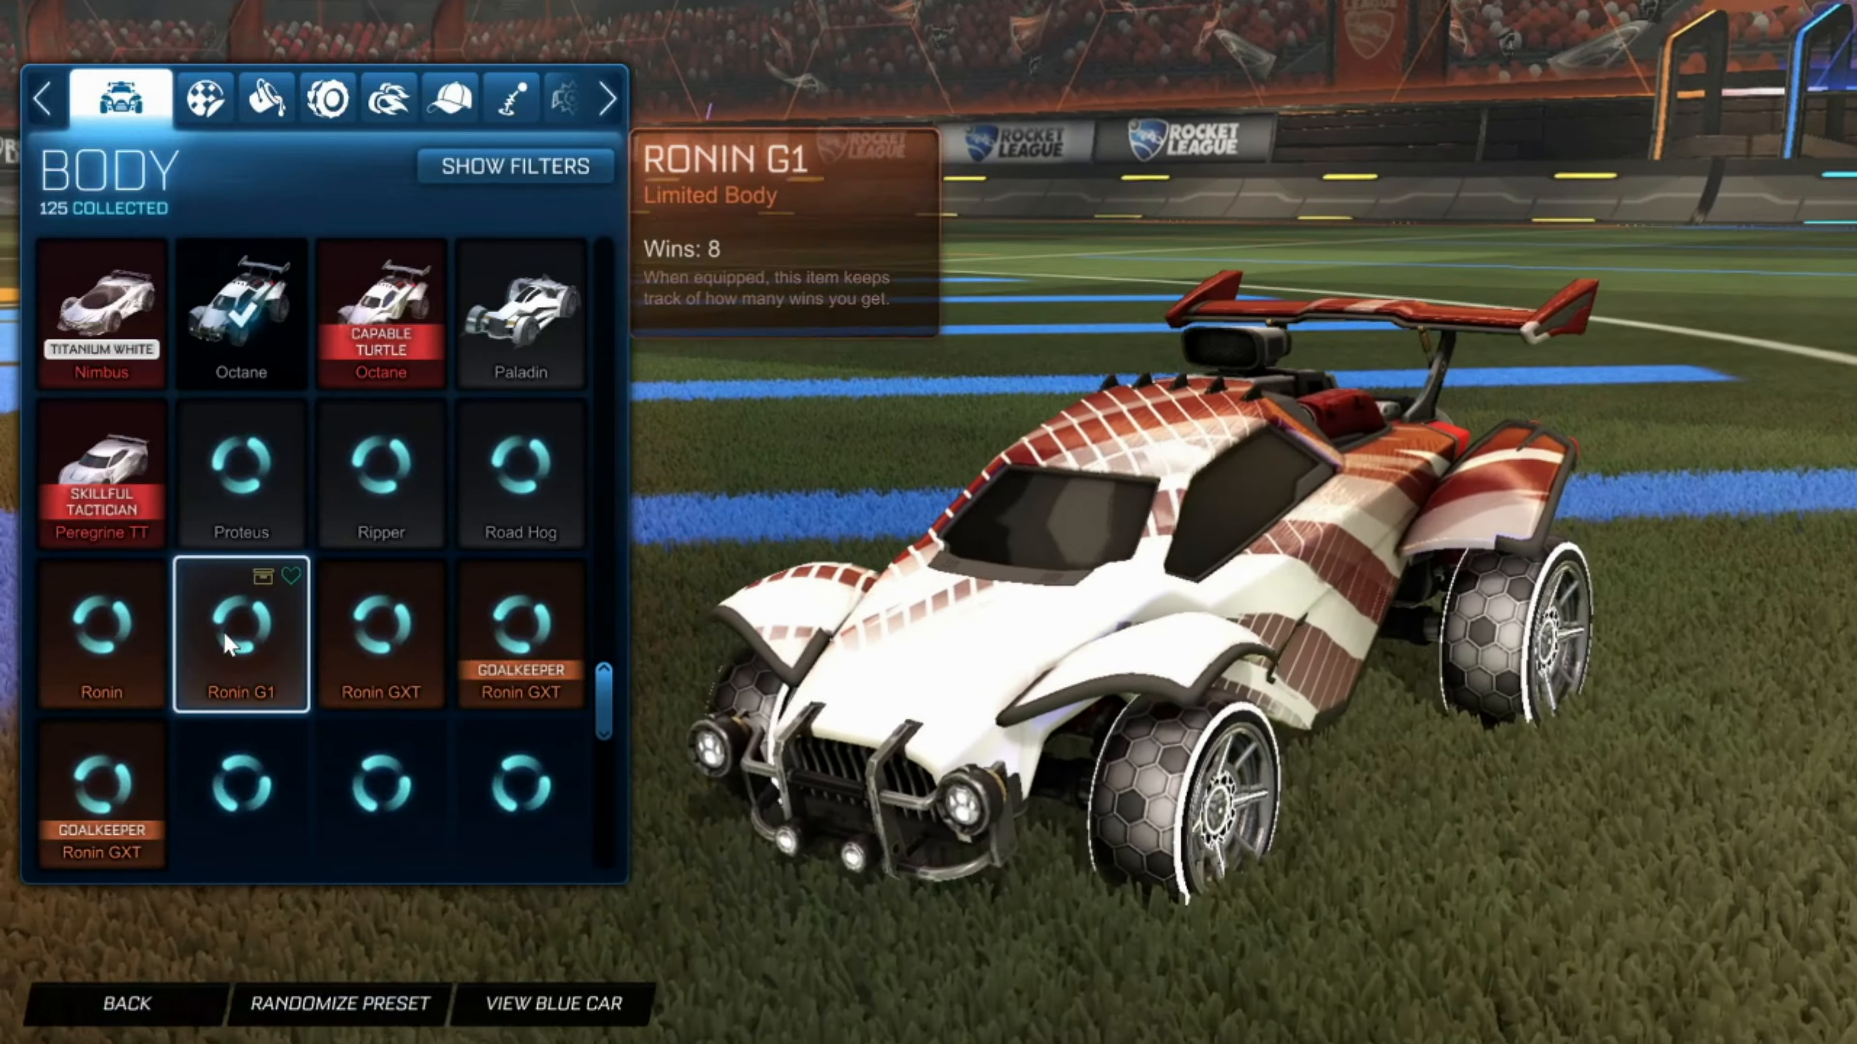
pyautogui.click(214, 103)
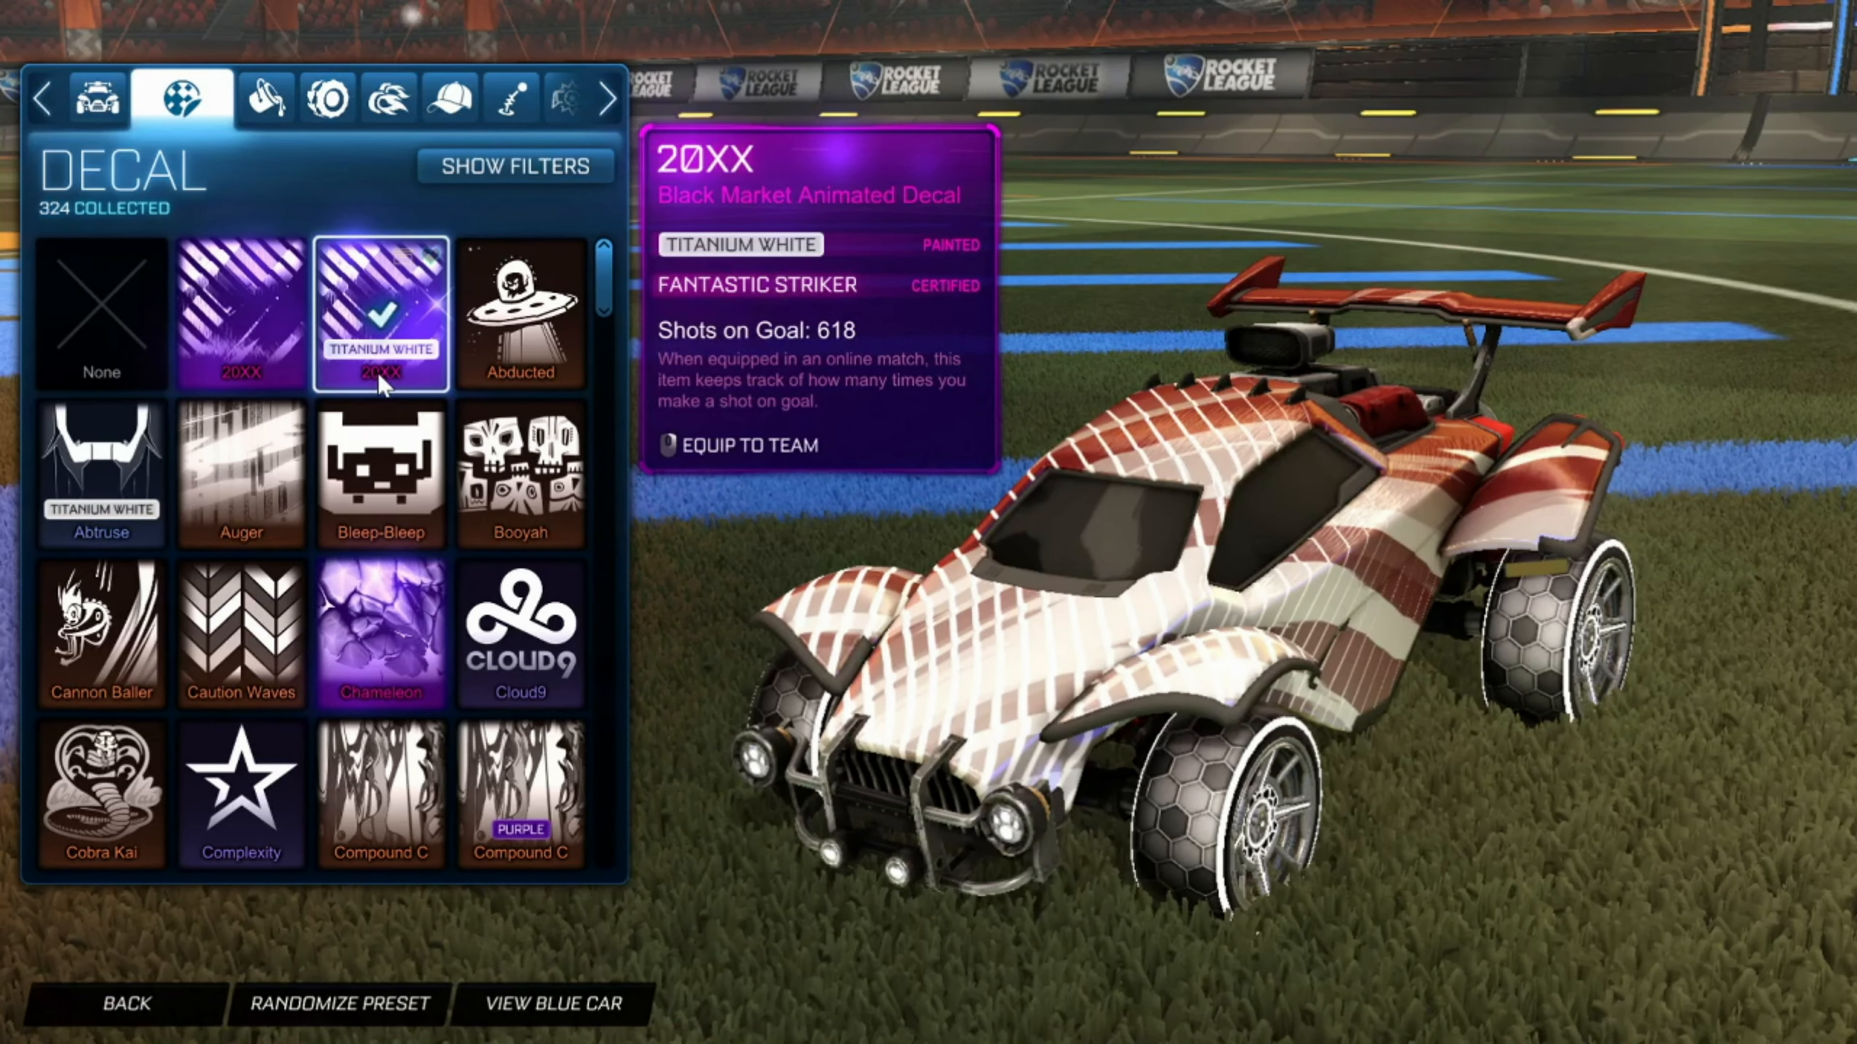
pyautogui.click(86, 354)
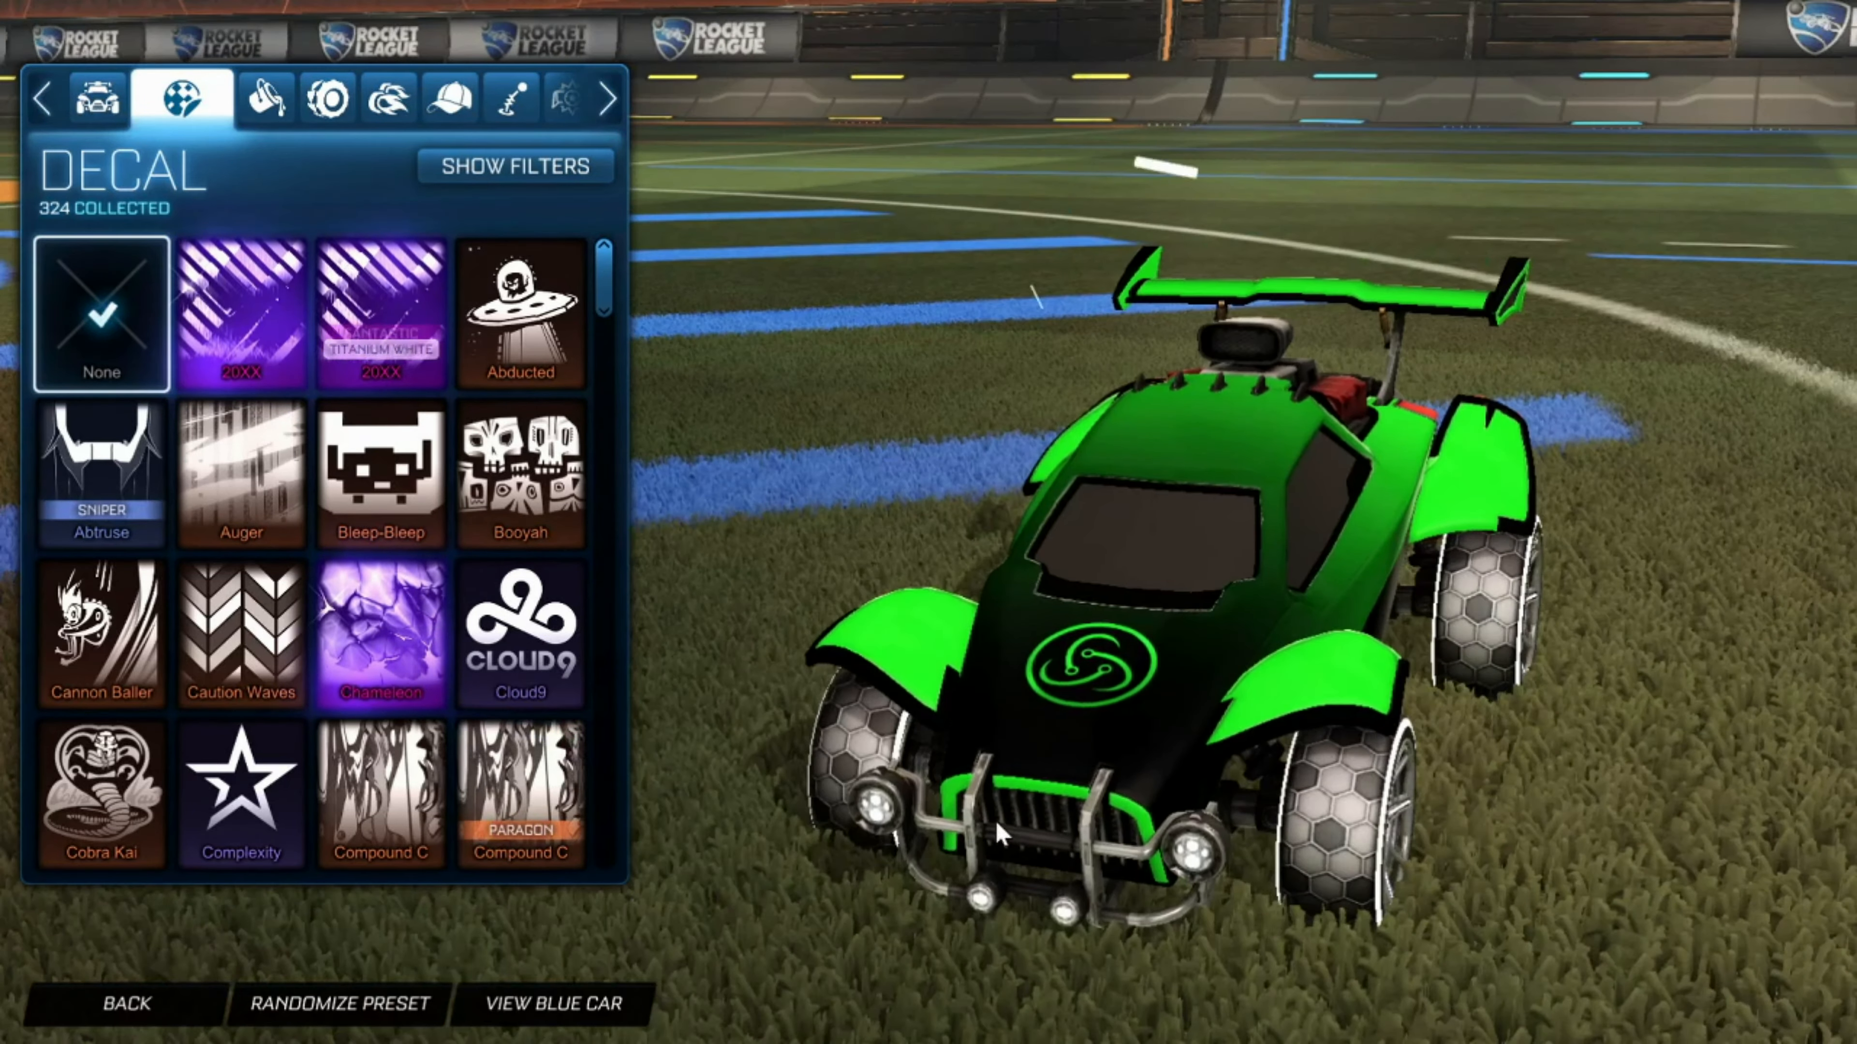
pyautogui.click(126, 1003)
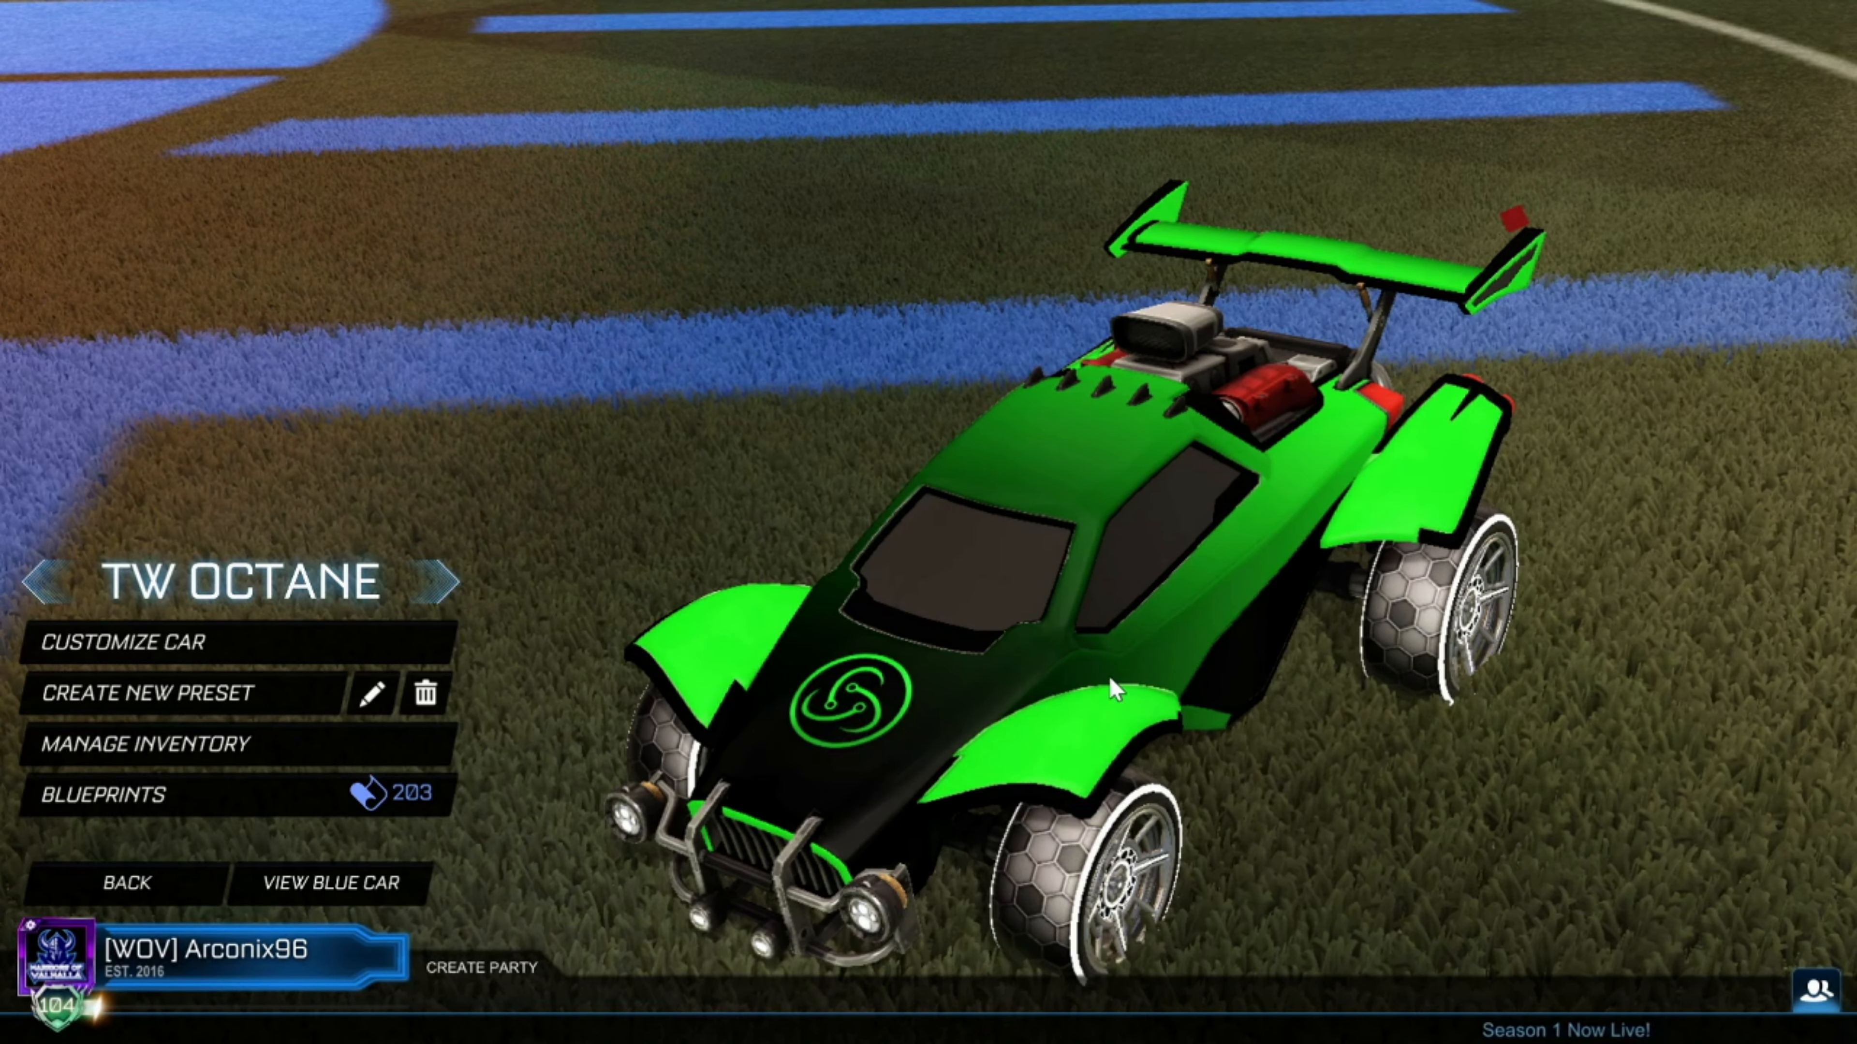
# Switch to paint.net and fill the selected bright green panel in the top row with dark green using the Gradient tool.
pyautogui.moveTo(1003, 615); pyautogui.dragTo(680, 912)
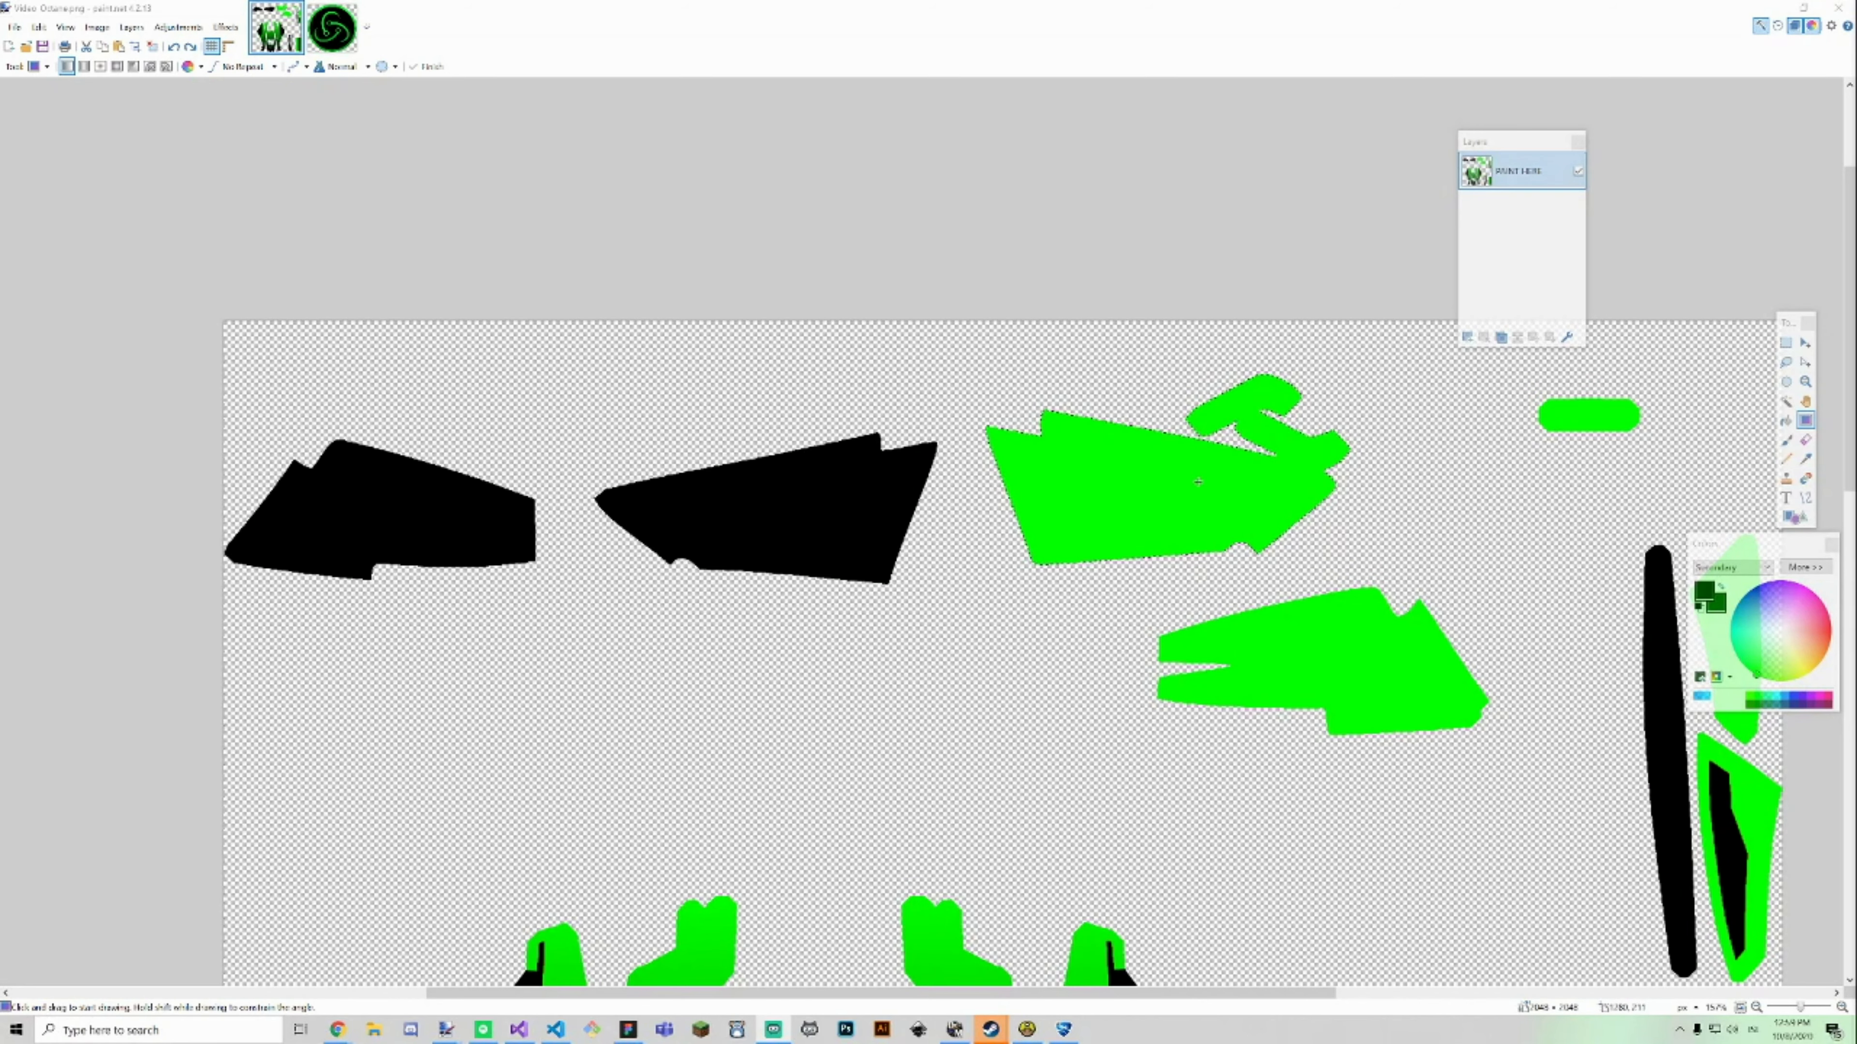
pyautogui.scroll(-3, 1197, 481)
pyautogui.scroll(-5, 1197, 481)
pyautogui.scroll(-4, 1608, 291)
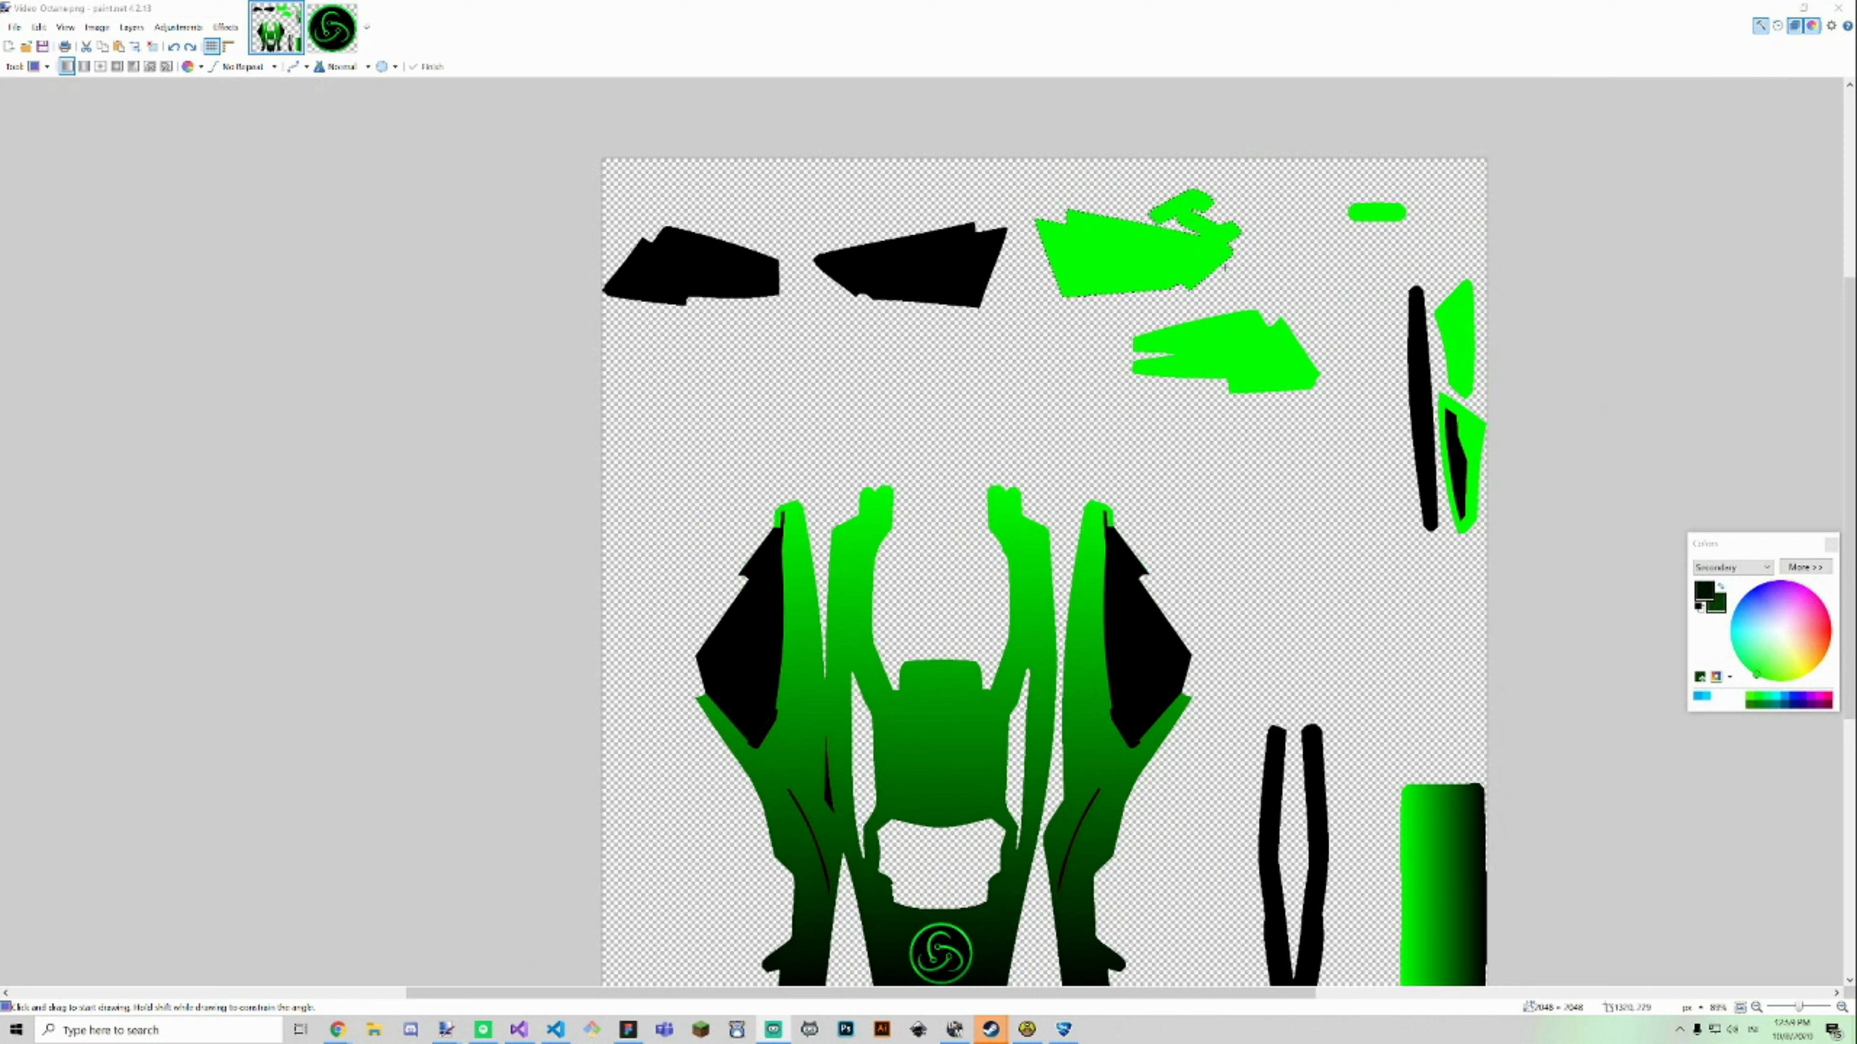
pyautogui.click(1718, 424)
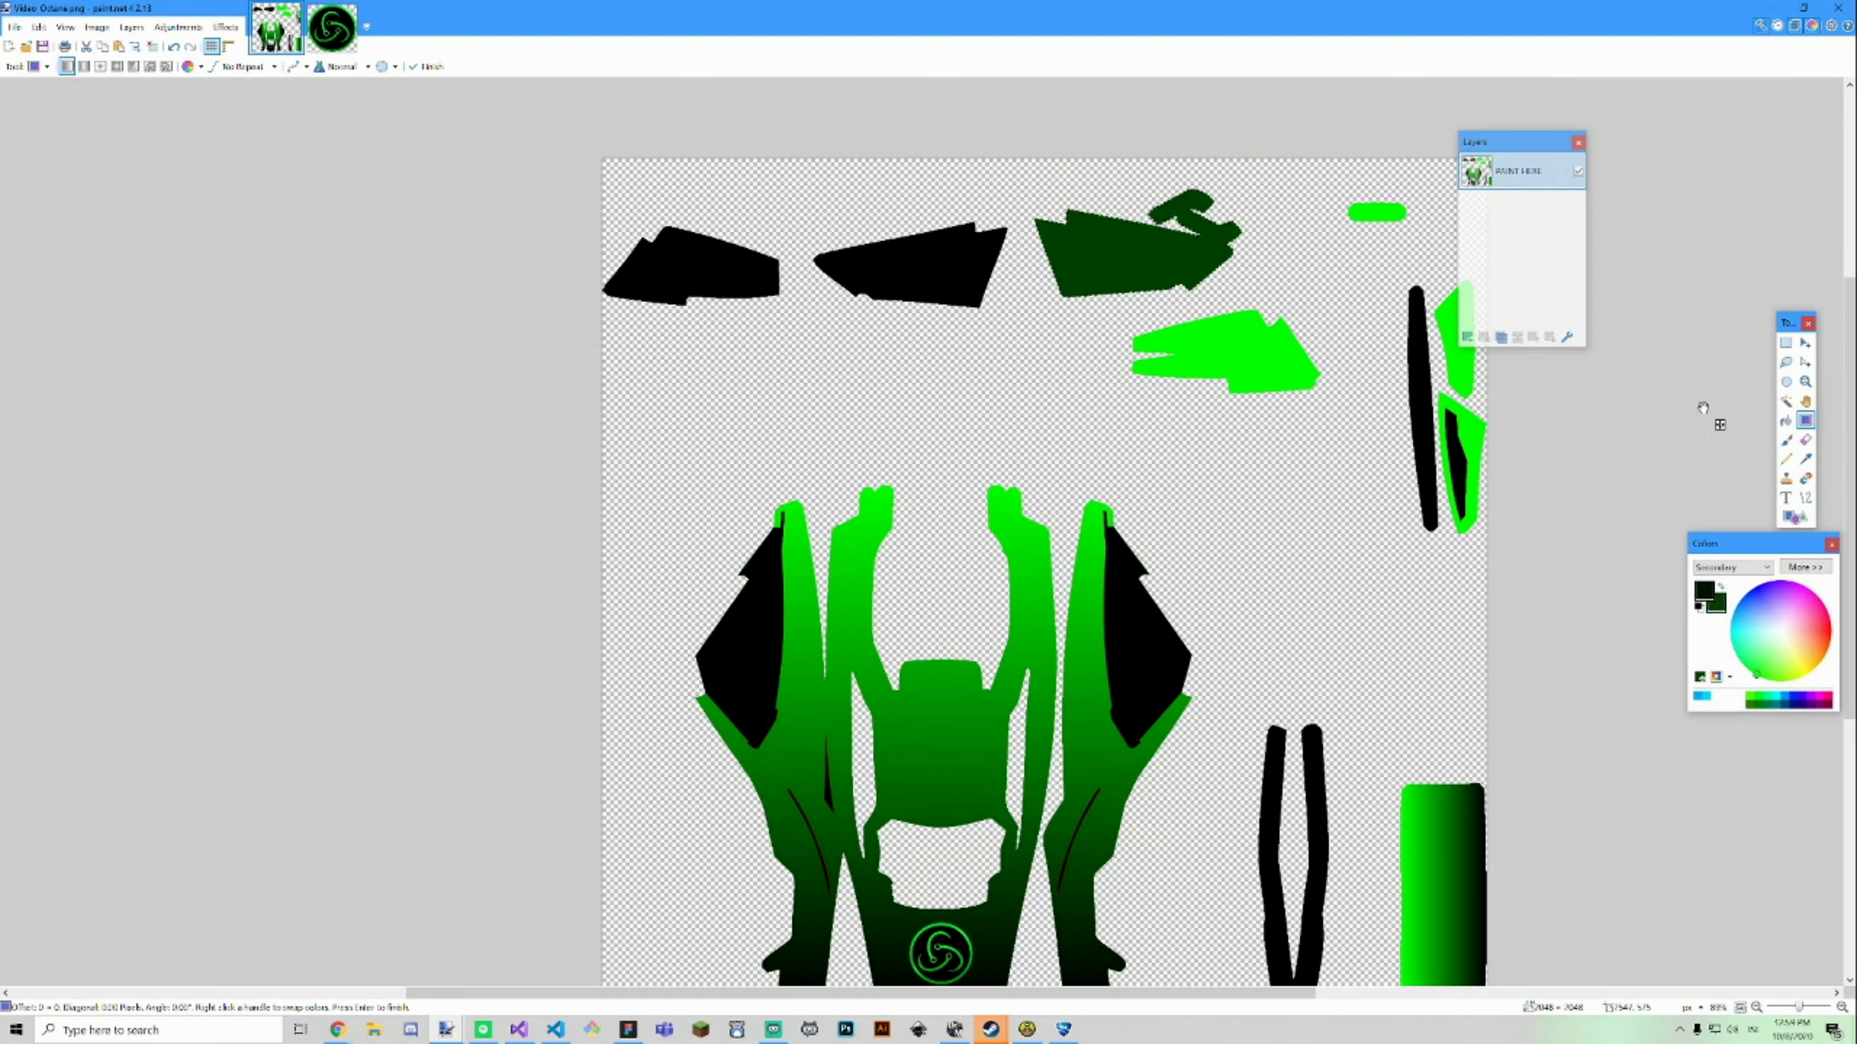
# Select the dark green panel in the top row and apply a horizontal black-to-dark-green gradient across it, matching the car body's gradient.
pyautogui.click(1785, 401)
pyautogui.click(1080, 262)
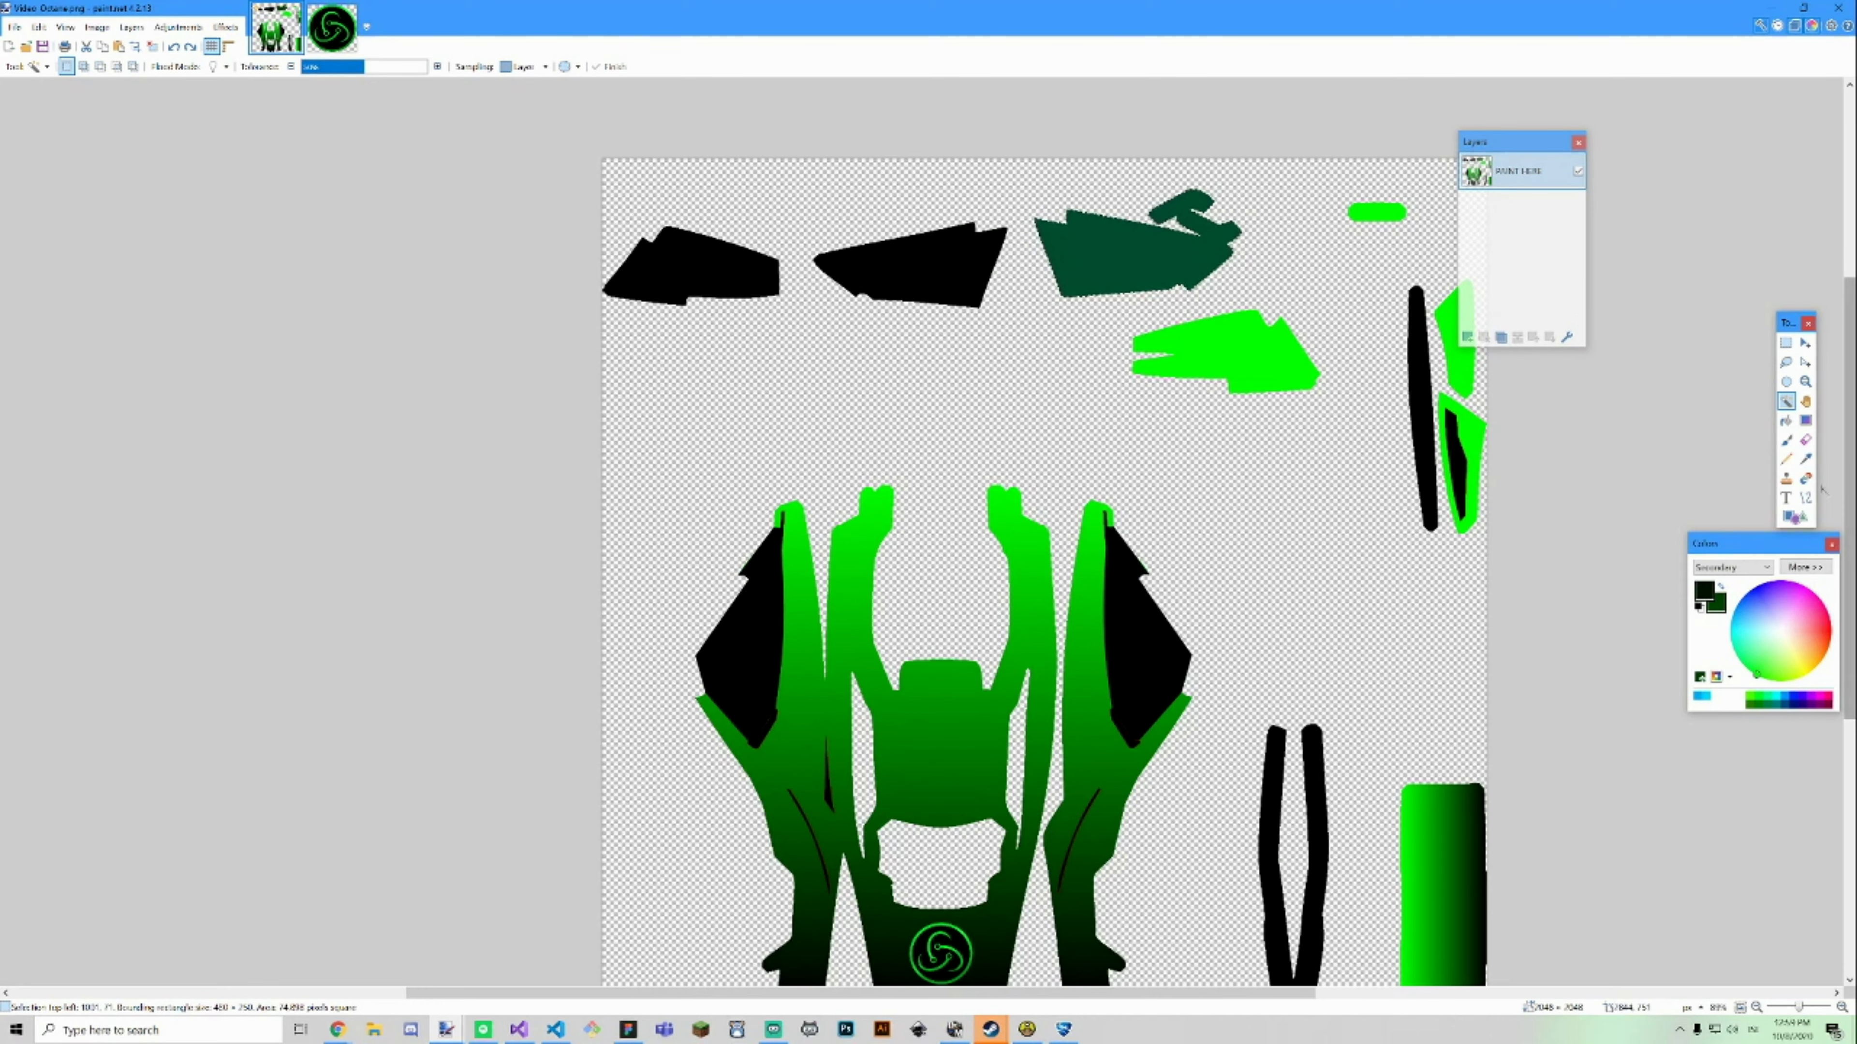
pyautogui.click(1805, 421)
pyautogui.scroll(-3, 1054, 662)
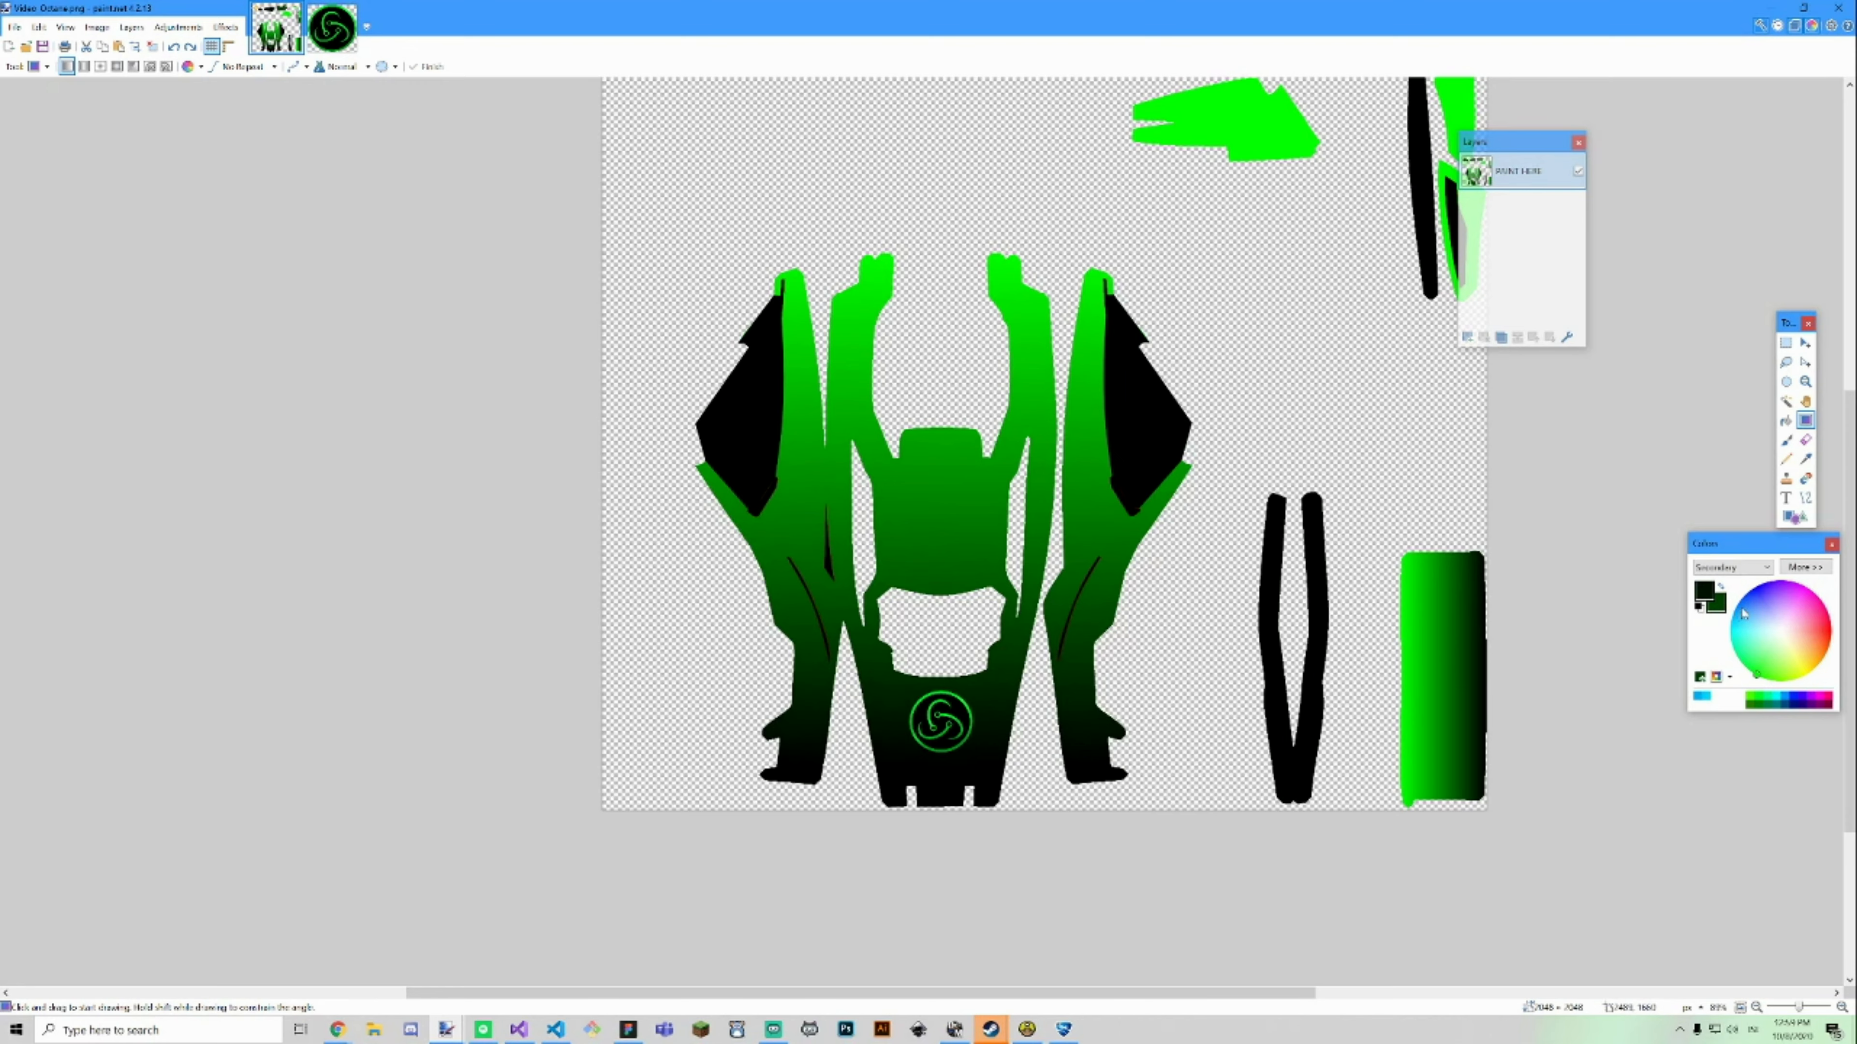
pyautogui.click(1787, 402)
pyautogui.click(1805, 459)
pyautogui.scroll(4, 1027, 746)
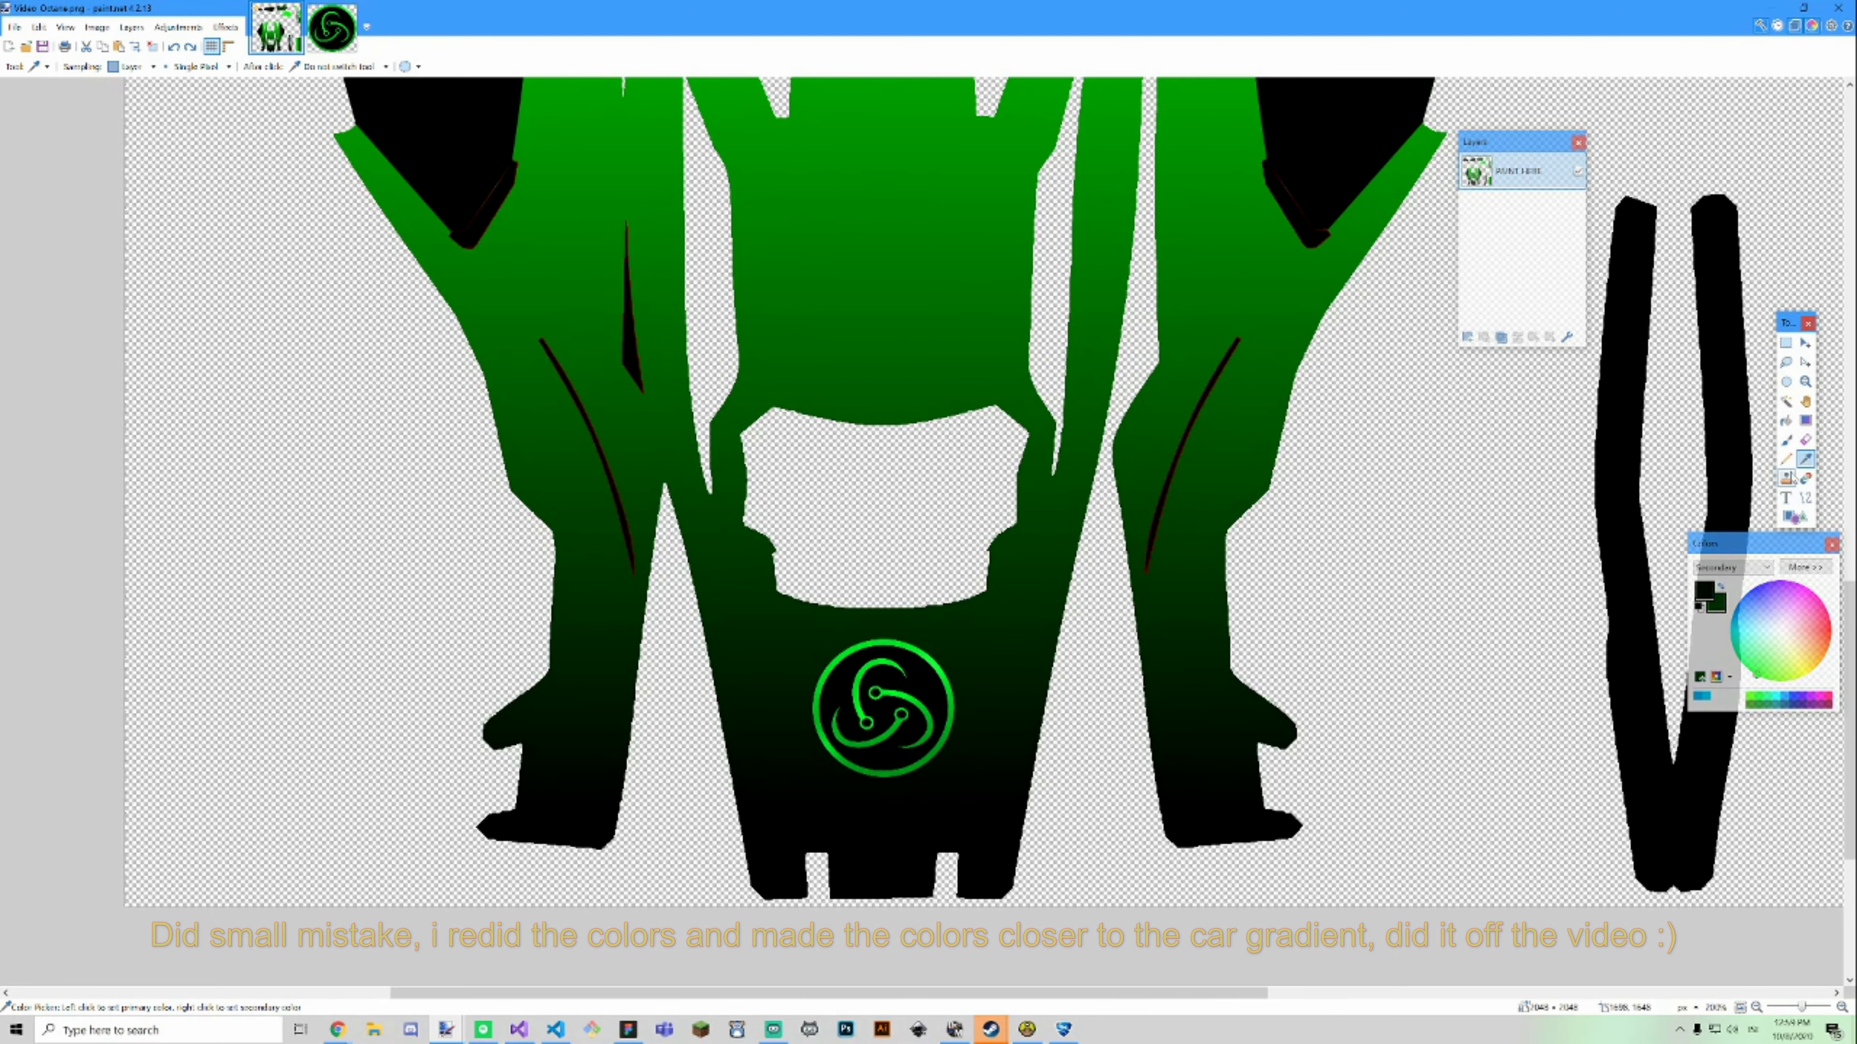
pyautogui.scroll(10, 1416, 515)
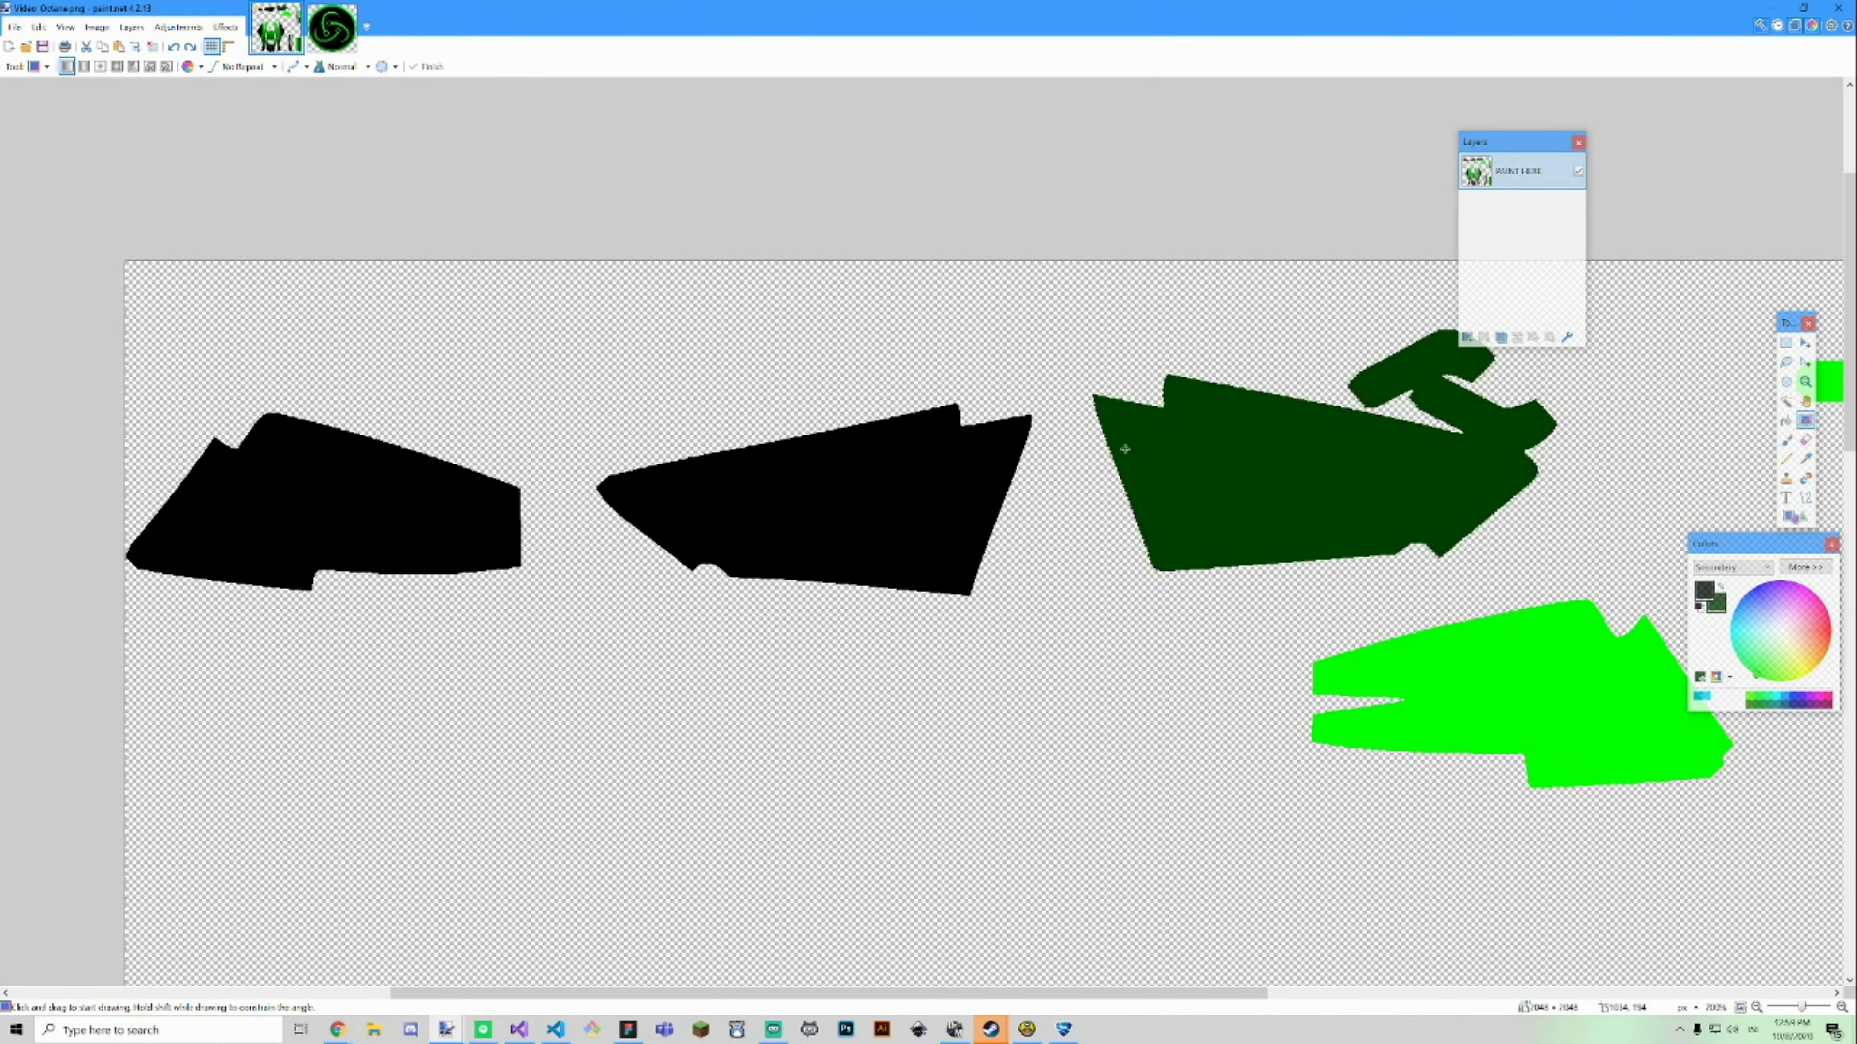
pyautogui.moveTo(1136, 451); pyautogui.dragTo(1319, 463)
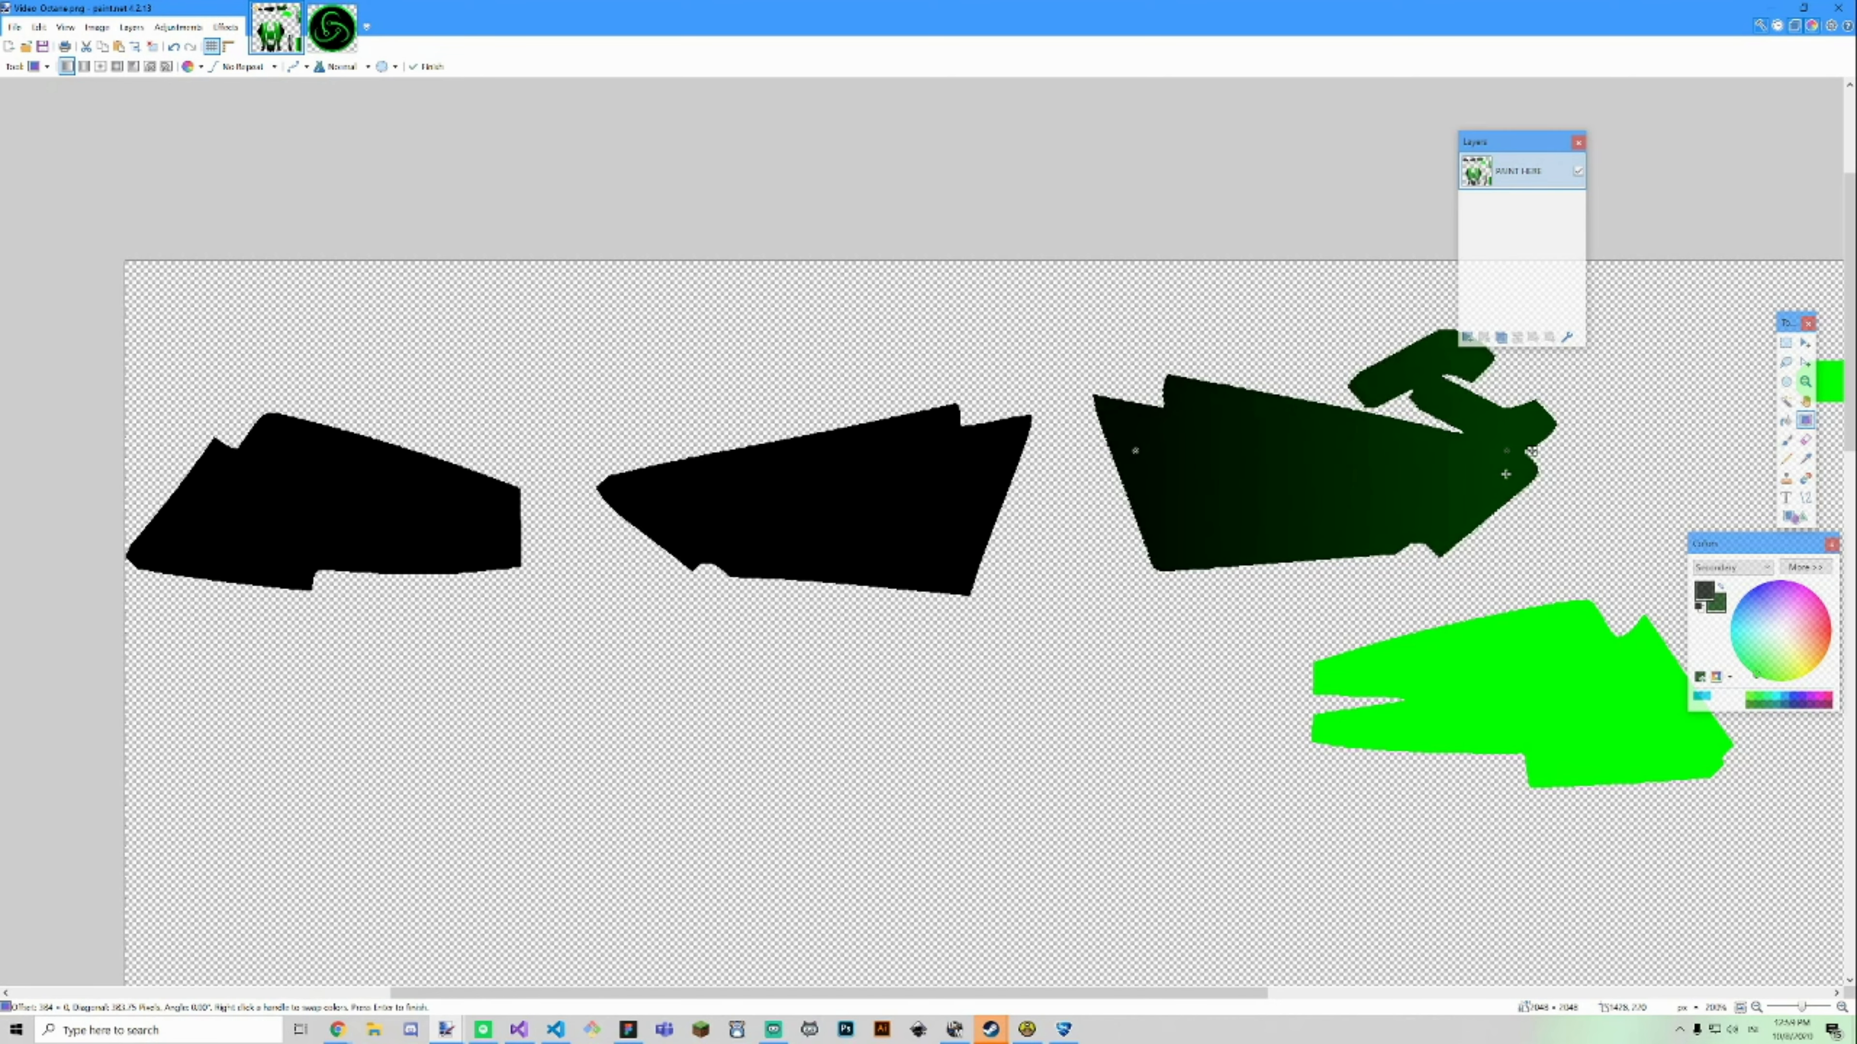
pyautogui.scroll(-2, 1505, 473)
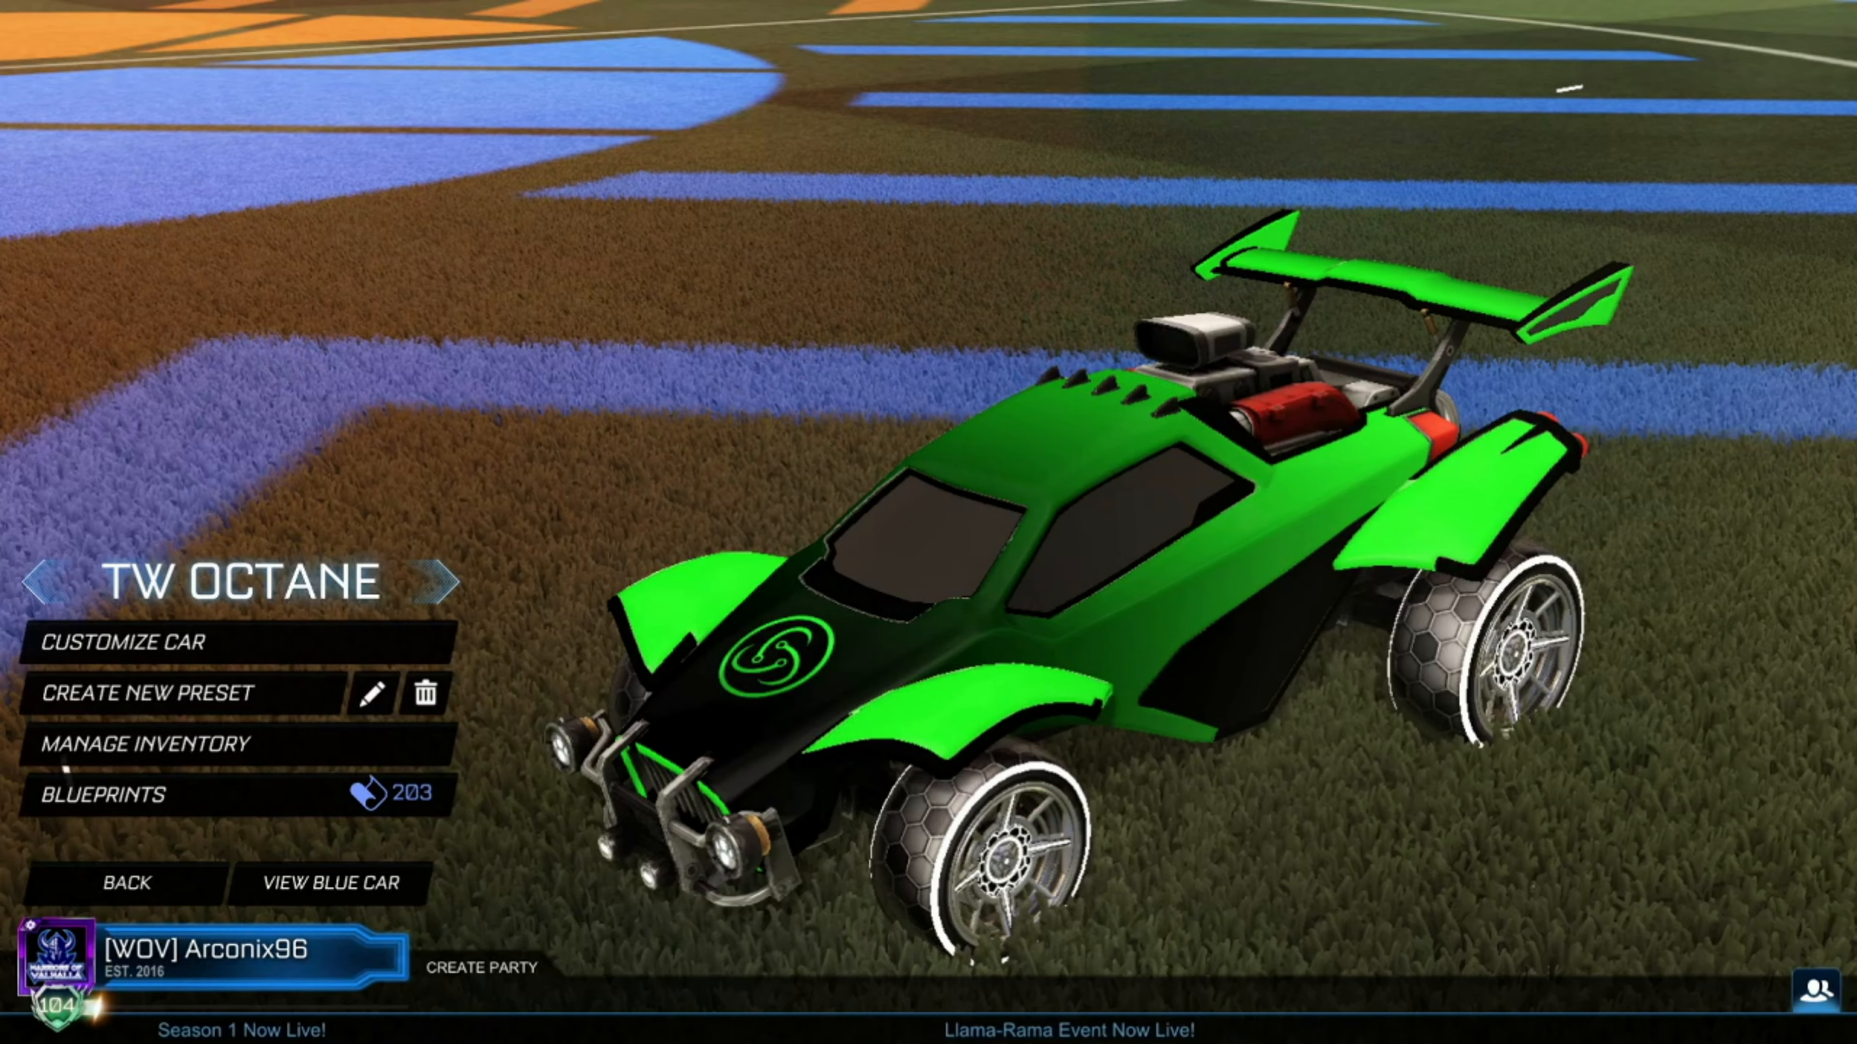
# Switch to Rocket League, leave the garage and quit the game so that the edited decal can be reloaded.
pyautogui.moveTo(1185, 750); pyautogui.dragTo(1298, 709)
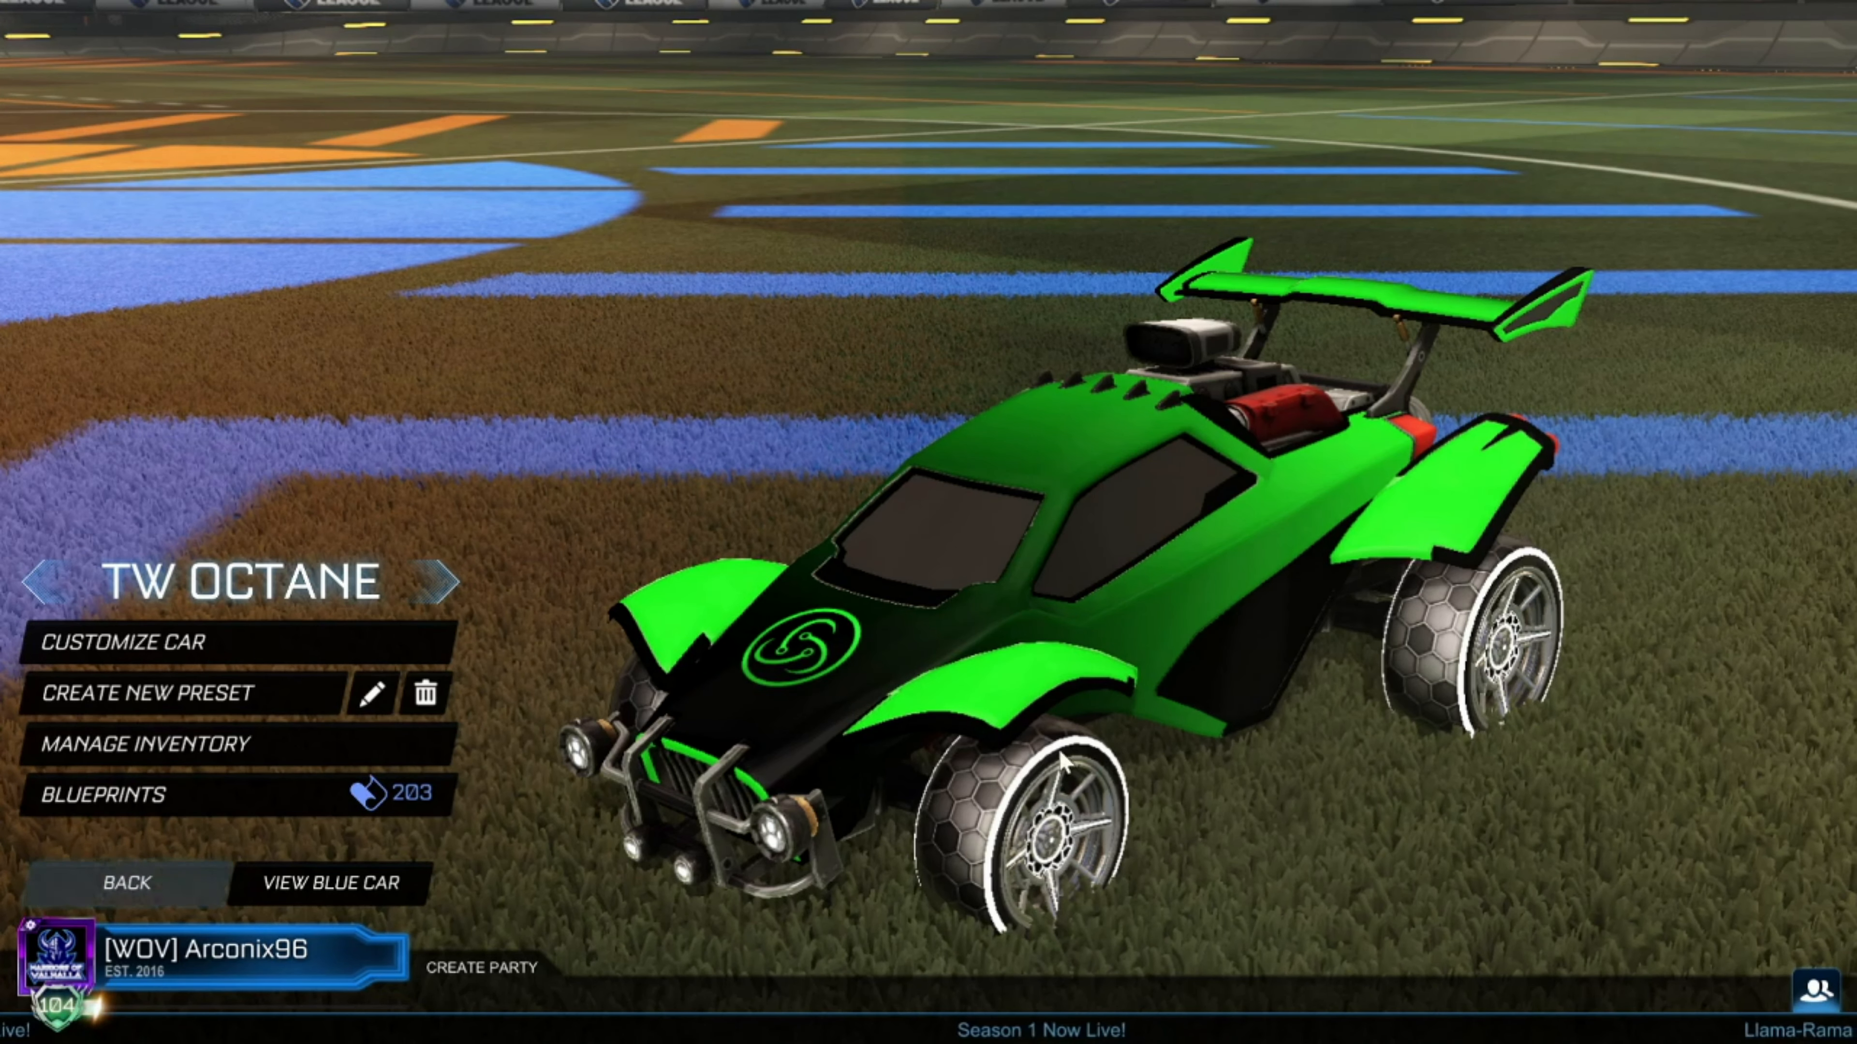
pyautogui.click(118, 885)
pyautogui.click(167, 776)
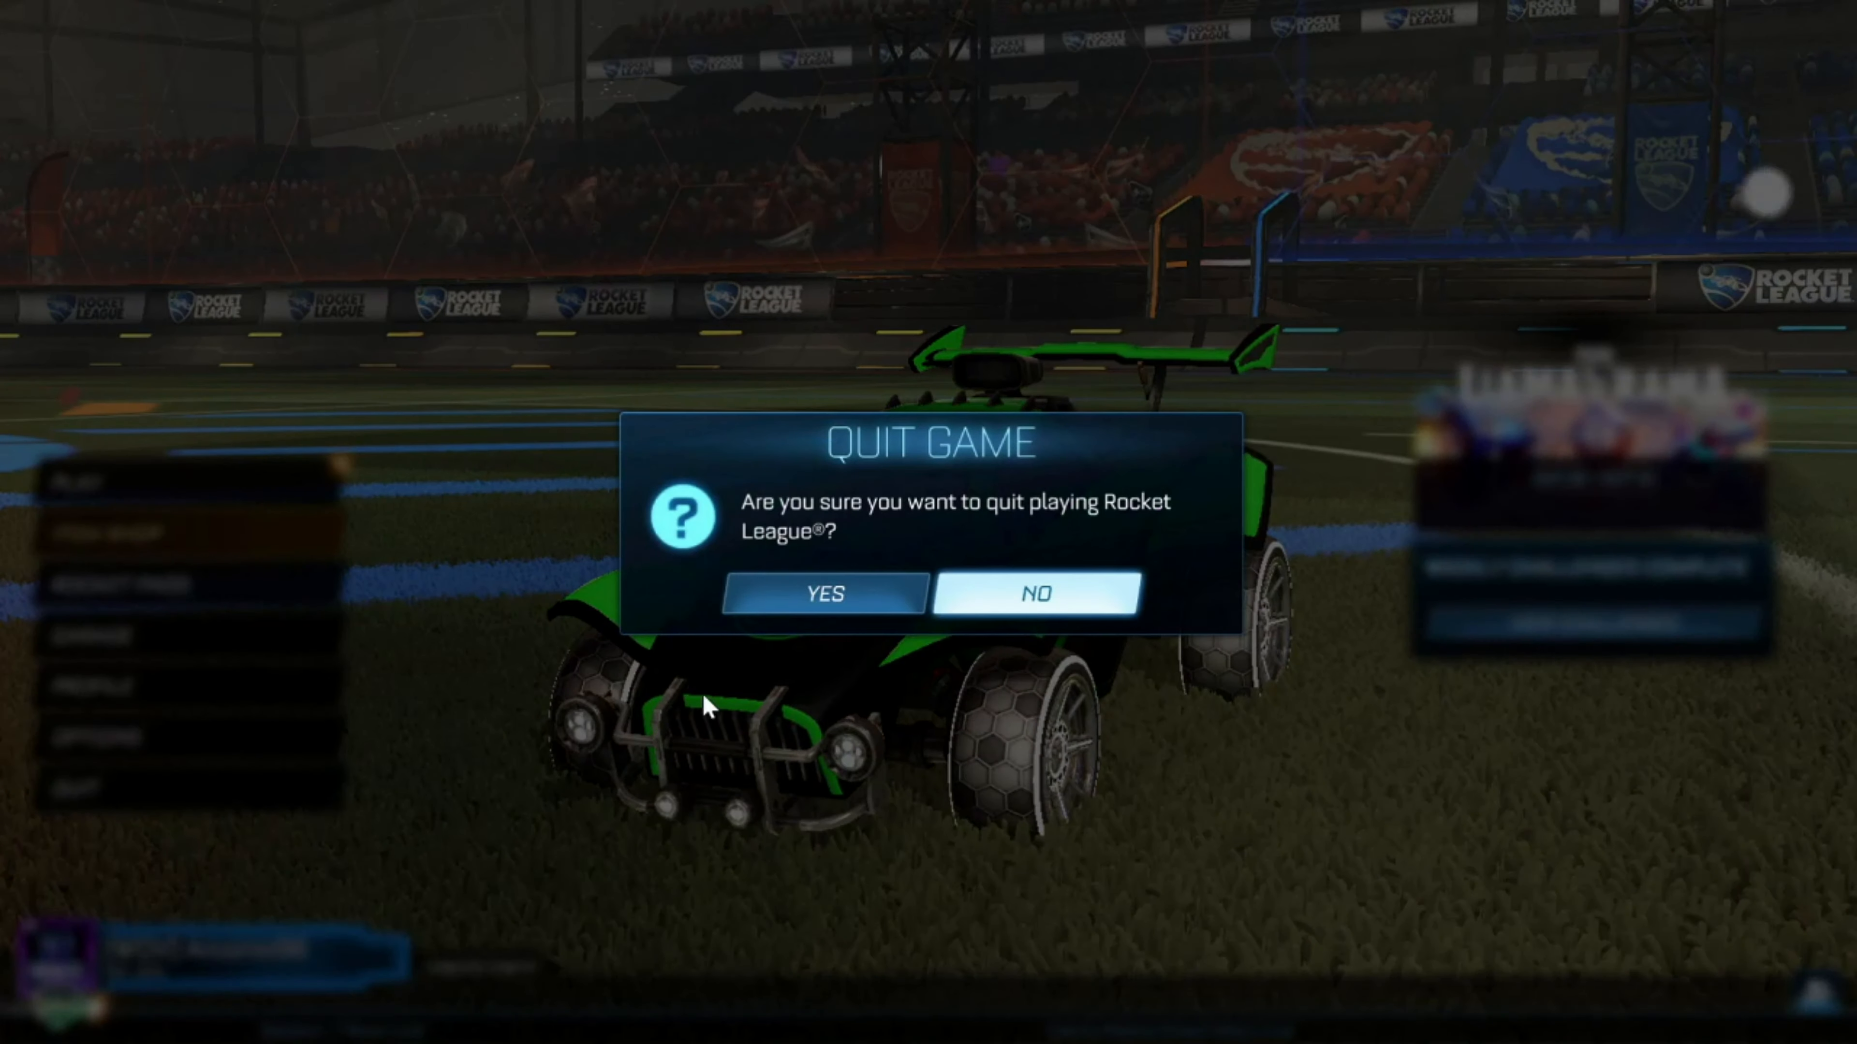
pyautogui.click(848, 594)
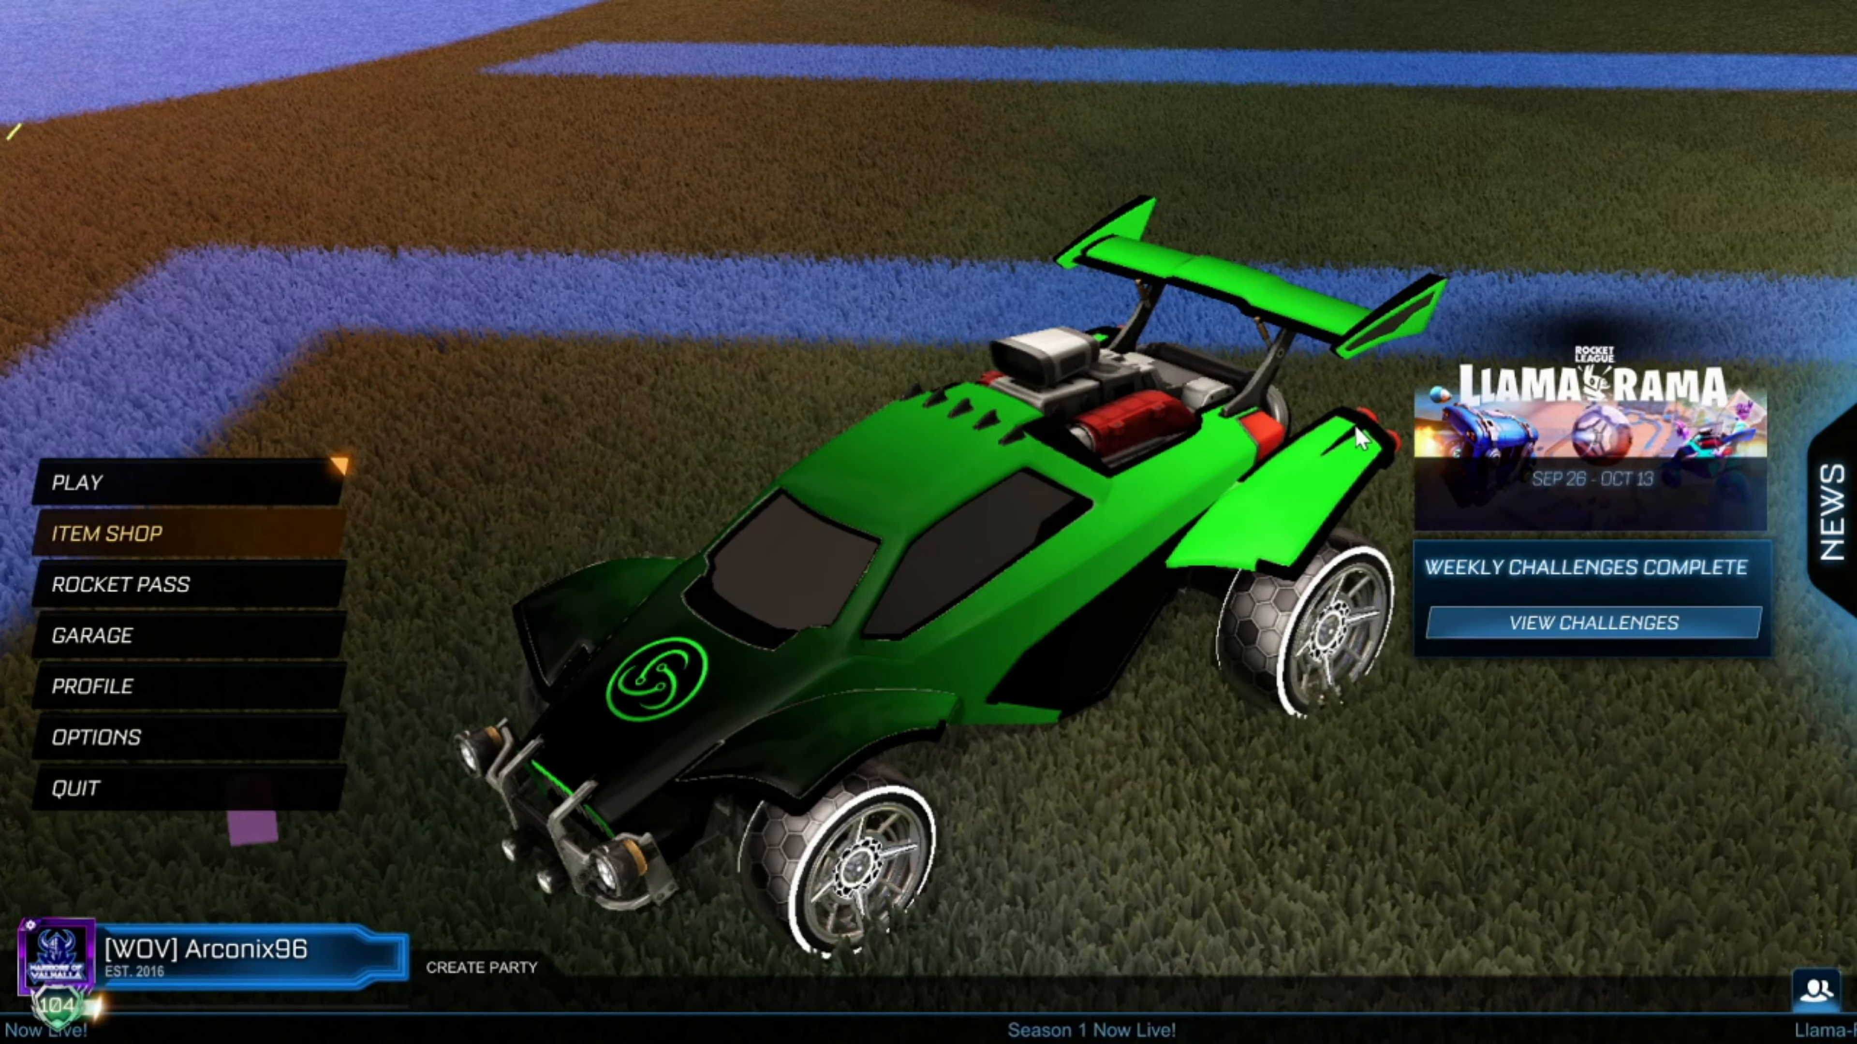
# Inspect the updated decal on the car in the main menu and start a Free Play training session.
pyautogui.moveTo(1230, 477); pyautogui.dragTo(819, 805)
pyautogui.moveTo(856, 387); pyautogui.dragTo(485, 519)
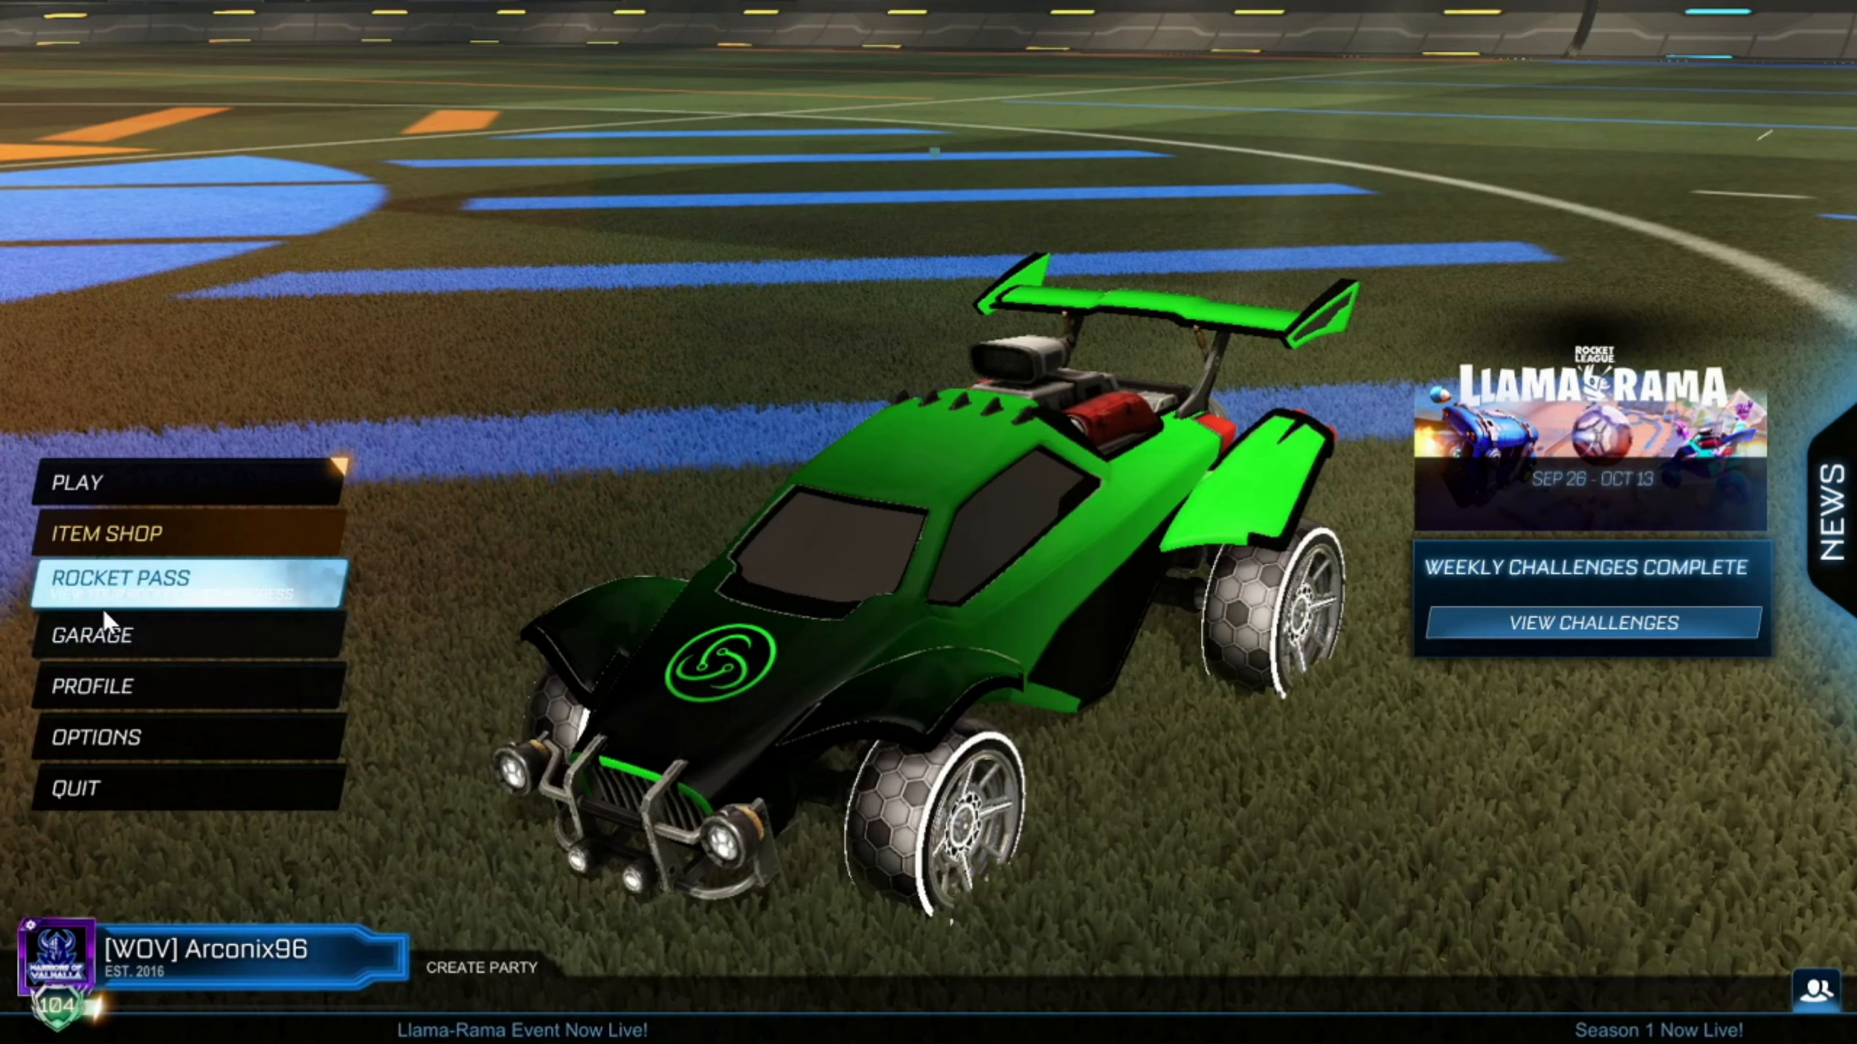
pyautogui.click(150, 491)
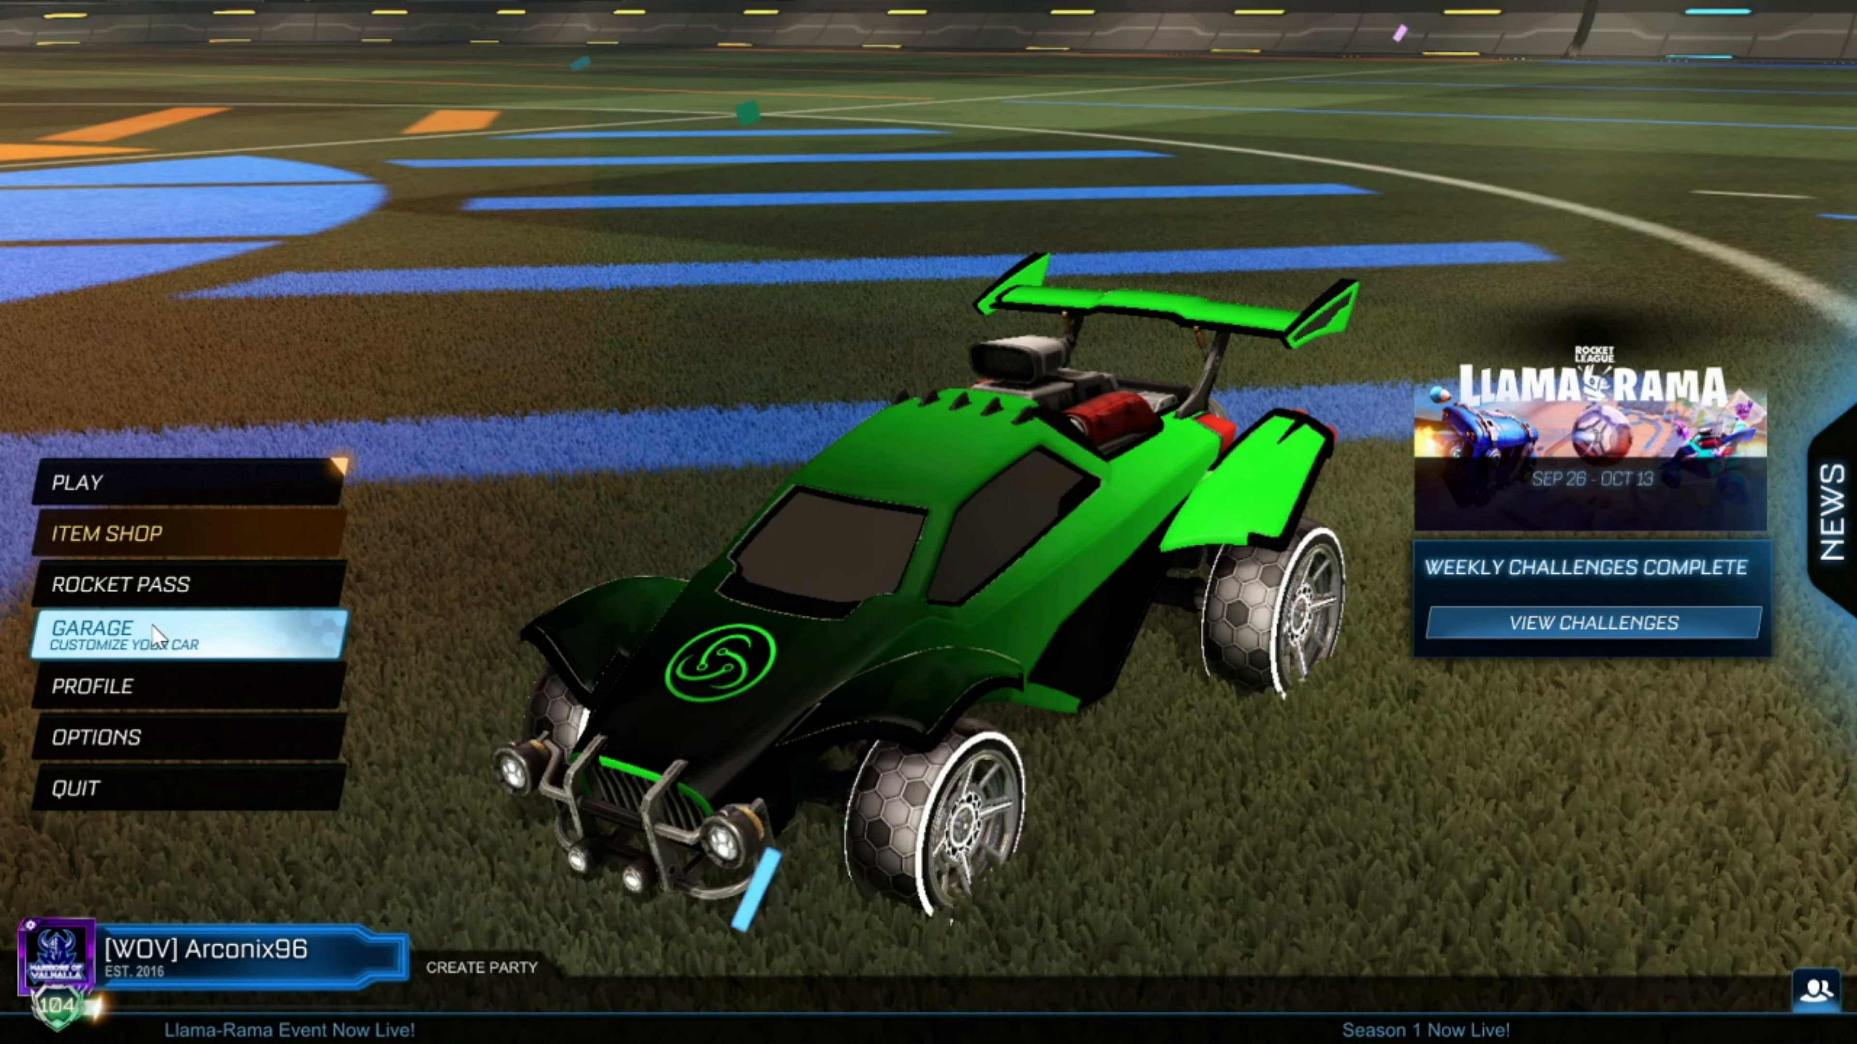
pyautogui.click(136, 469)
pyautogui.click(552, 691)
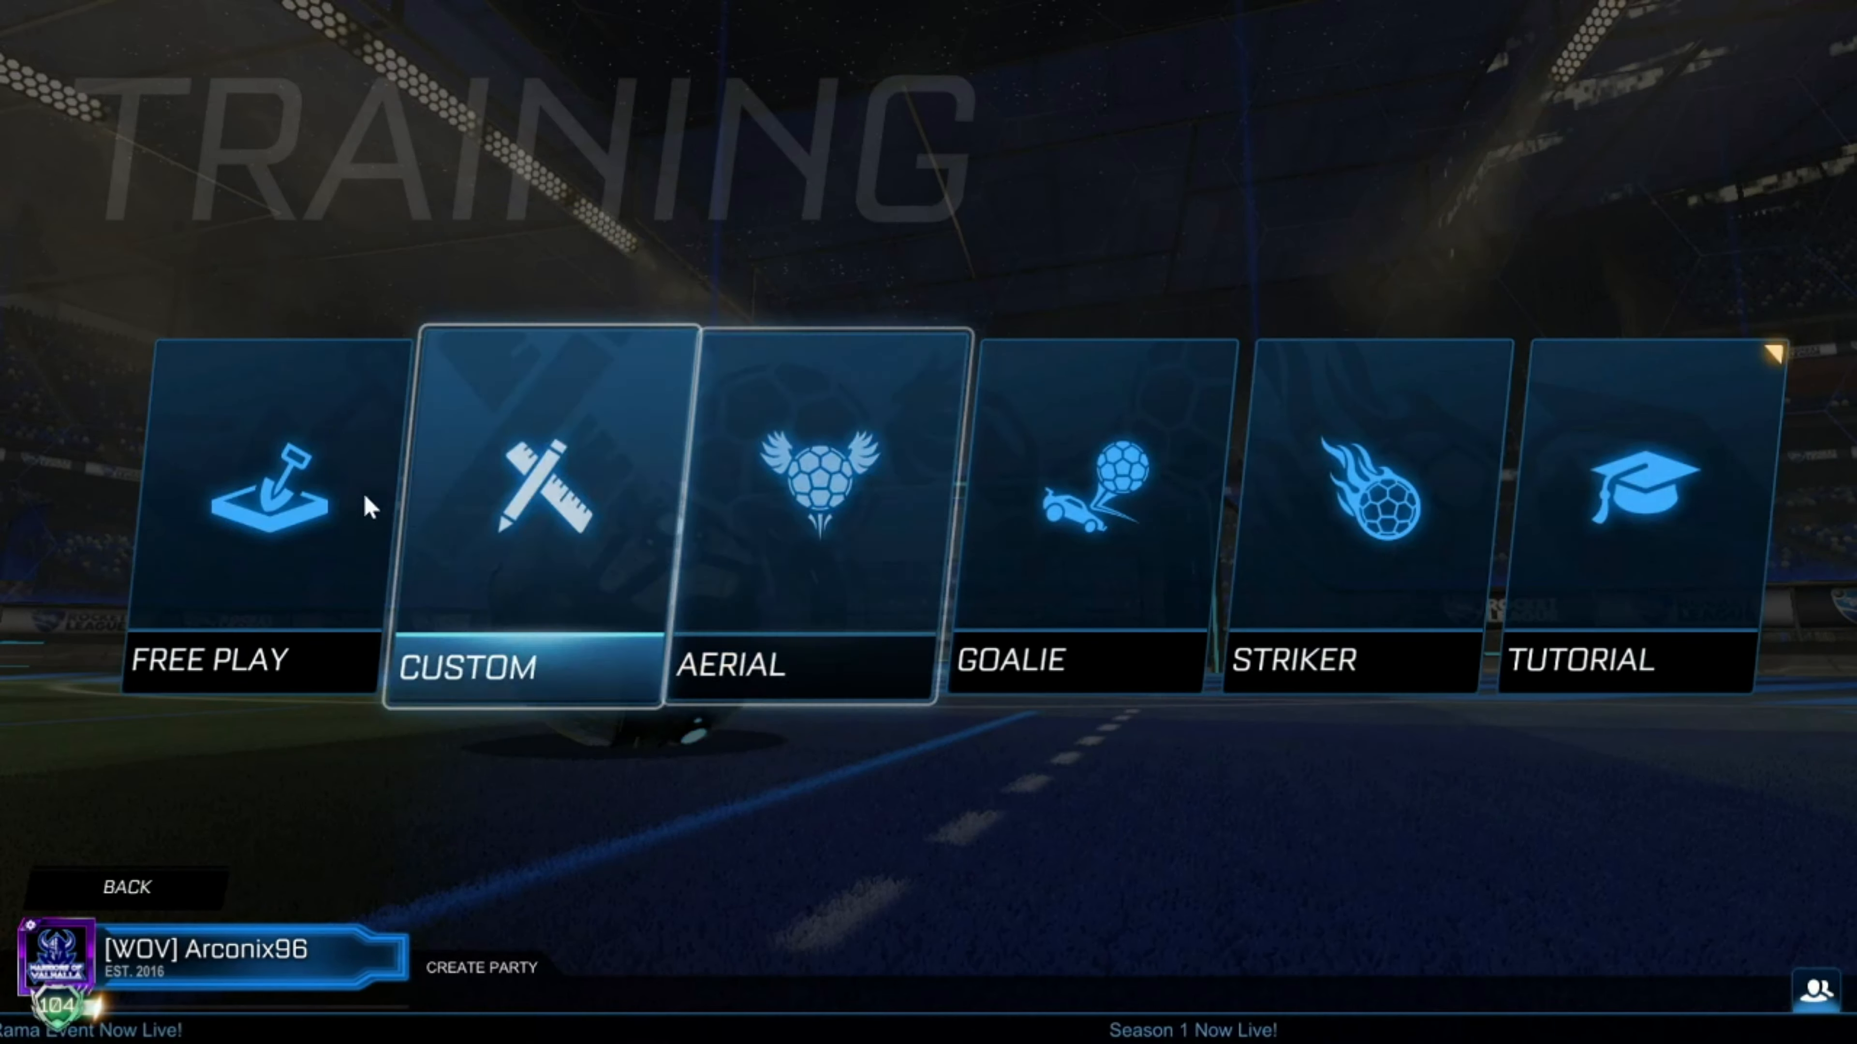
pyautogui.click(332, 497)
pyautogui.click(907, 673)
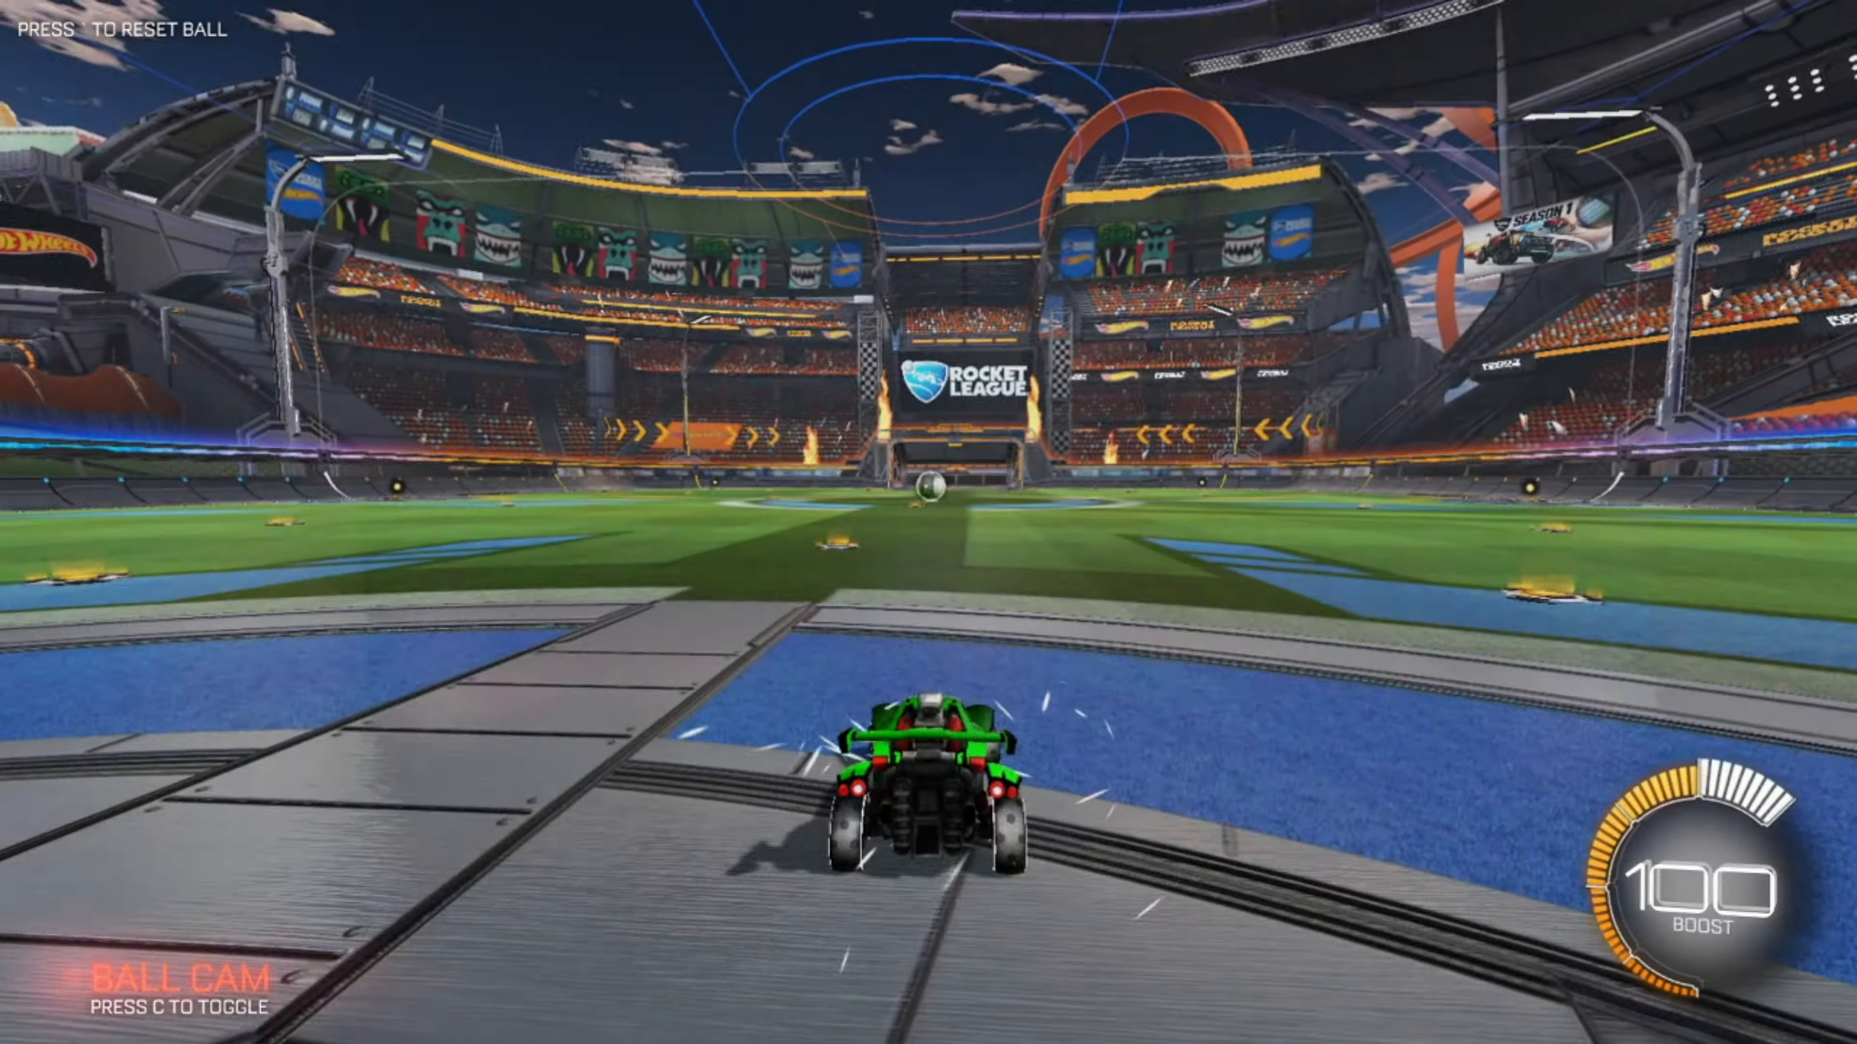
# Drive the car around the Free Play arena to examine the decal from several sides, and pause the game.
pyautogui.press('w')
pyautogui.press('d')
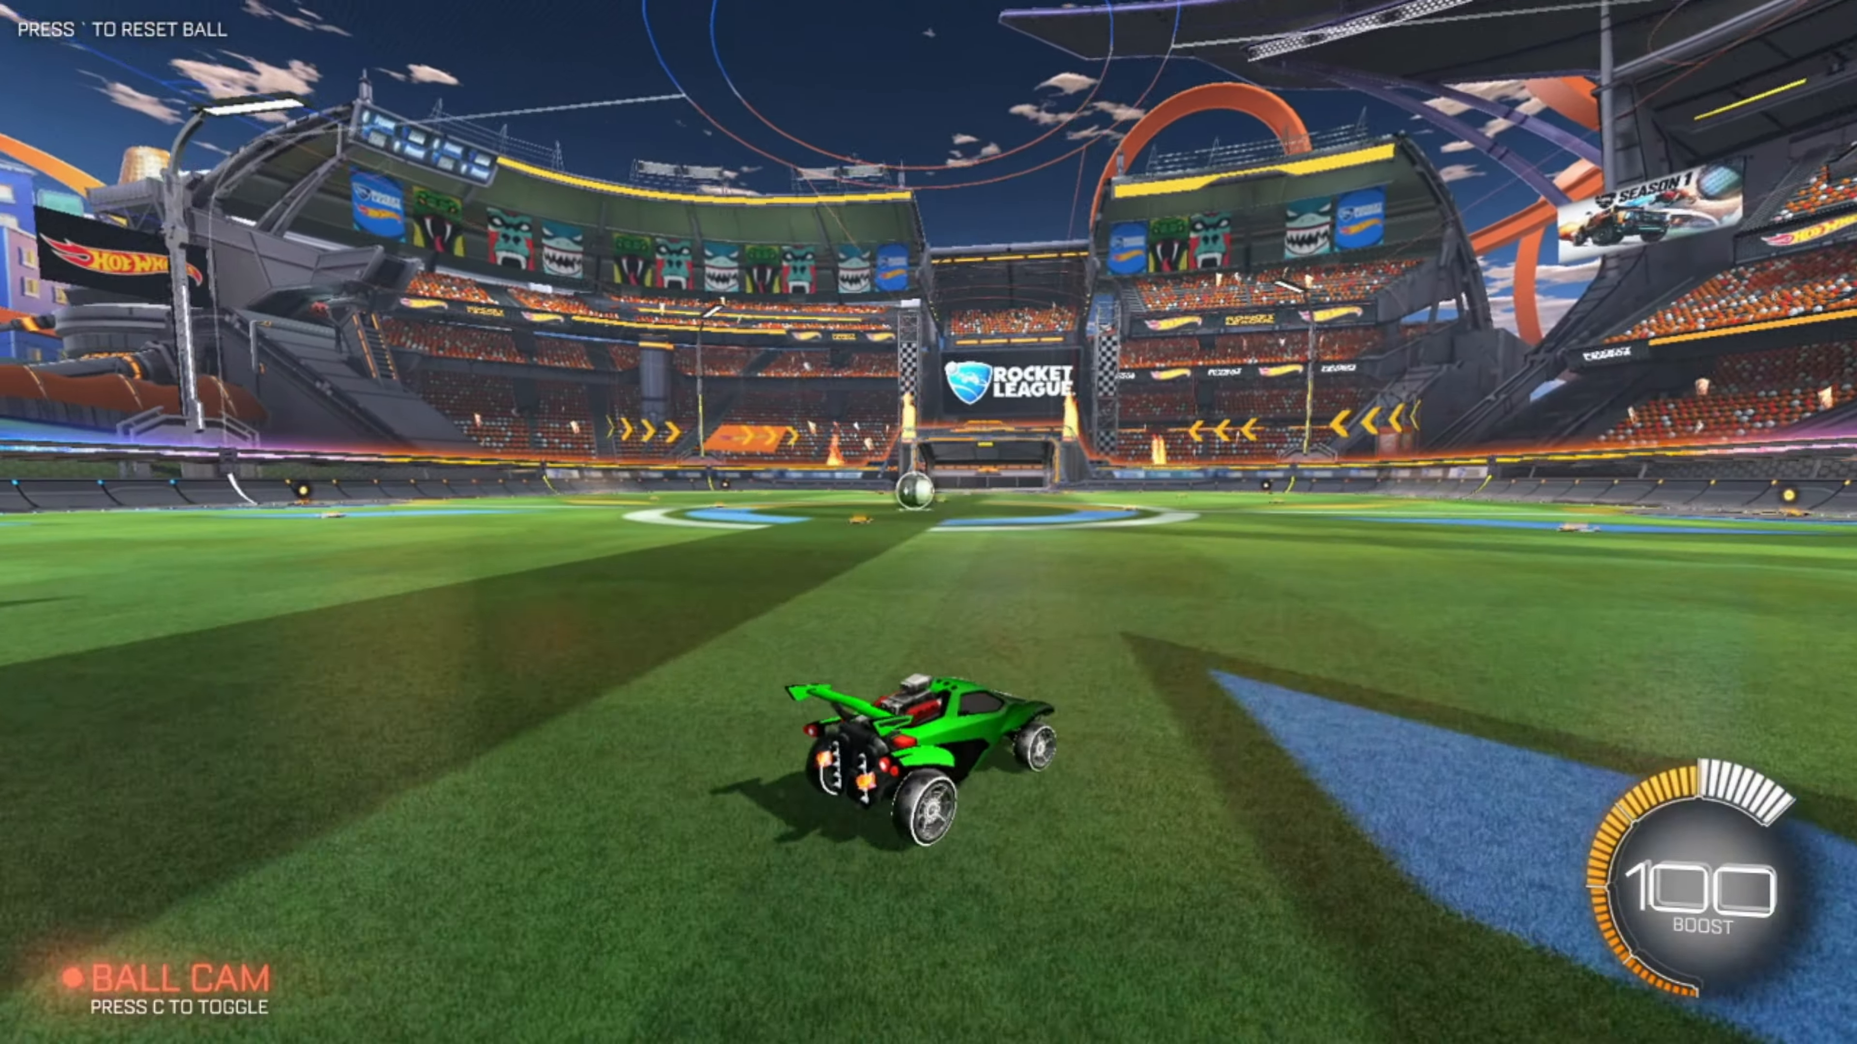
pyautogui.press('w')
pyautogui.press('d')
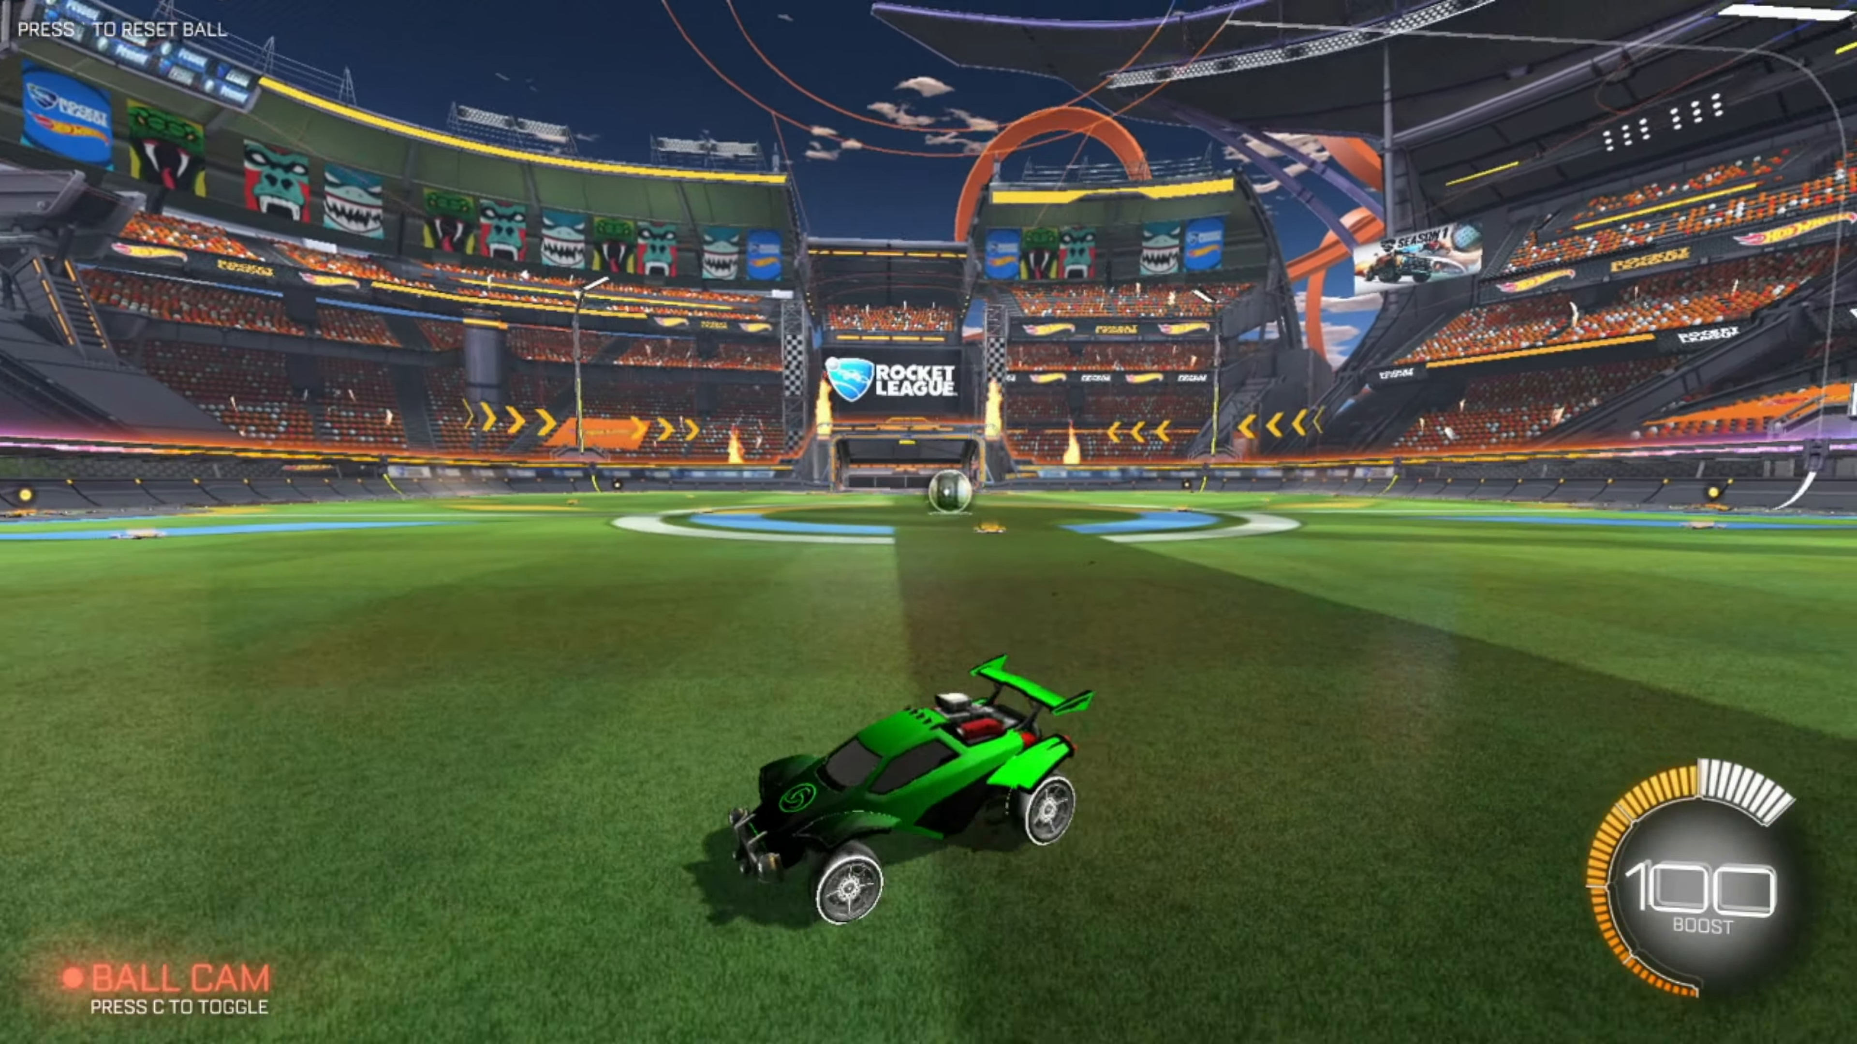
pyautogui.press('w')
pyautogui.press('d')
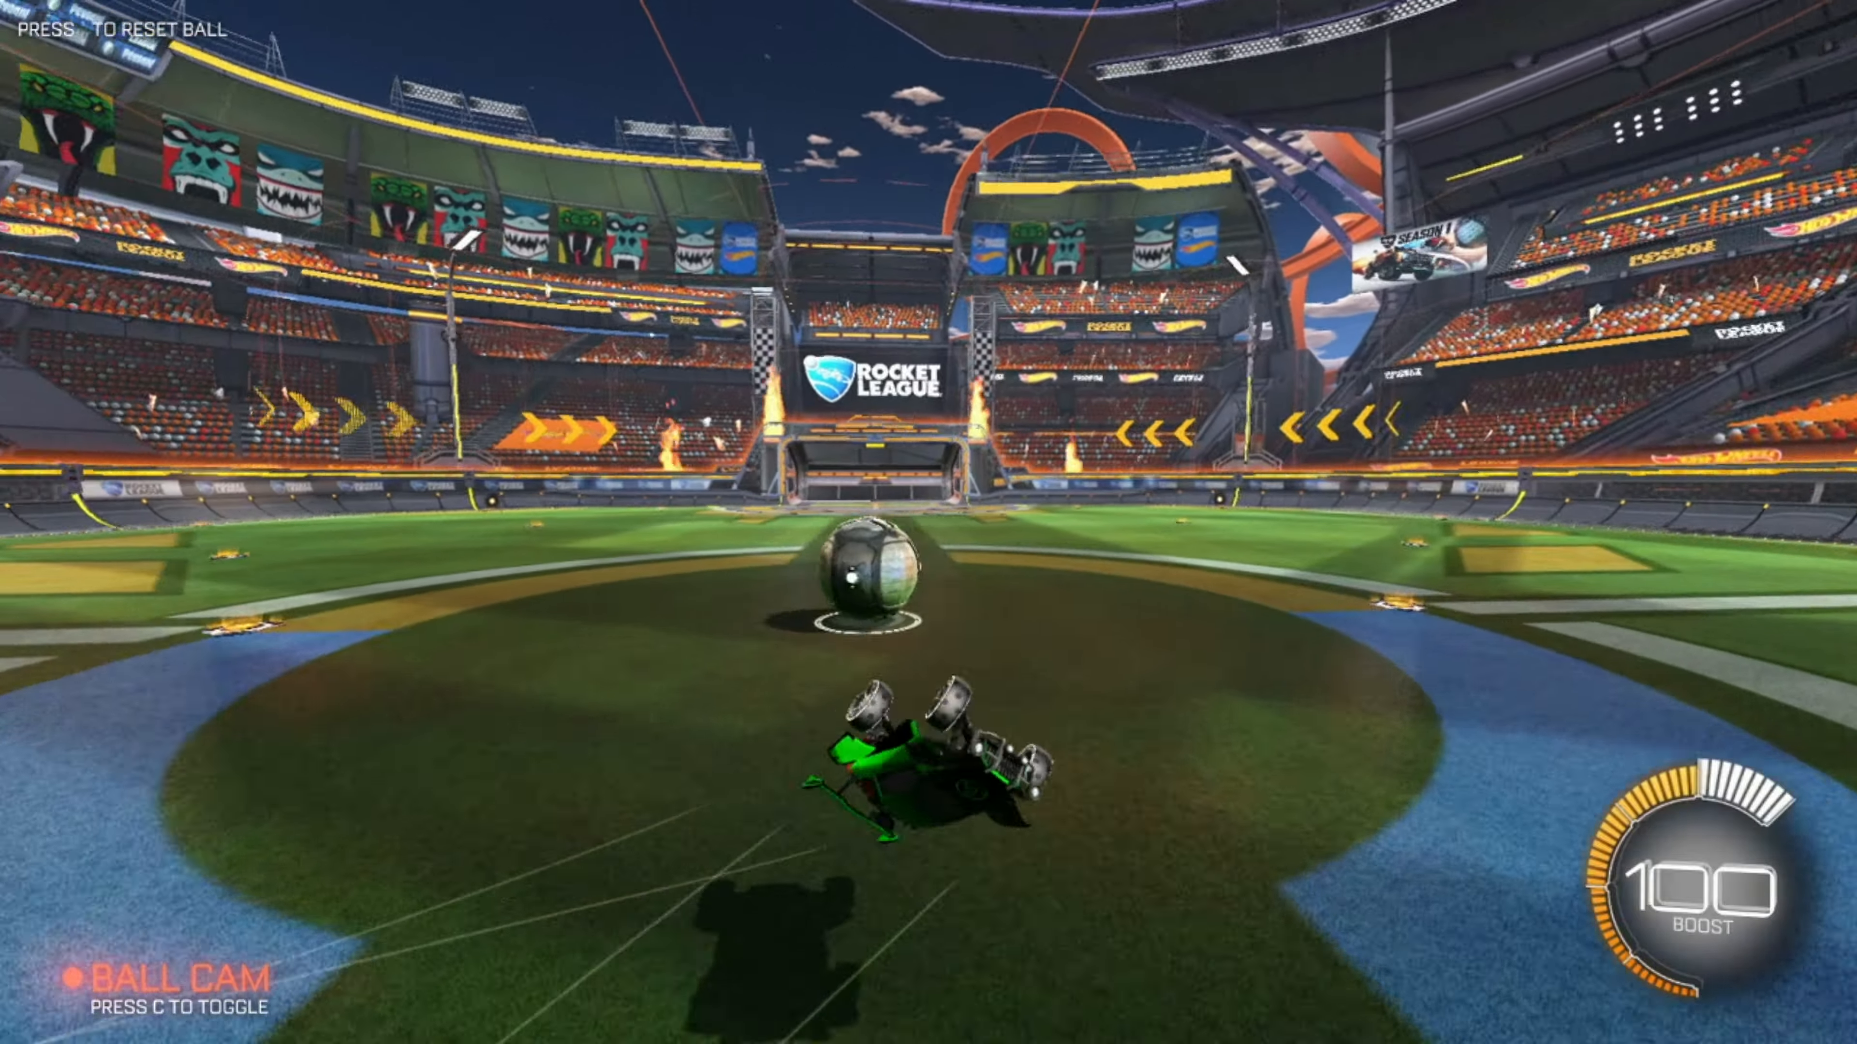
pyautogui.press('w')
pyautogui.press('a')
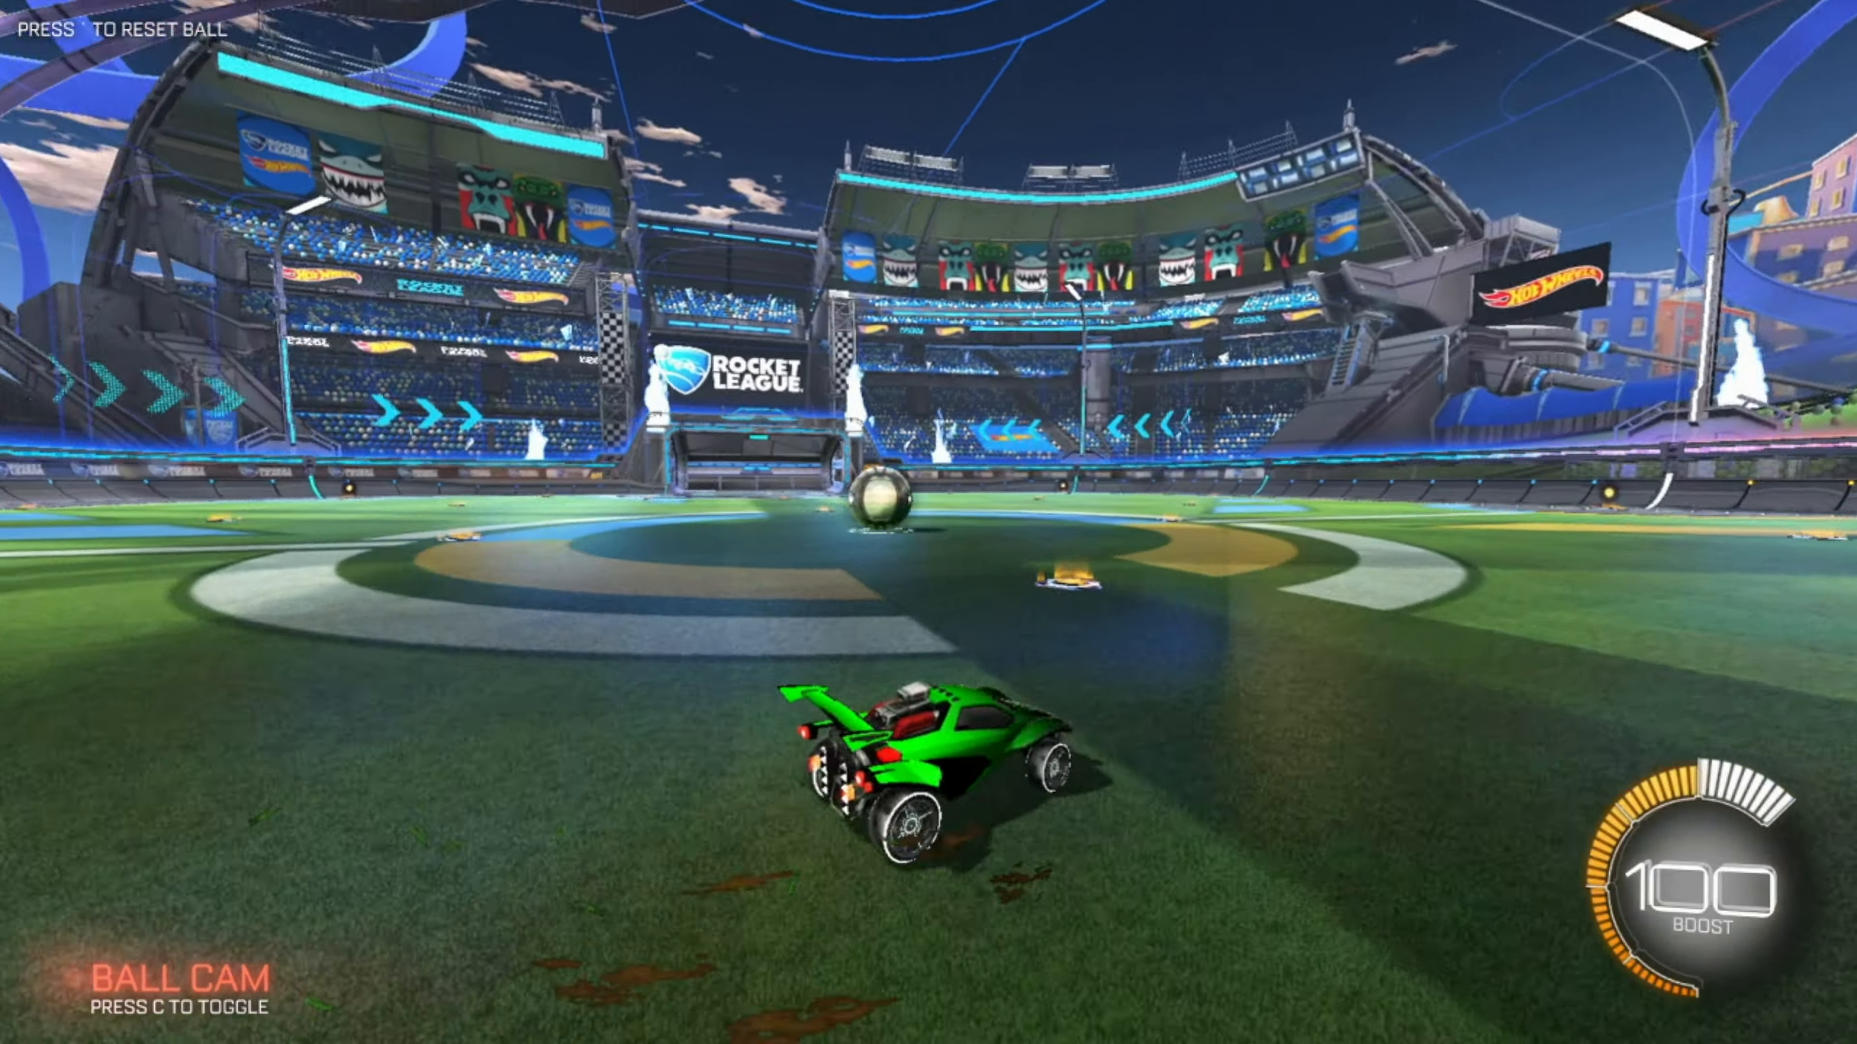
pyautogui.press('w')
pyautogui.press('d')
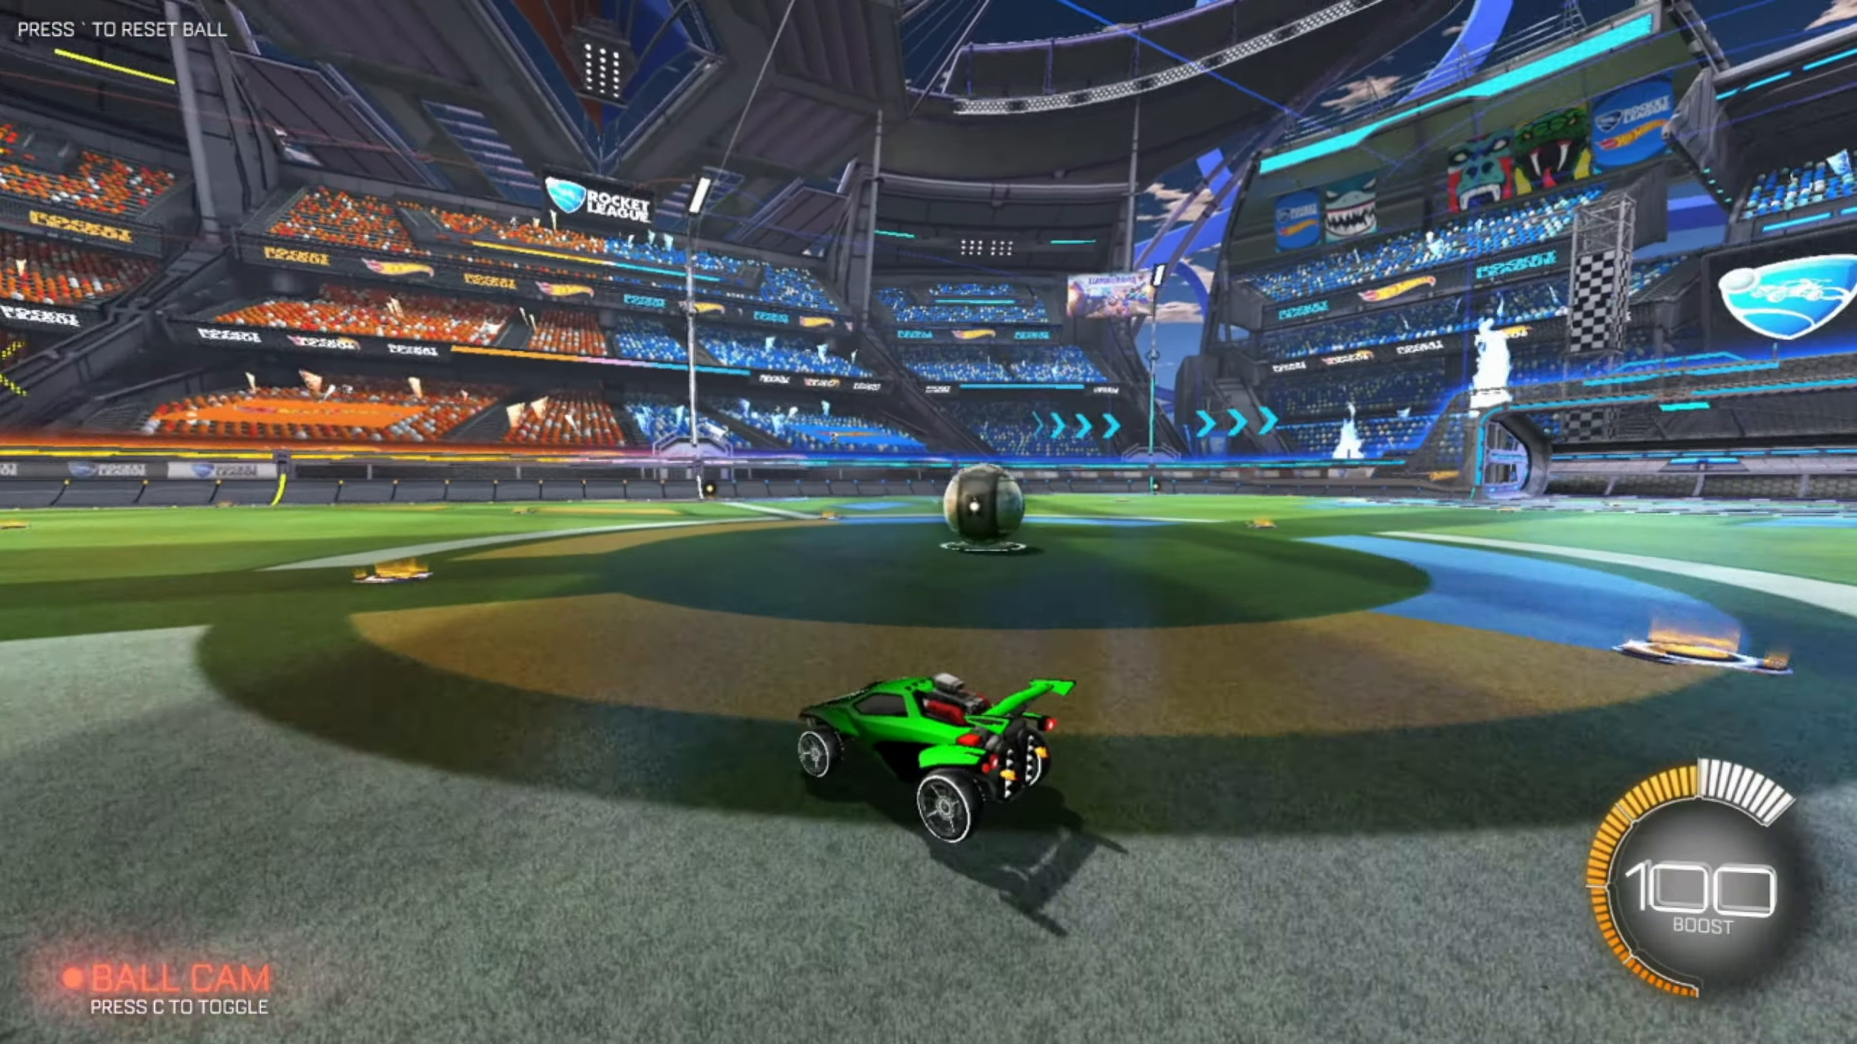
pyautogui.press('w')
pyautogui.press('a')
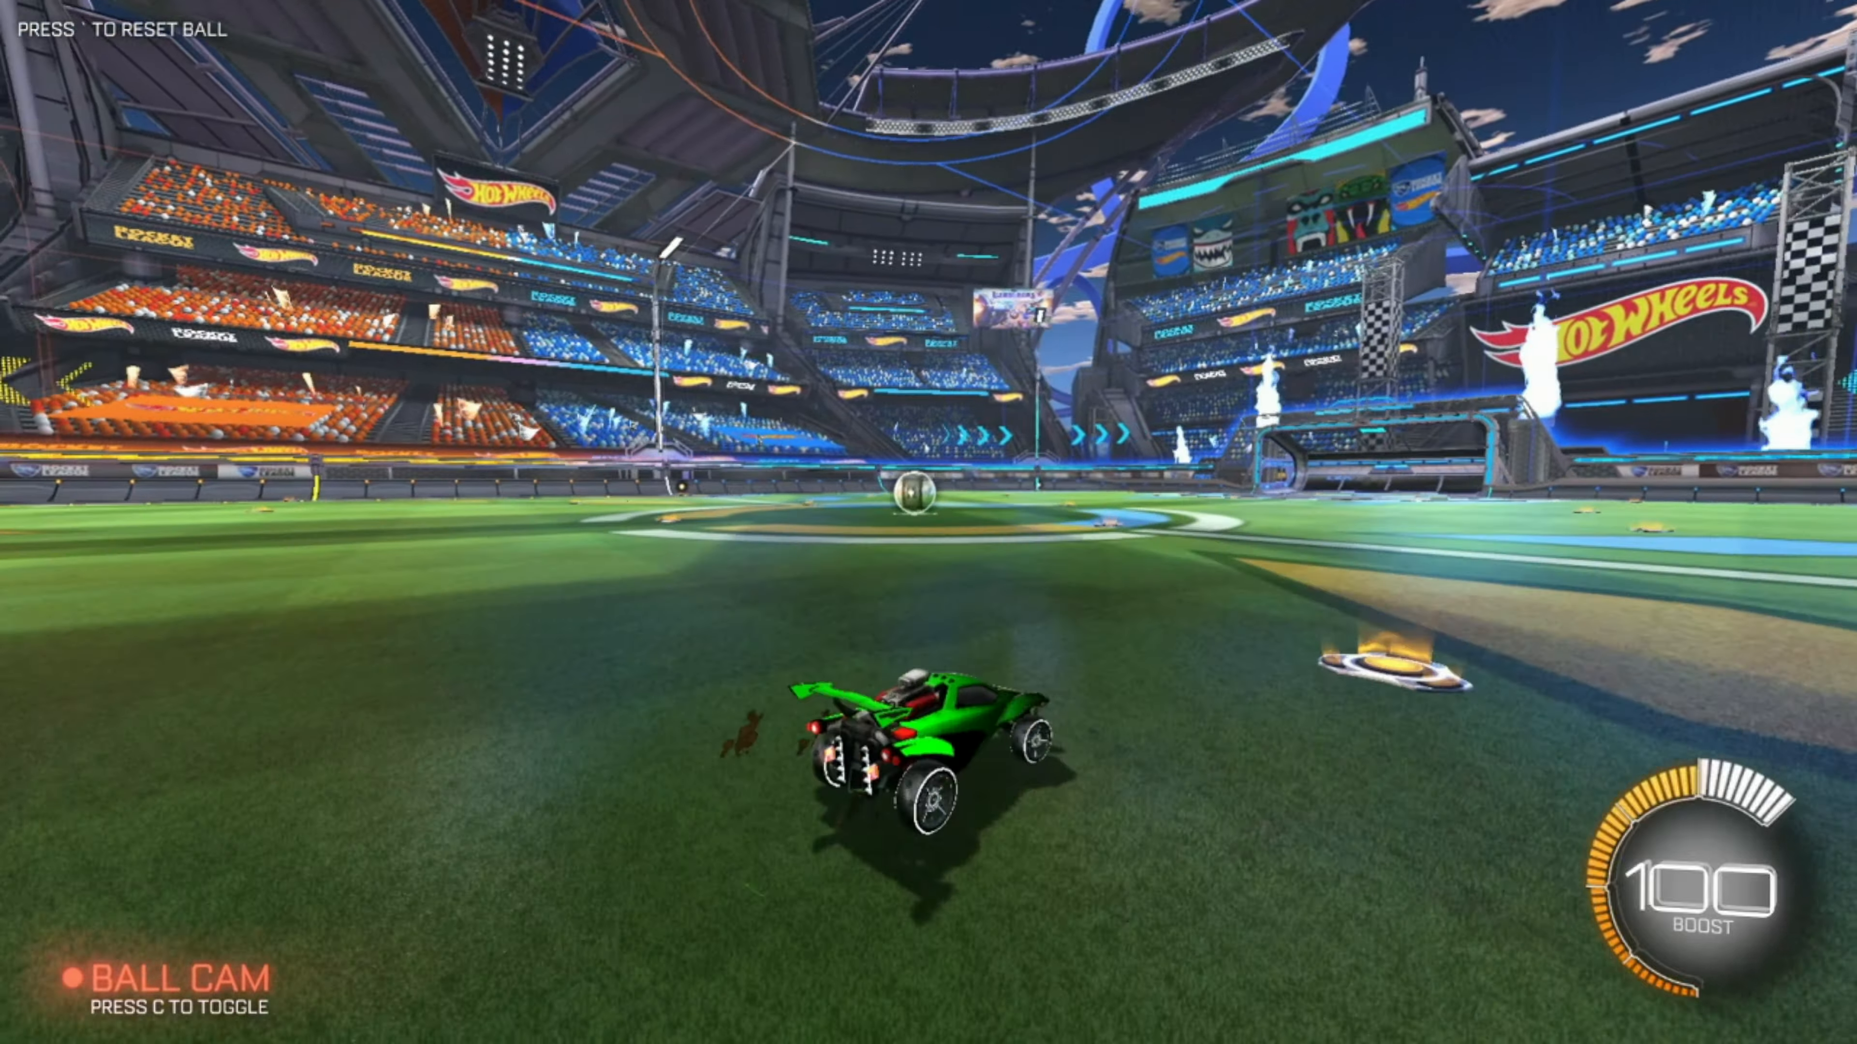
pyautogui.press('d')
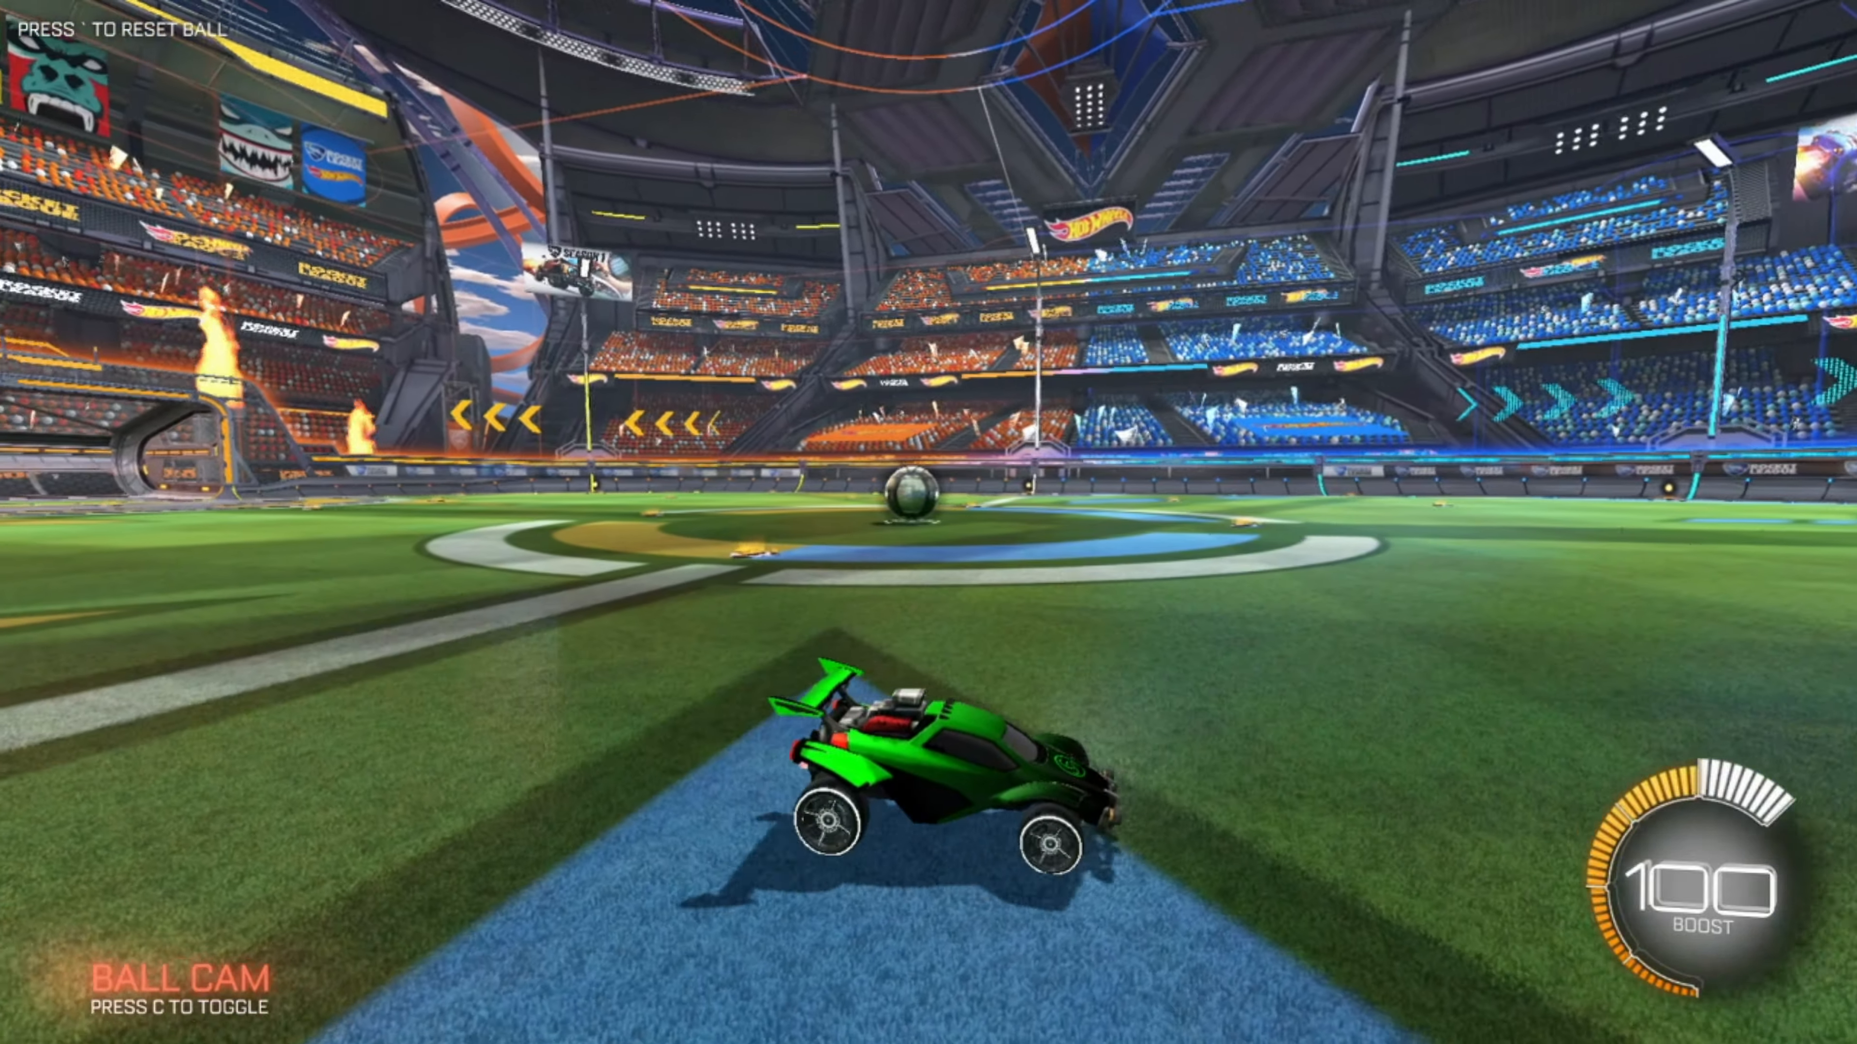
pyautogui.press('w')
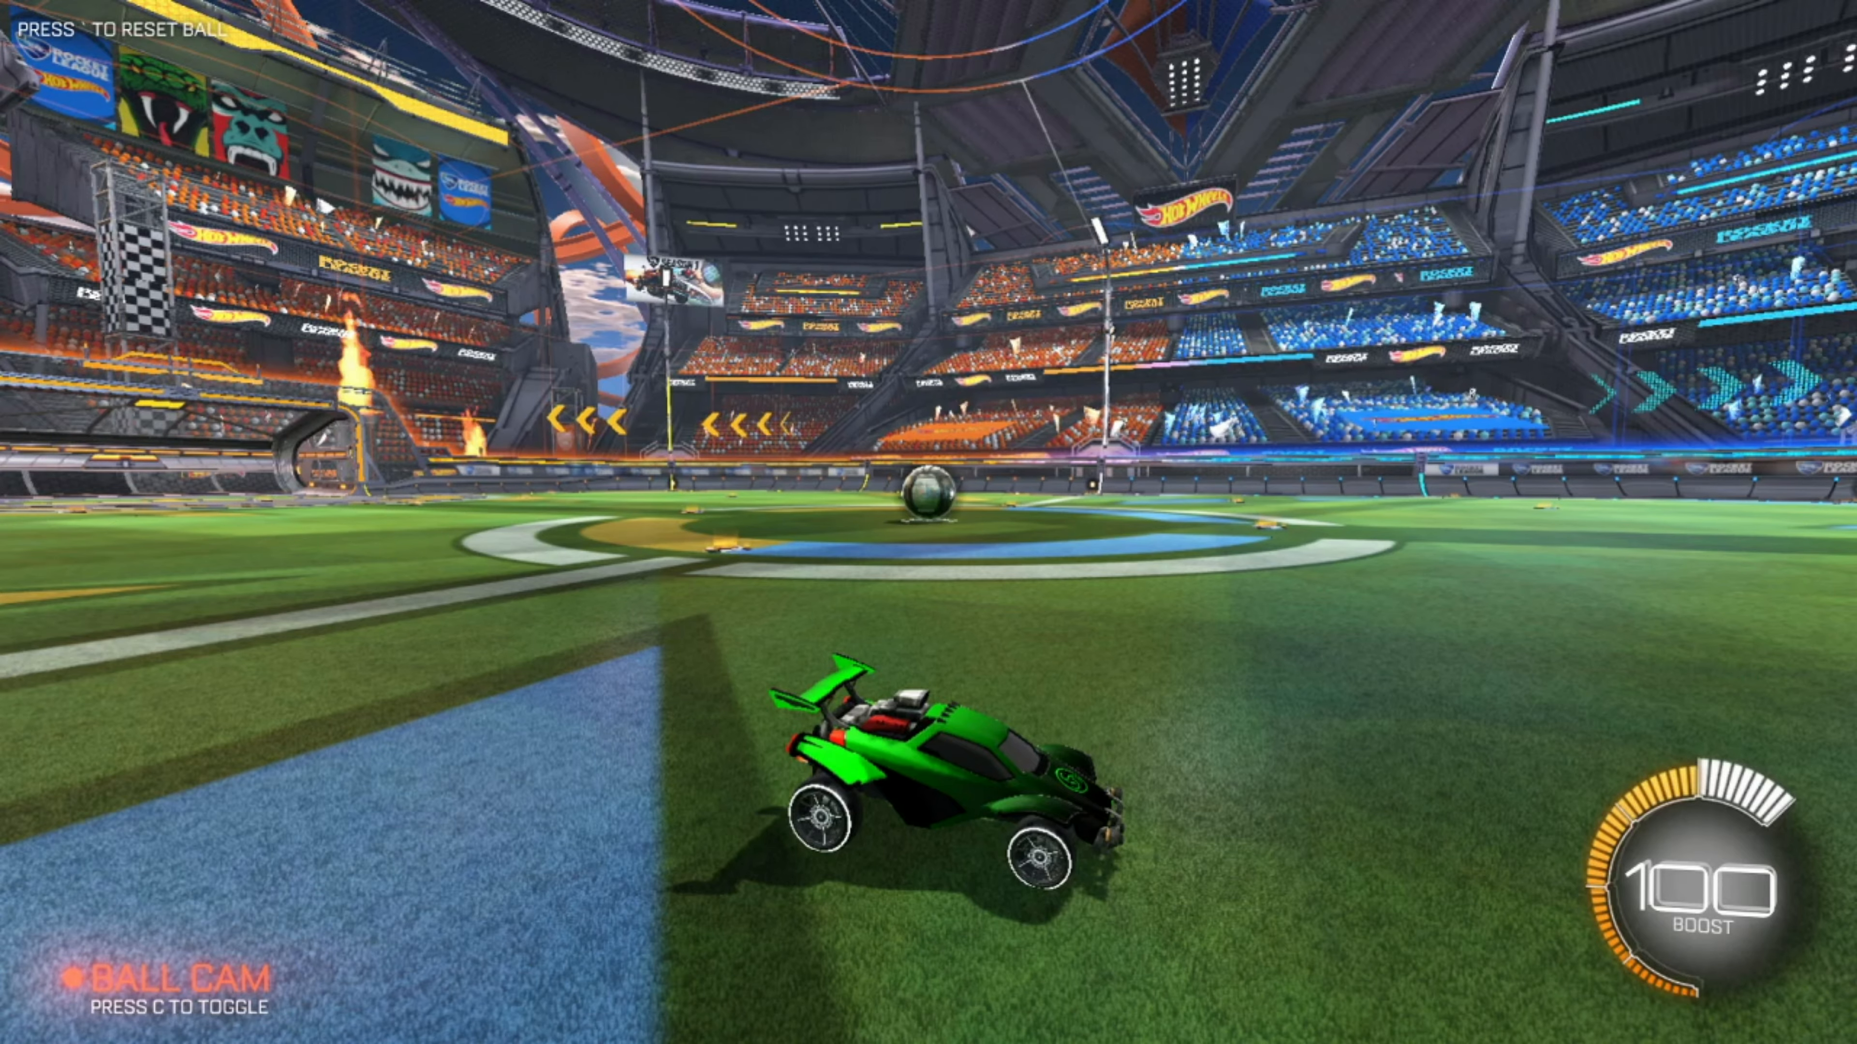
pyautogui.press('w')
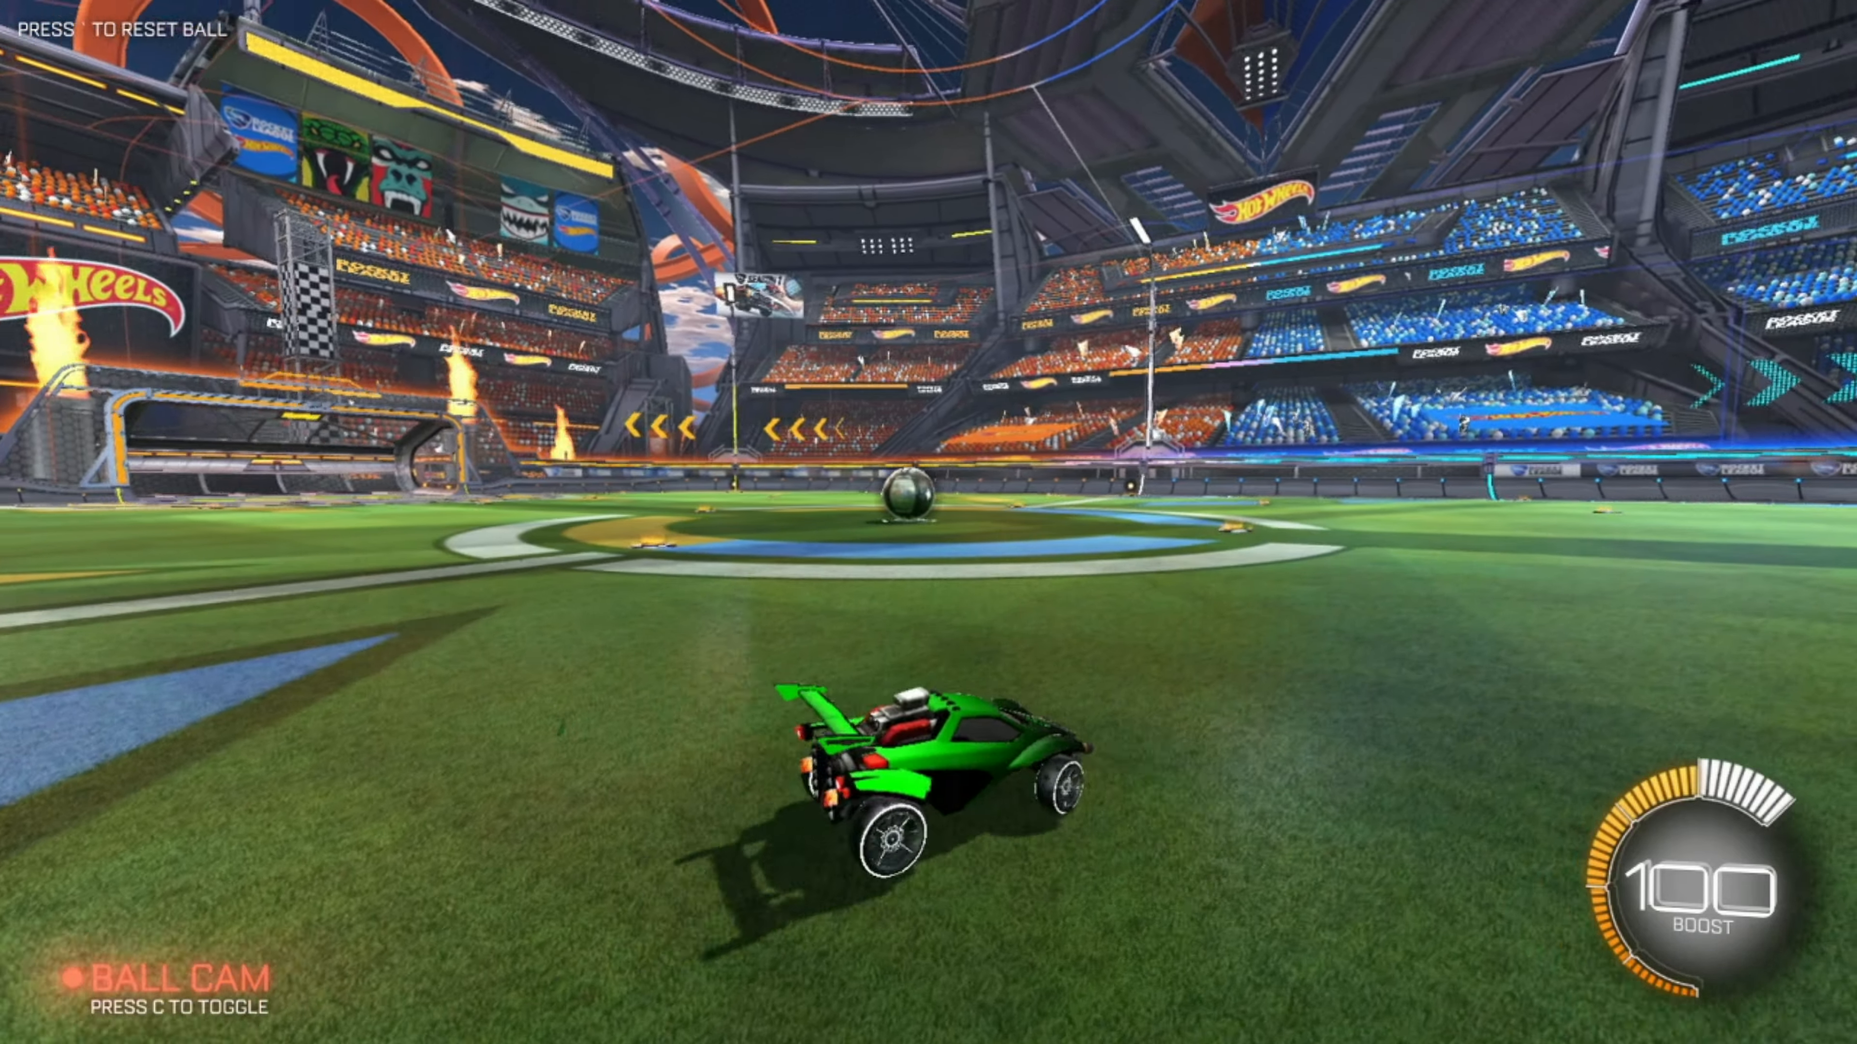
pyautogui.press('w')
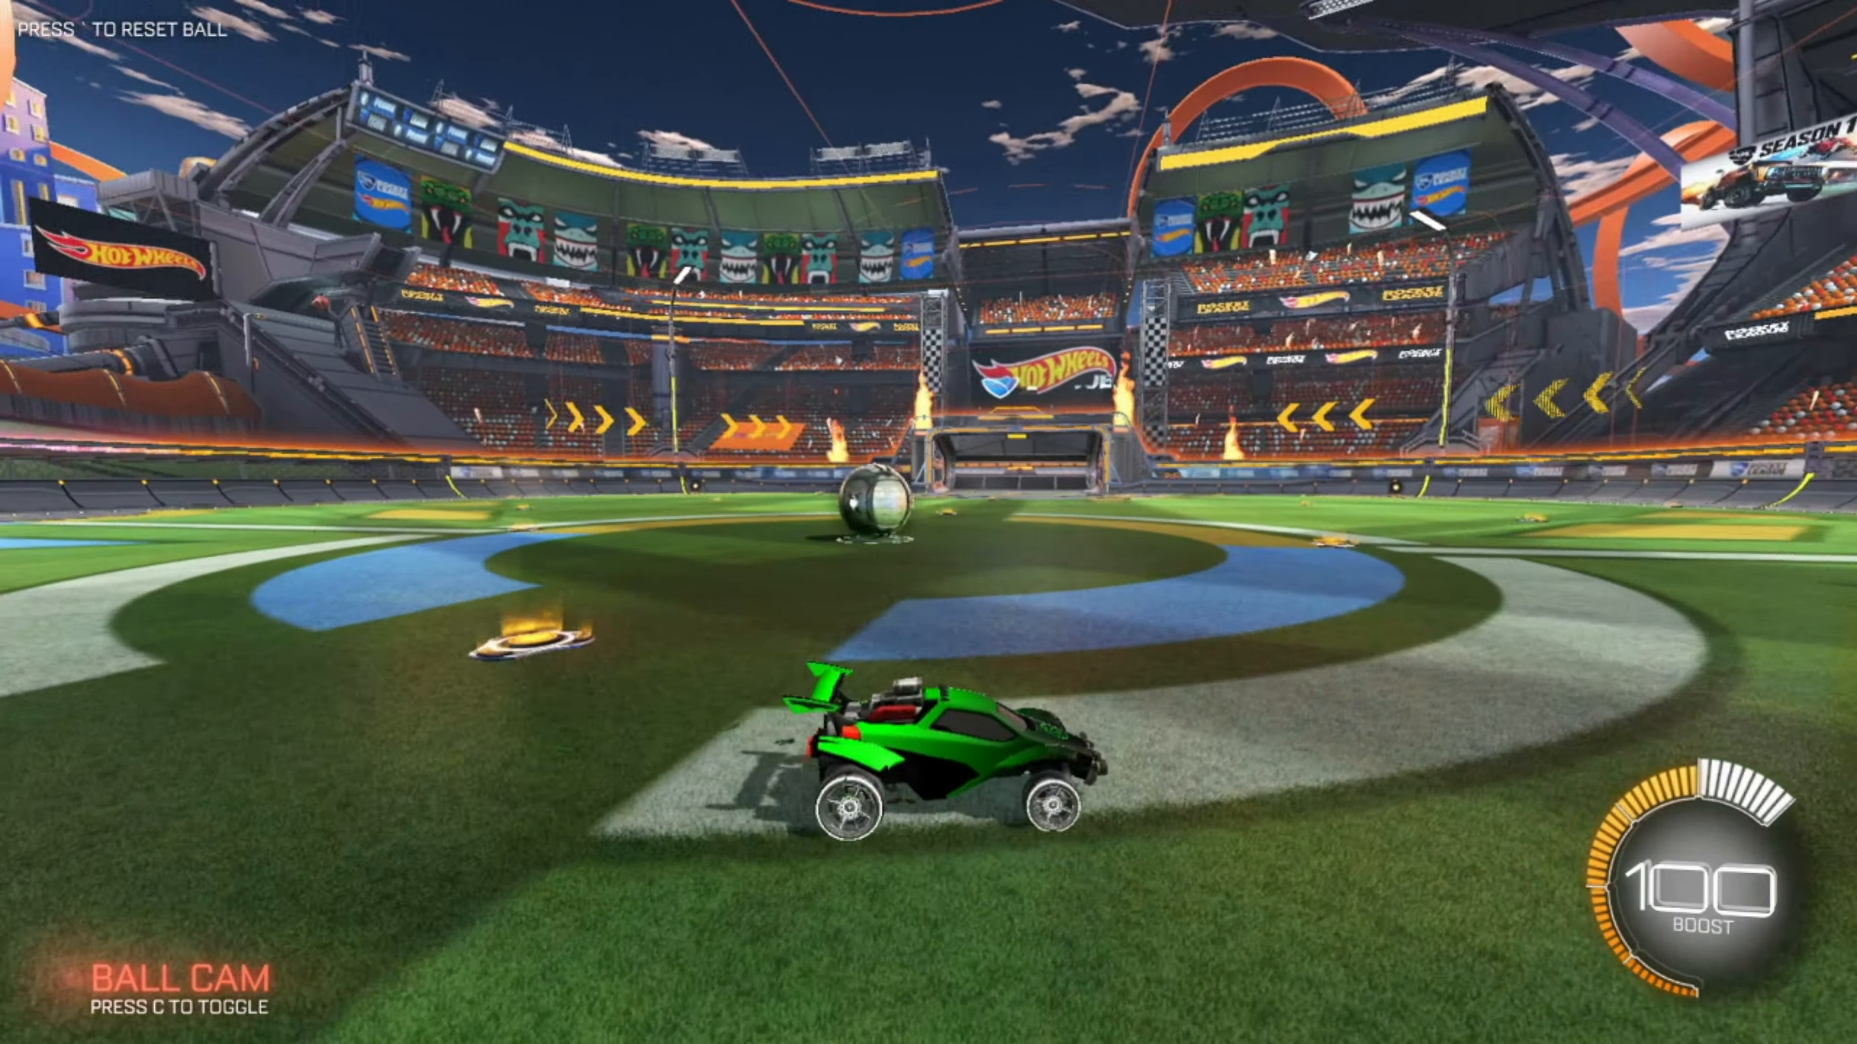
pyautogui.press('w')
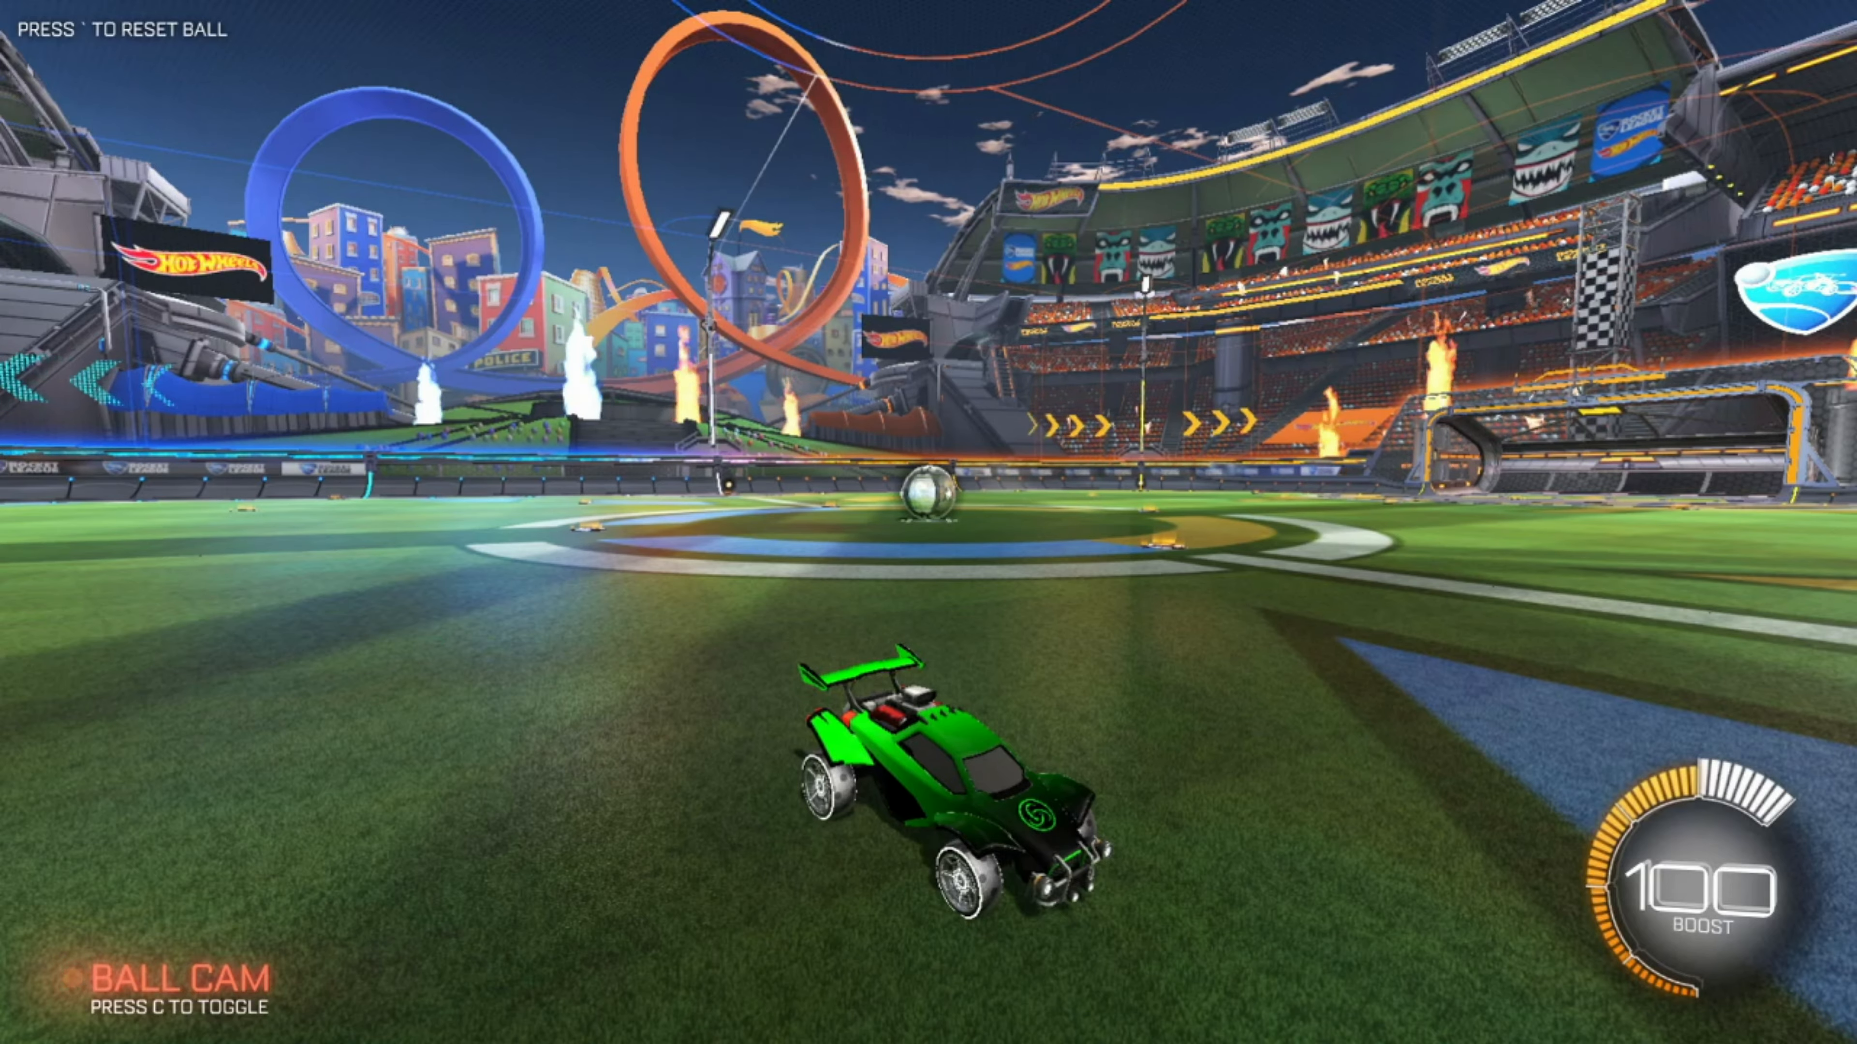
pyautogui.press('w')
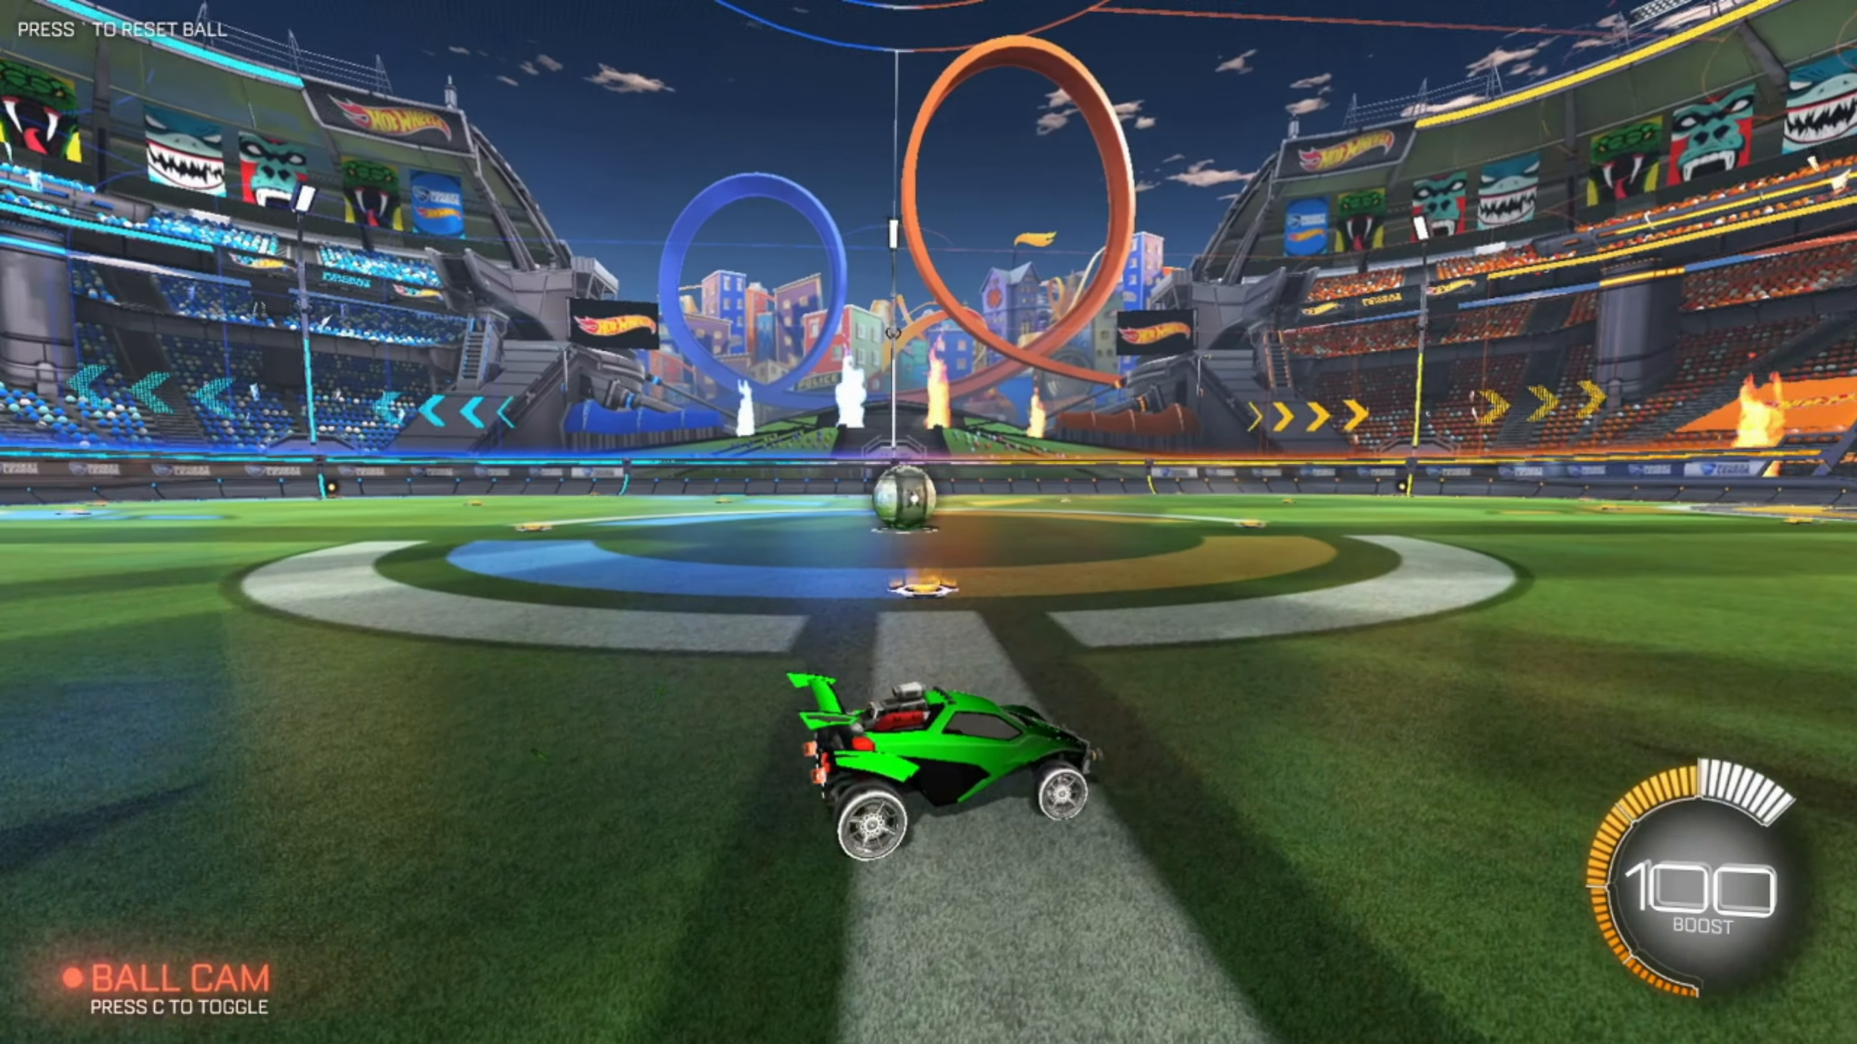
pyautogui.press('w')
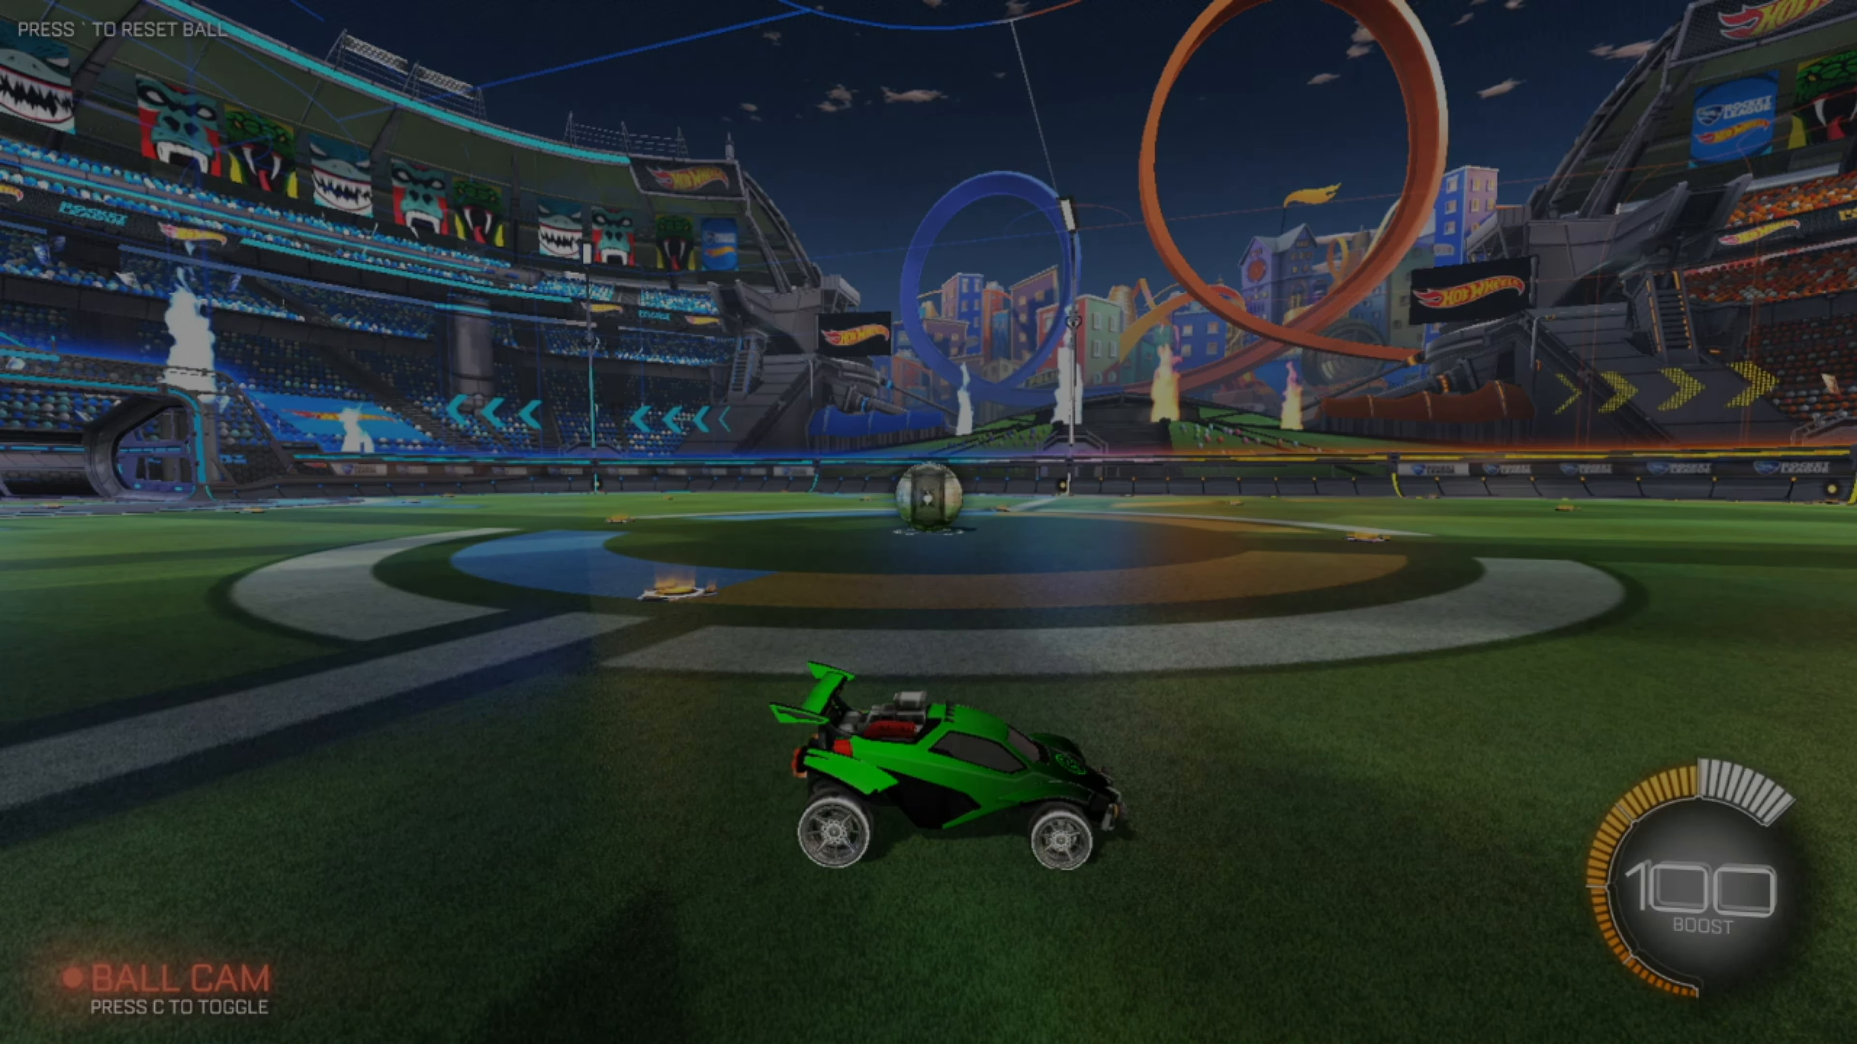
pyautogui.press('Escape')
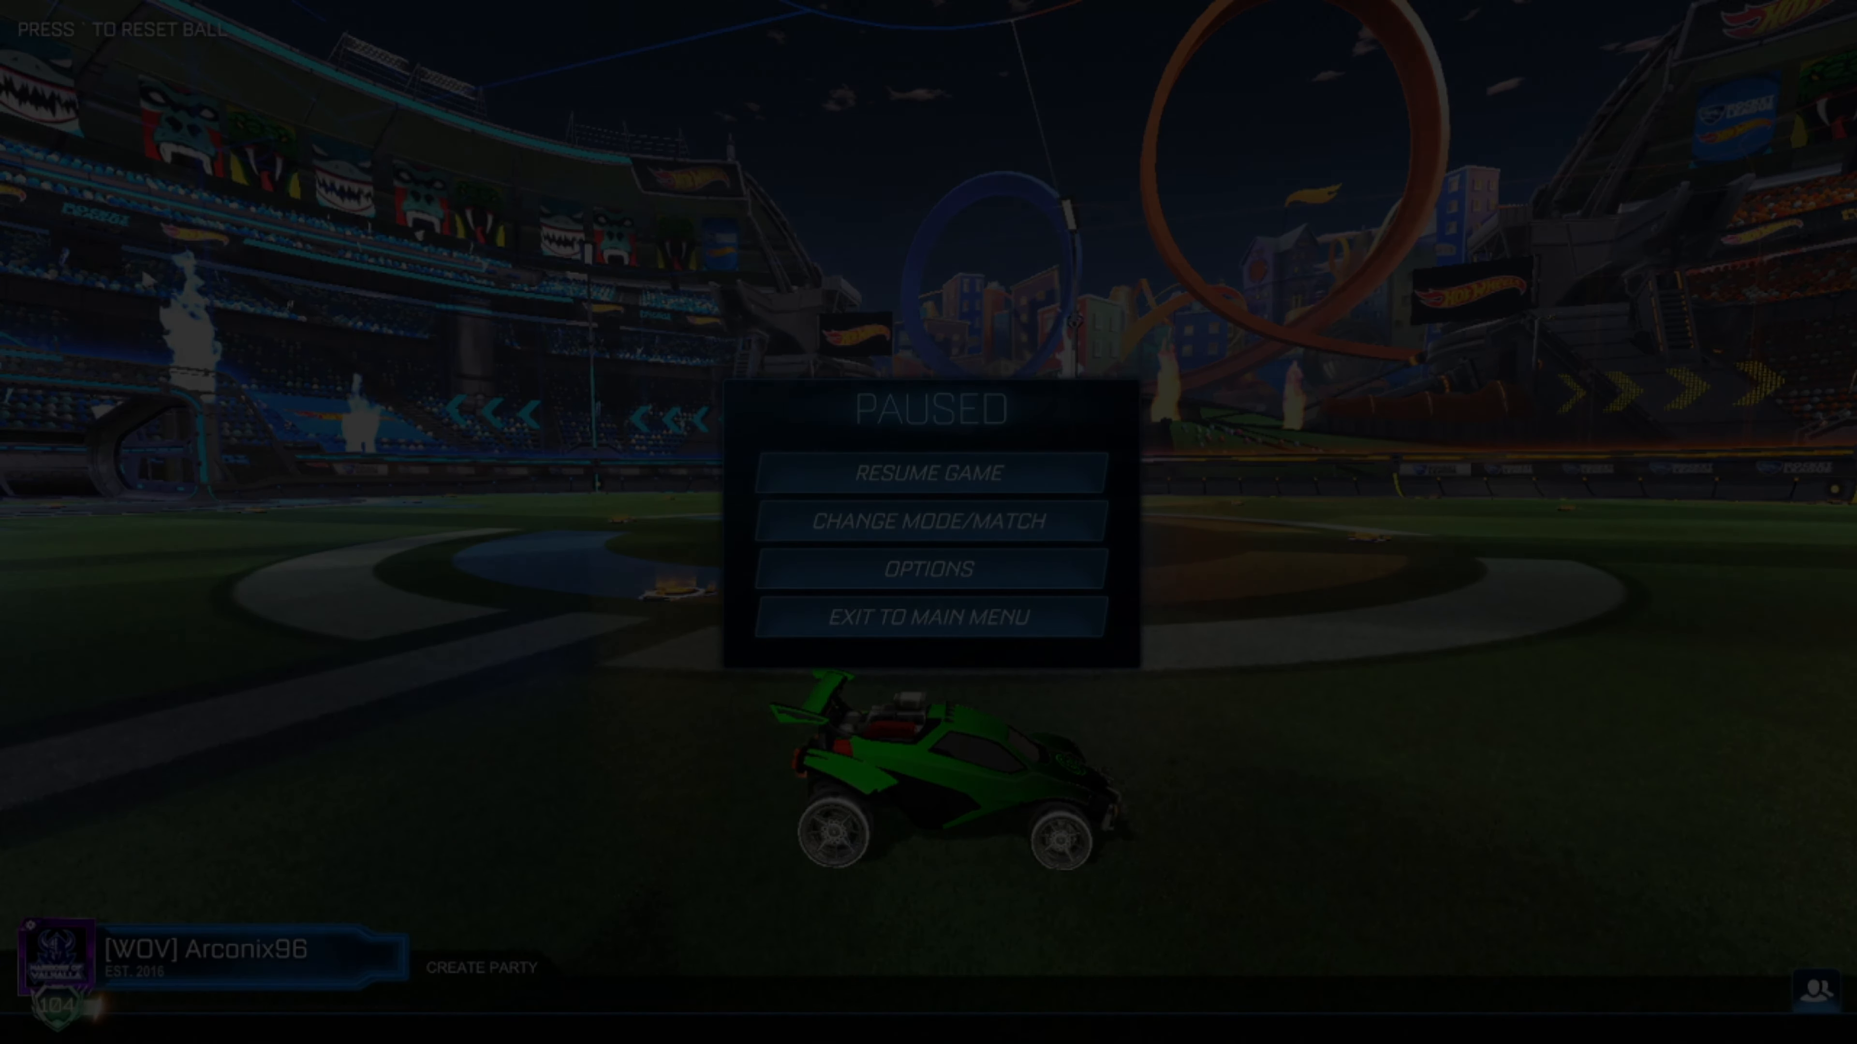